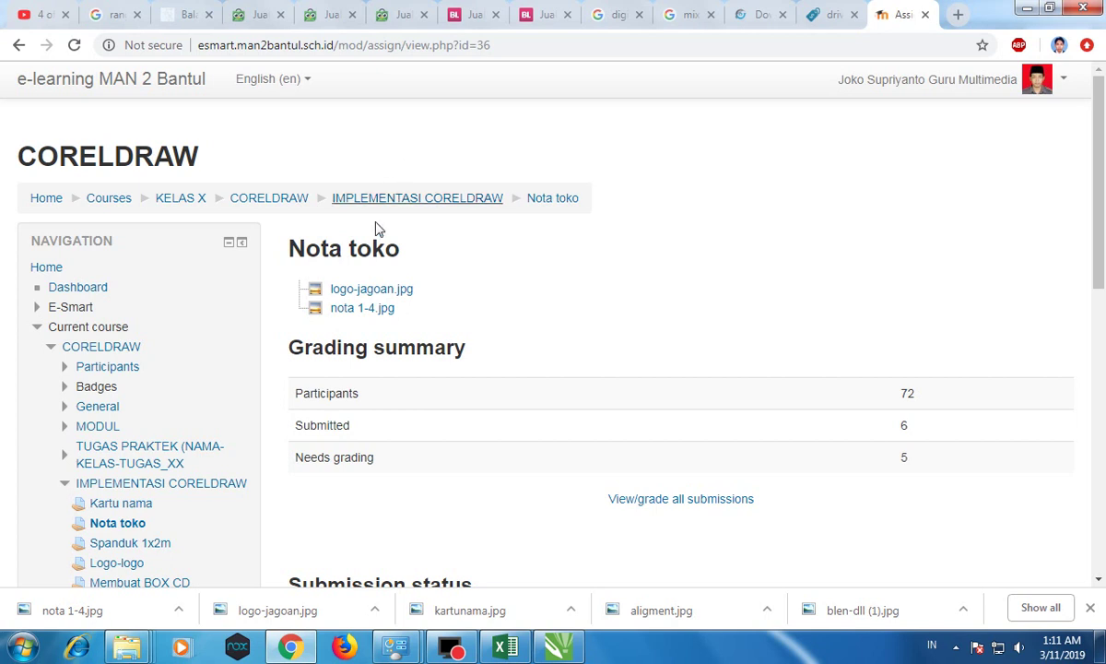
# Step: Download logo-jagoan.jpg and nota 1-4.jpg from the Nota toko assignment, then switch to CorelDRAW
pyautogui.click(364, 293)
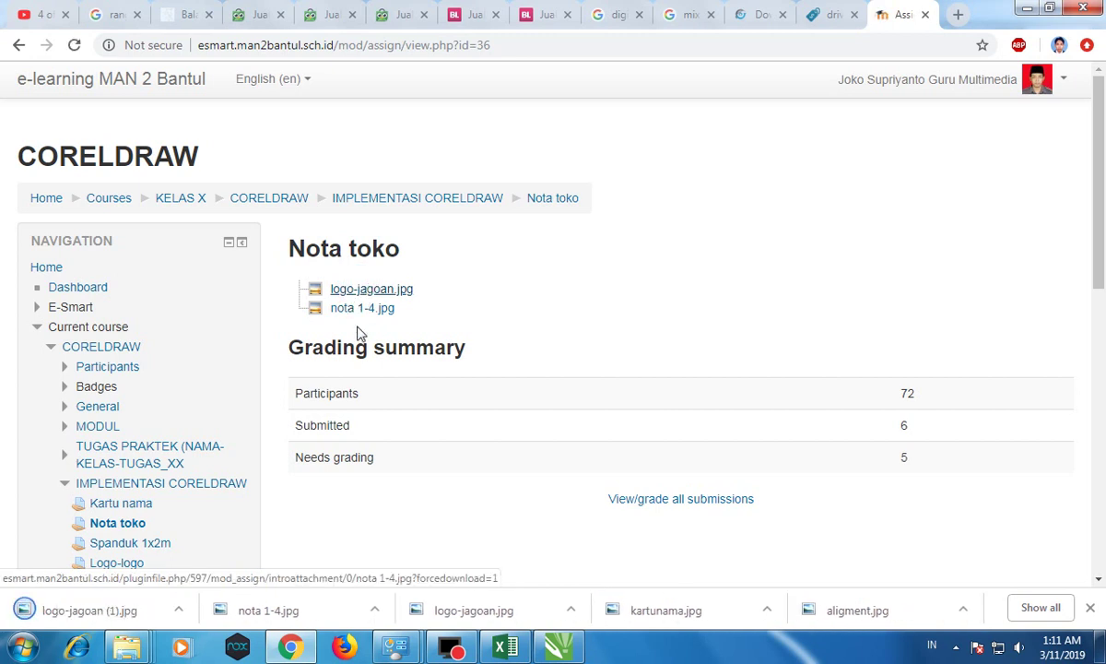
pyautogui.click(369, 312)
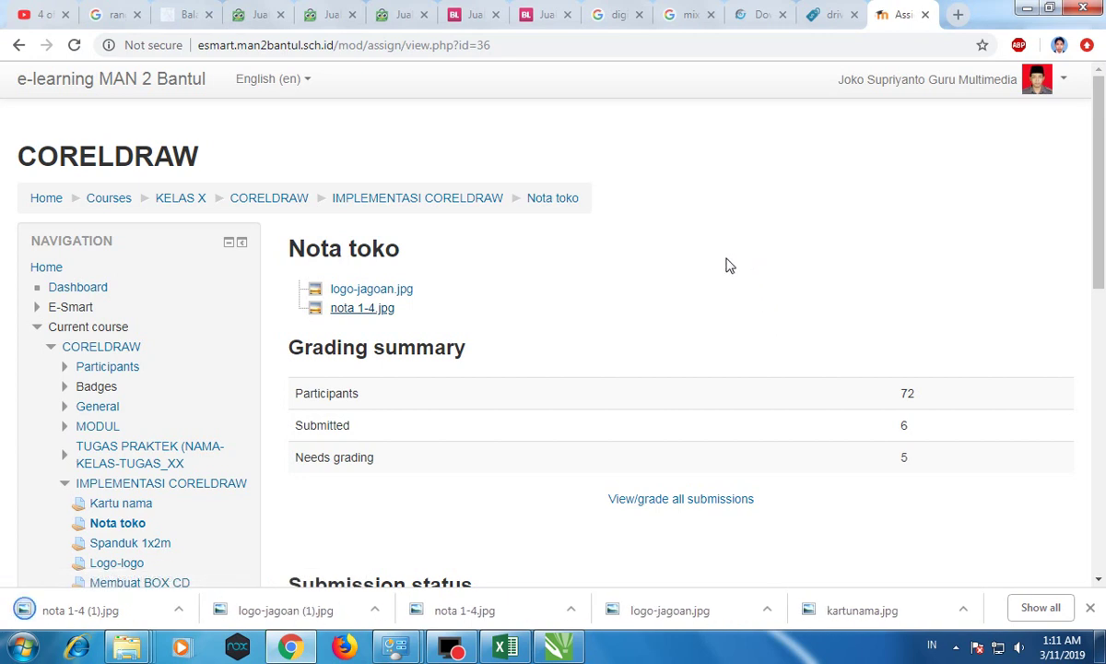
pyautogui.click(558, 647)
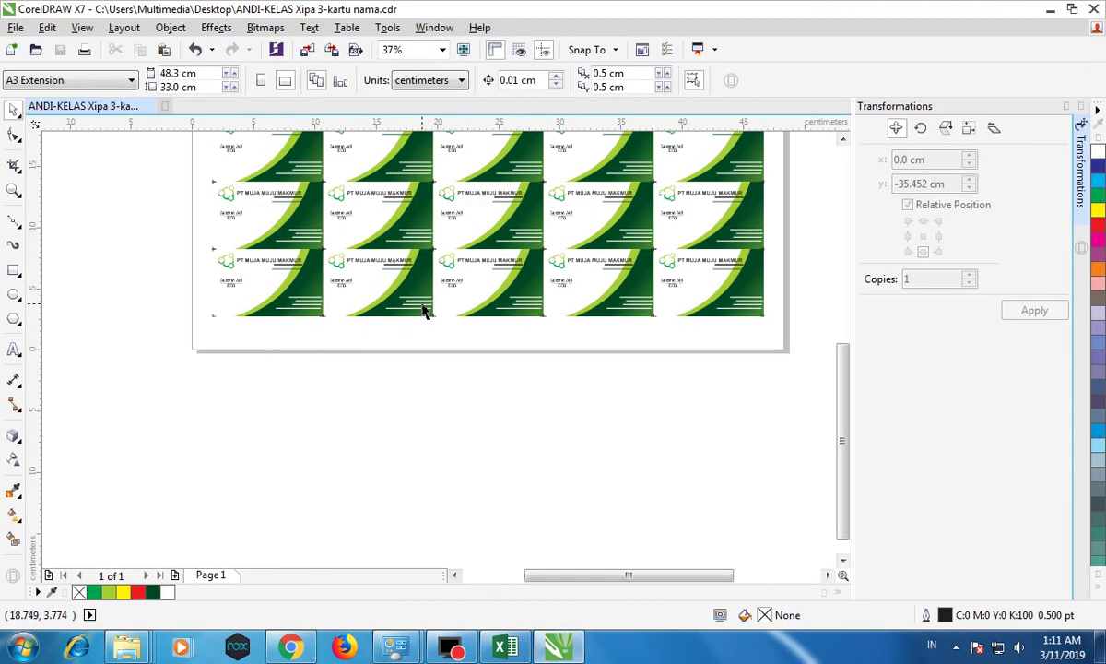
# Step: Close the business-card file and start a new F4 document measured in centimeters
pyautogui.click(141, 107)
pyautogui.click(11, 49)
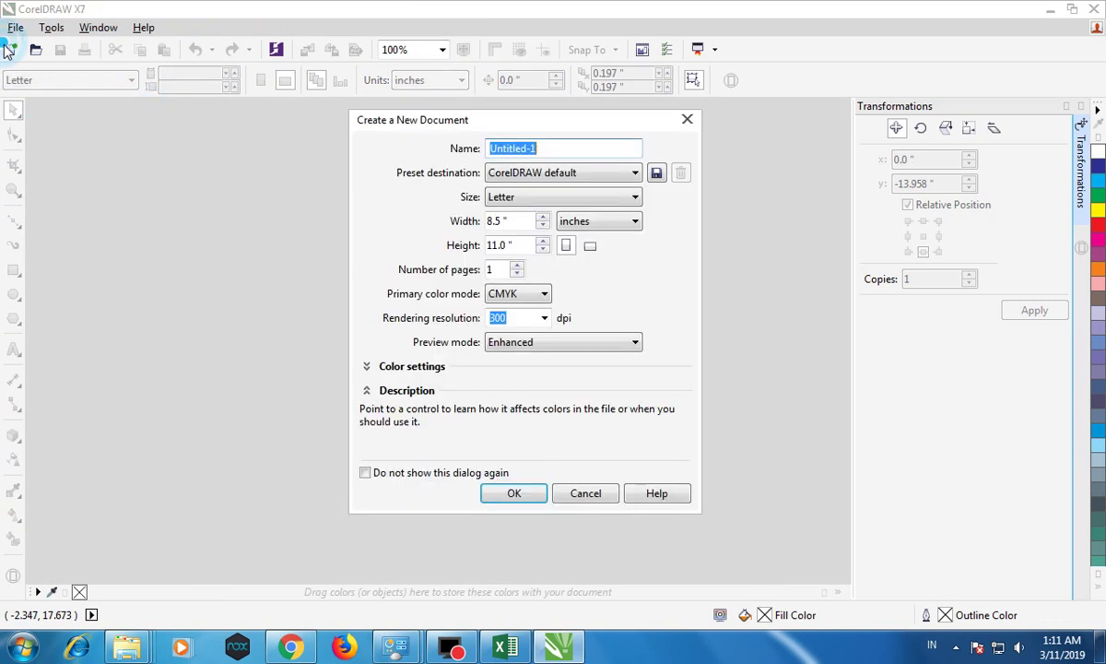
pyautogui.click(529, 493)
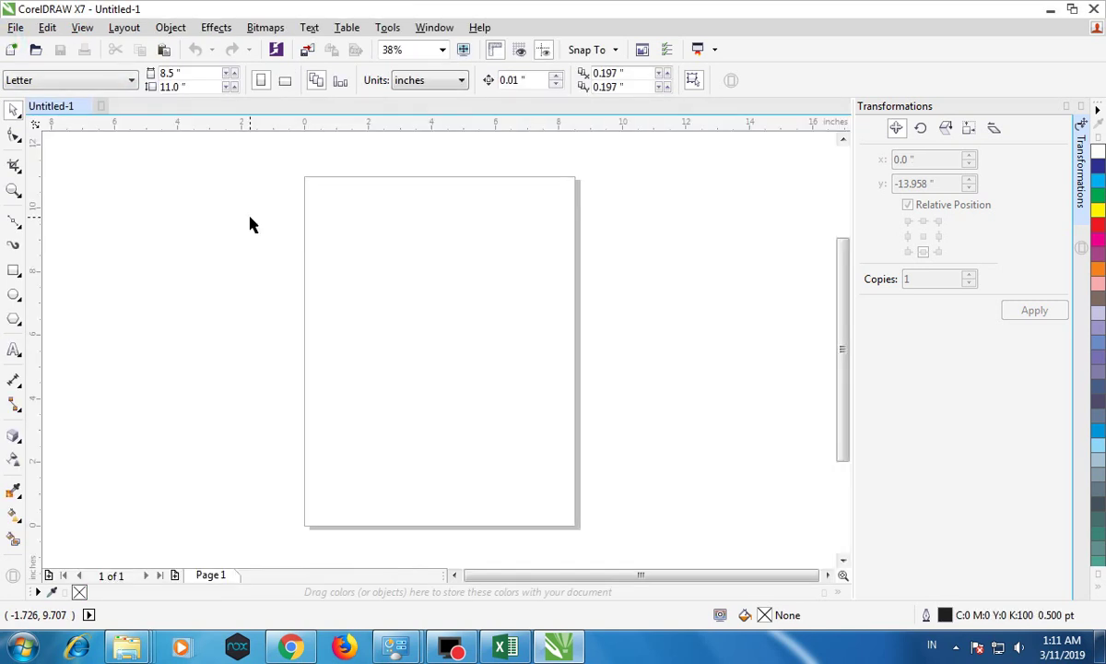
pyautogui.click(115, 81)
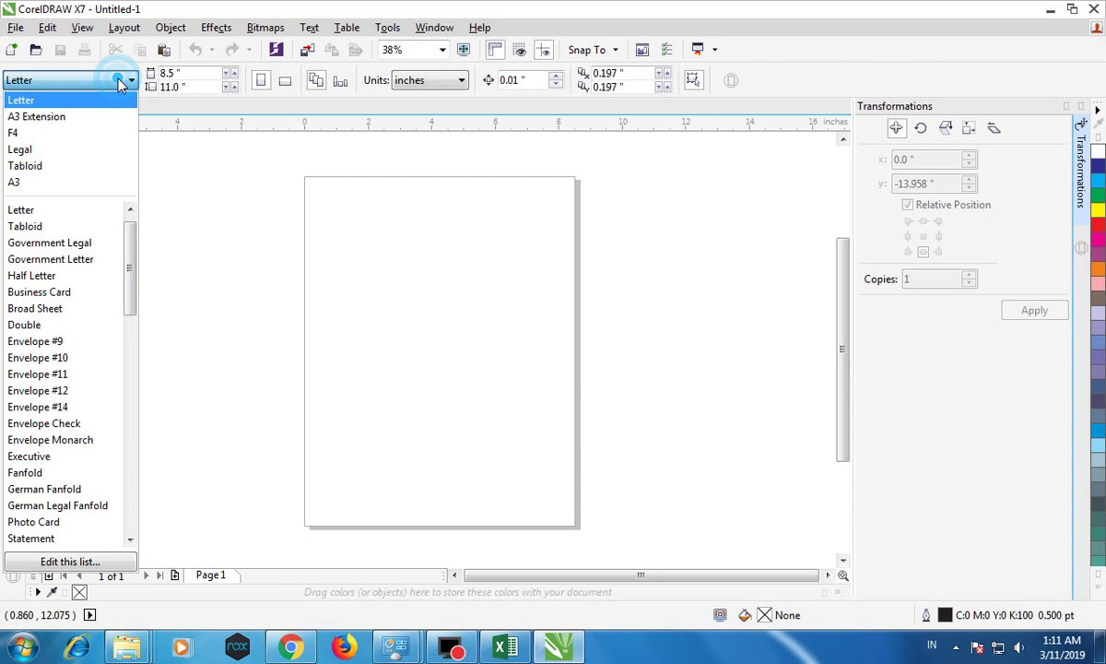
pyautogui.click(85, 134)
pyautogui.click(434, 80)
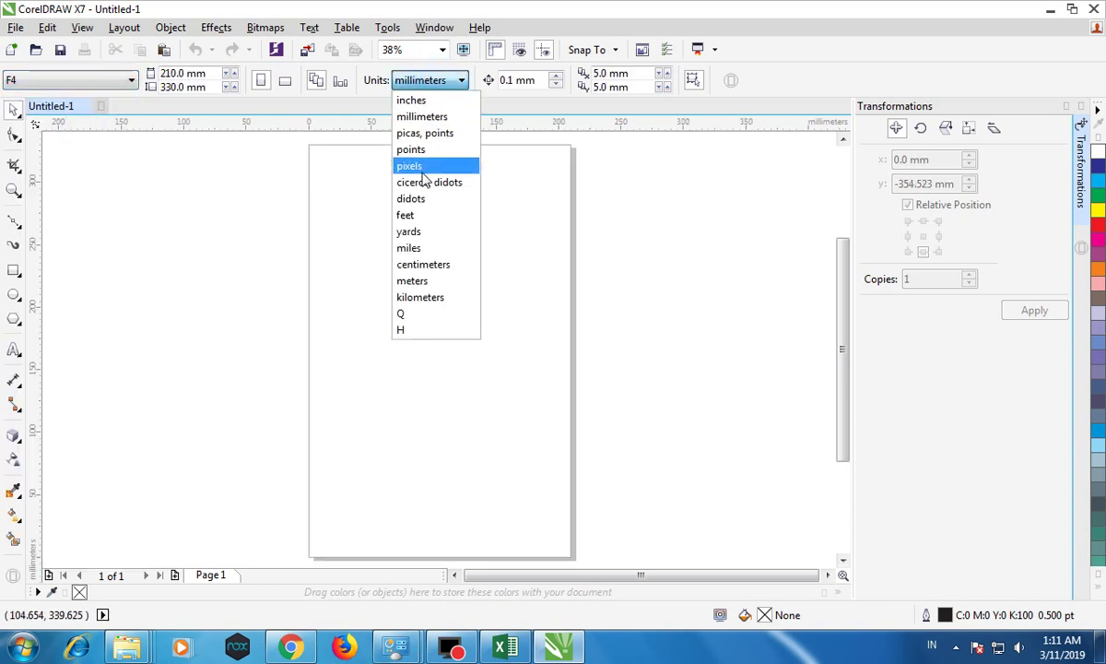
pyautogui.click(438, 266)
pyautogui.click(488, 231)
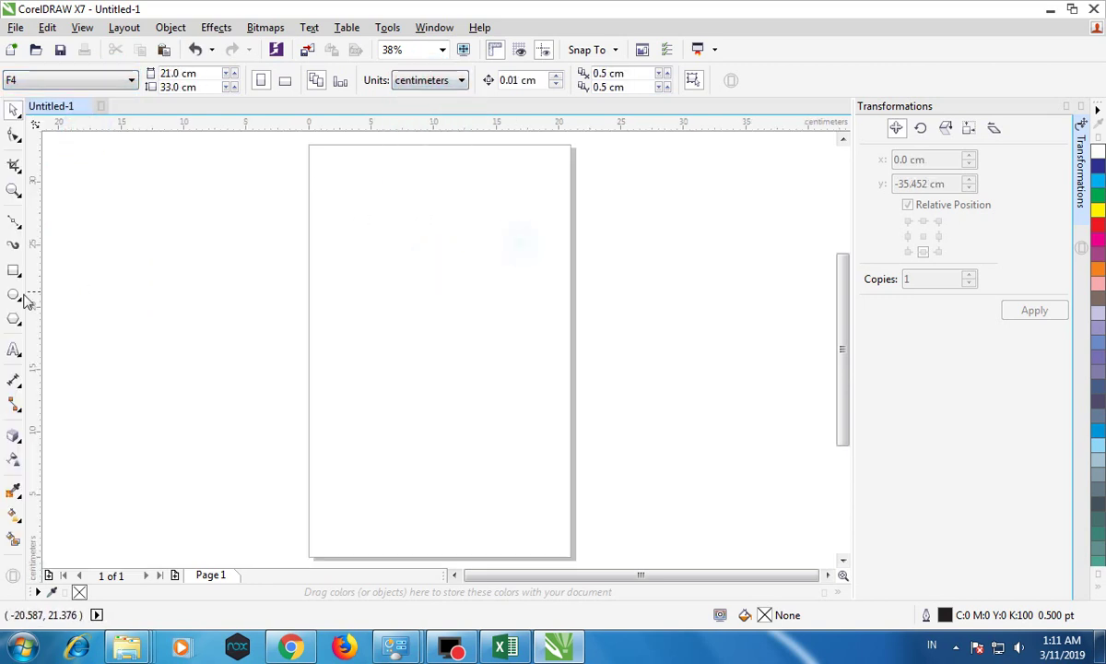
# Step: Add 'NCR' text left of the page and enlarge it to about 155 pt
pyautogui.click(13, 348)
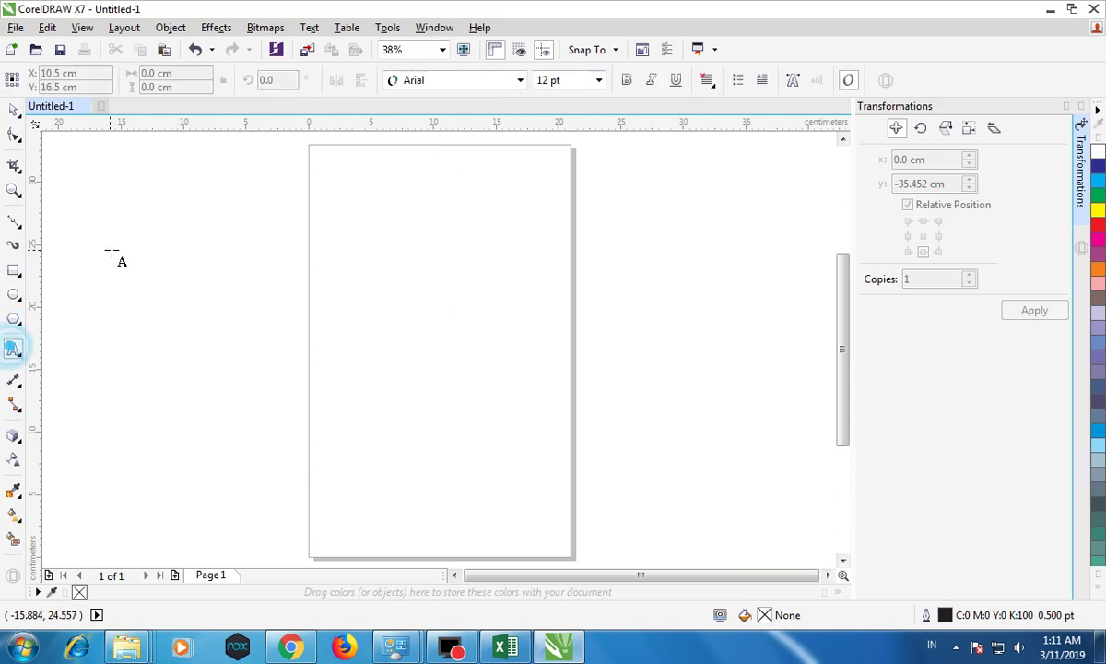
pyautogui.click(111, 249)
pyautogui.write('CR')
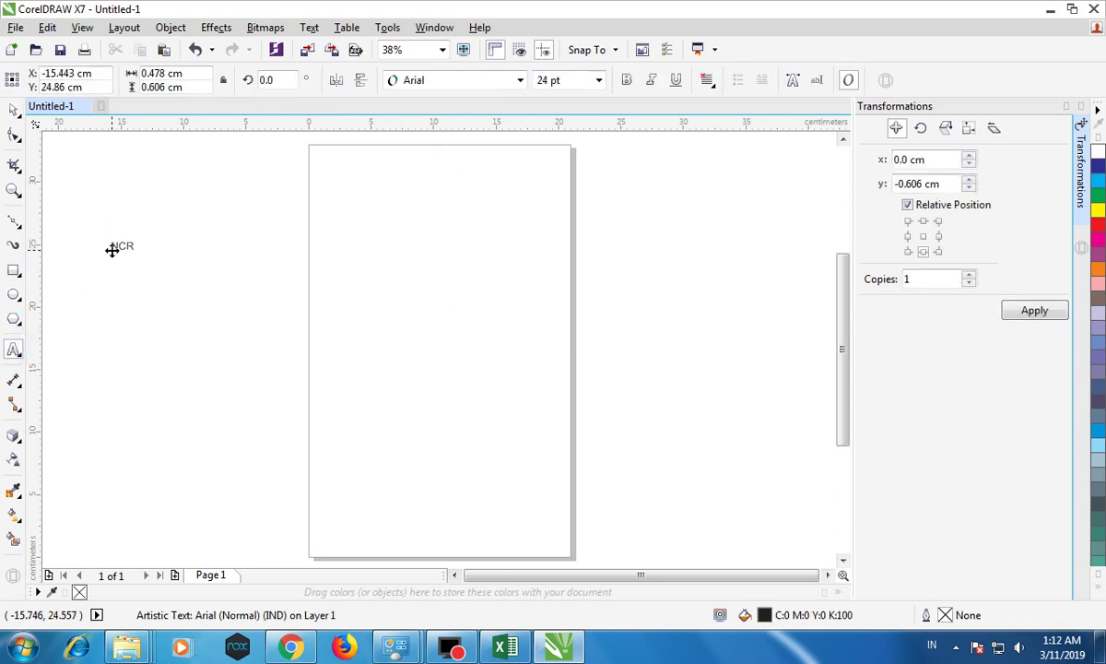
pyautogui.hotkey('ctrl', 'space')
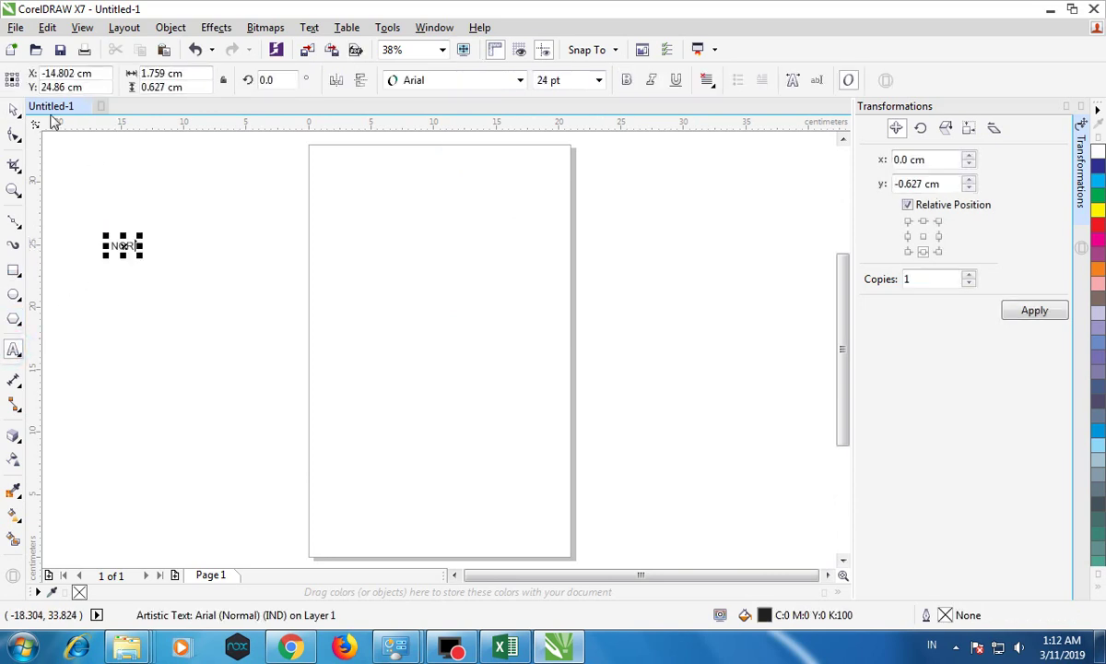
pyautogui.moveTo(144, 237); pyautogui.dragTo(263, 173)
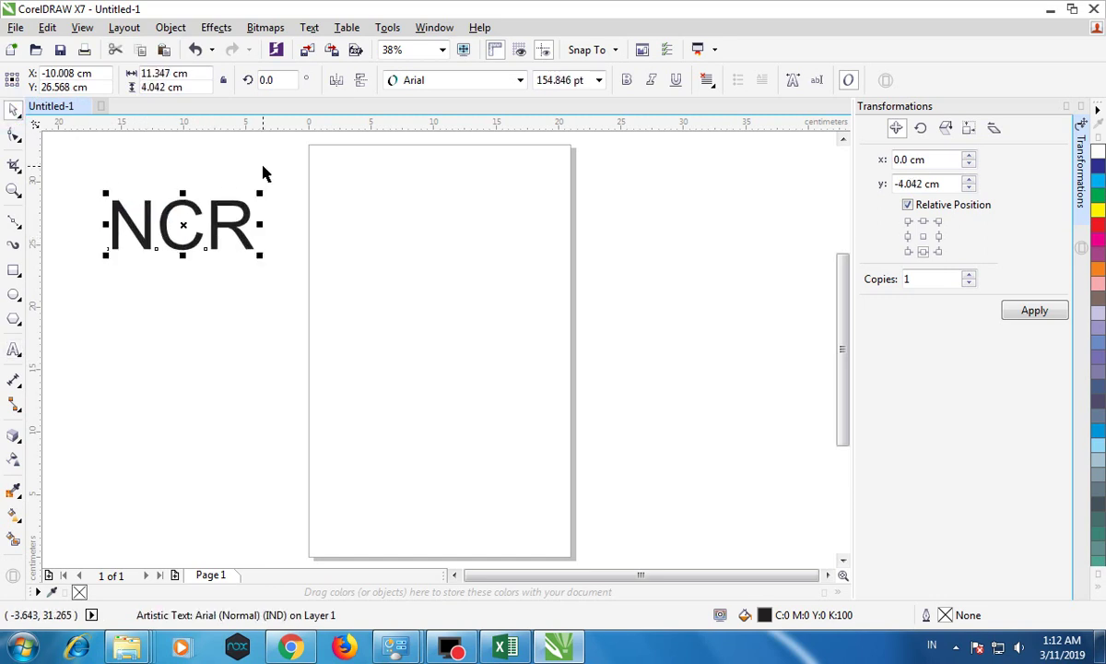
pyautogui.hotkey('alt', 'Tab')
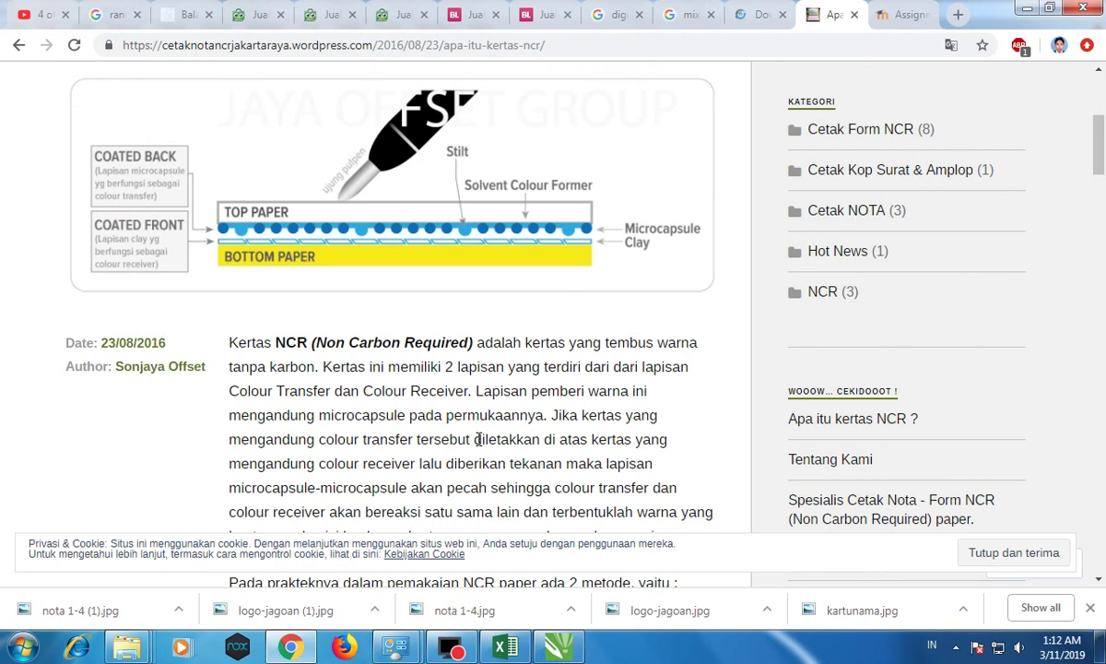
pyautogui.scroll(2, 479, 439)
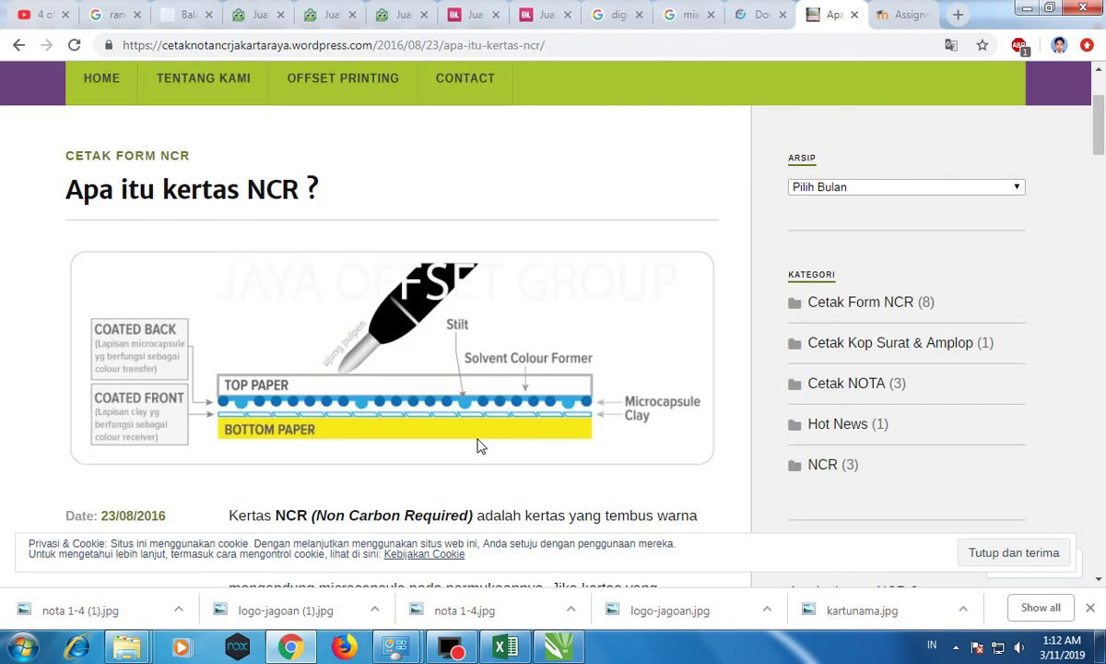
pyautogui.scroll(-1, 478, 446)
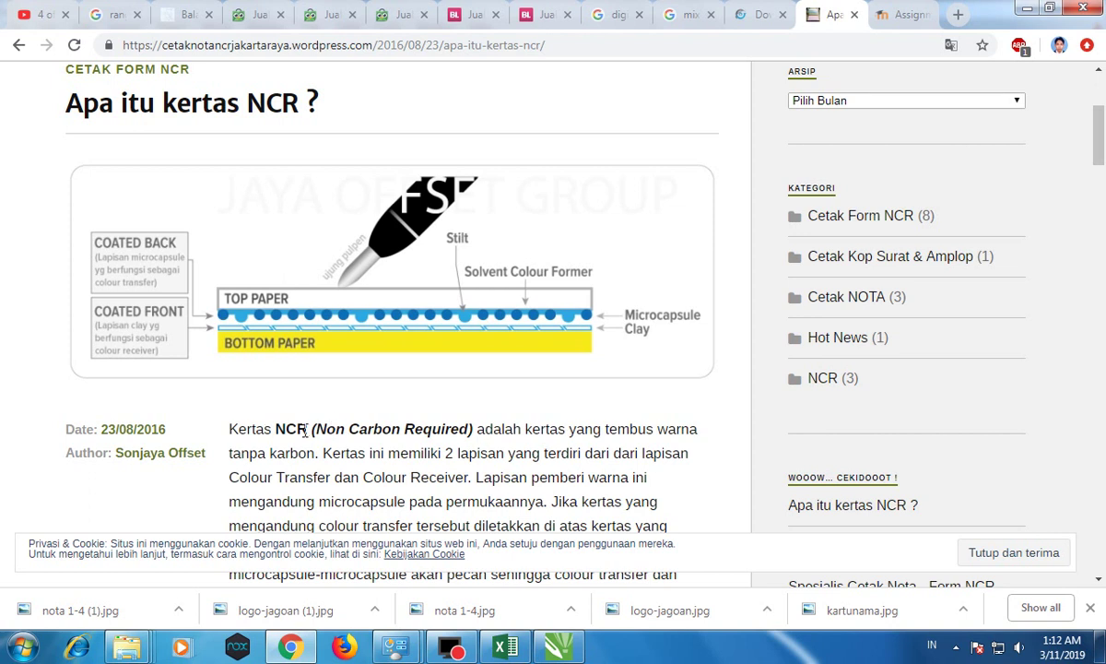
pyautogui.moveTo(320, 428); pyautogui.dragTo(463, 429)
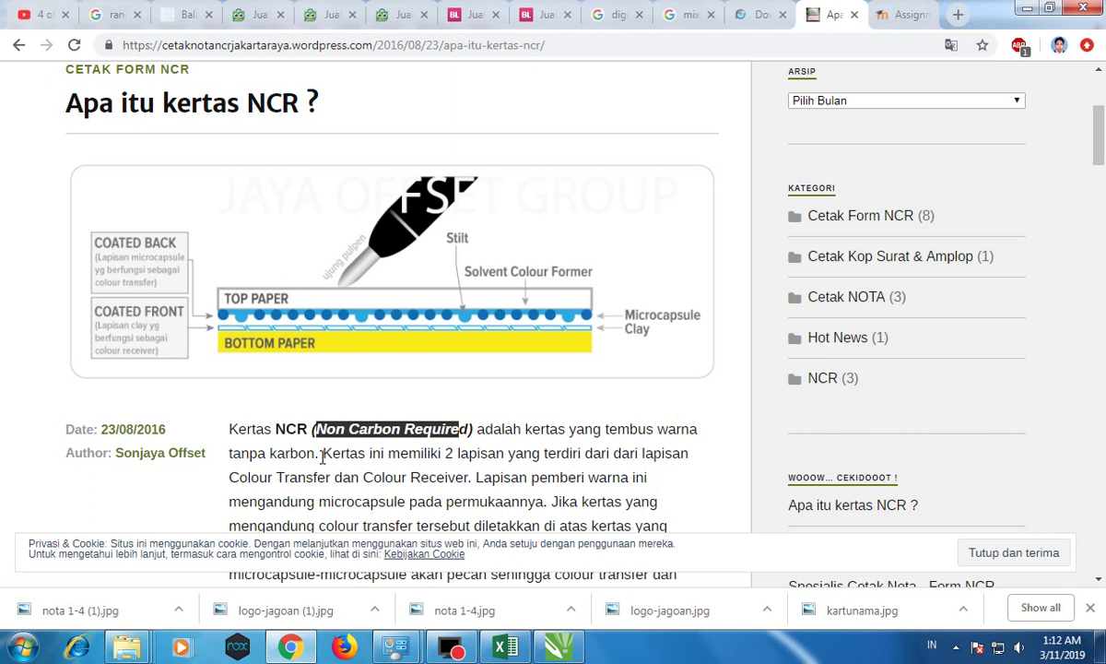
pyautogui.scroll(-1, 321, 451)
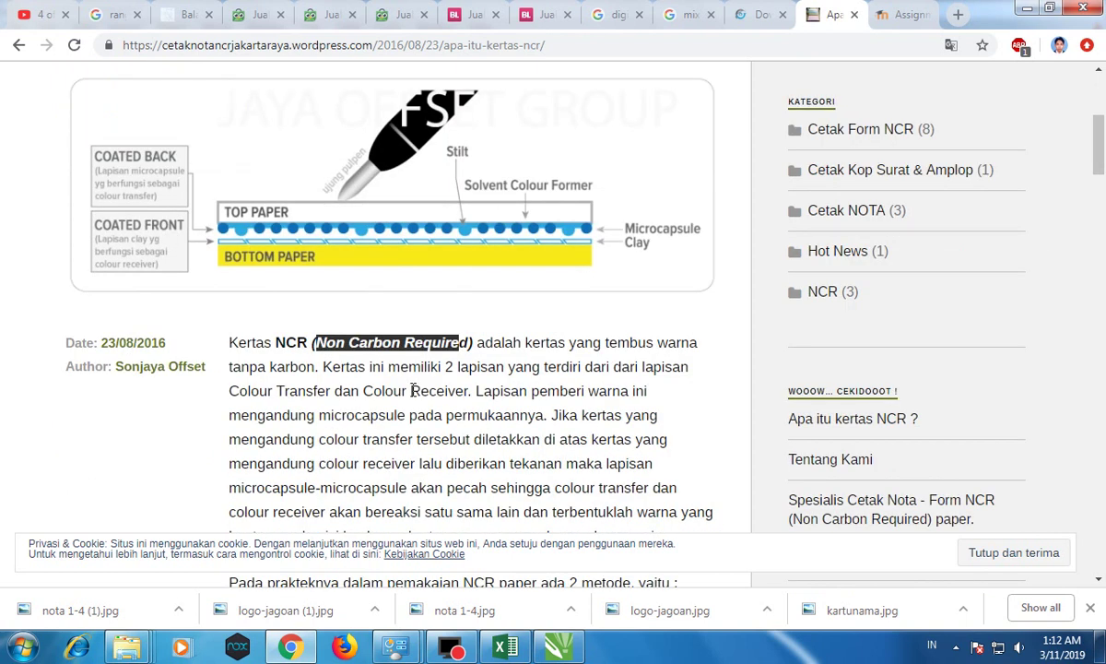
pyautogui.moveTo(233, 391); pyautogui.dragTo(464, 397)
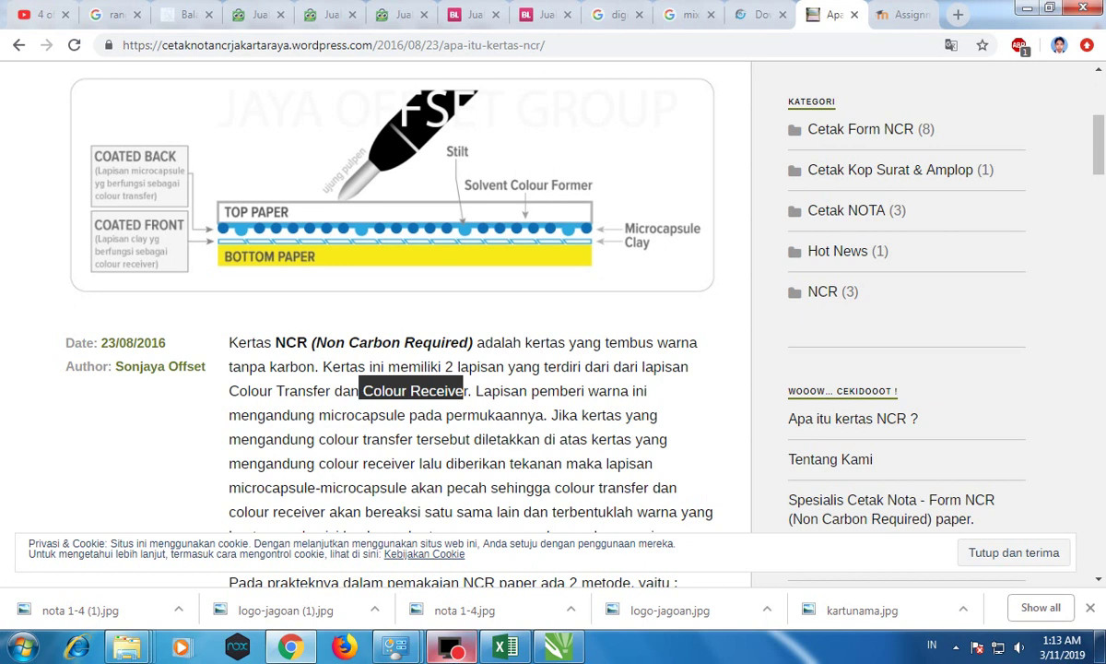
pyautogui.click(290, 650)
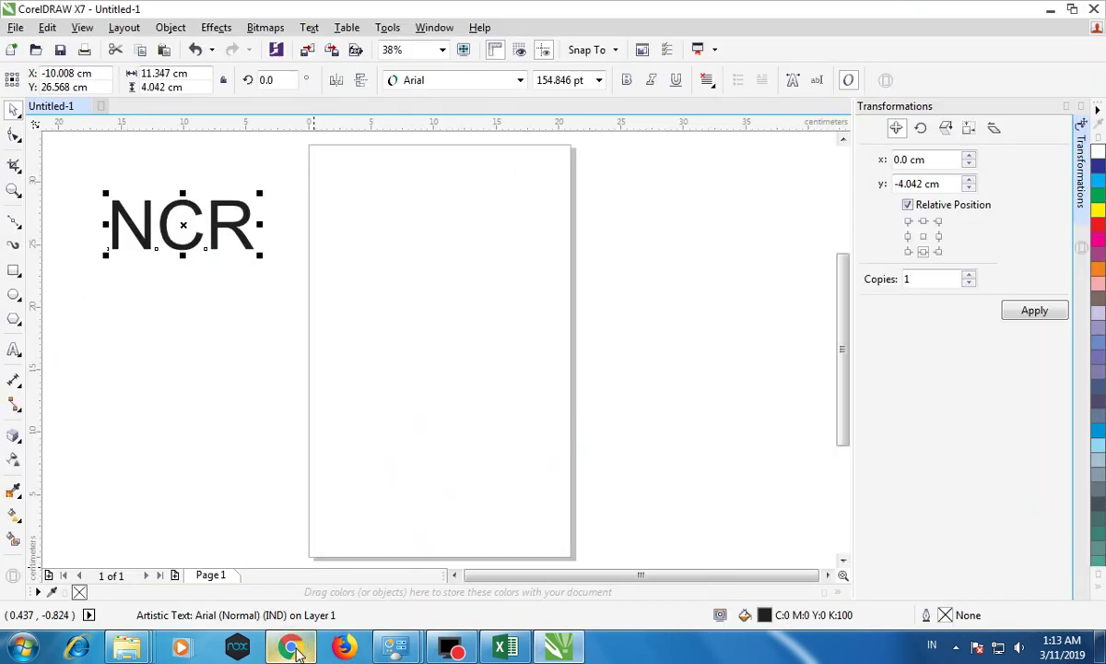
pyautogui.click(290, 650)
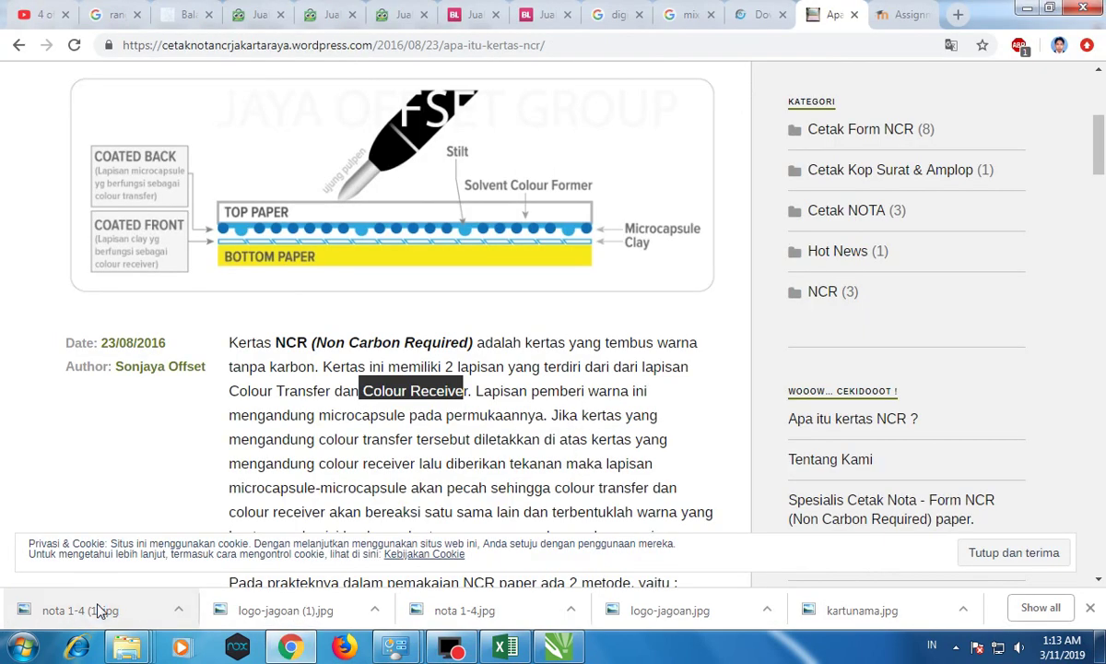
pyautogui.click(83, 610)
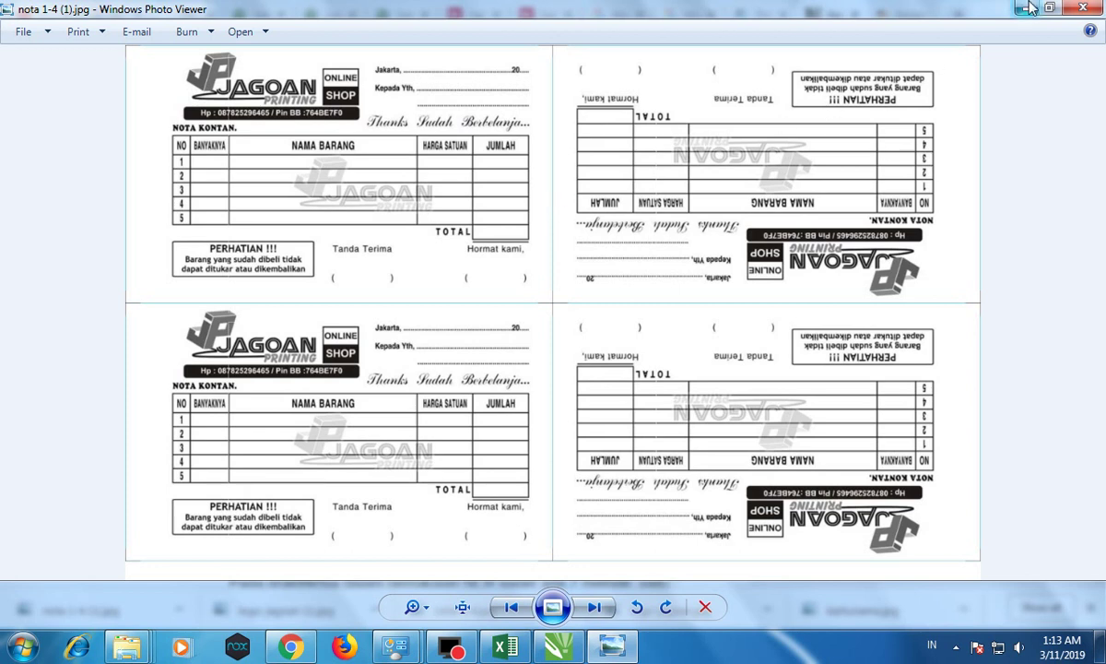
pyautogui.click(966, 9)
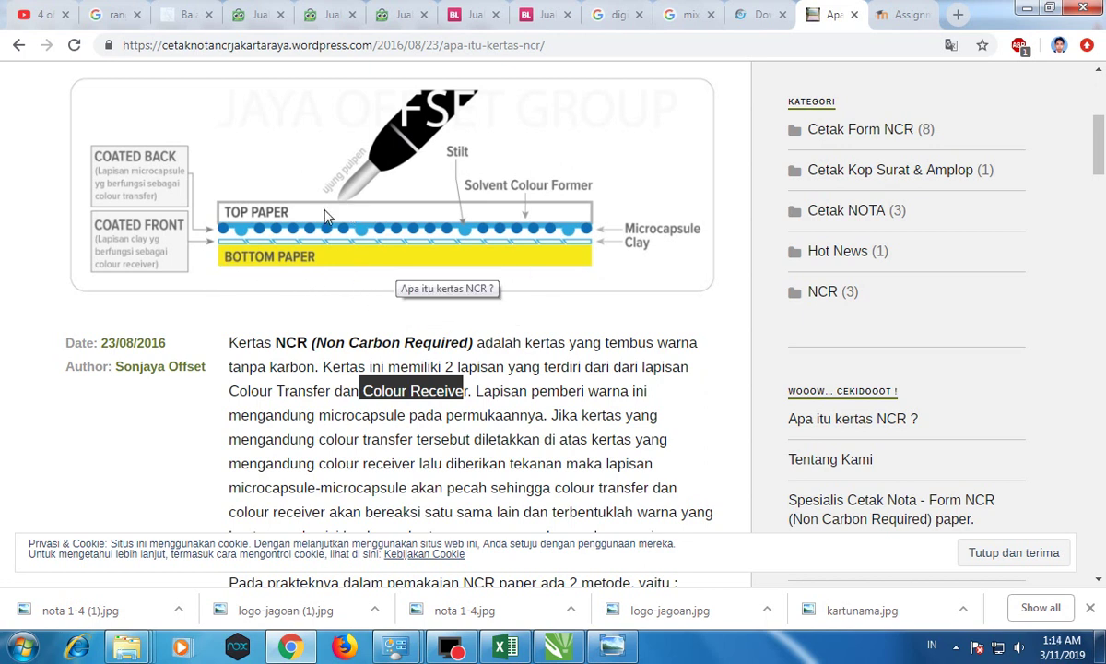
# Step: Scroll through the rest of the NCR paper article
pyautogui.scroll(-2, 425, 349)
pyautogui.scroll(-5, 425, 349)
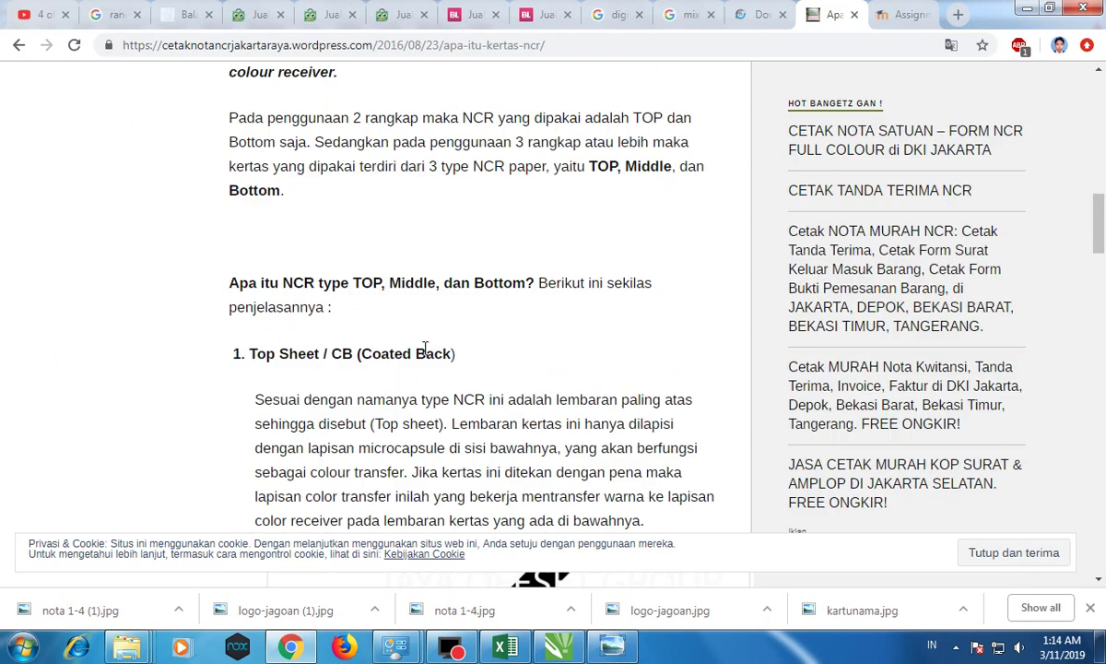
pyautogui.scroll(-10, 424, 350)
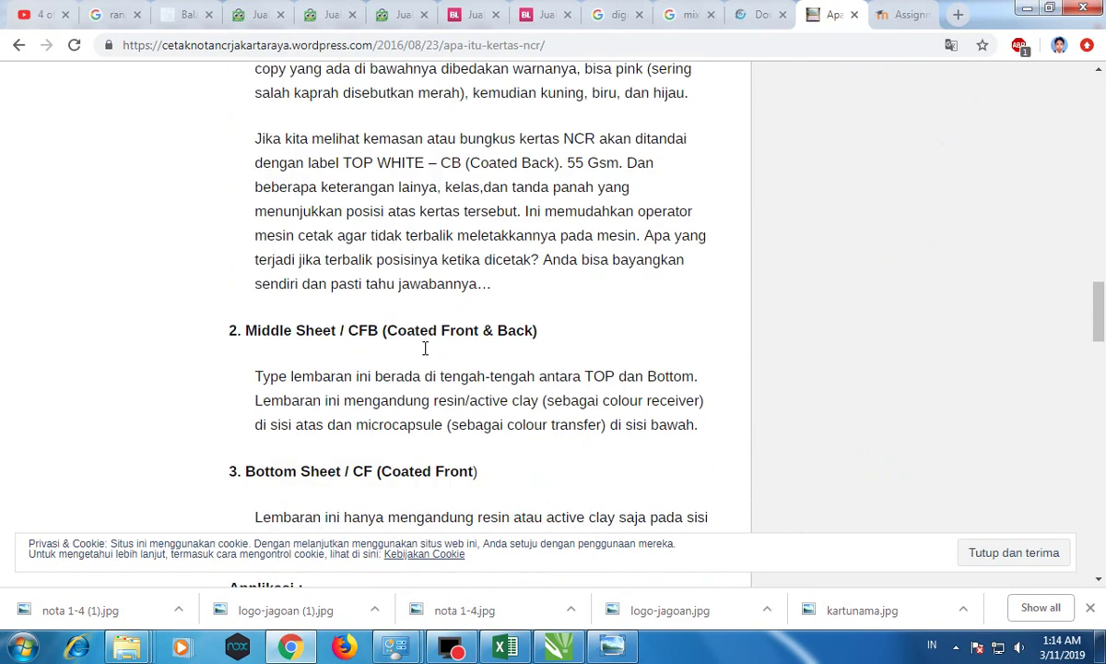
pyautogui.scroll(-6, 426, 350)
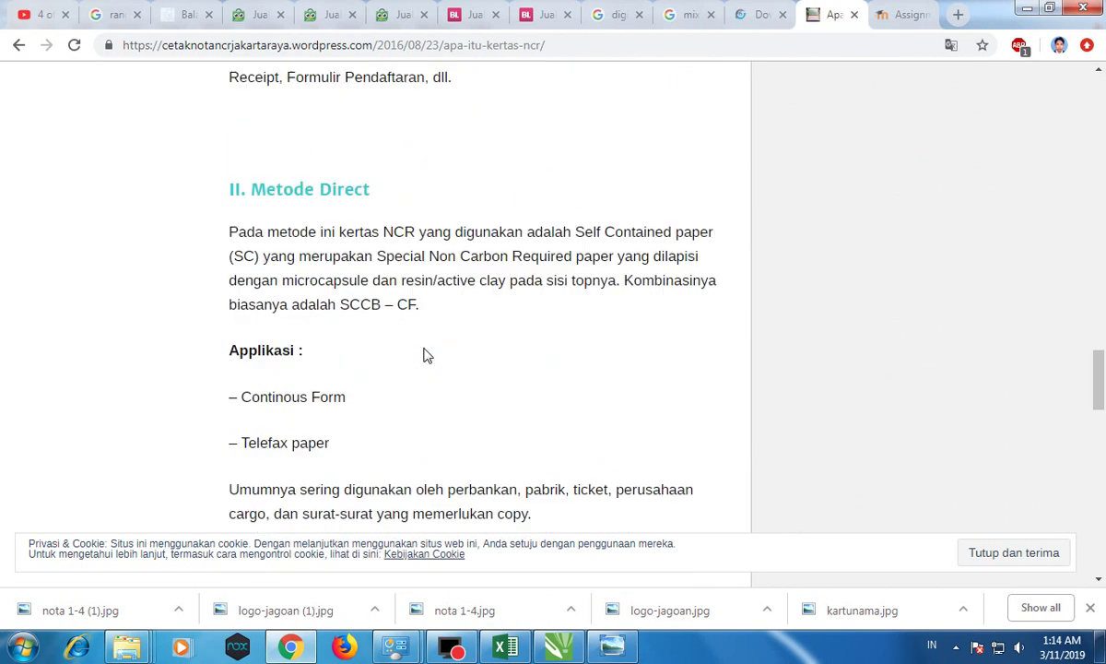
pyautogui.scroll(-4, 430, 341)
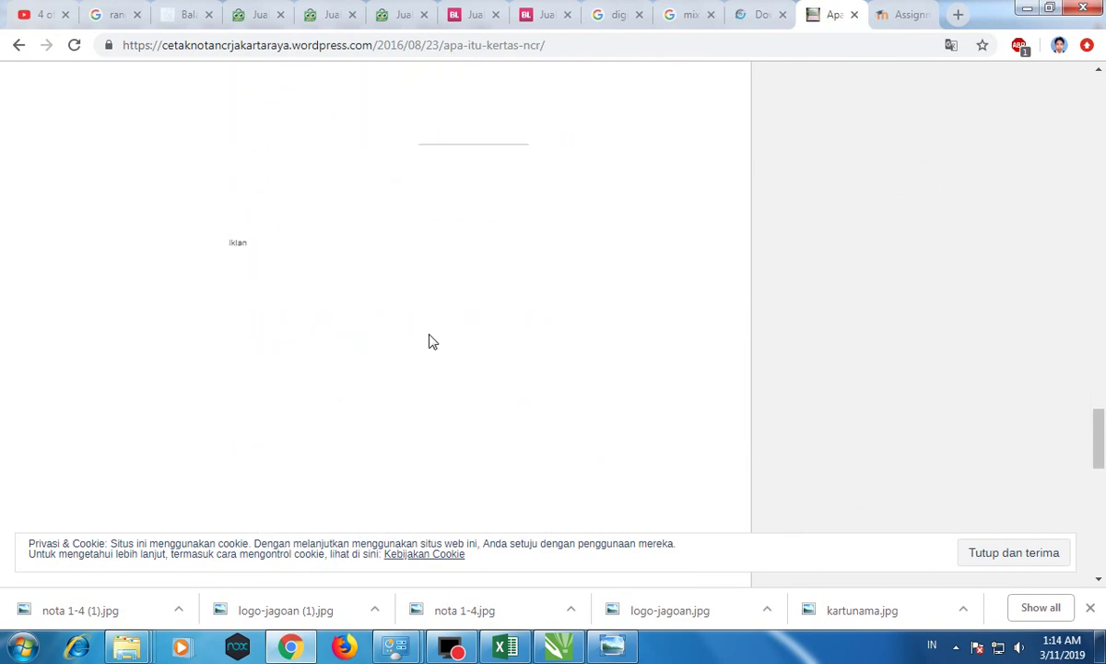
pyautogui.scroll(19, 430, 342)
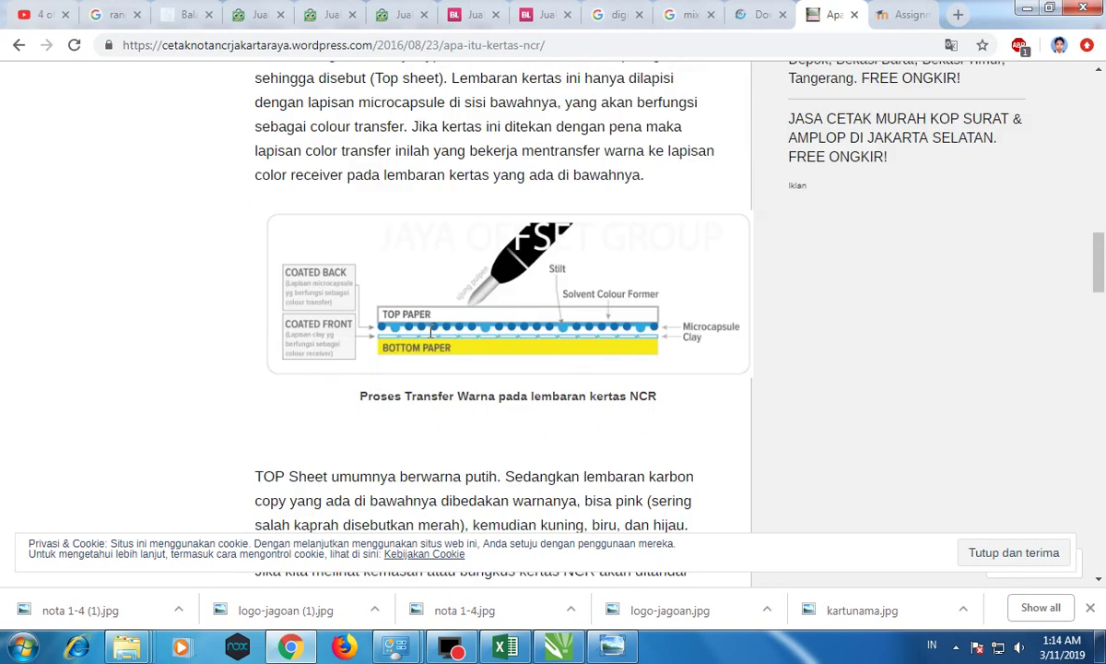
# Step: Return to the Nota toko assignment tab in Chrome
pyautogui.click(290, 647)
pyautogui.click(290, 647)
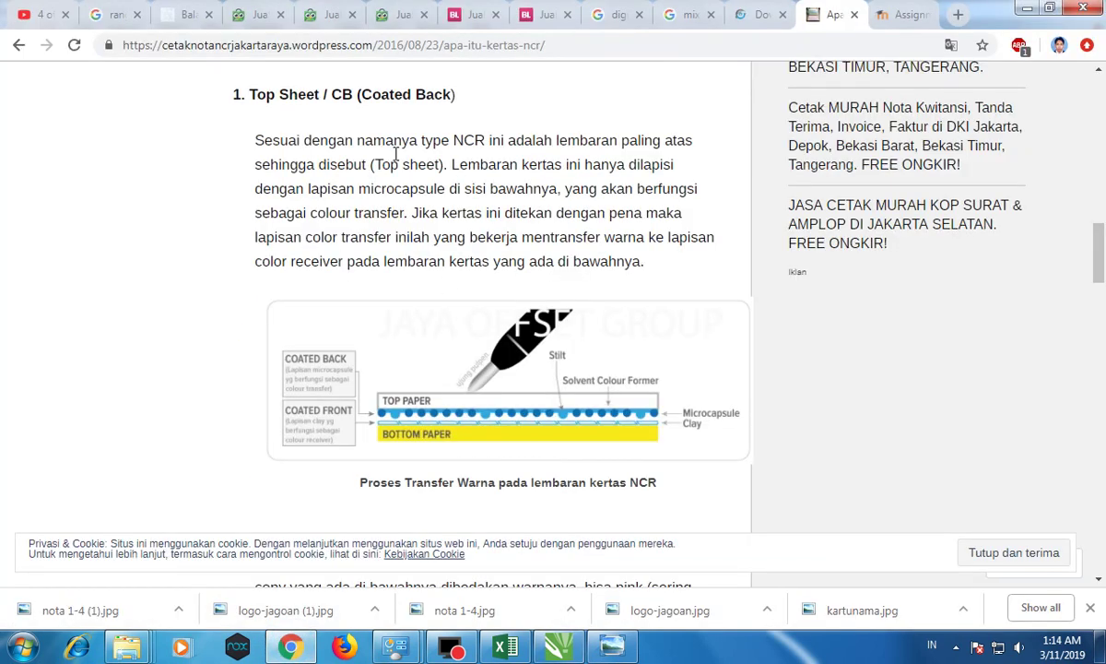
pyautogui.click(892, 15)
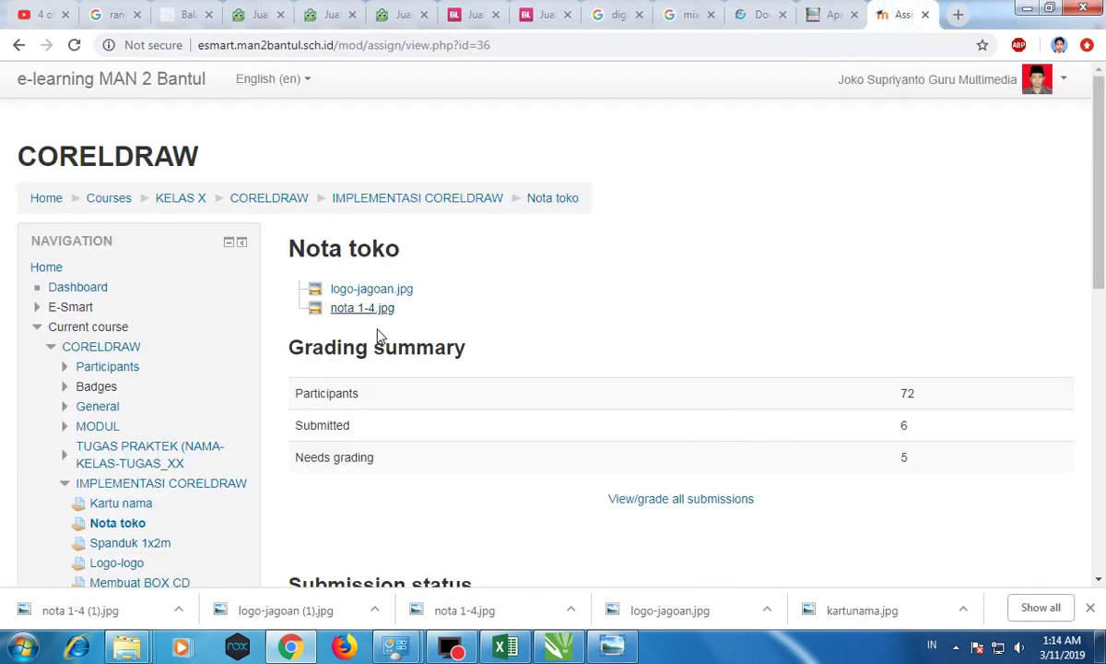
pyautogui.click(452, 649)
pyautogui.click(452, 648)
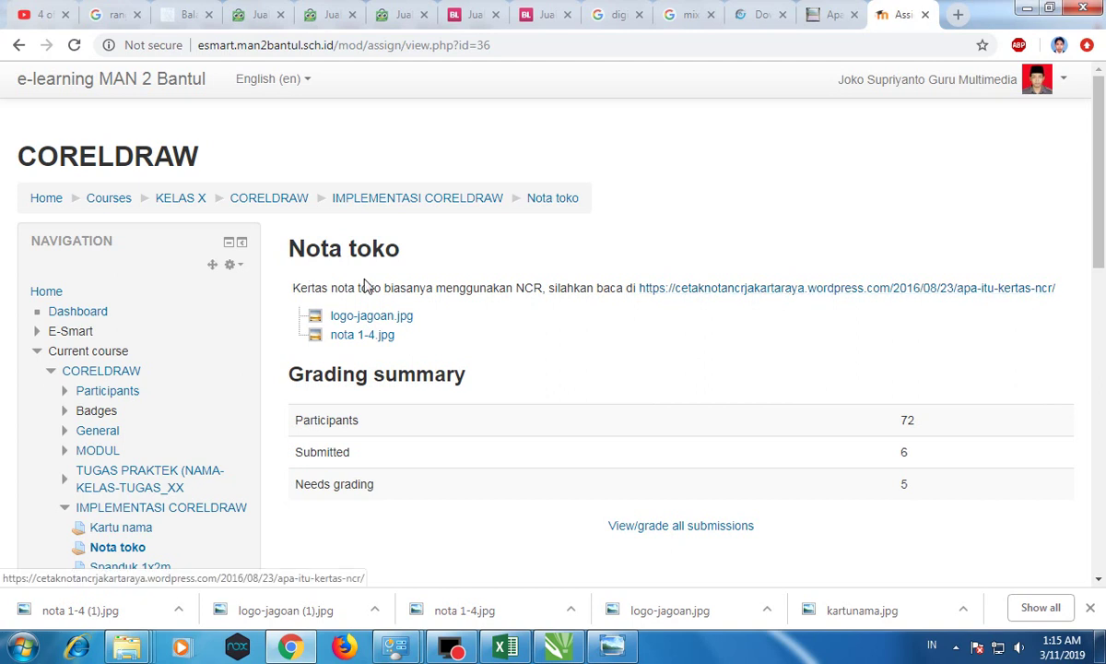
pyautogui.click(718, 291)
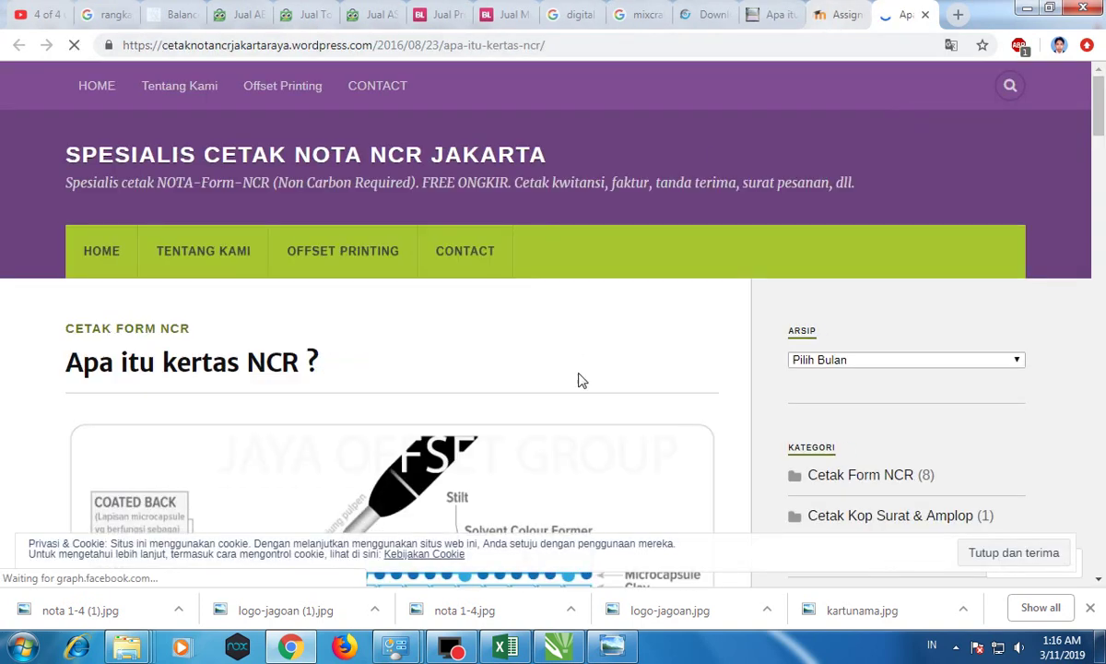
pyautogui.scroll(-2, 551, 325)
pyautogui.scroll(-8, 567, 495)
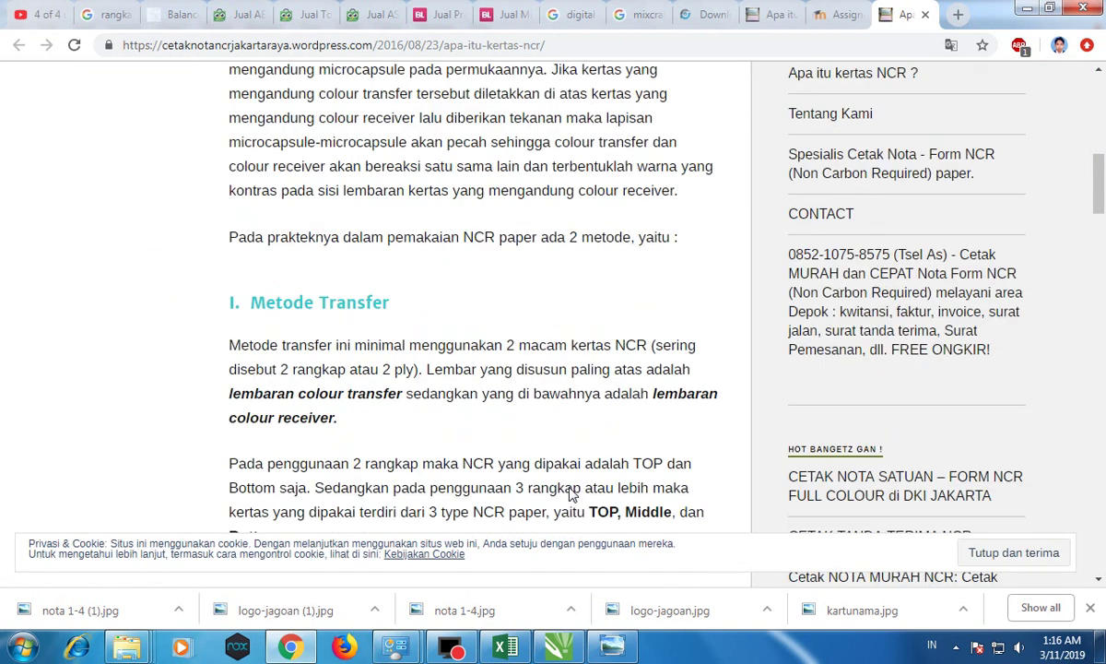
pyautogui.click(923, 14)
pyautogui.scroll(-1, 548, 368)
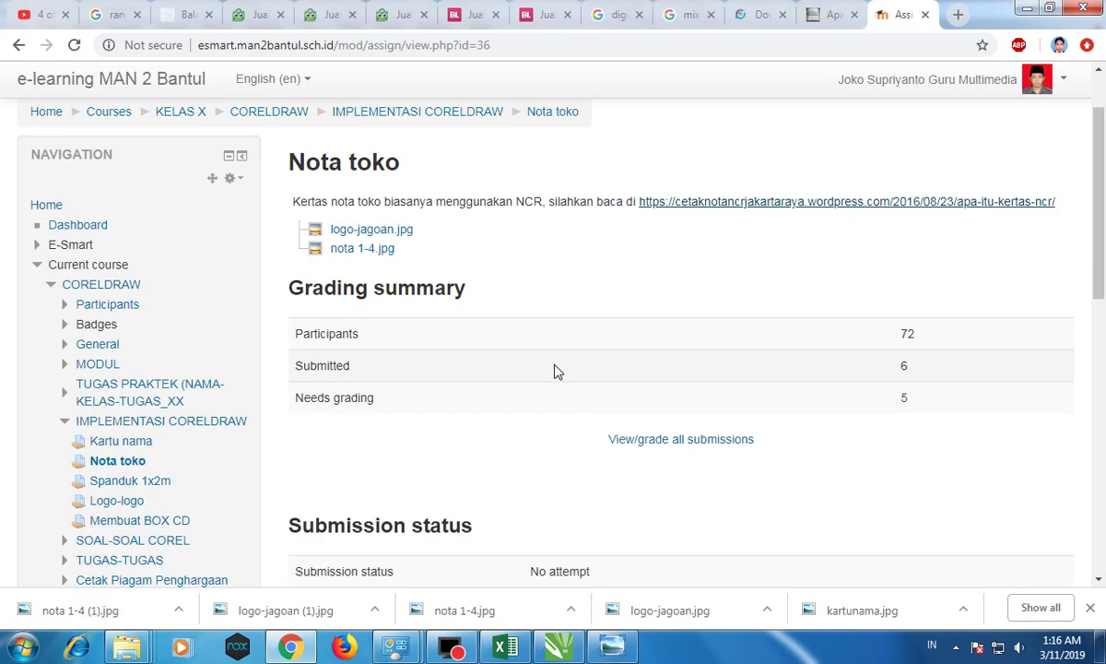
# Step: Back in CorelDRAW, select the NCR text and delete it
pyautogui.click(562, 649)
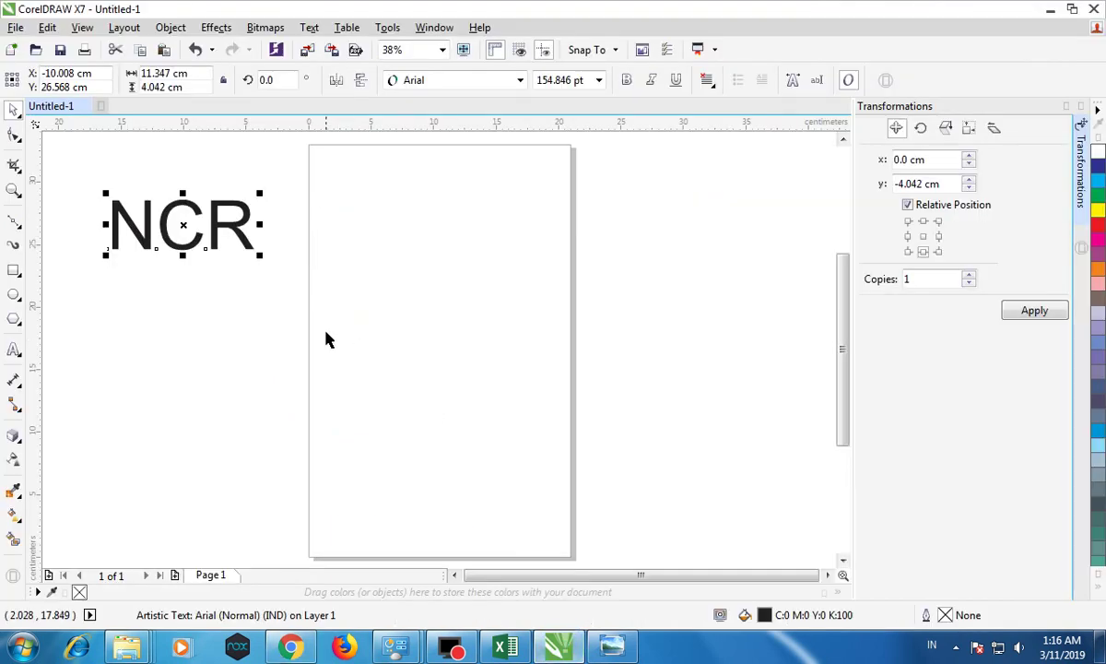
pyautogui.click(378, 251)
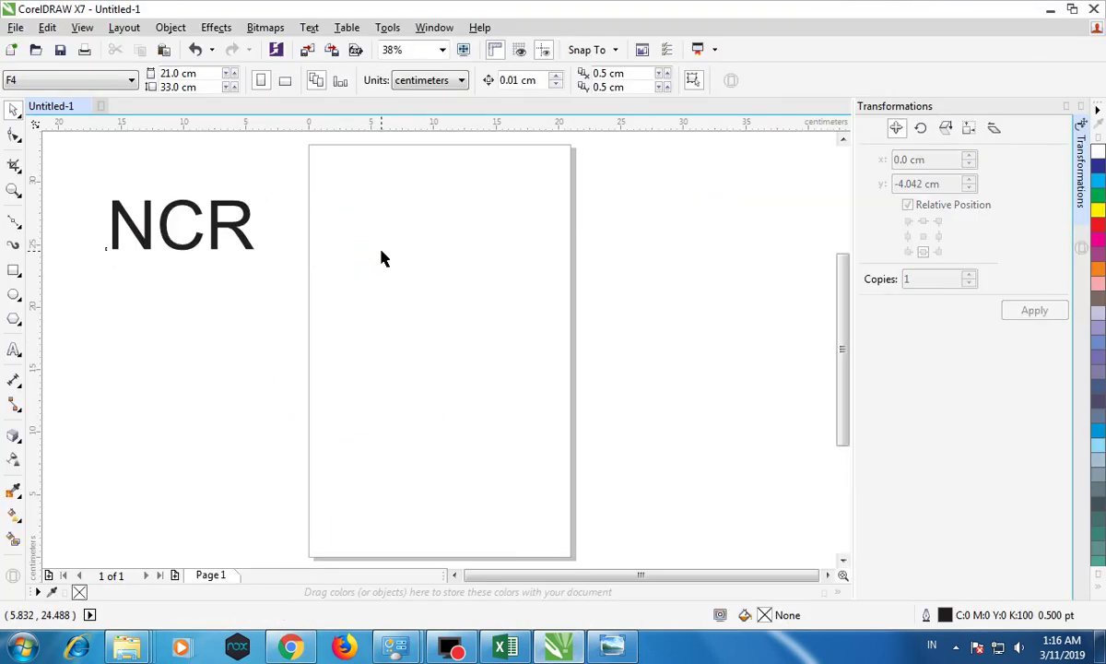
pyautogui.moveTo(242, 224); pyautogui.dragTo(183, 227)
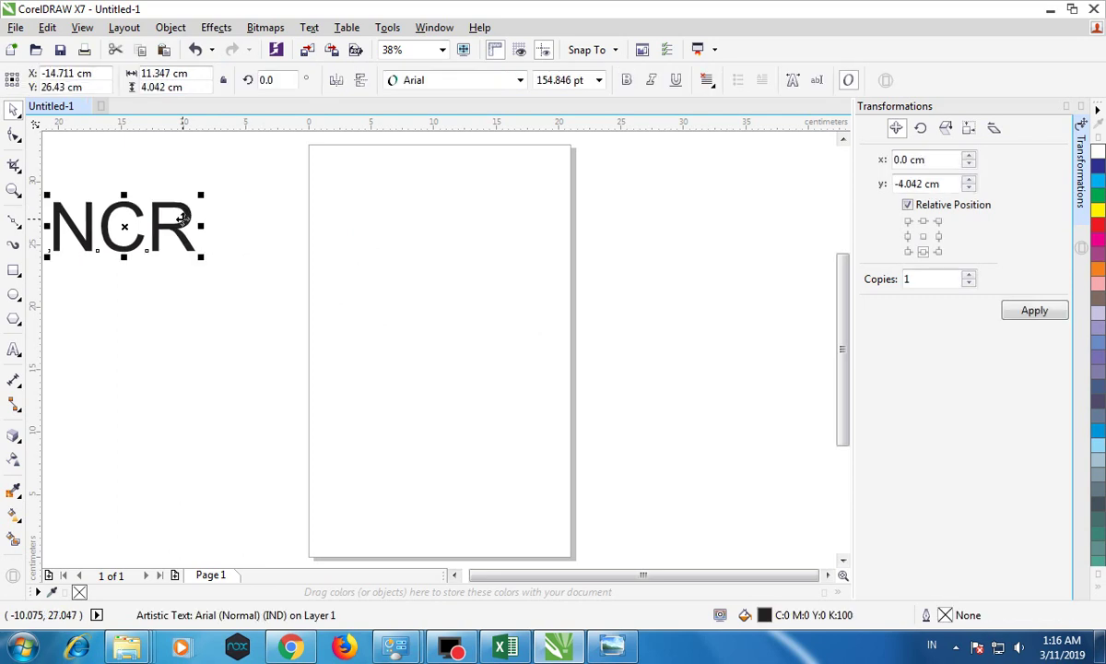
pyautogui.click(485, 251)
pyautogui.click(180, 229)
pyautogui.press('Delete')
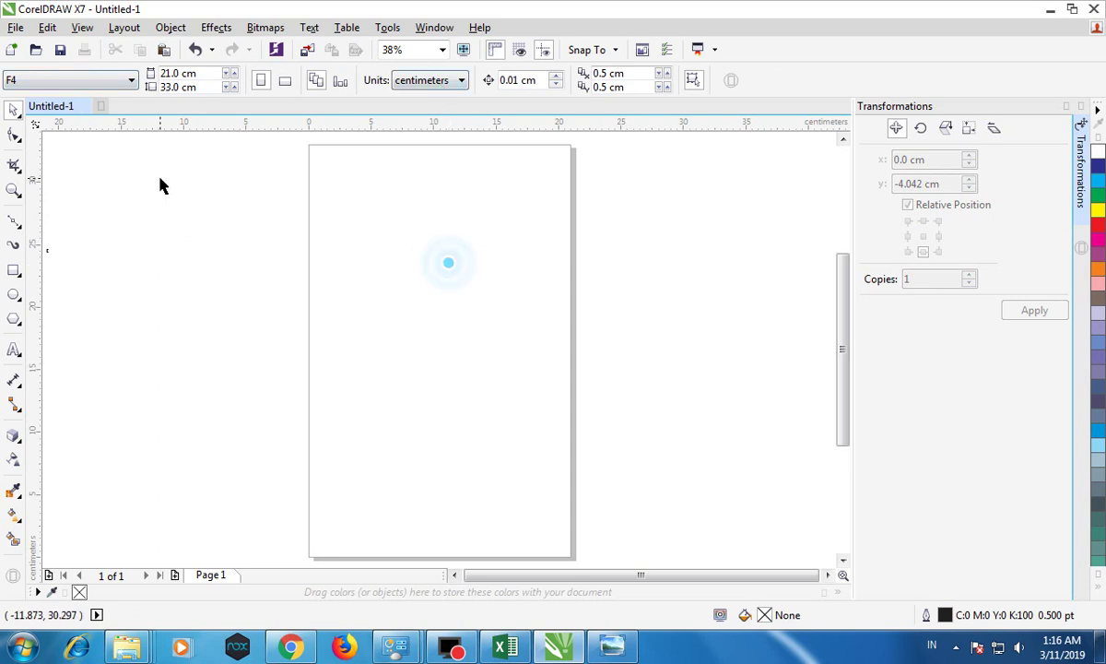
# Step: Switch the page to landscape orientation, 33 × 21 cm
pyautogui.click(284, 81)
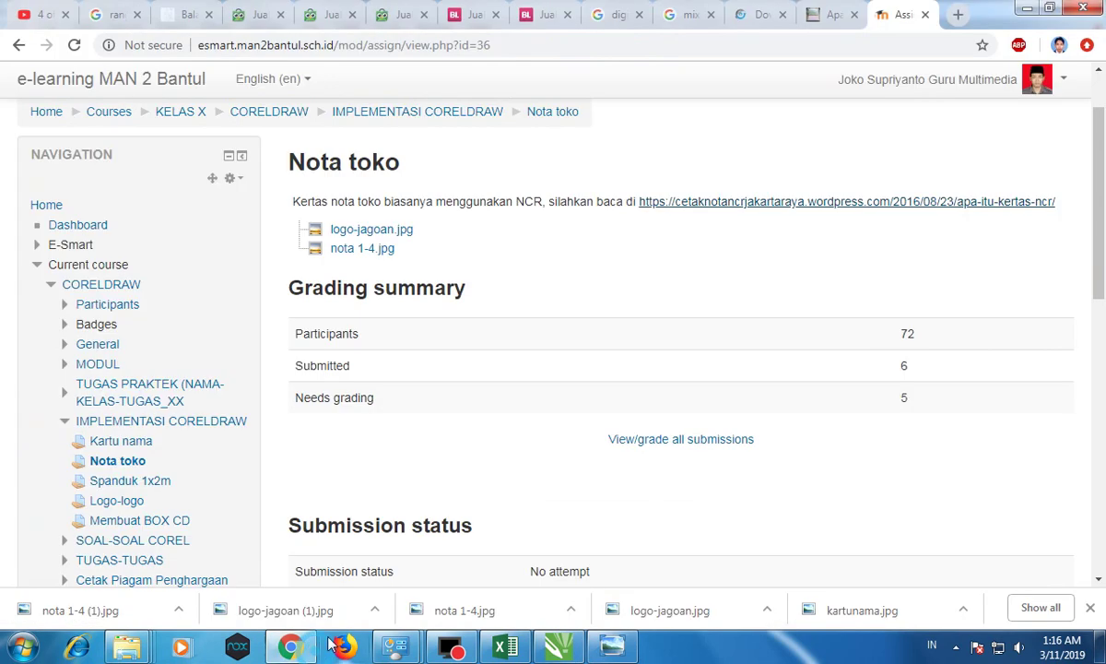
pyautogui.click(290, 648)
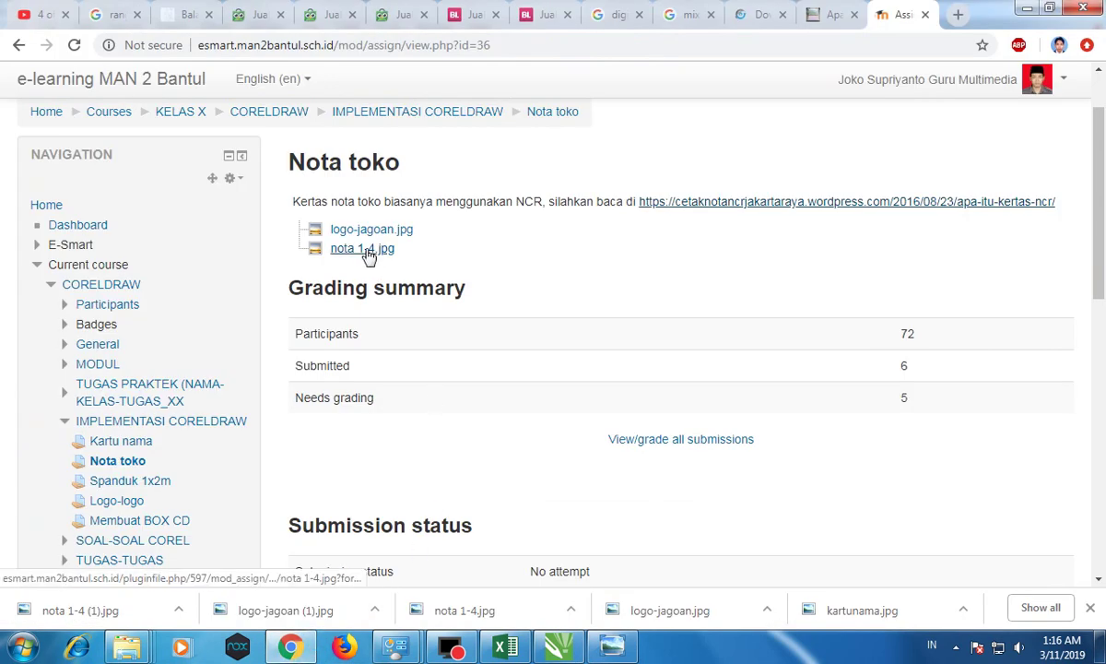
pyautogui.click(564, 645)
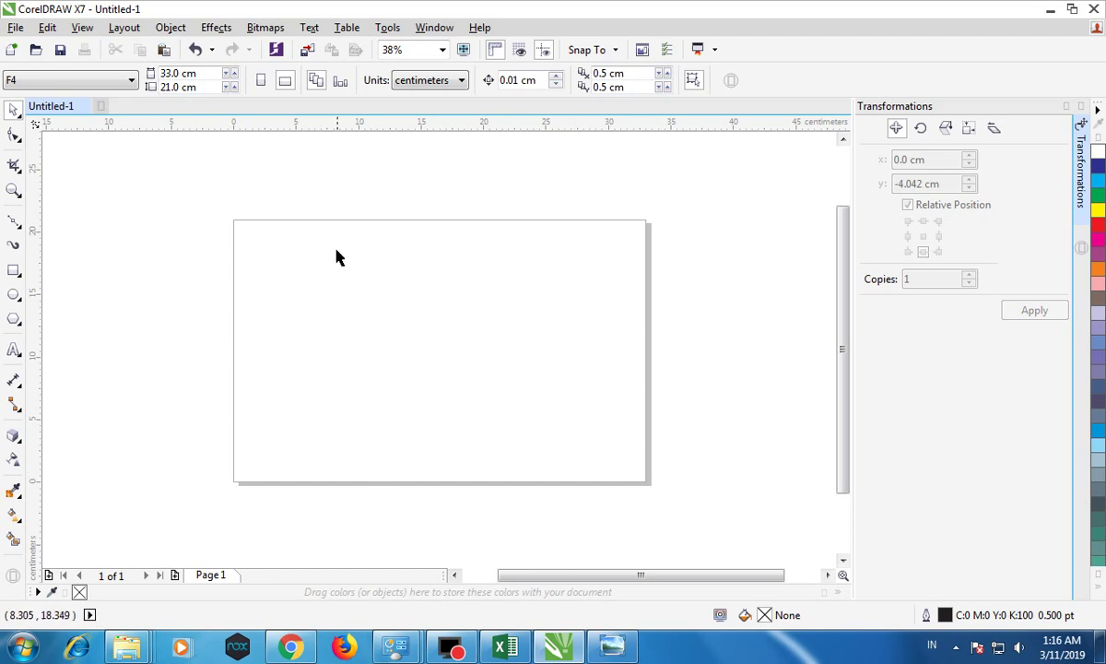
pyautogui.click(13, 270)
pyautogui.moveTo(233, 226); pyautogui.dragTo(341, 477)
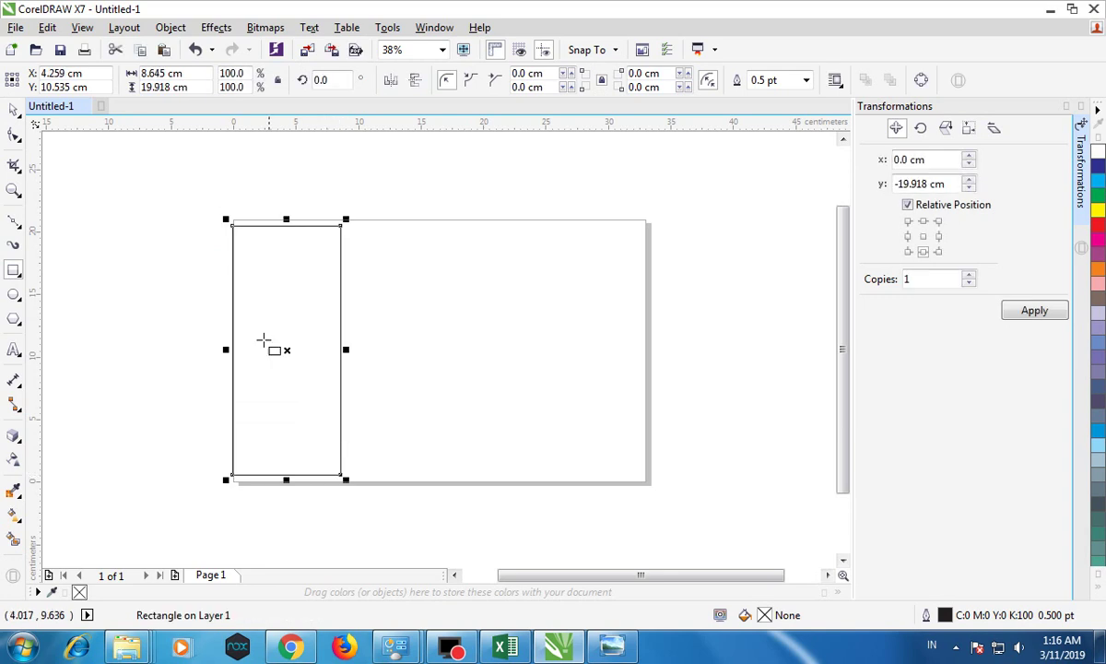
pyautogui.moveTo(288, 353); pyautogui.dragTo(399, 349)
pyautogui.hotkey('ctrl', 'z')
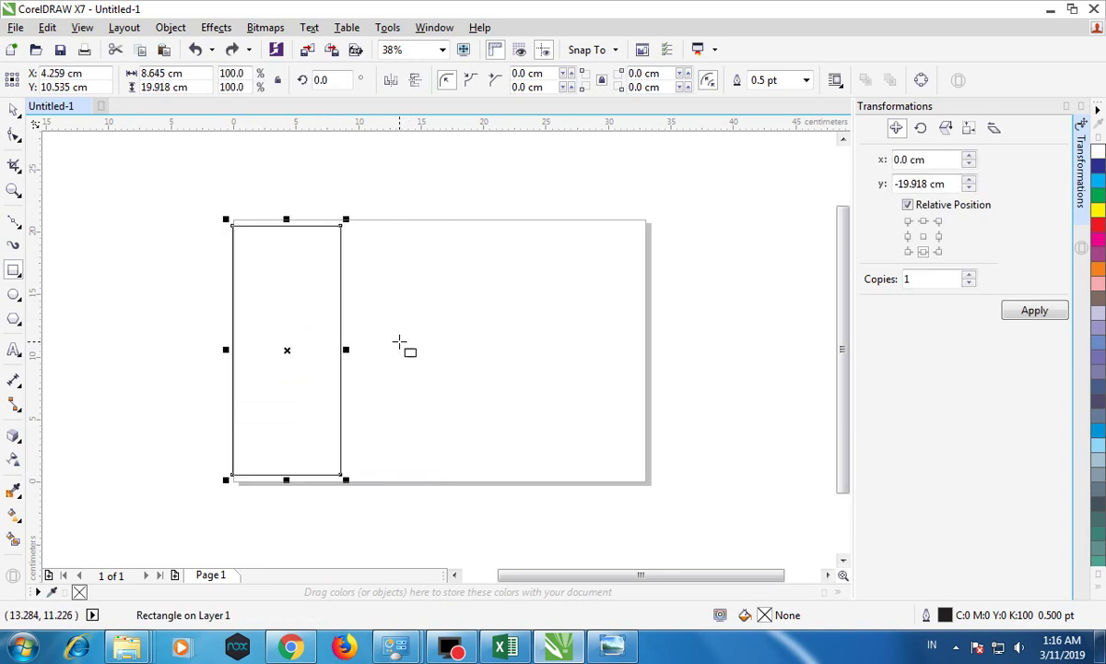
pyautogui.moveTo(296, 345); pyautogui.dragTo(383, 353)
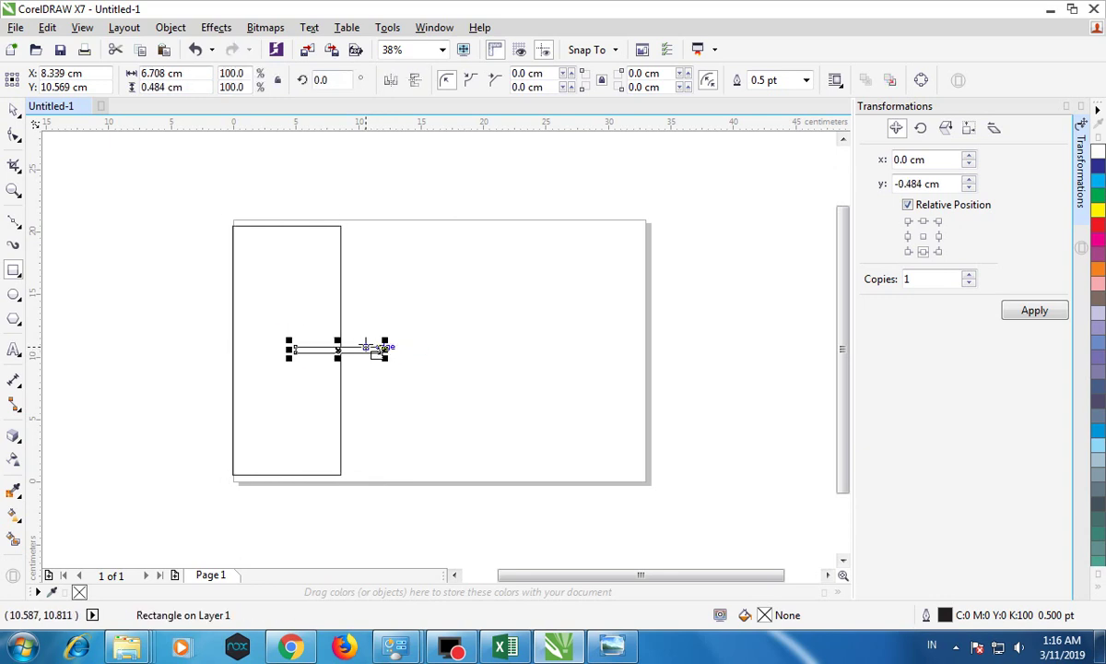
pyautogui.hotkey('ctrl', 'z')
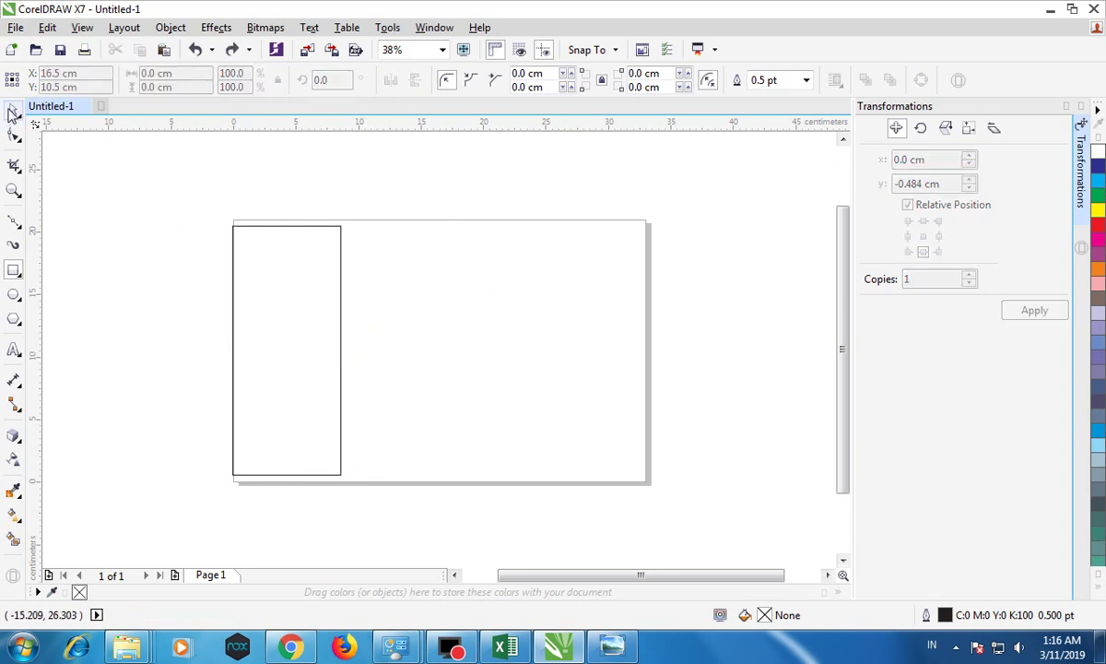
pyautogui.click(13, 111)
pyautogui.click(287, 321)
pyautogui.click(938, 237)
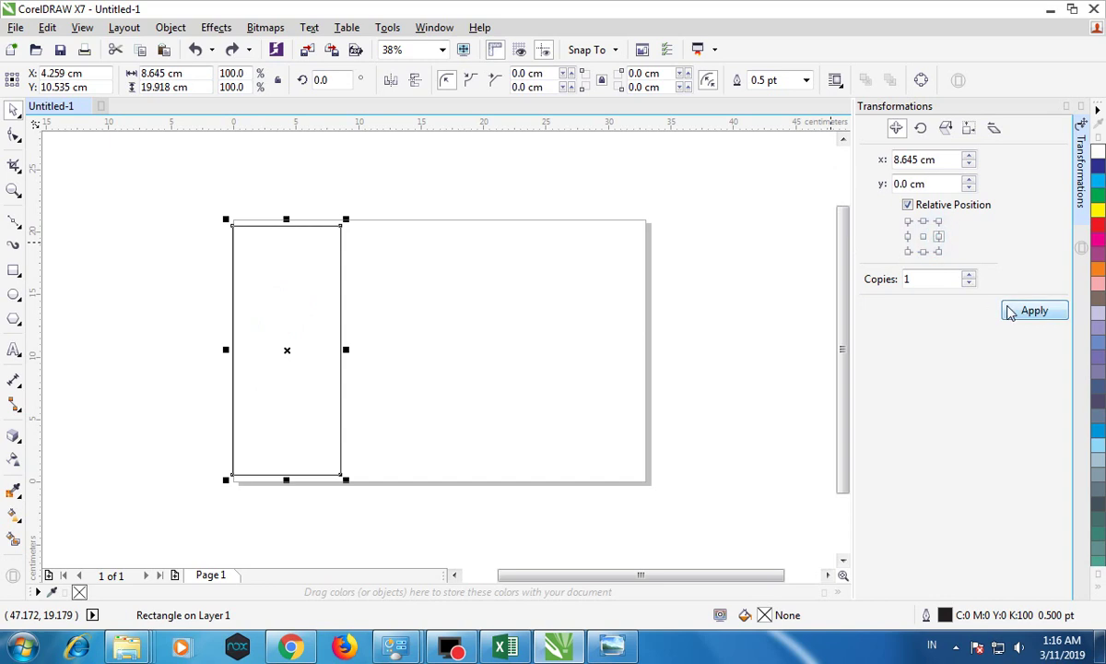
pyautogui.click(1033, 311)
pyautogui.click(1033, 311)
pyautogui.moveTo(196, 191); pyautogui.dragTo(590, 452)
pyautogui.moveTo(561, 351); pyautogui.dragTo(635, 368)
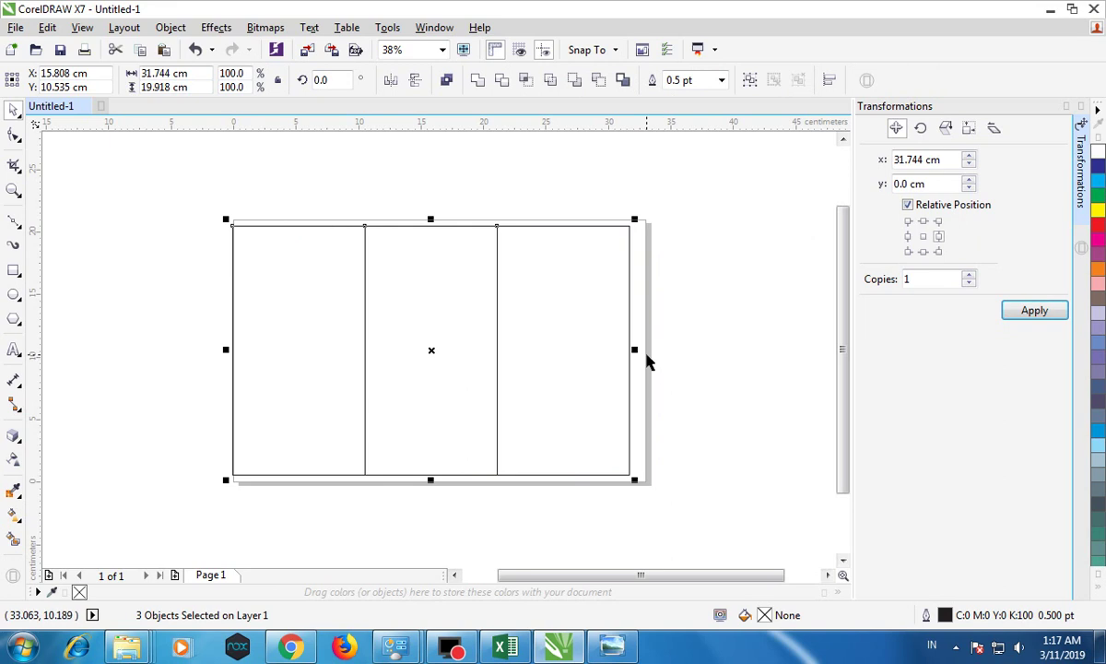
pyautogui.hotkey('ctrl', 'z')
pyautogui.hotkey('ctrl', 'z')
pyautogui.hotkey('ctrl', 'z')
pyautogui.click(274, 250)
pyautogui.moveTo(341, 225); pyautogui.dragTo(387, 401)
pyautogui.moveTo(306, 327); pyautogui.dragTo(385, 258)
pyautogui.moveTo(494, 281); pyautogui.dragTo(634, 283)
pyautogui.click(923, 251)
pyautogui.click(1035, 311)
pyautogui.click(1035, 310)
pyautogui.moveTo(178, 192); pyautogui.dragTo(691, 586)
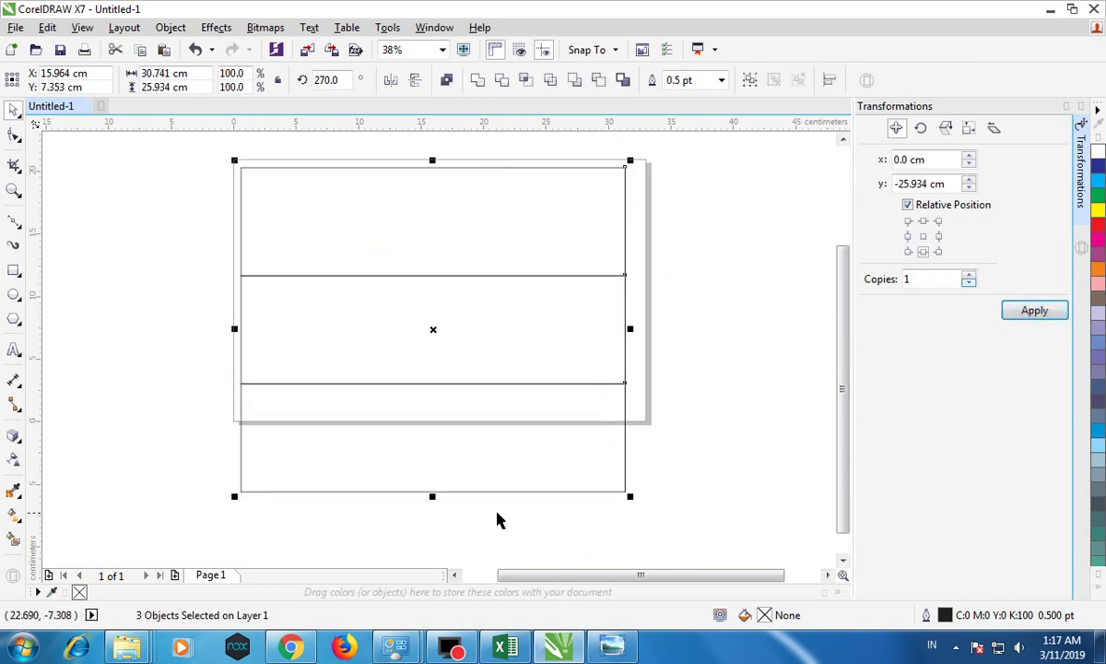
pyautogui.moveTo(433, 493); pyautogui.dragTo(435, 417)
pyautogui.click(397, 380)
pyautogui.click(712, 489)
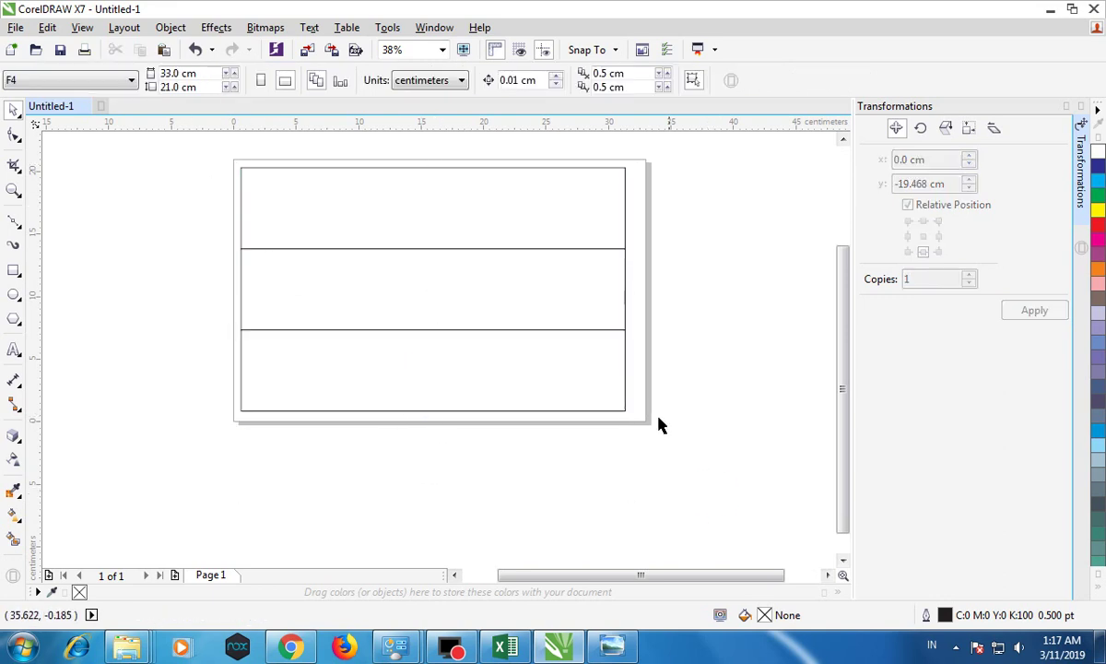
pyautogui.moveTo(217, 137); pyautogui.dragTo(698, 473)
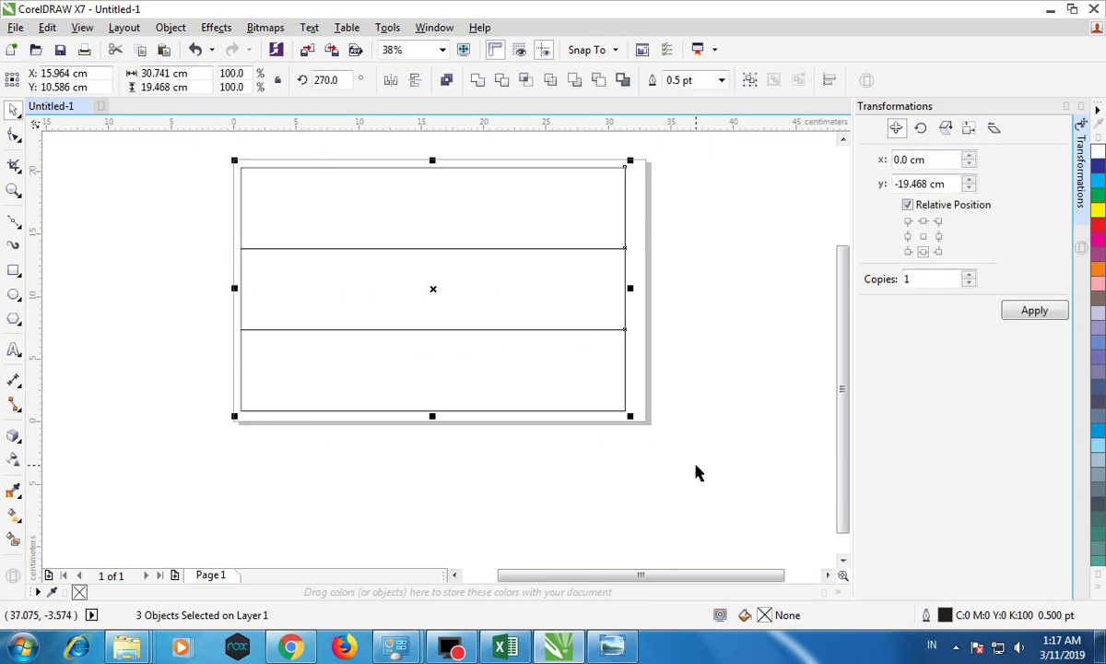
pyautogui.press('Delete')
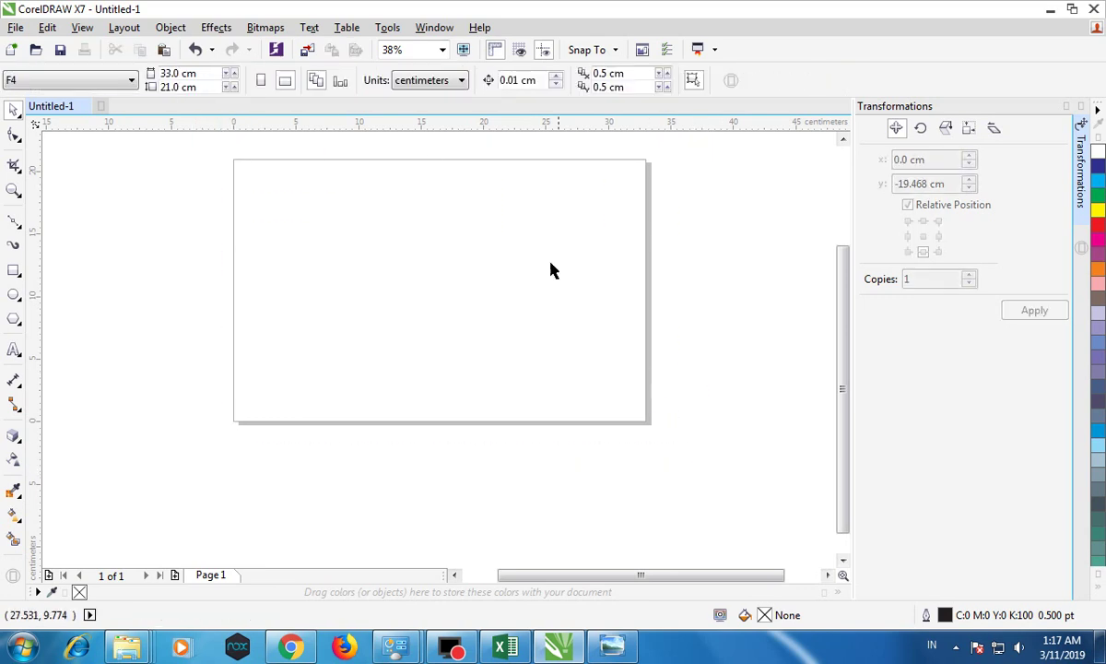
# Step: Draw a rectangle, copy it into a row of four, and stretch the row across the page
pyautogui.click(14, 271)
pyautogui.moveTo(242, 173); pyautogui.dragTo(326, 244)
pyautogui.click(939, 236)
pyautogui.click(1033, 311)
pyautogui.click(1037, 313)
pyautogui.click(1039, 316)
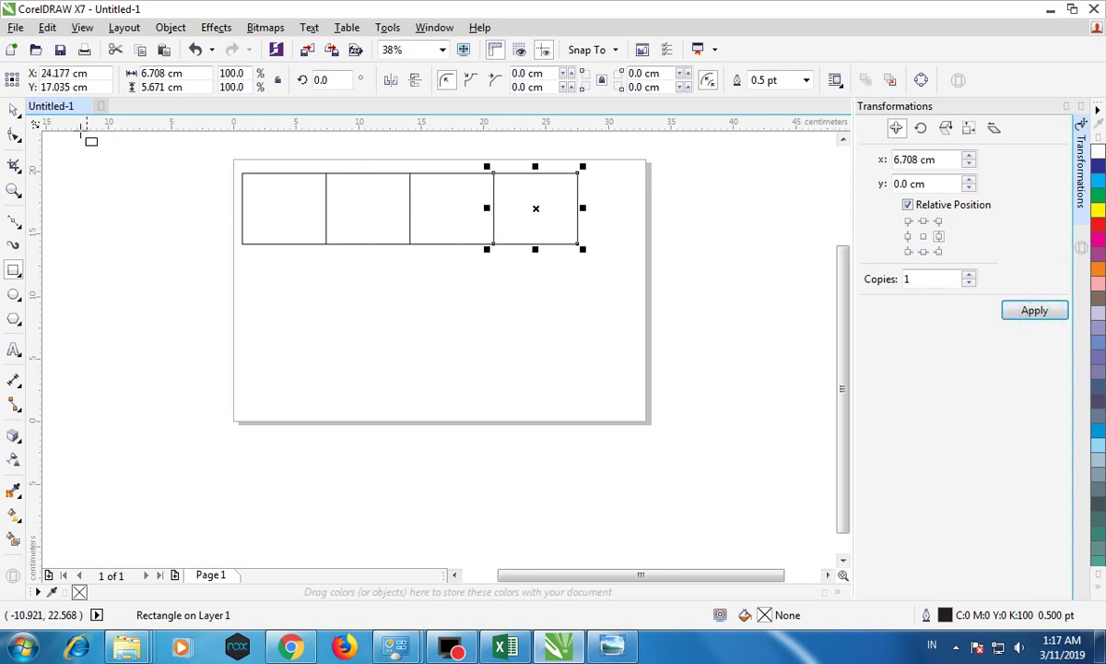
pyautogui.click(15, 110)
pyautogui.moveTo(122, 154); pyautogui.dragTo(667, 306)
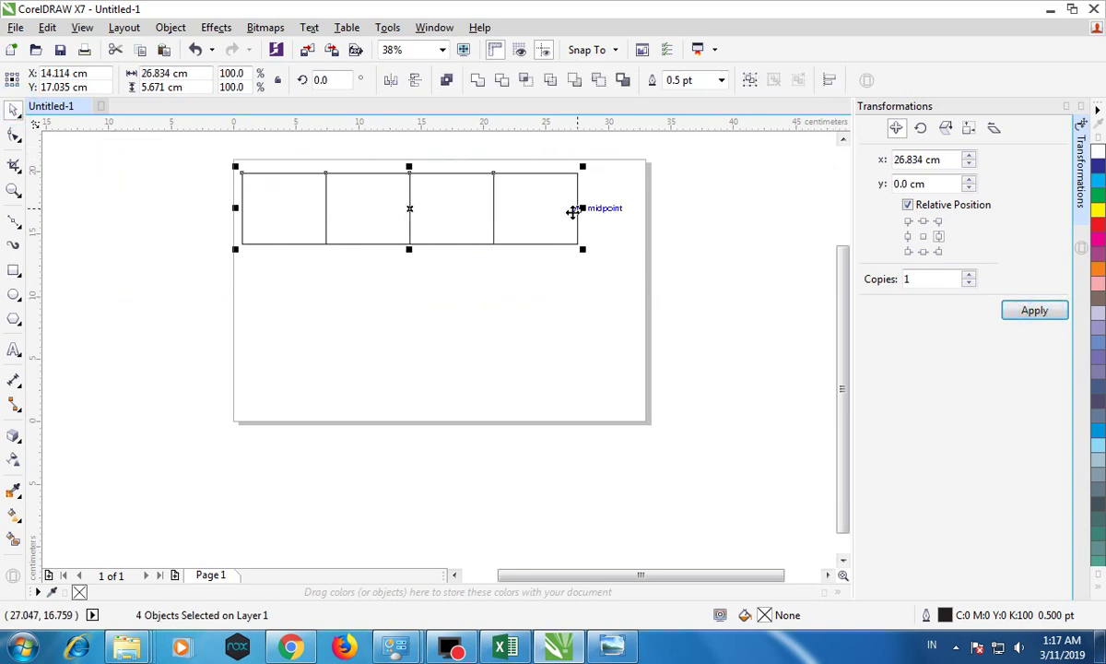
pyautogui.moveTo(582, 209); pyautogui.dragTo(630, 209)
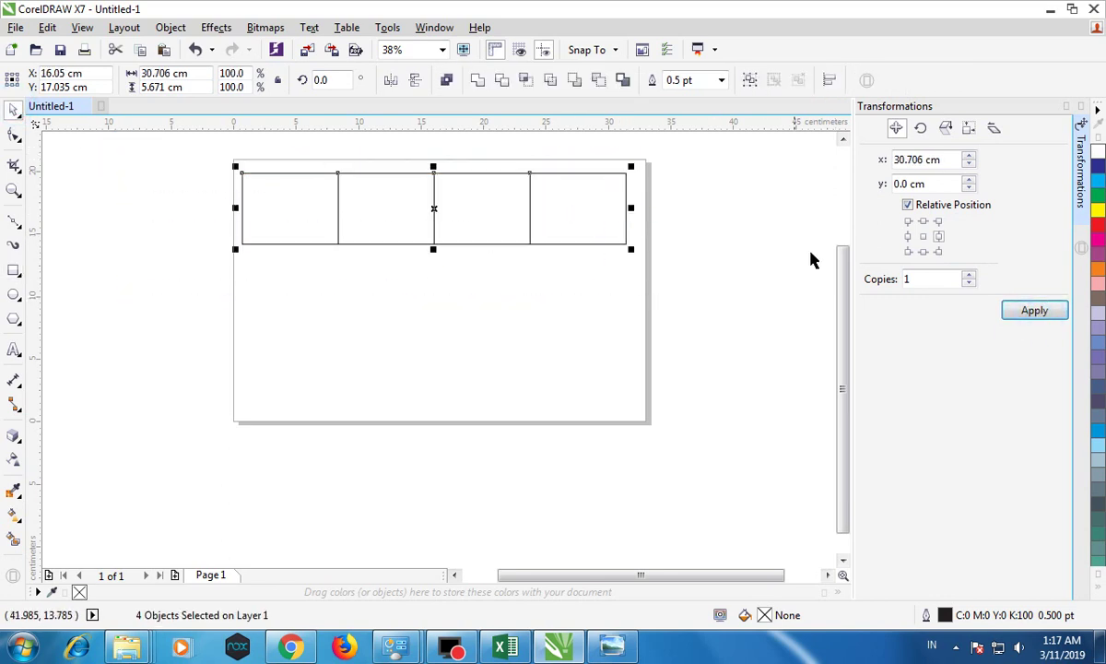
# Step: Duplicate the row below, stretch the eight-box grid taller, then delete the whole grid
pyautogui.click(927, 250)
pyautogui.click(1031, 309)
pyautogui.moveTo(217, 147); pyautogui.dragTo(694, 402)
pyautogui.moveTo(433, 320); pyautogui.dragTo(433, 402)
pyautogui.click(692, 282)
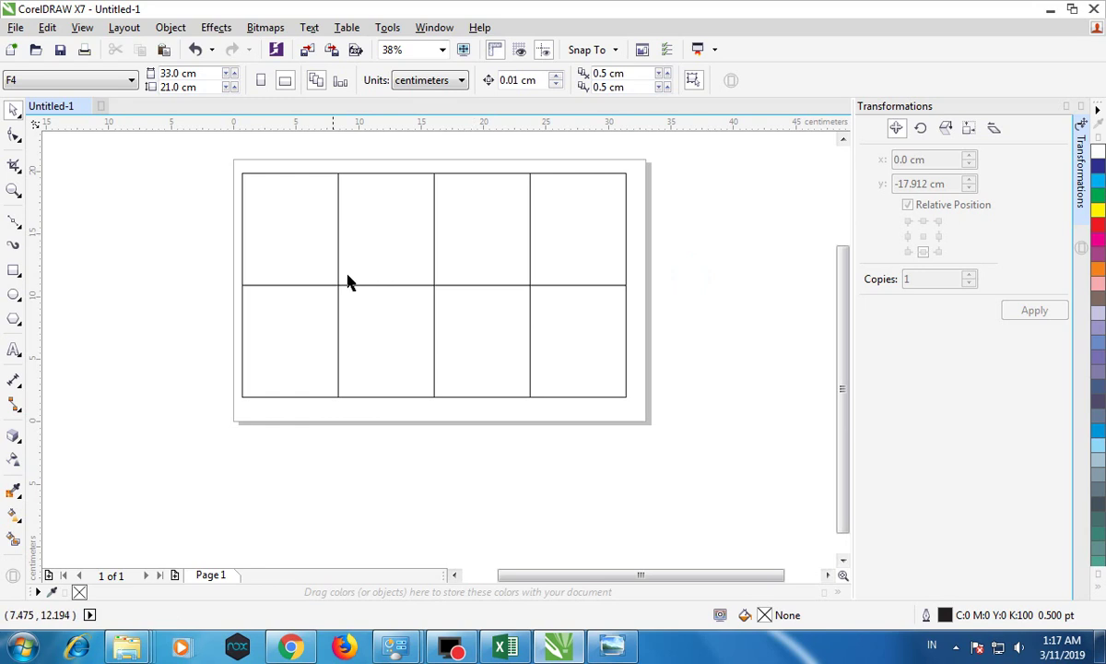
pyautogui.moveTo(201, 153); pyautogui.dragTo(761, 425)
pyautogui.click(743, 344)
pyautogui.moveTo(222, 166); pyautogui.dragTo(696, 451)
pyautogui.press('Delete')
# Step: Draw a rectangle at the page's top-left and set up a rotation transformation anchored right
pyautogui.click(14, 270)
pyautogui.moveTo(244, 171); pyautogui.dragTo(330, 223)
pyautogui.click(14, 110)
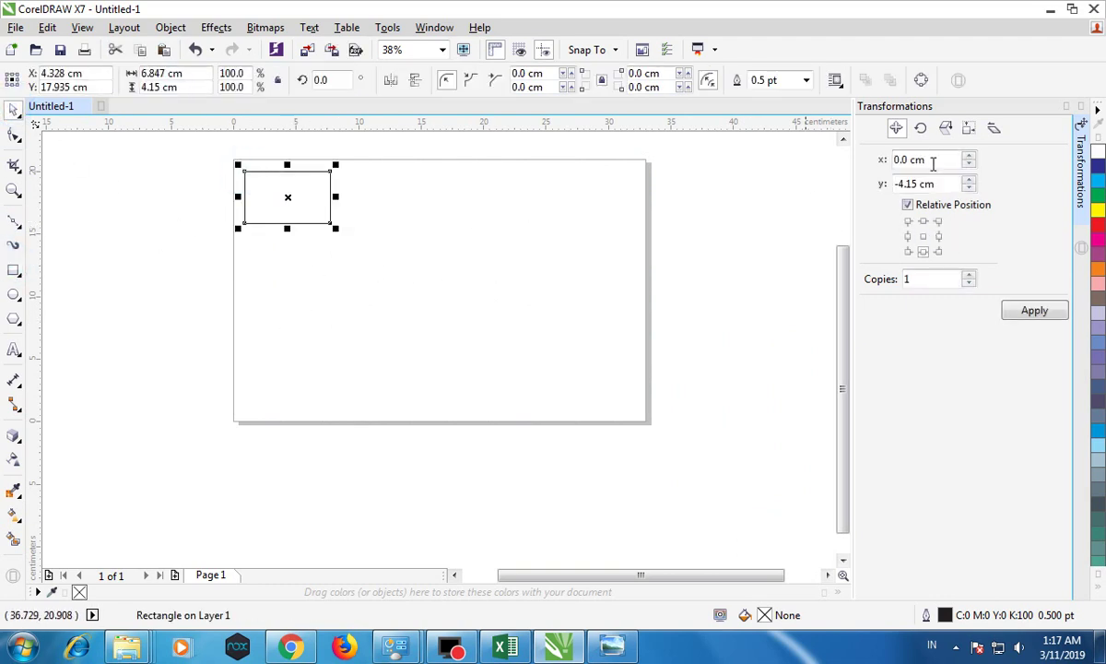
pyautogui.click(1081, 107)
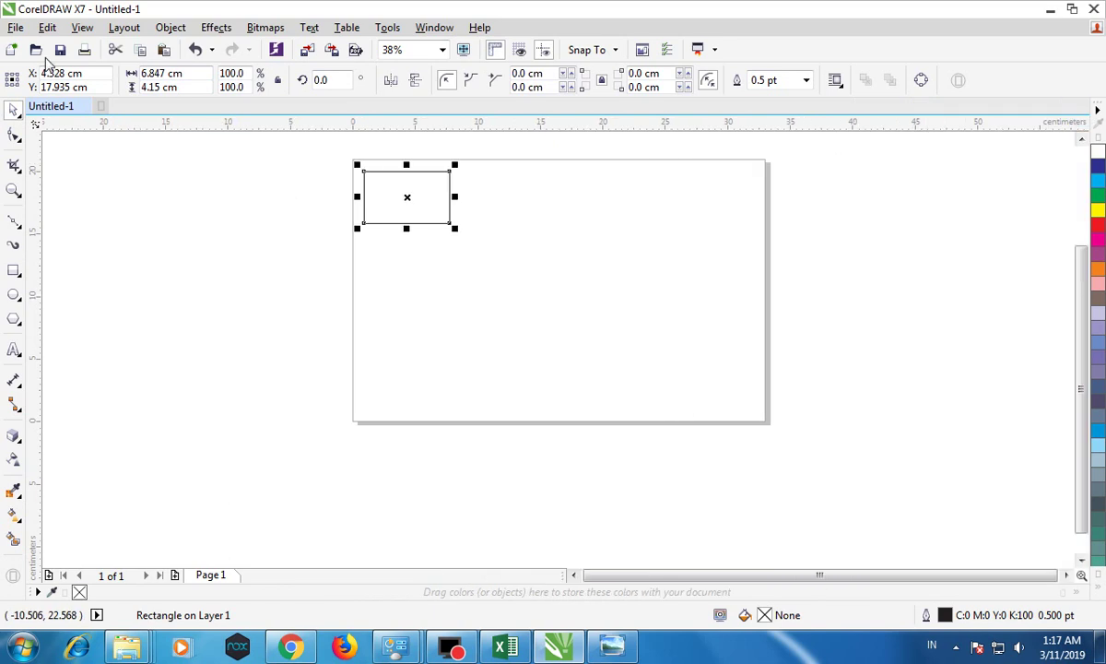
pyautogui.click(131, 33)
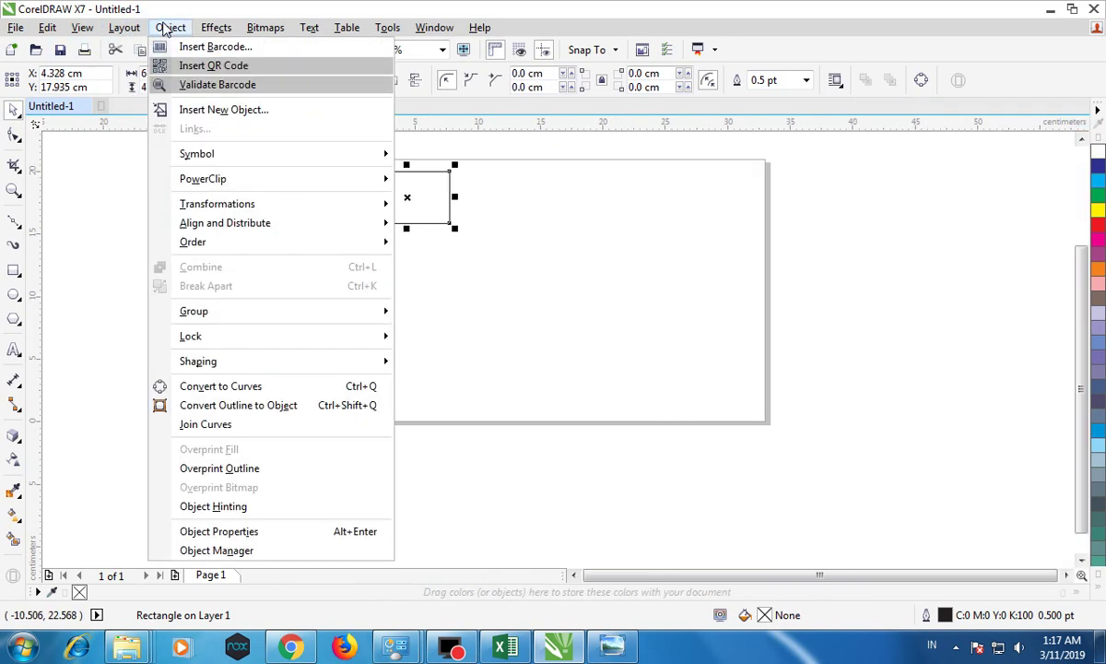
pyautogui.moveTo(242, 204)
pyautogui.click(430, 220)
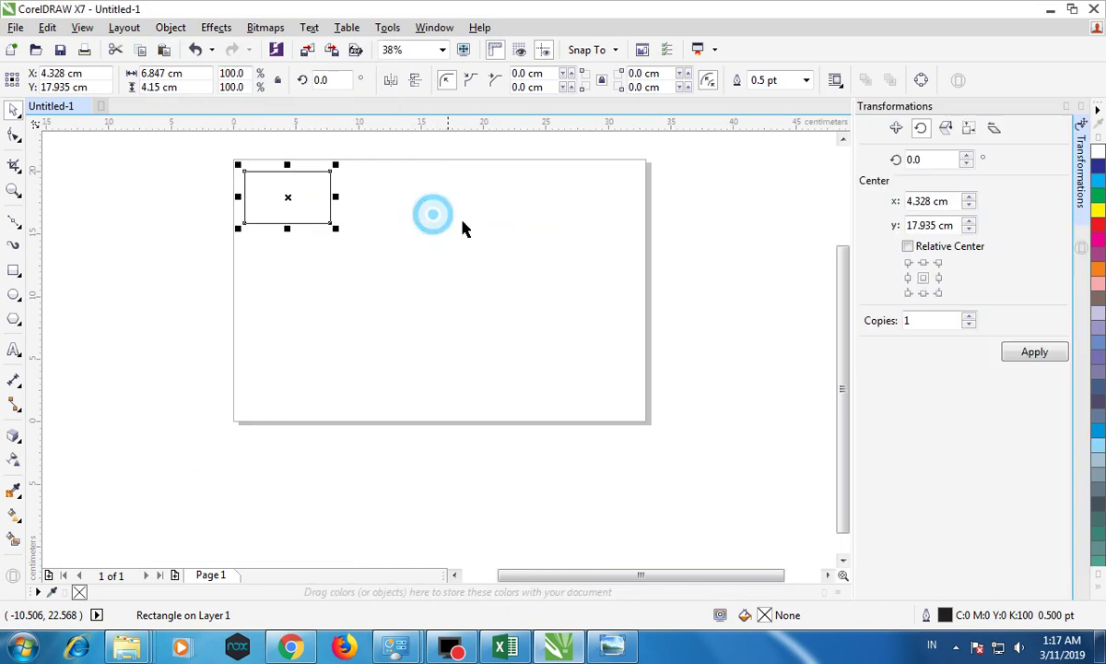
pyautogui.click(940, 278)
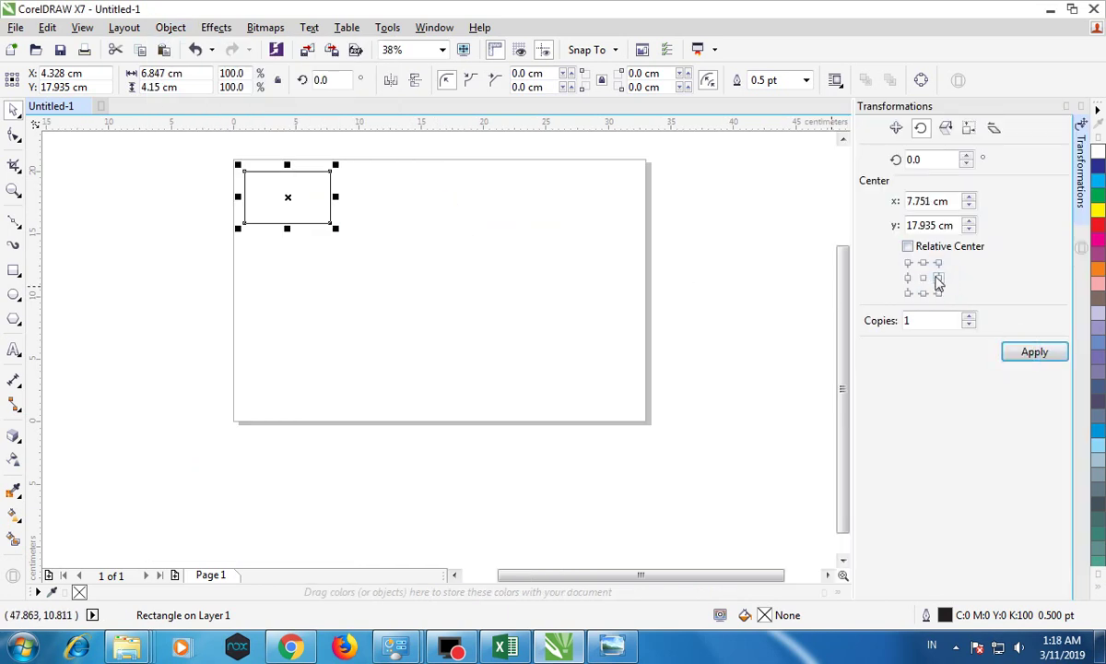
pyautogui.click(908, 277)
pyautogui.click(939, 278)
pyautogui.click(969, 323)
# Step: Apply the transformation to the rectangle and reposition it near the top-left
pyautogui.click(49, 185)
pyautogui.click(245, 190)
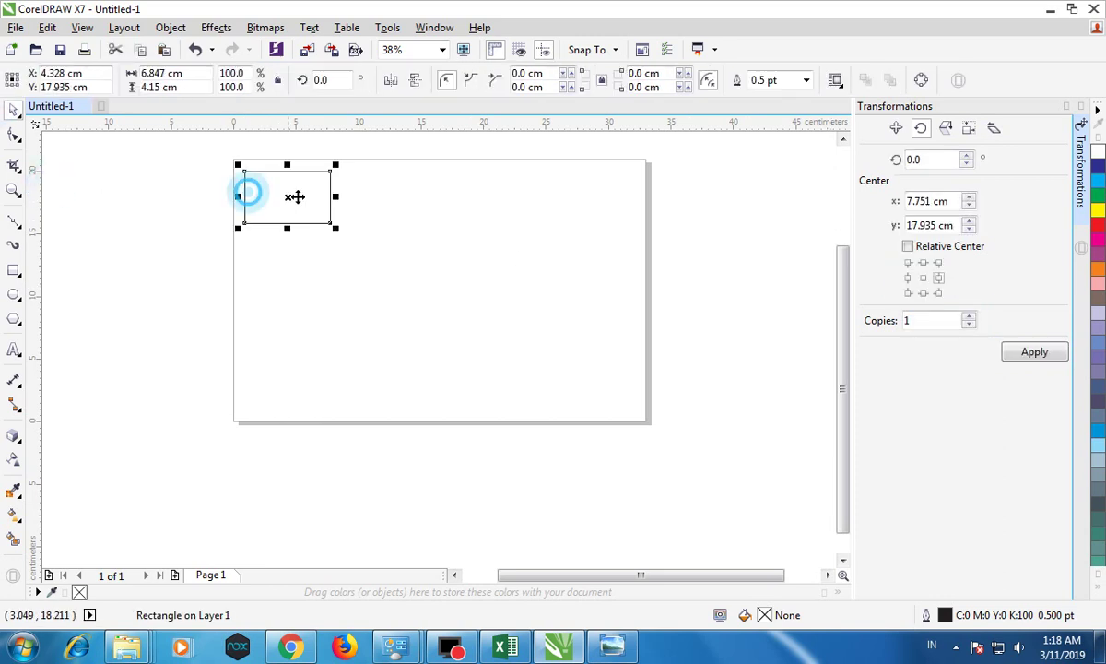
pyautogui.click(908, 278)
pyautogui.click(940, 277)
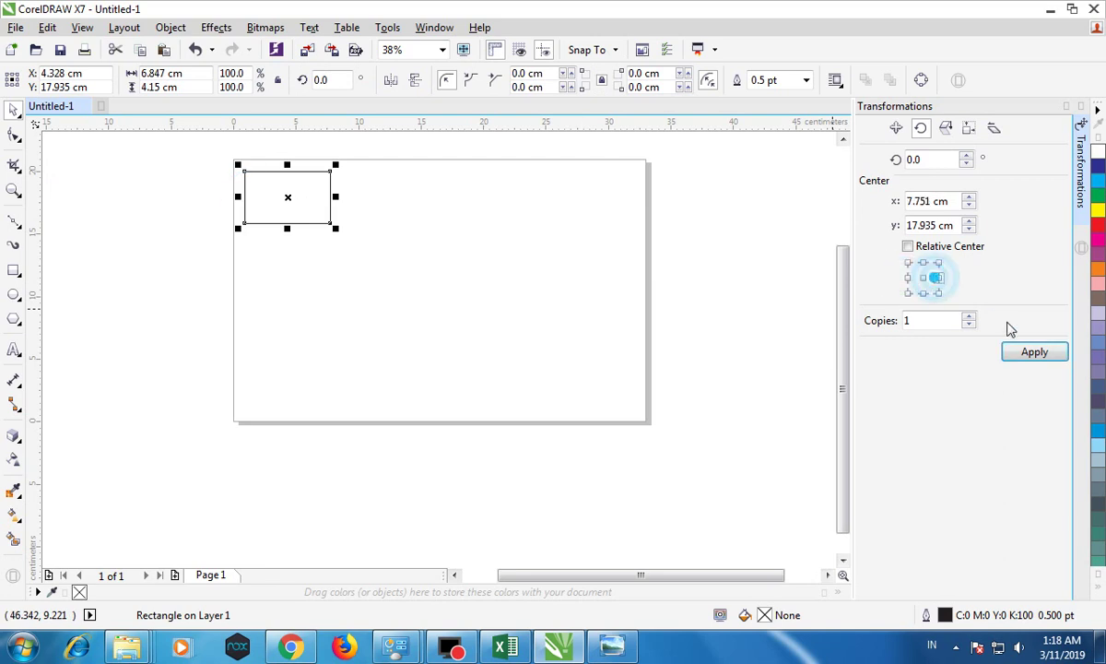
pyautogui.click(1034, 351)
pyautogui.click(316, 197)
pyautogui.moveTo(279, 188); pyautogui.dragTo(305, 171)
pyautogui.click(894, 129)
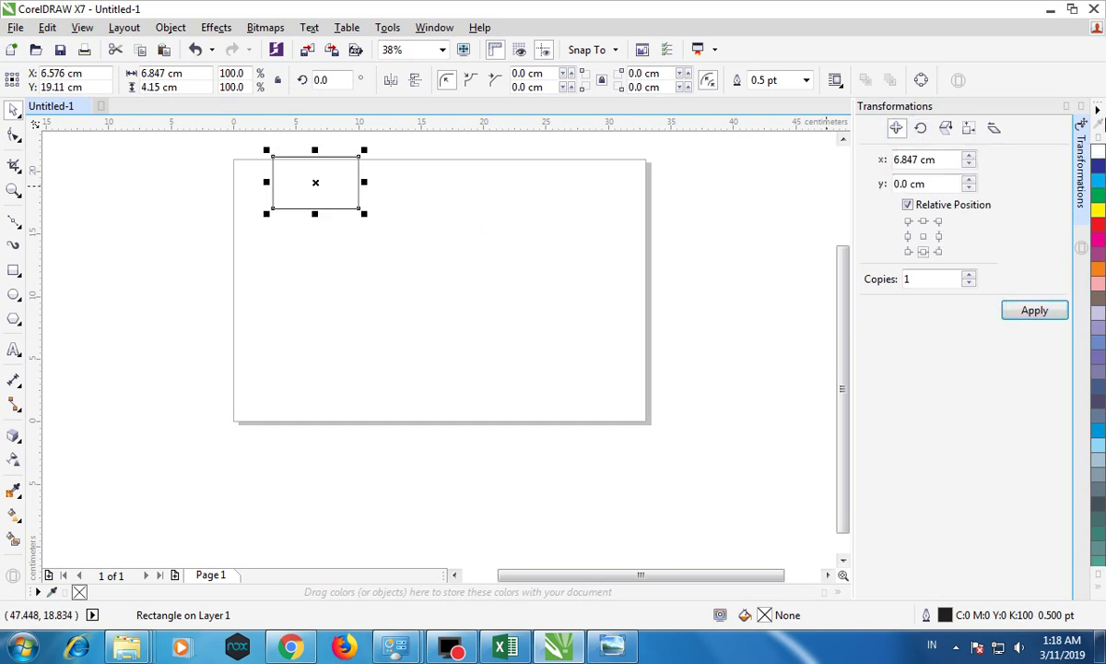
pyautogui.click(1083, 107)
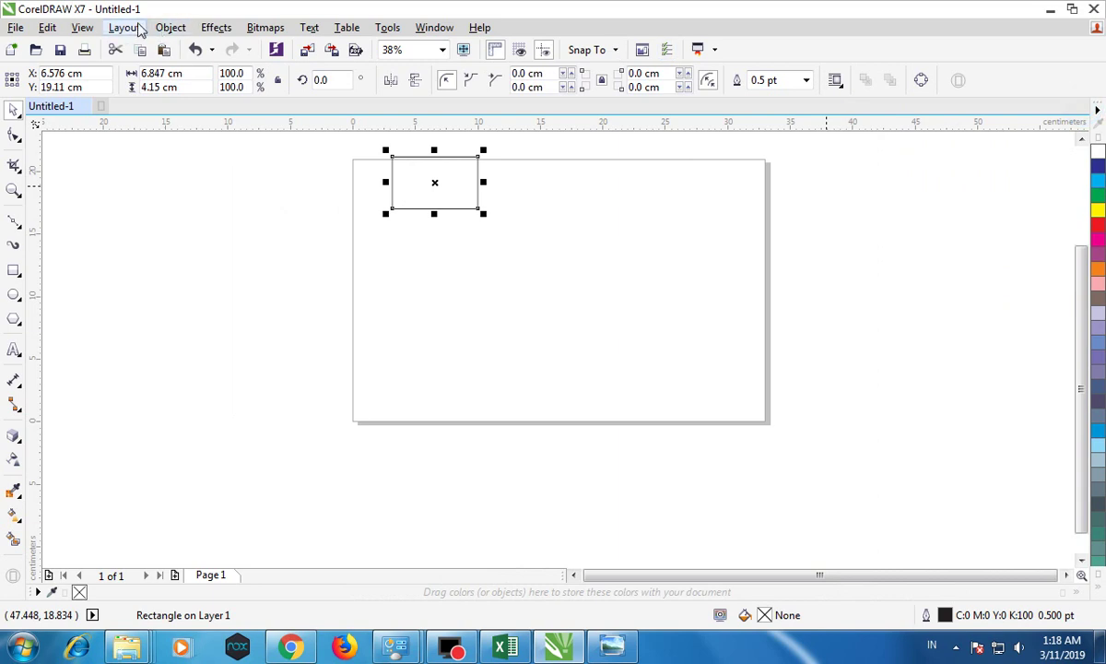
pyautogui.moveTo(440, 183); pyautogui.dragTo(421, 204)
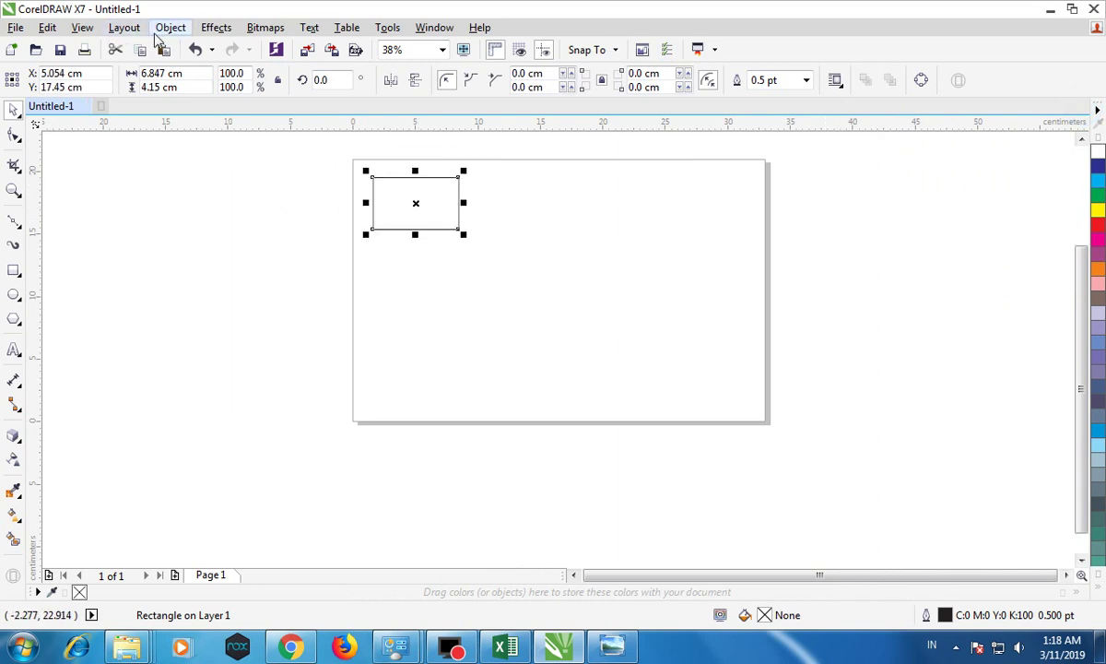
# Step: Place a copy of the rectangle to its right using Position with the right-middle anchor
pyautogui.click(178, 30)
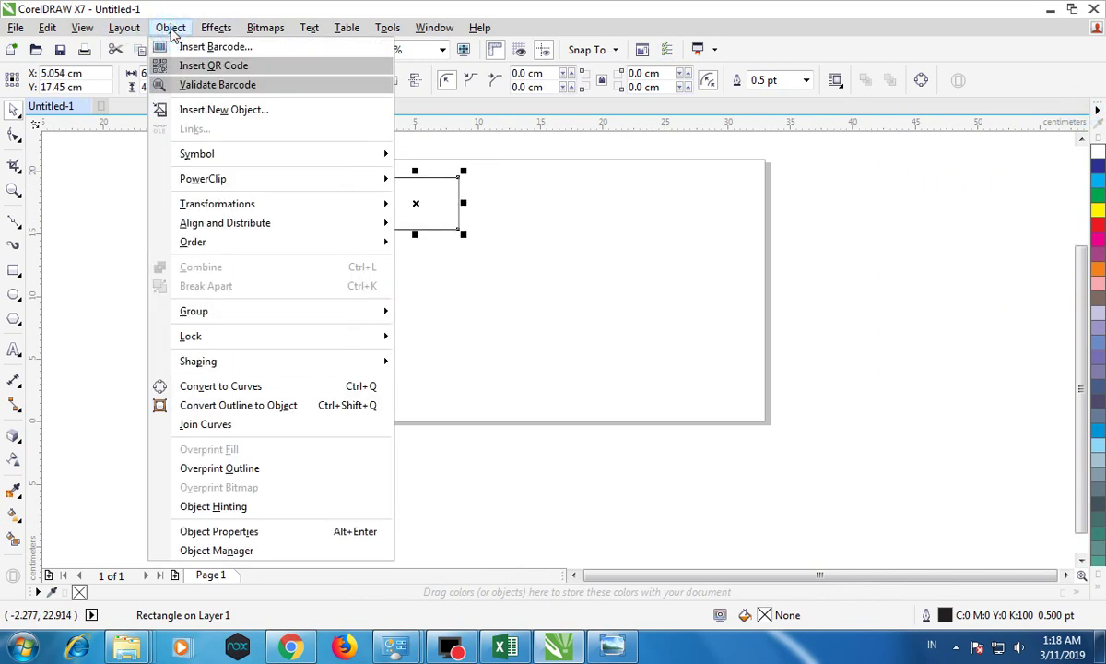
pyautogui.click(237, 205)
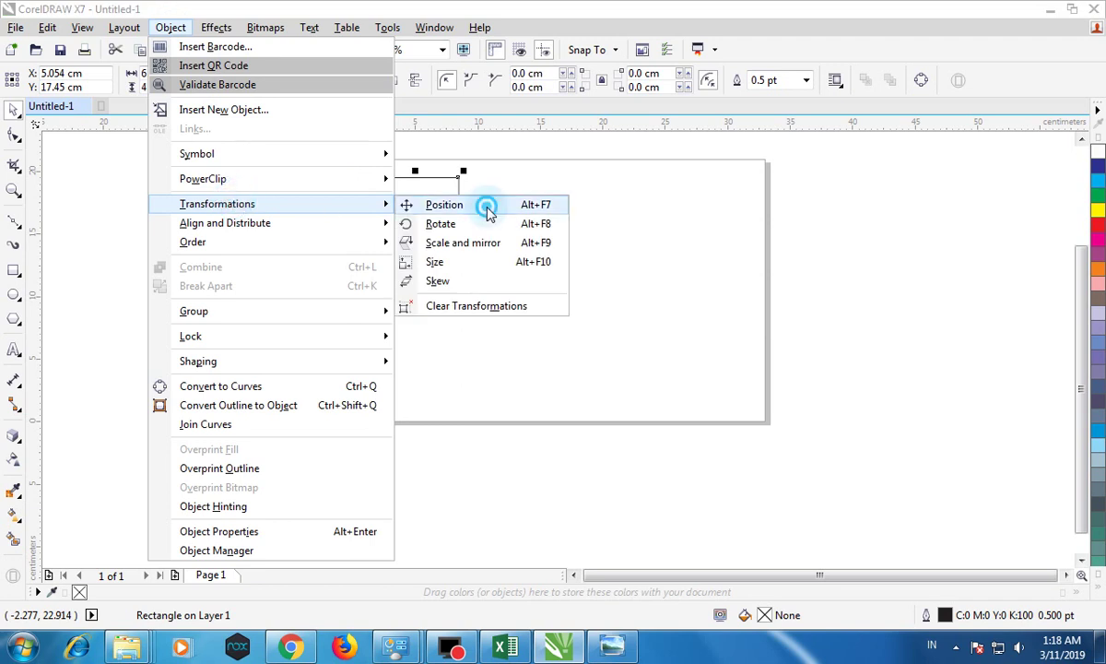
pyautogui.click(489, 212)
pyautogui.click(938, 236)
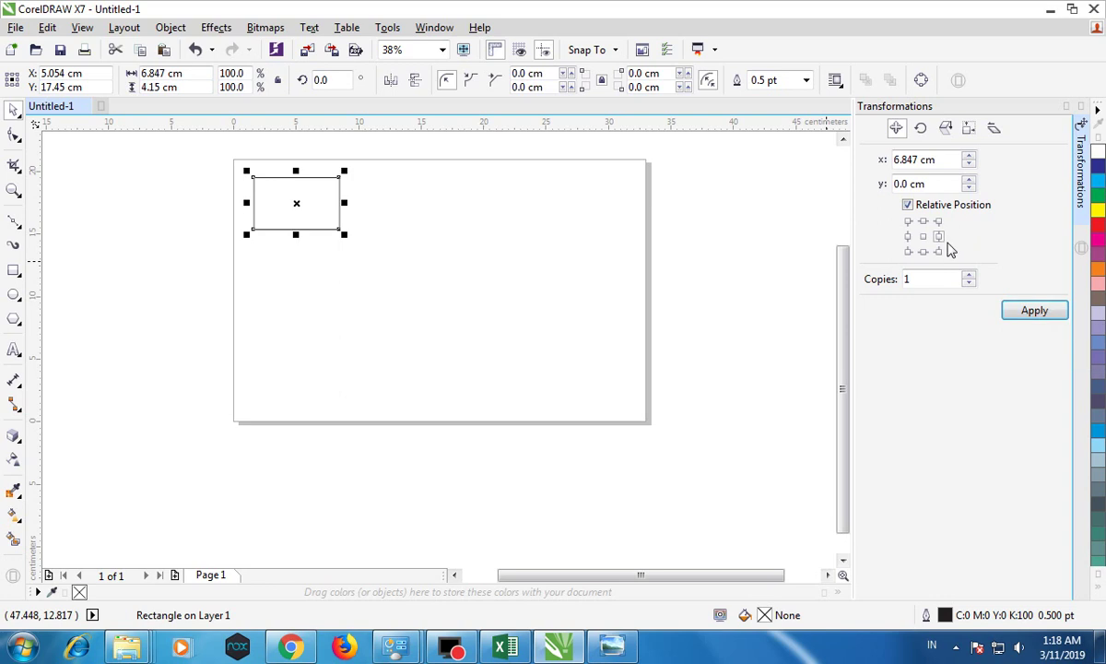
pyautogui.click(1037, 309)
# Step: Copy both rectangles below them with the bottom-middle anchor to complete the 2×2 grid
pyautogui.moveTo(225, 146); pyautogui.dragTo(452, 249)
pyautogui.click(923, 250)
pyautogui.click(1018, 309)
pyautogui.click(755, 242)
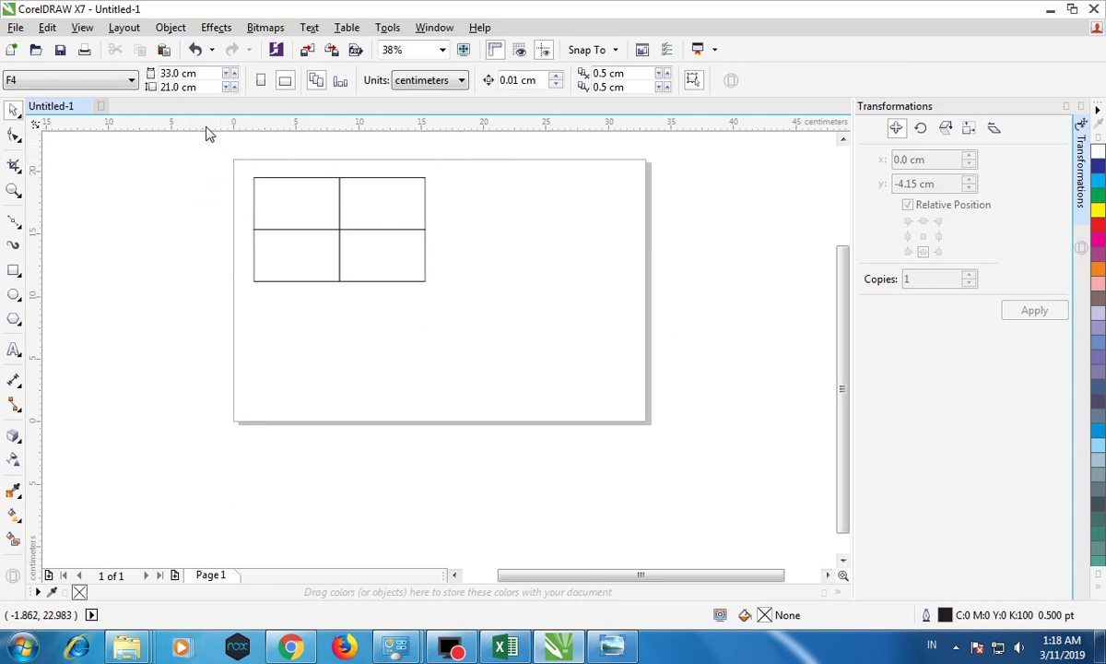
pyautogui.moveTo(196, 86); pyautogui.dragTo(177, 89)
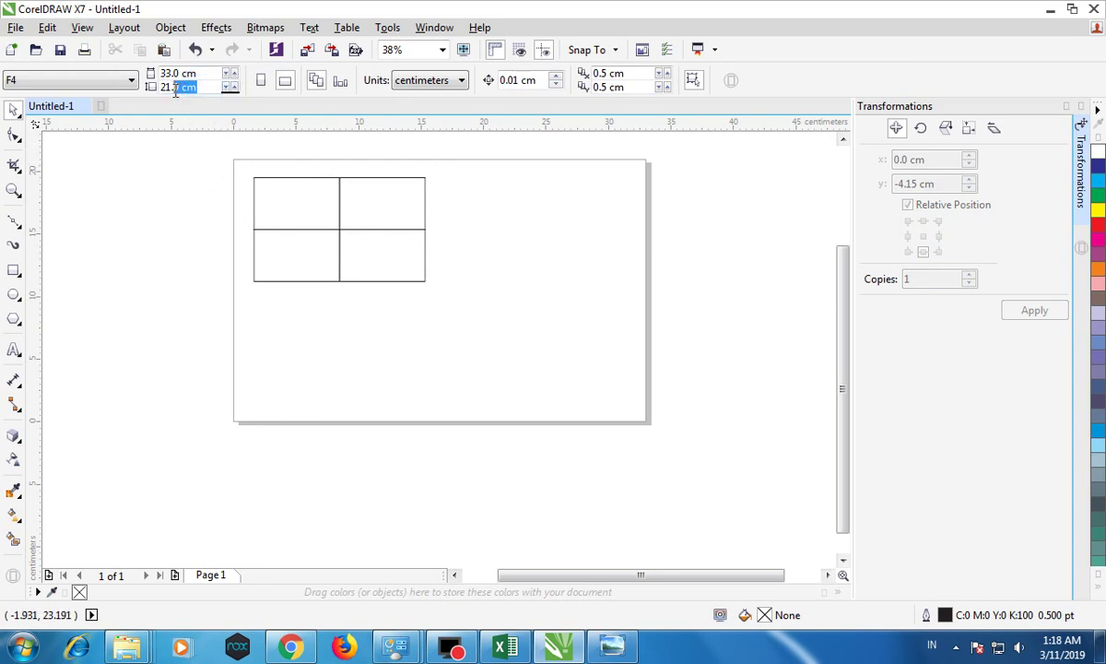
# Step: Set the page height to 21.5 cm and select the four rectangles
pyautogui.write('5')
pyautogui.press('Return')
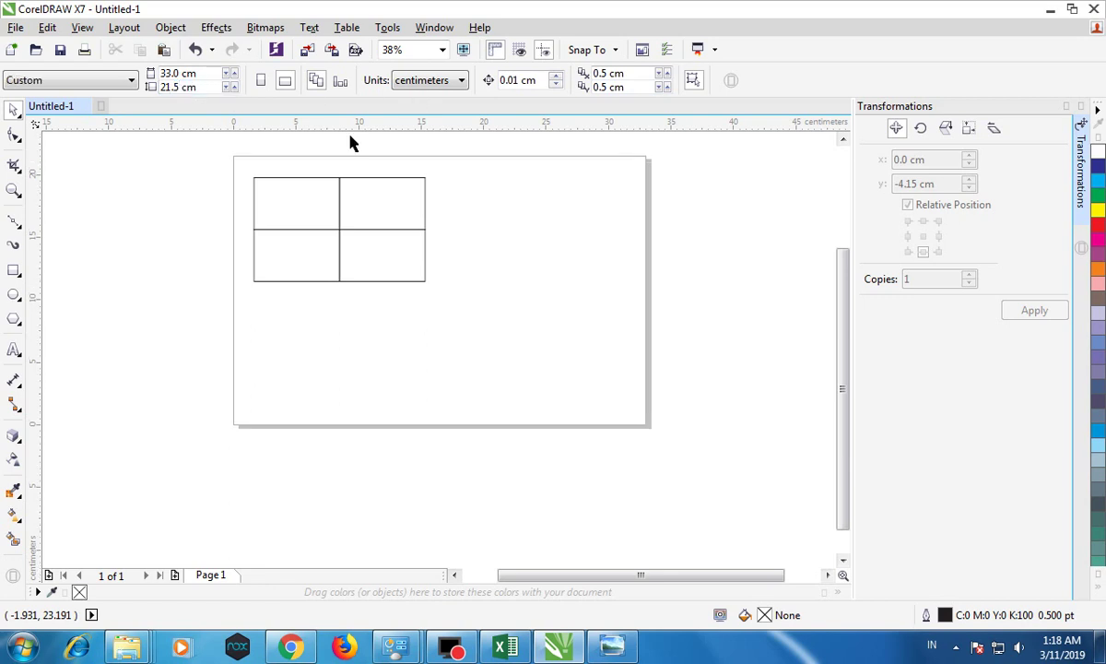
pyautogui.moveTo(218, 152); pyautogui.dragTo(543, 319)
pyautogui.click(182, 204)
pyautogui.moveTo(195, 149); pyautogui.dragTo(530, 334)
pyautogui.click(511, 299)
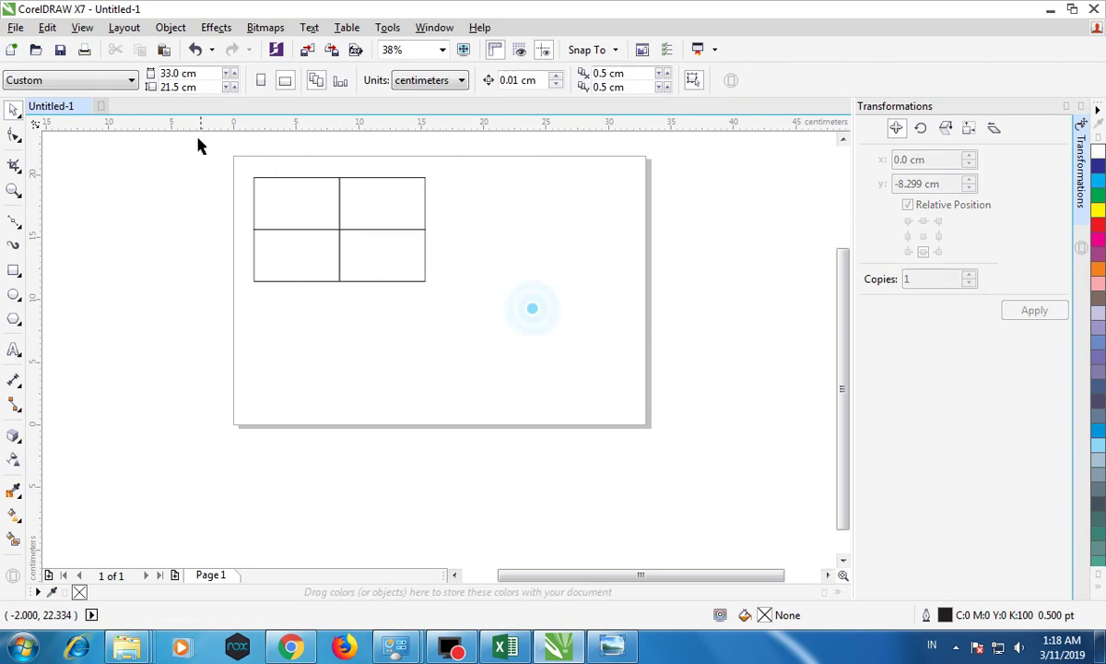
pyautogui.moveTo(190, 148); pyautogui.dragTo(429, 258)
# Step: Resize the grid to 32 × 20.5 cm, group it, and centre it on the page
pyautogui.moveTo(193, 74); pyautogui.dragTo(57, 70)
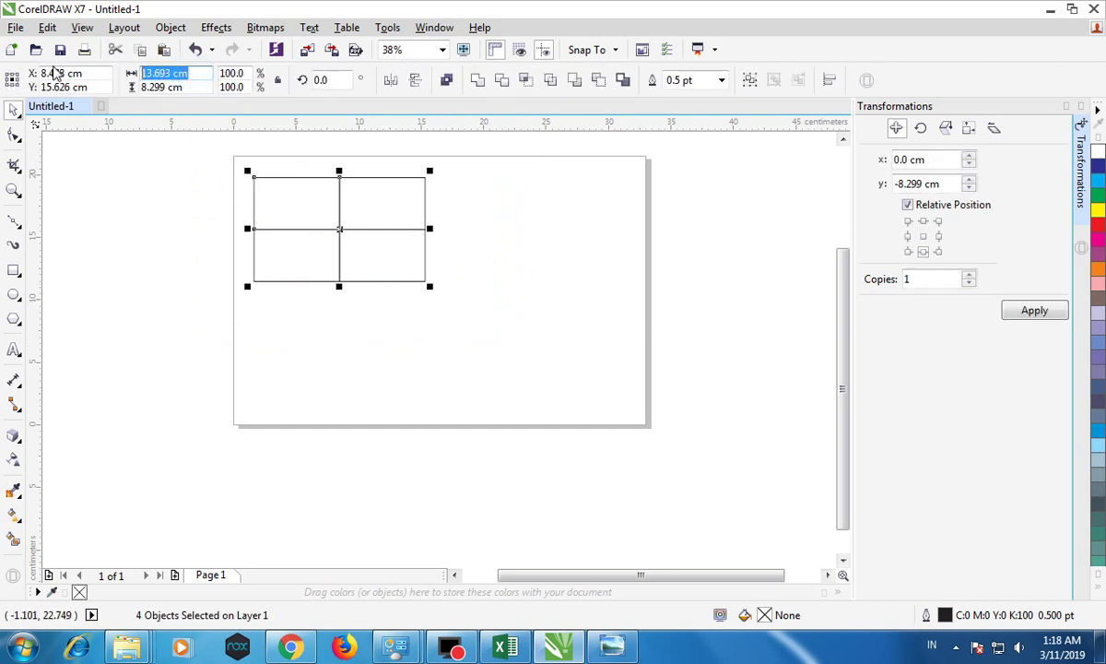
pyautogui.write('32')
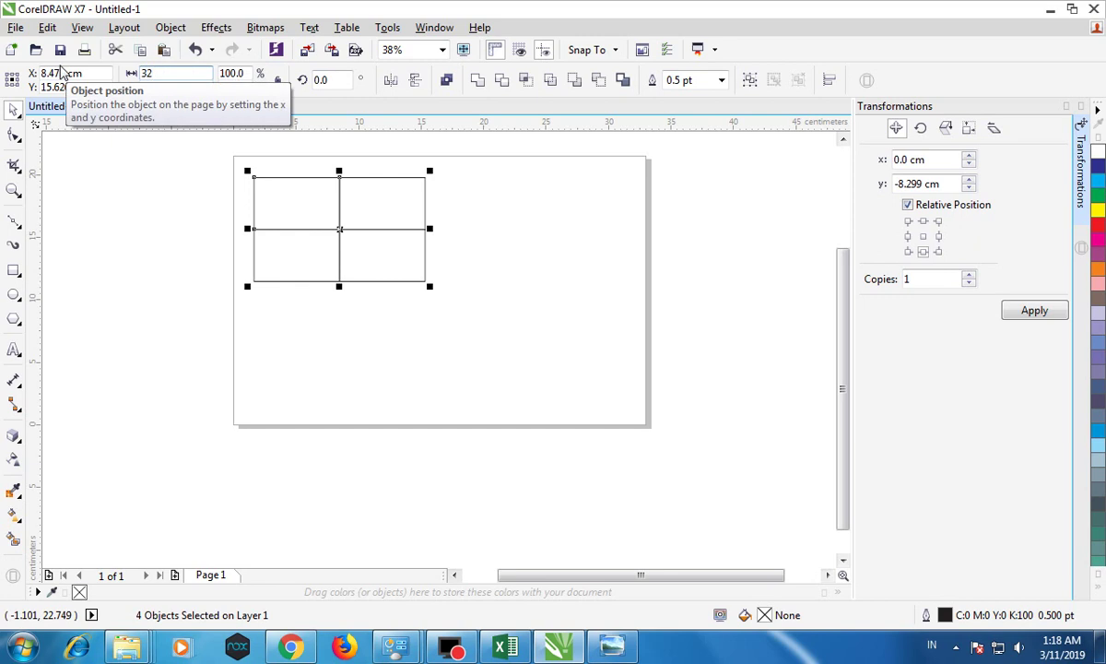
pyautogui.press('Return')
pyautogui.click(102, 176)
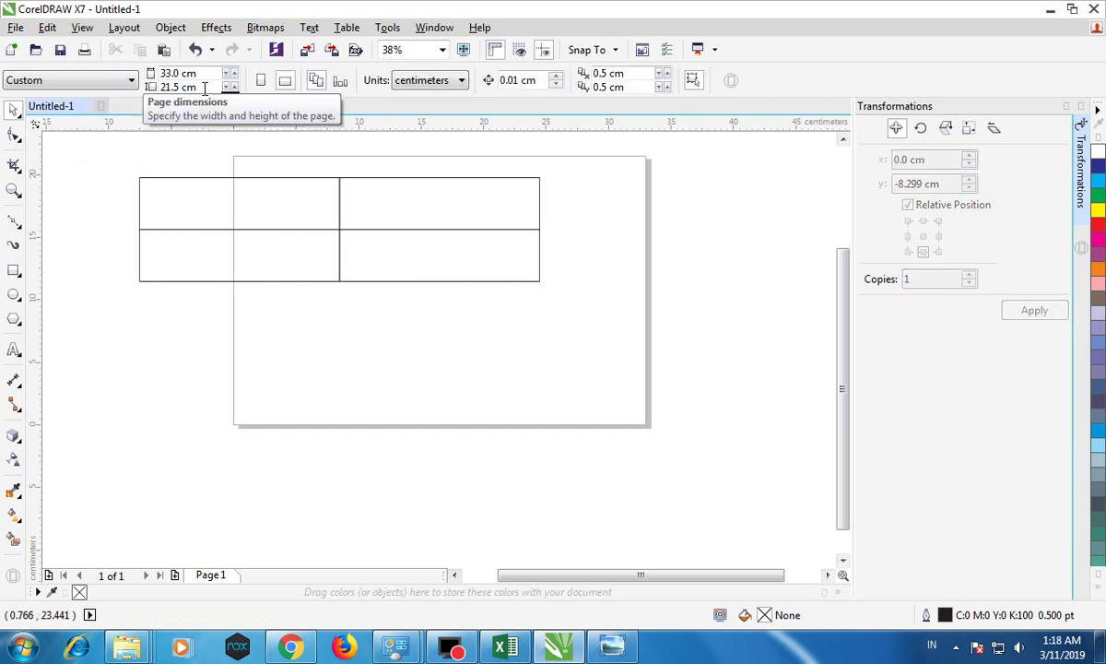
pyautogui.moveTo(113, 143); pyautogui.dragTo(616, 354)
pyautogui.click(203, 86)
pyautogui.write('2')
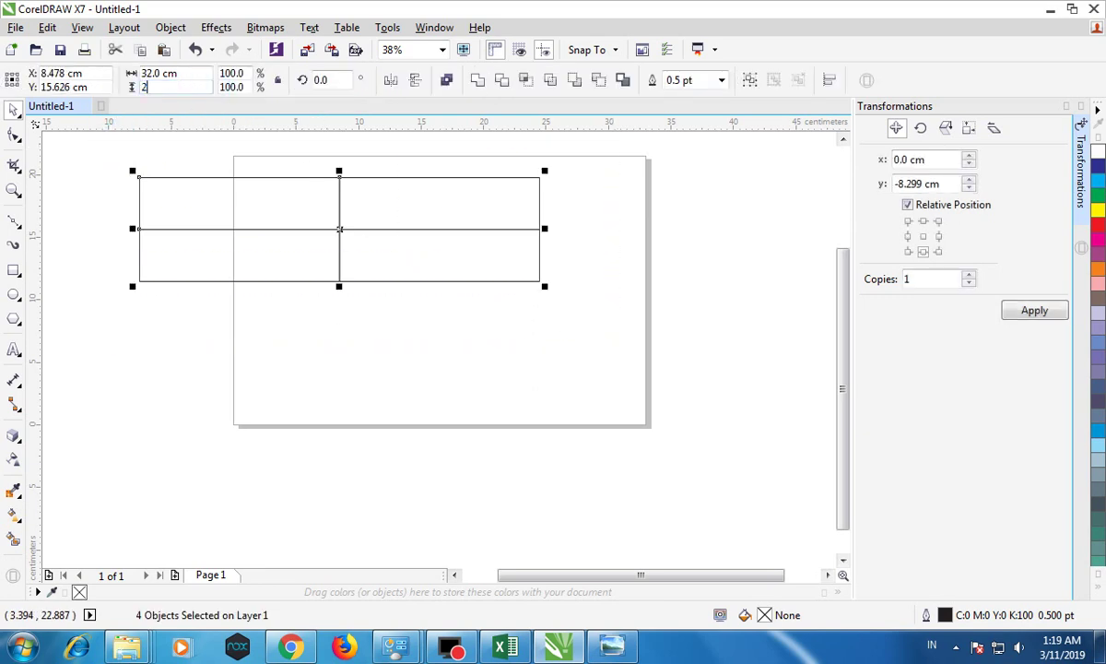
pyautogui.write('0.5')
pyautogui.press('Return')
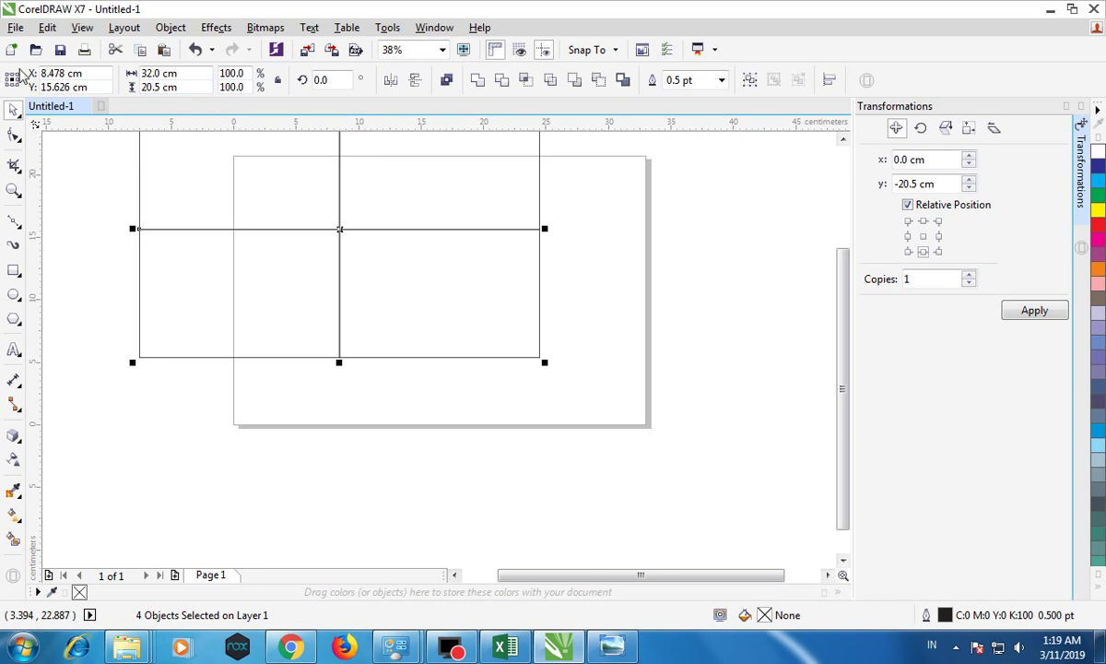
pyautogui.click(749, 80)
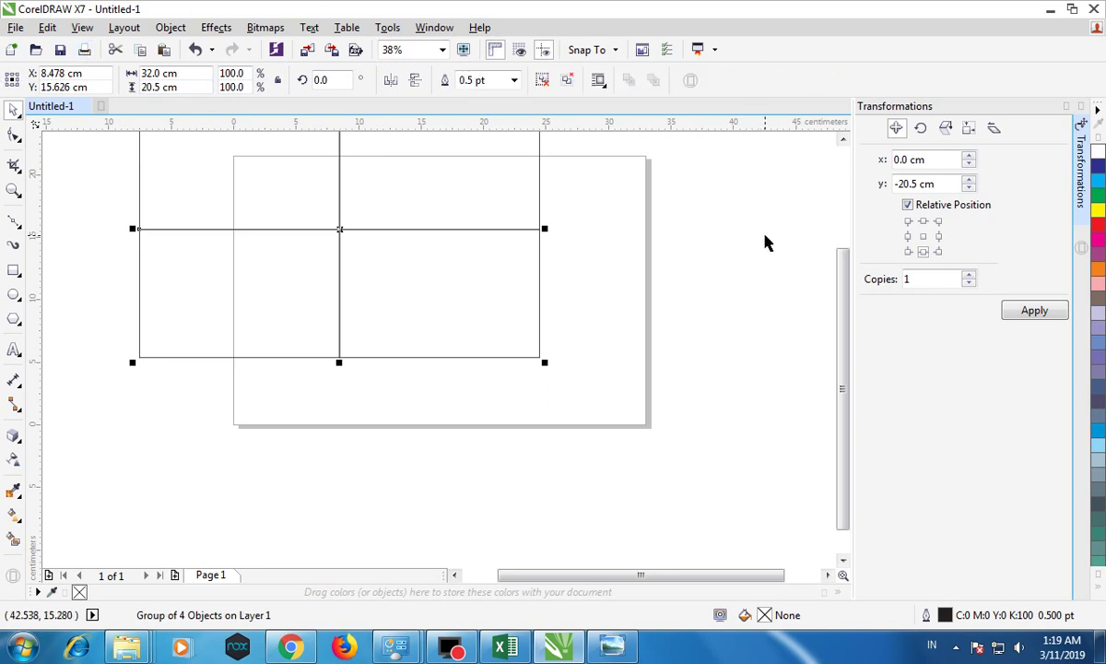
pyautogui.press('p')
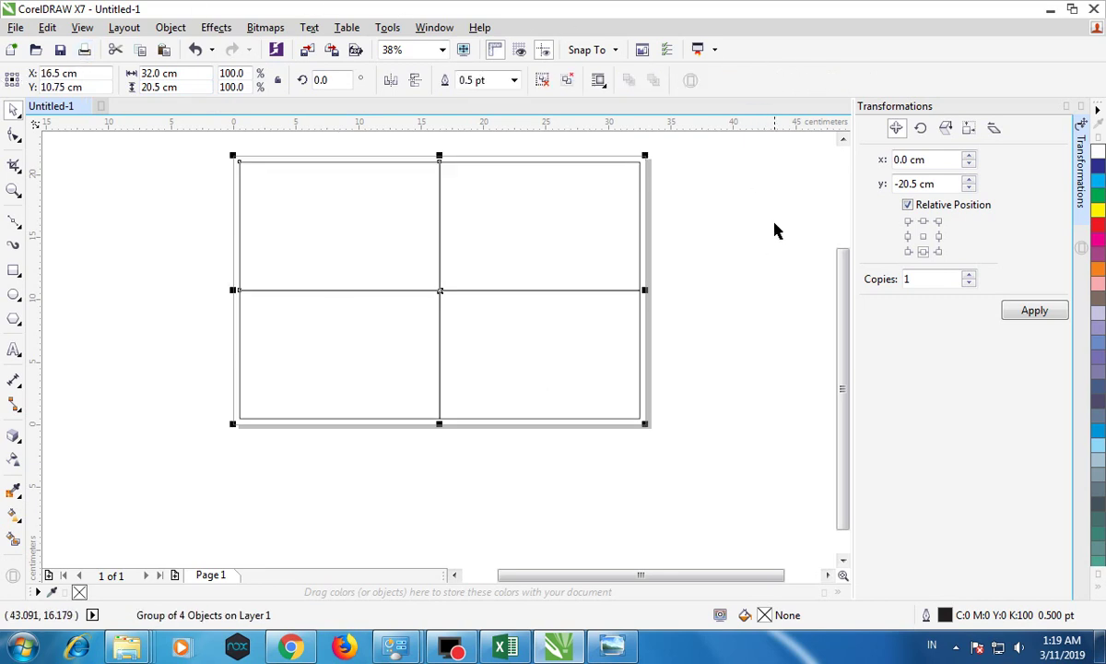
pyautogui.press('Escape')
# Step: Import nota 1-4.jpg and place the receipt image on the page
pyautogui.click(16, 28)
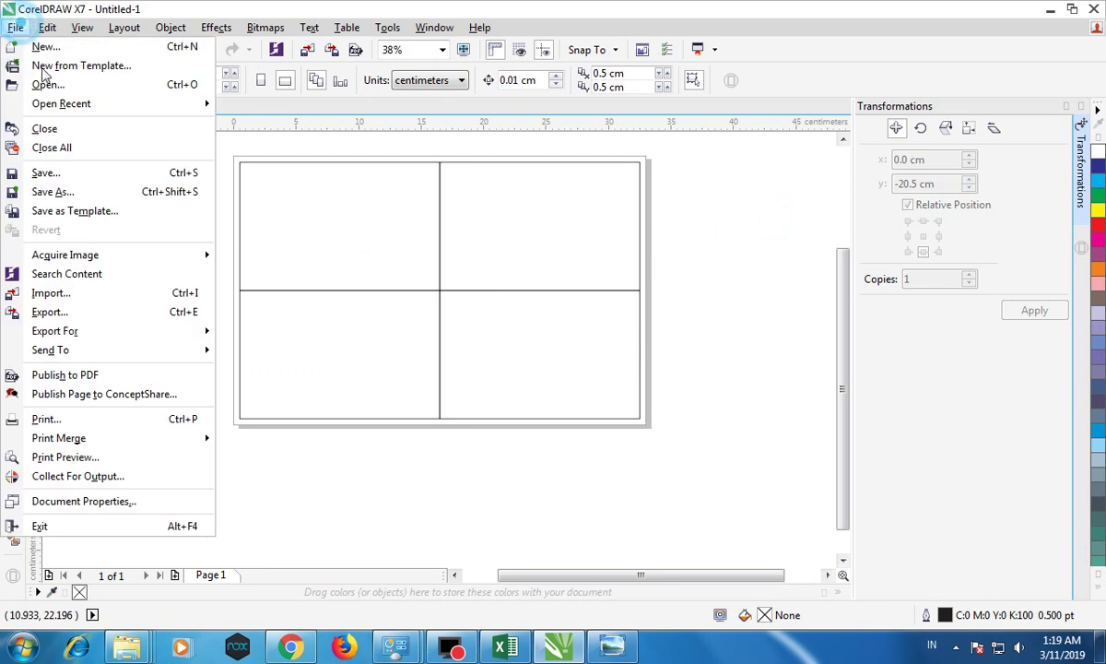
pyautogui.click(104, 298)
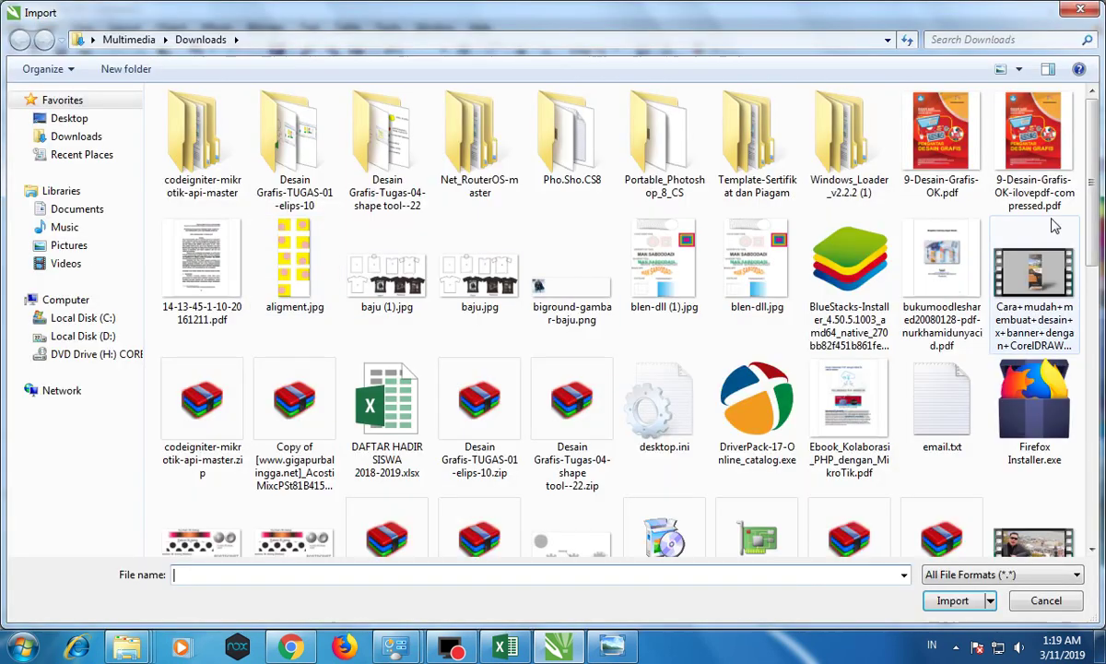
pyautogui.moveTo(1097, 201); pyautogui.dragTo(1081, 489)
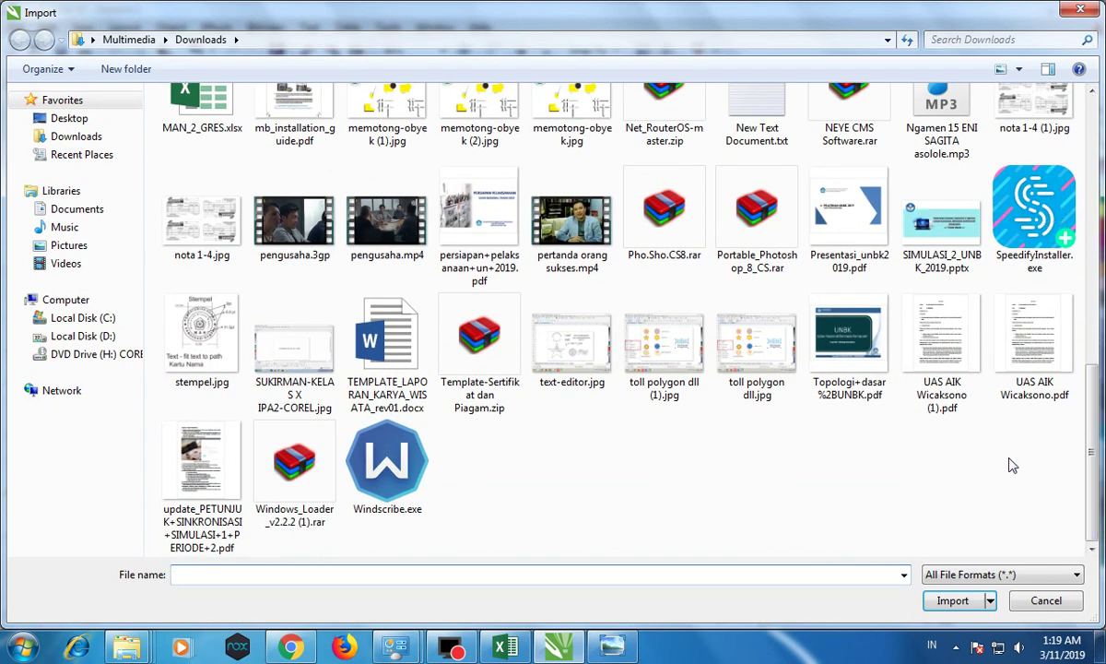
pyautogui.click(210, 234)
pyautogui.doubleClick(208, 202)
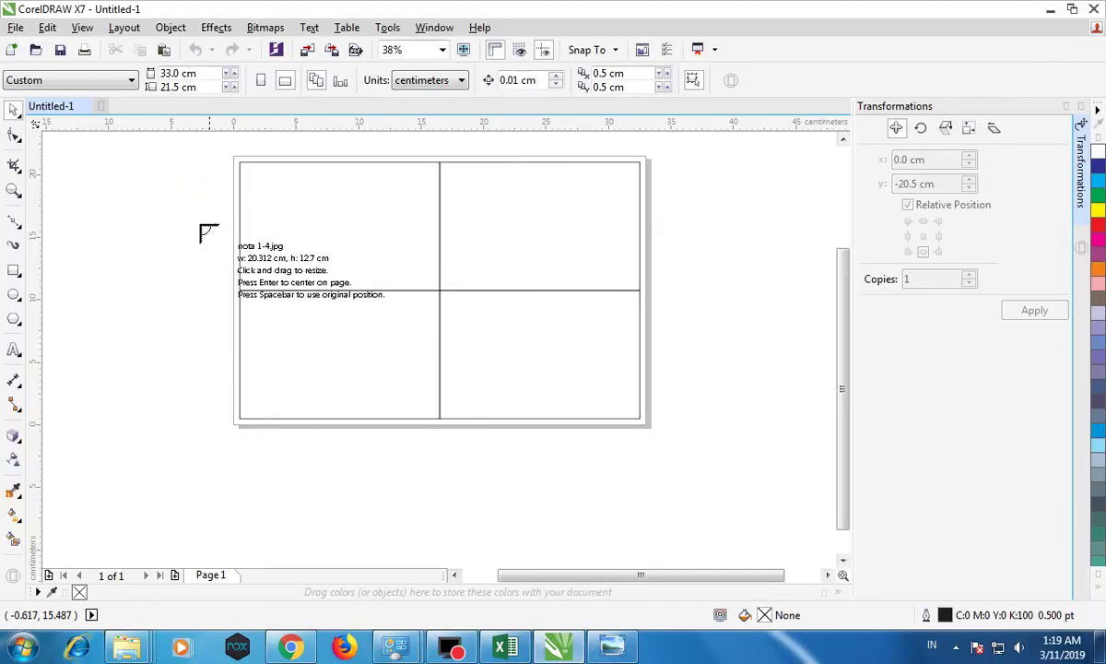
pyautogui.click(139, 189)
pyautogui.moveTo(270, 275); pyautogui.dragTo(361, 347)
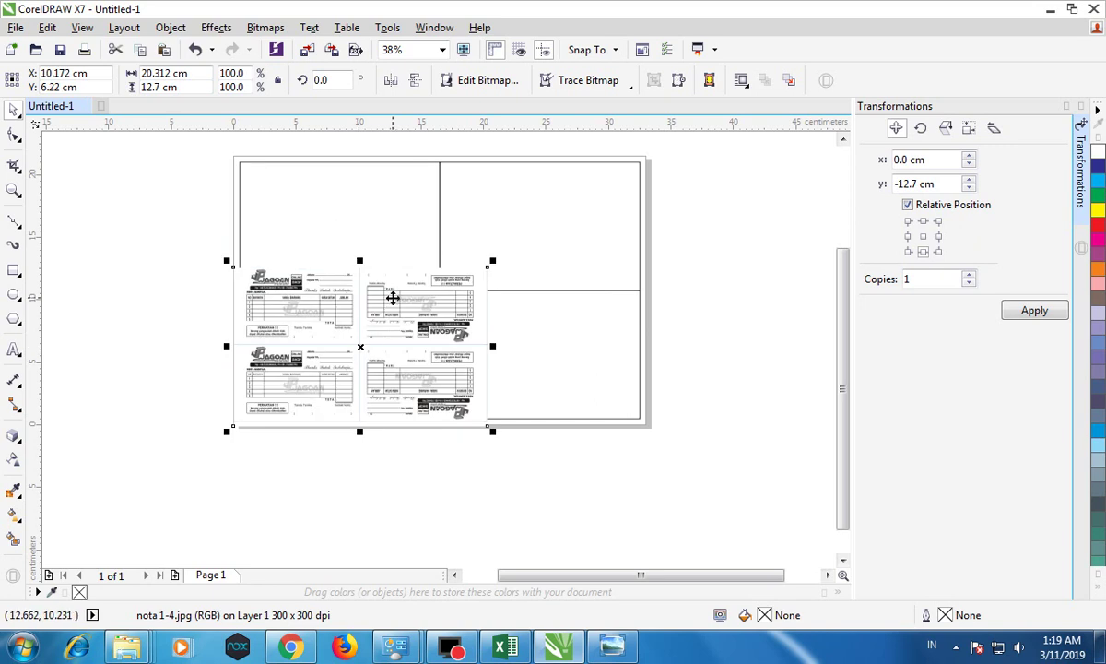
pyautogui.click(156, 205)
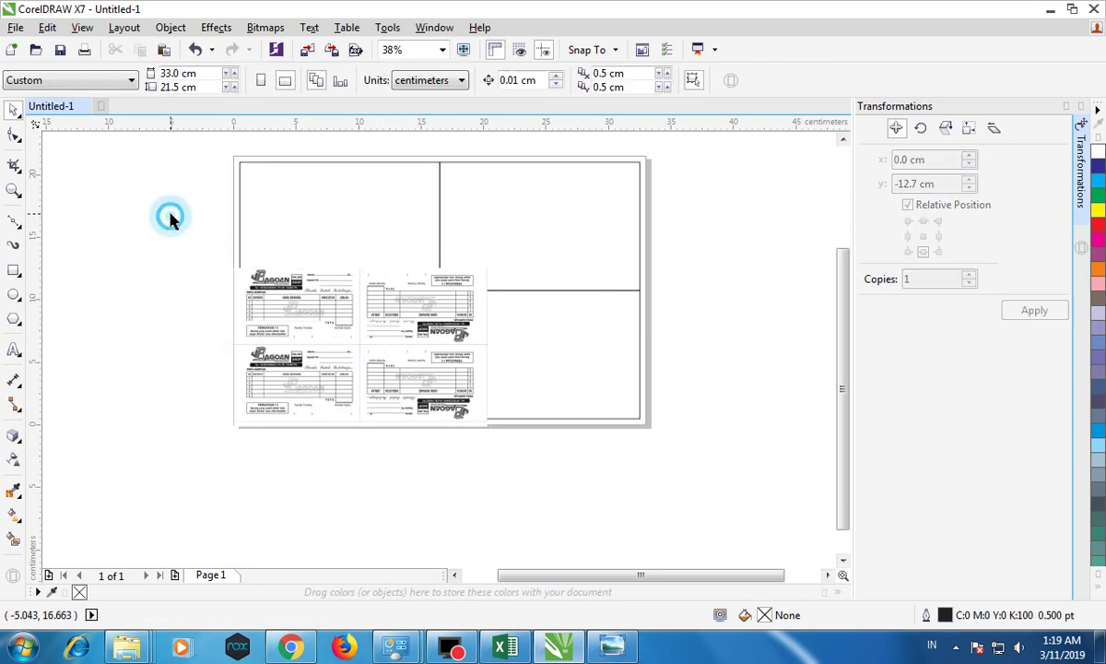
pyautogui.click(347, 307)
pyautogui.moveTo(372, 318); pyautogui.dragTo(302, 386)
# Step: Resize the receipt image to 33 × 21.5 cm and centre it on the page
pyautogui.click(199, 73)
pyautogui.write('33')
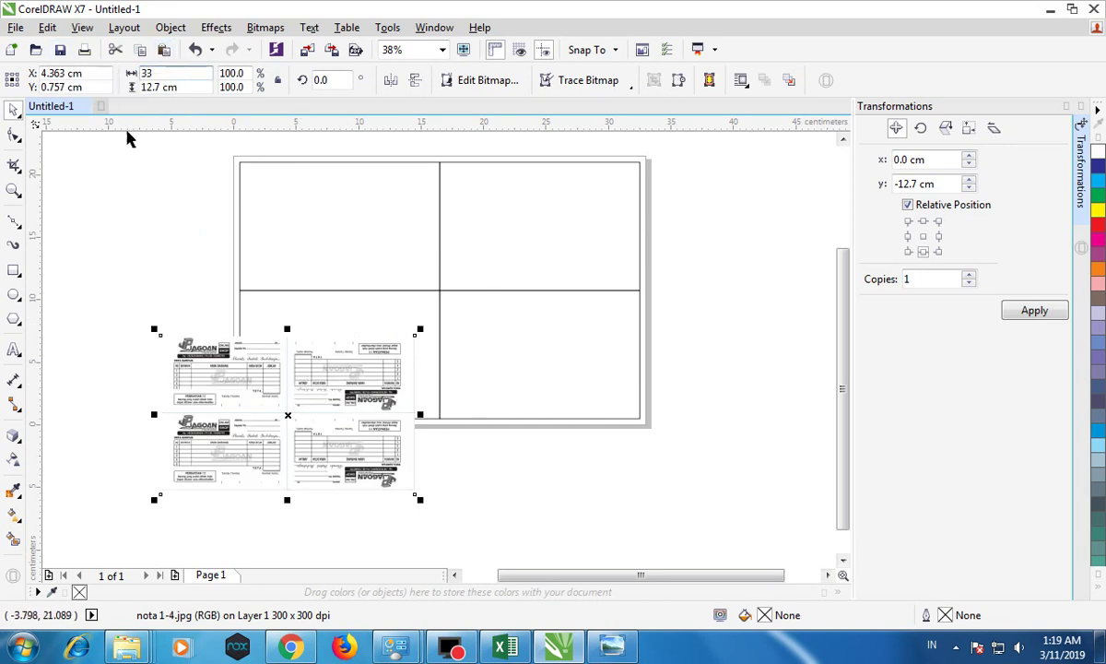
pyautogui.press('Return')
pyautogui.click(134, 156)
pyautogui.click(190, 382)
pyautogui.click(179, 86)
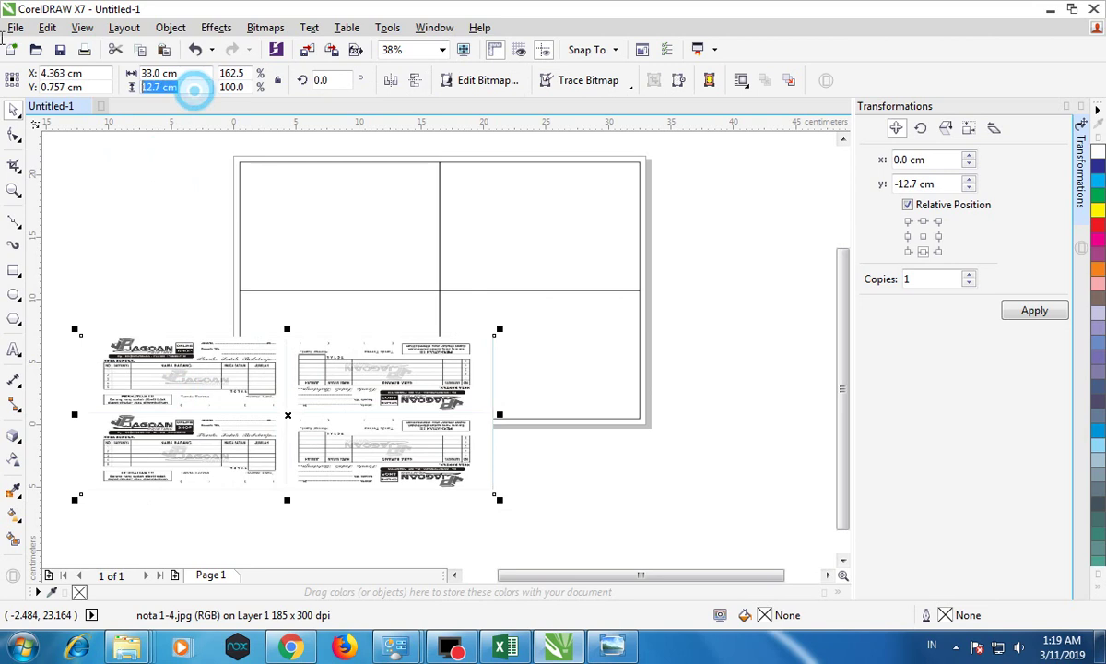
pyautogui.write('21.5')
pyautogui.press('Return')
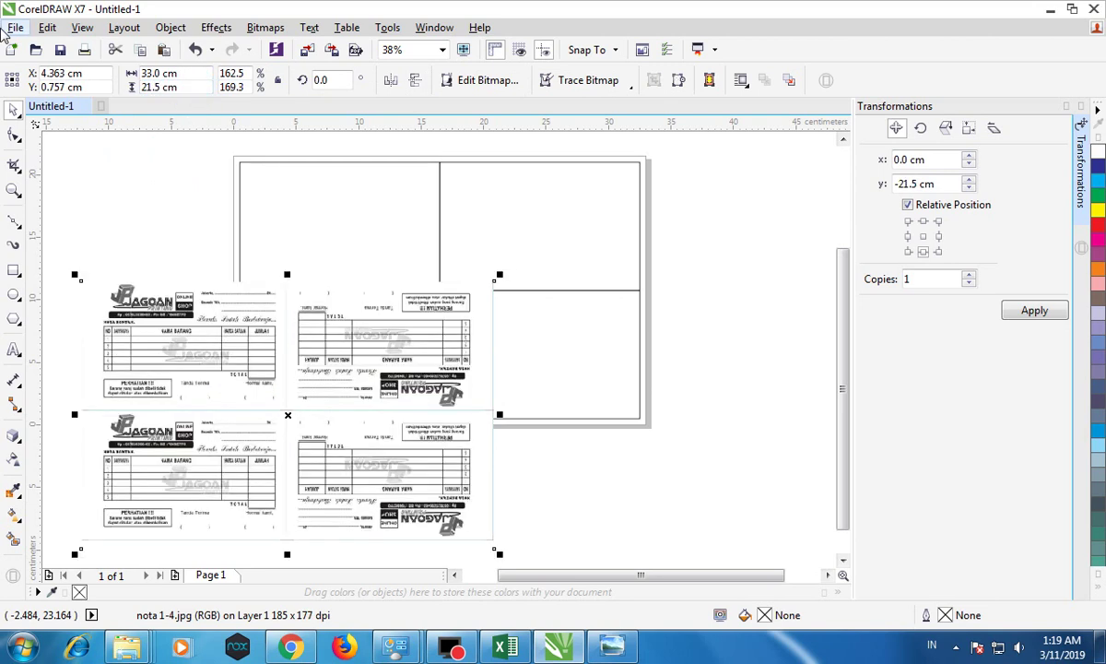
pyautogui.press('p')
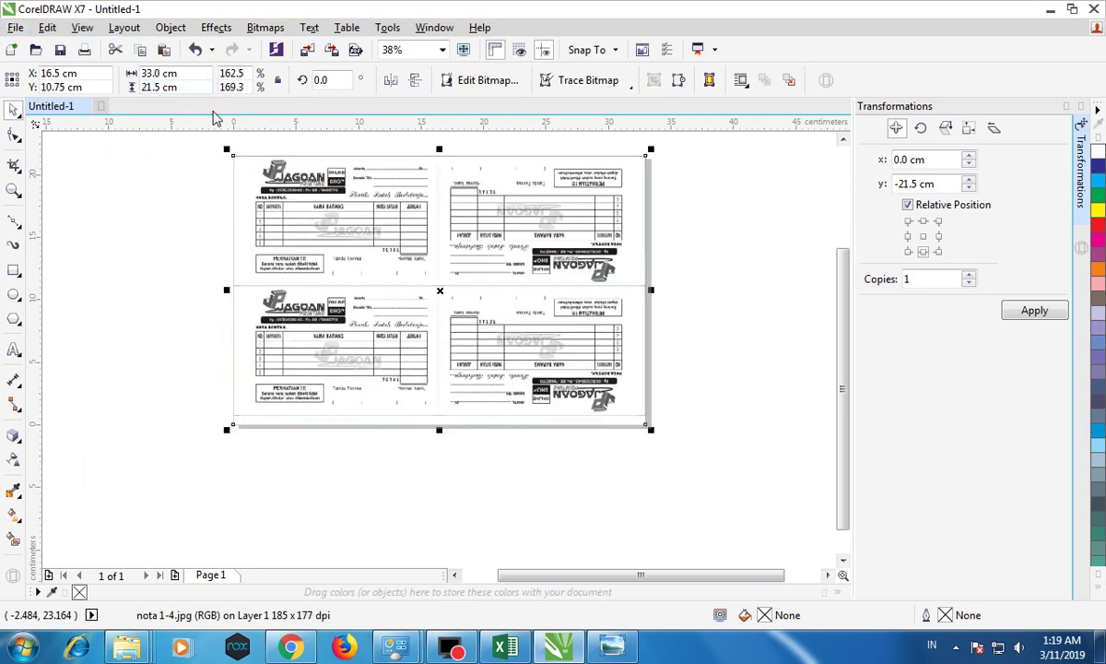
# Step: Send the receipt image To Back of Page, behind the grid, and deselect it
pyautogui.rightClick(441, 291)
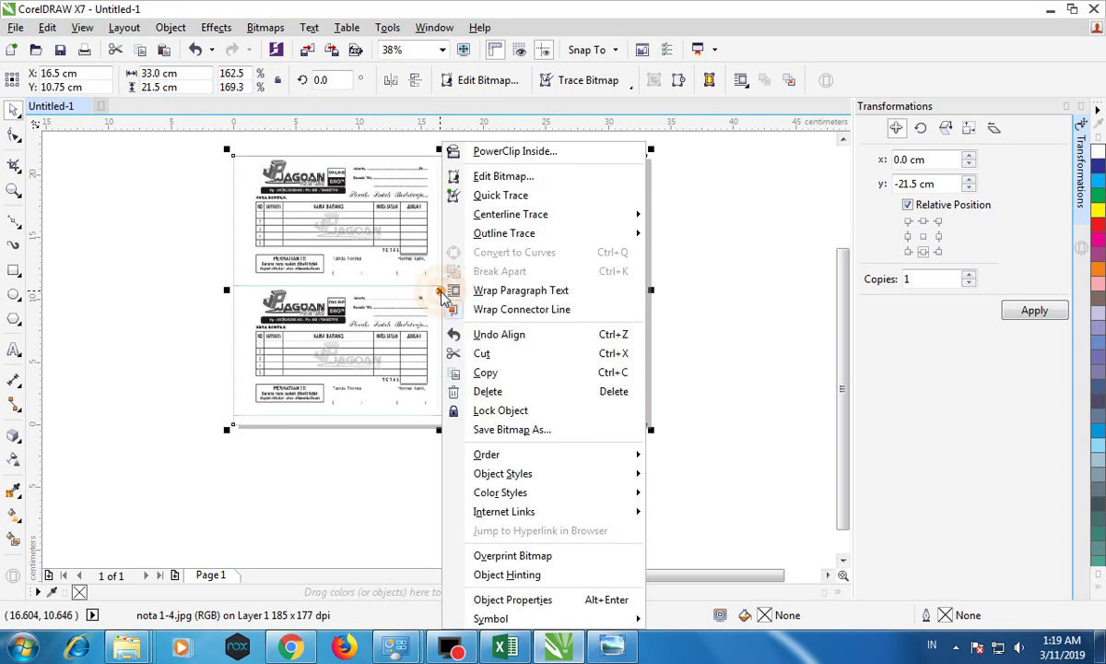
pyautogui.moveTo(654, 461)
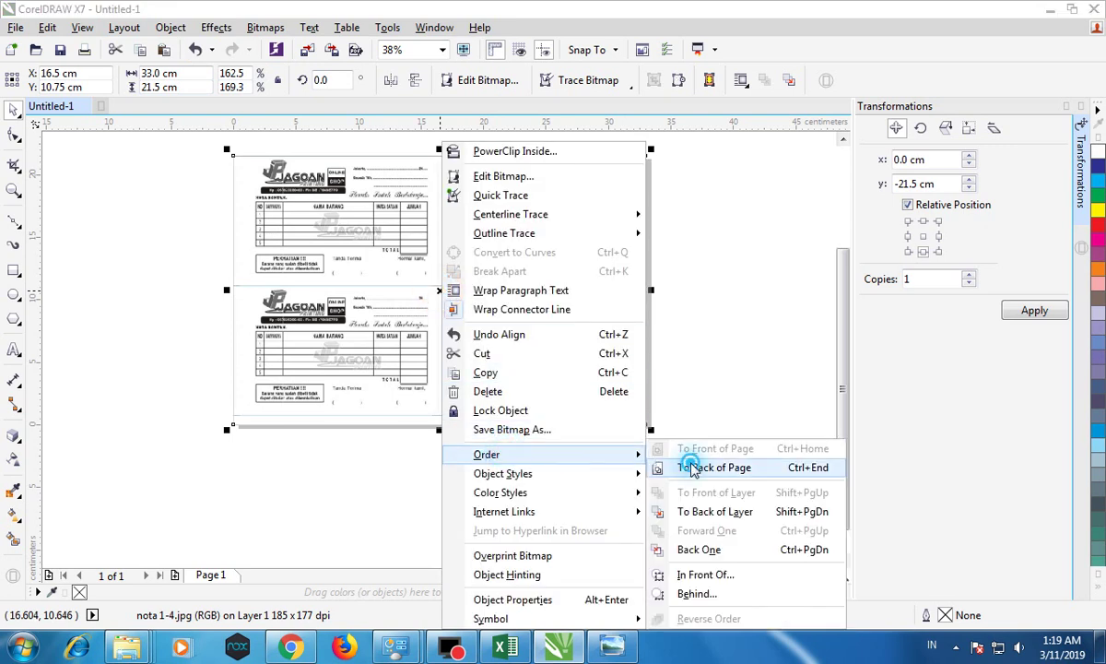
pyautogui.click(701, 468)
pyautogui.click(763, 301)
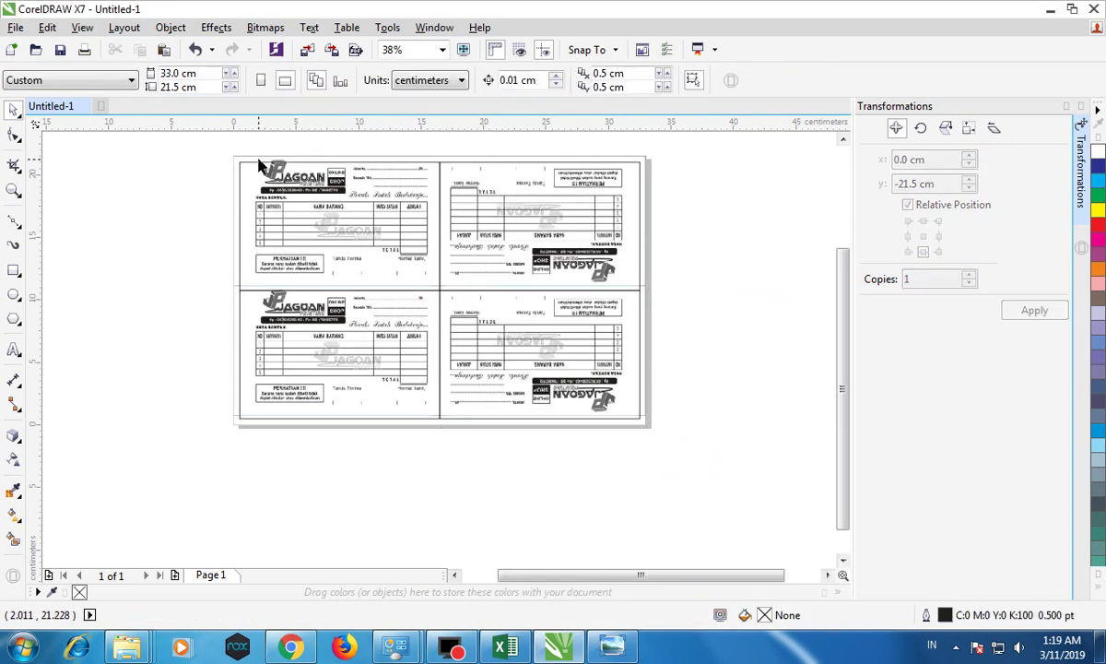
pyautogui.scroll(2, 259, 167)
# Step: Resize the nota 1-4.jpg receipt sample image to 20.5 cm tall
pyautogui.scroll(-2, 282, 179)
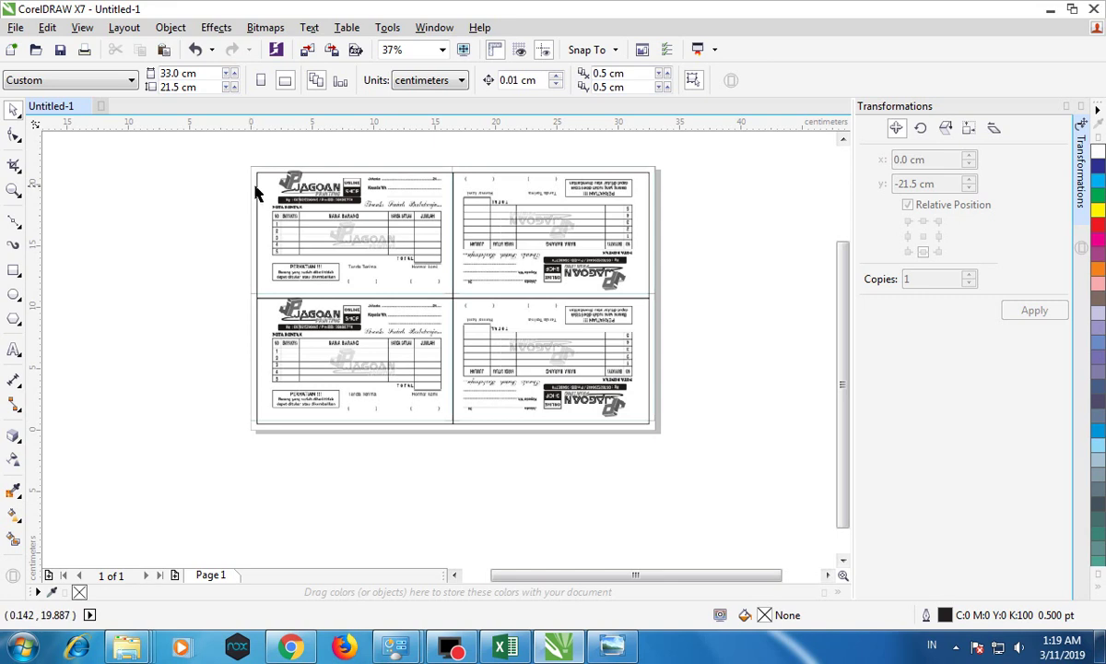
pyautogui.click(254, 190)
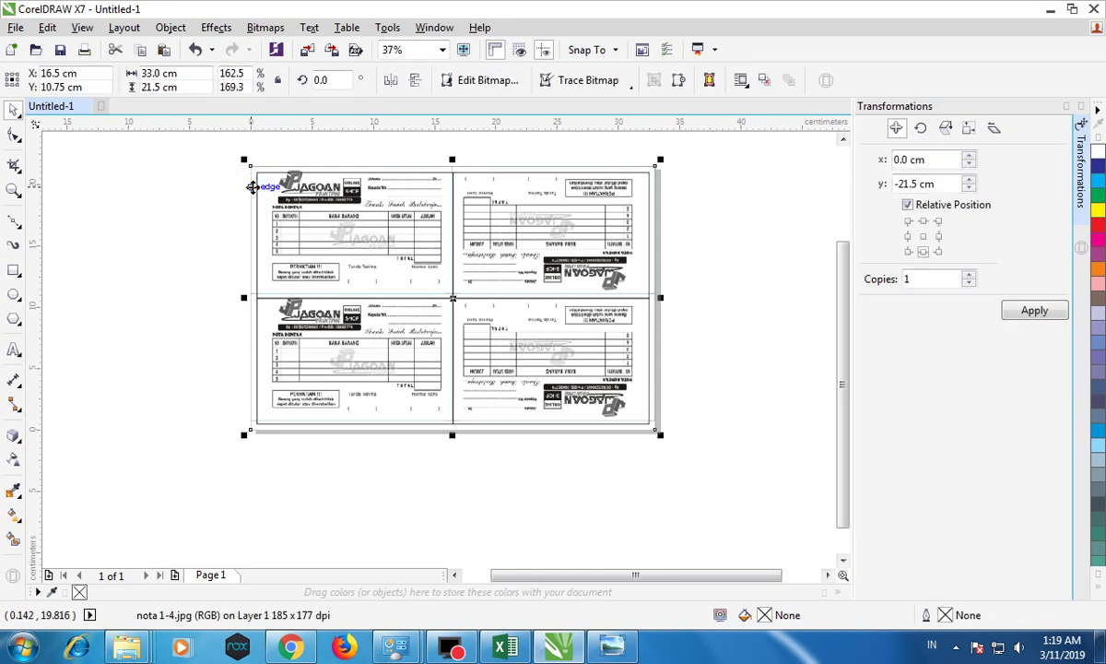
pyautogui.click(210, 170)
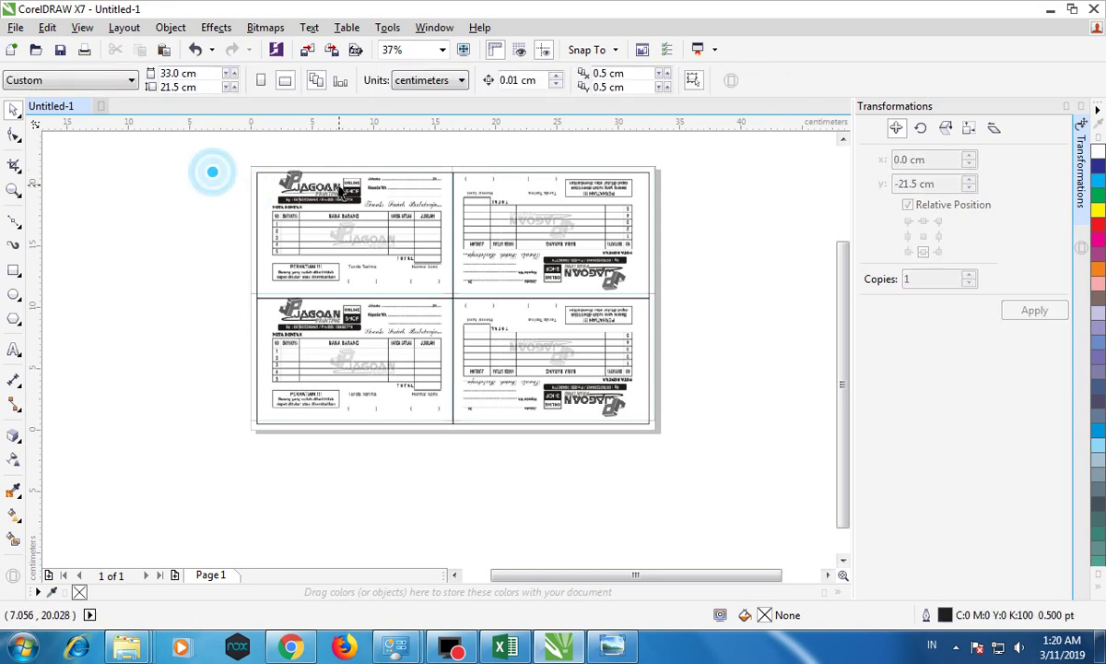
pyautogui.click(255, 168)
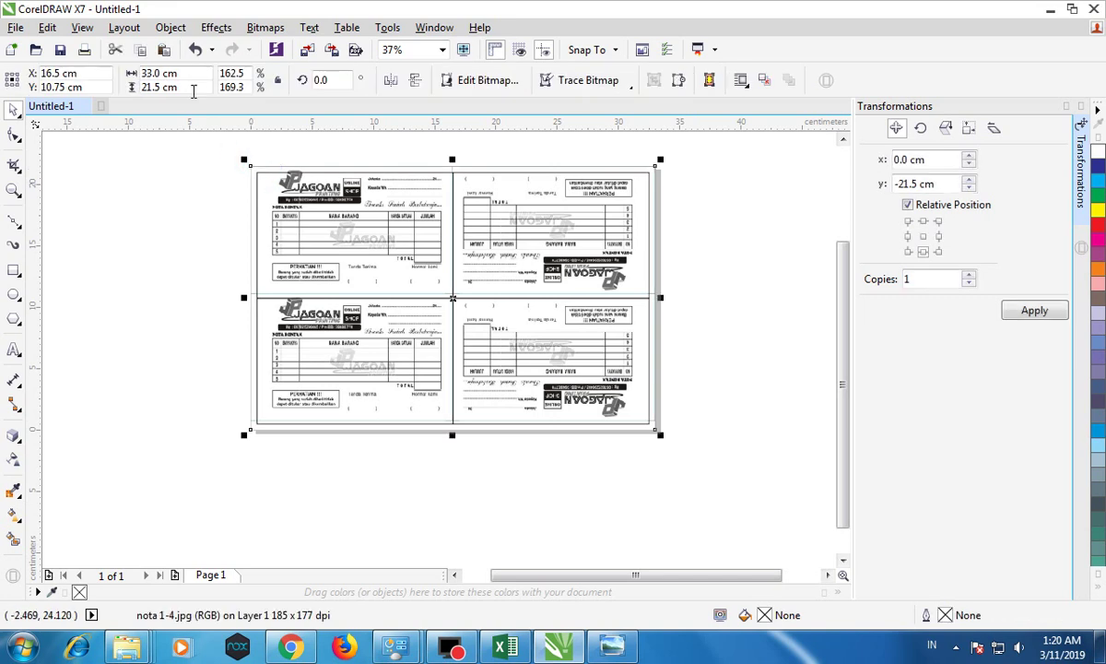
pyautogui.click(159, 73)
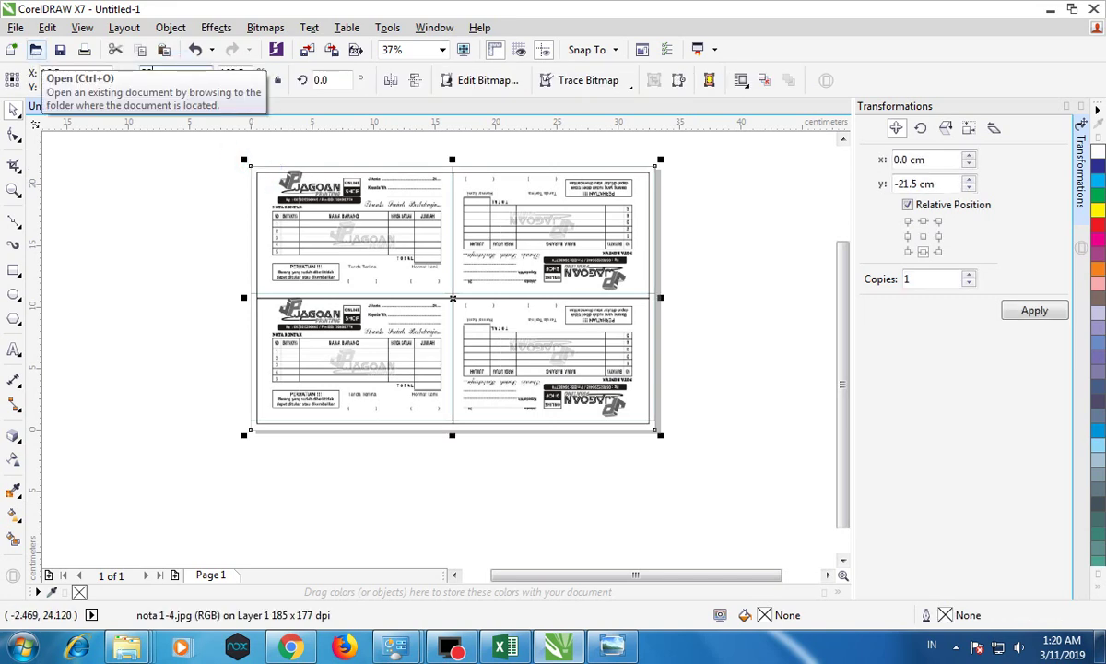
pyautogui.click(137, 137)
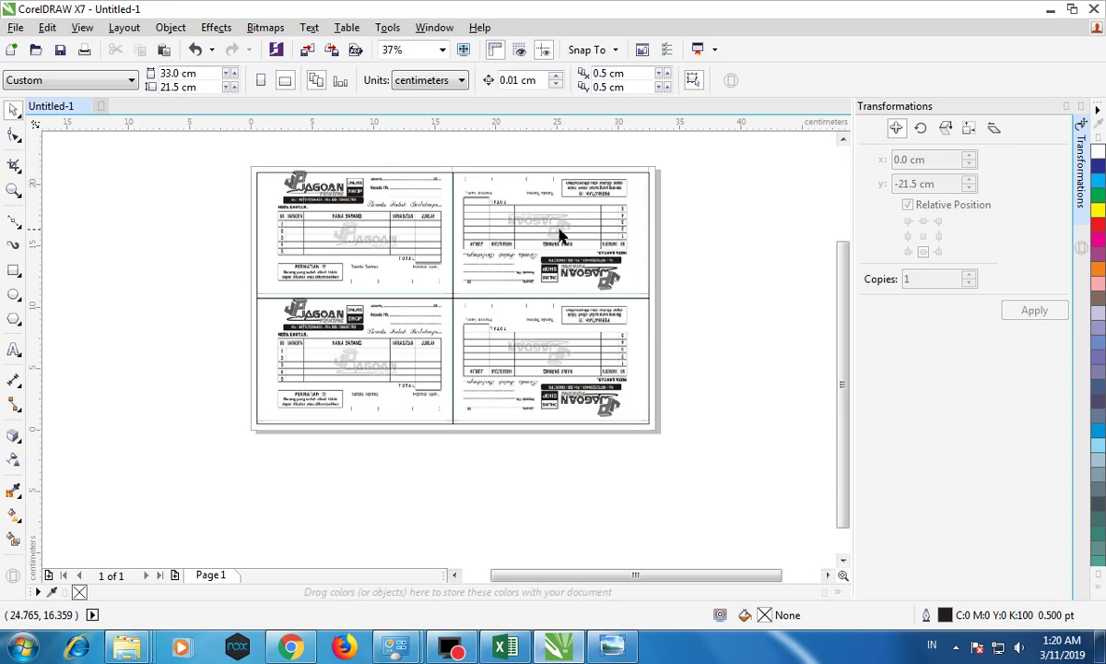
pyautogui.click(630, 395)
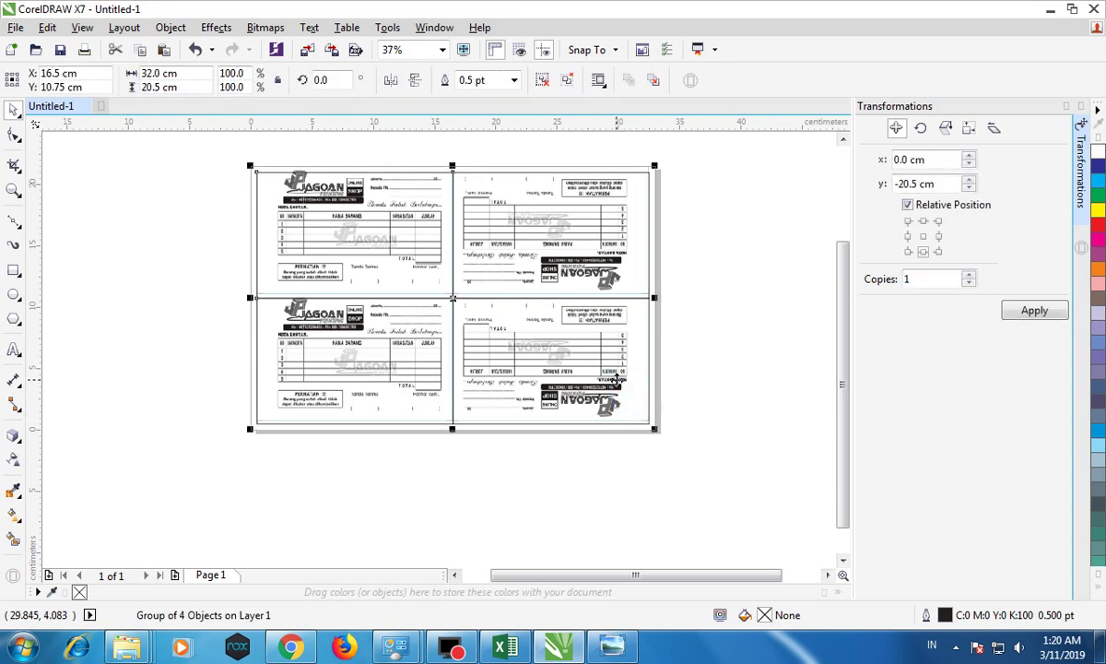
pyautogui.click(616, 376)
pyautogui.click(179, 87)
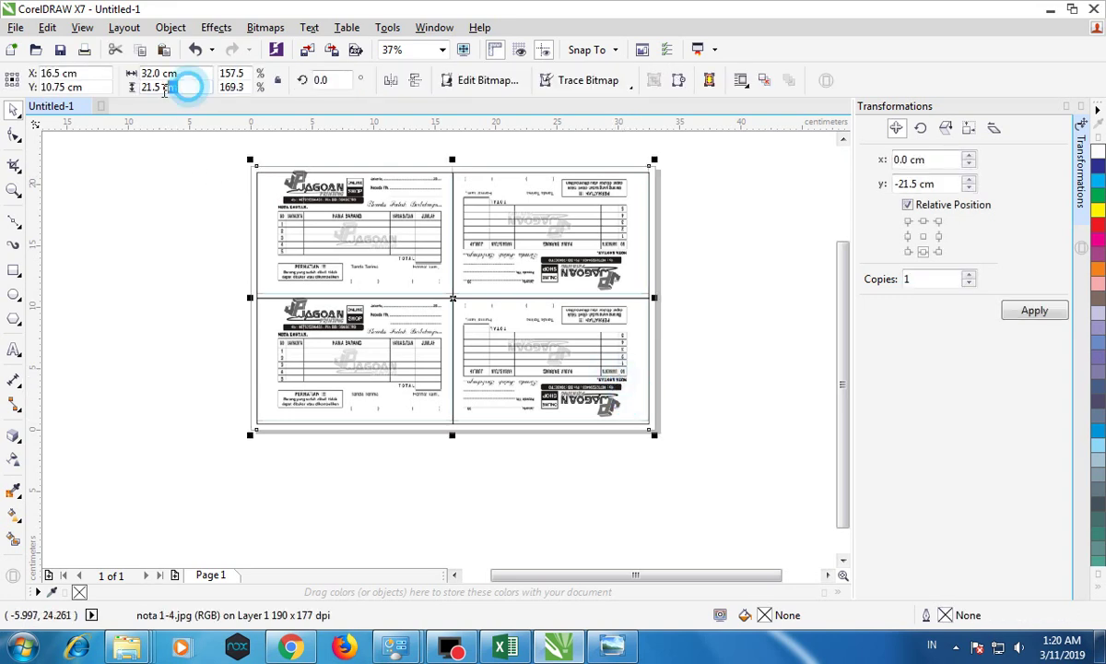
pyautogui.write('20.5')
pyautogui.press('Return')
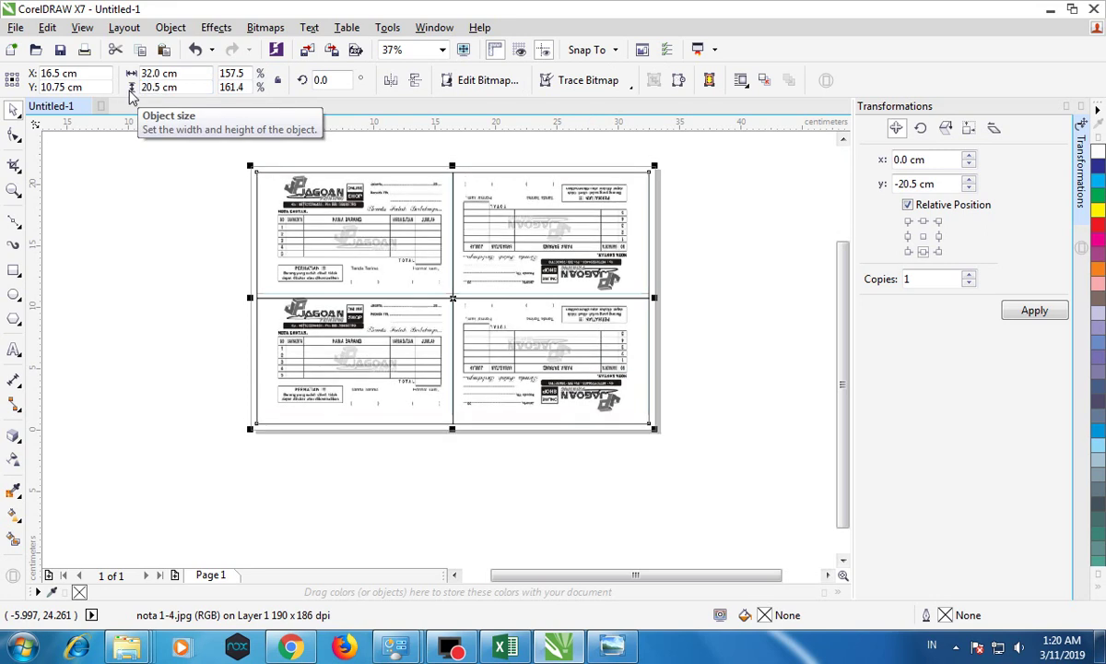
pyautogui.click(741, 227)
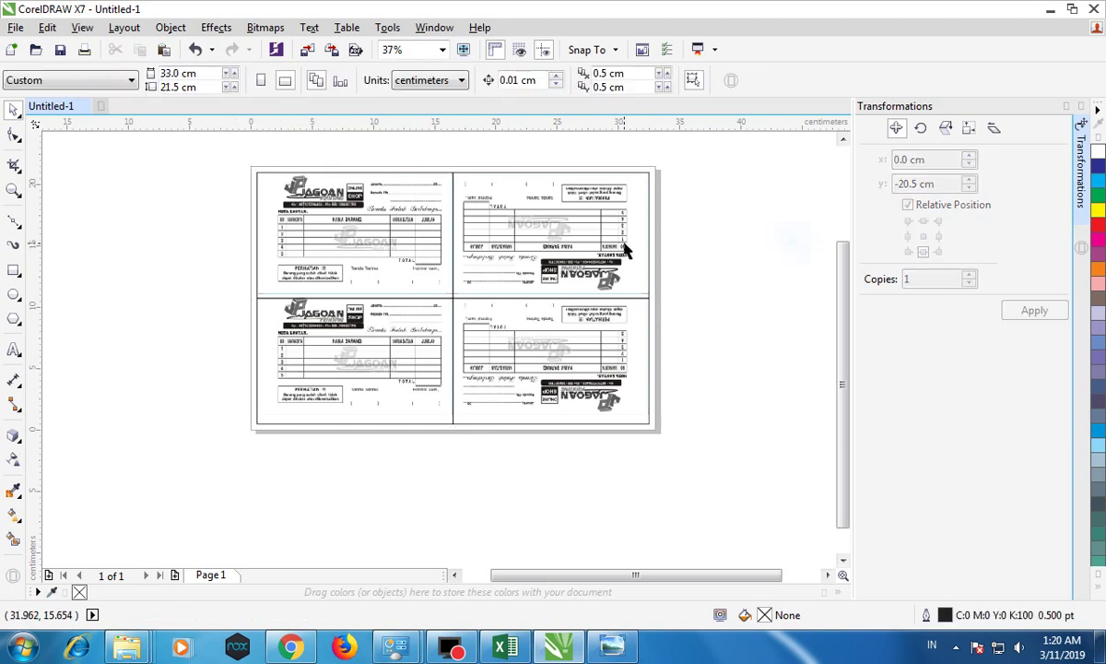
# Step: Ungroup the four traced form rectangles and clear the selection
pyautogui.click(549, 358)
pyautogui.click(702, 305)
pyautogui.click(544, 334)
pyautogui.click(528, 80)
pyautogui.click(784, 248)
pyautogui.click(618, 385)
pyautogui.click(605, 259)
pyautogui.click(387, 359)
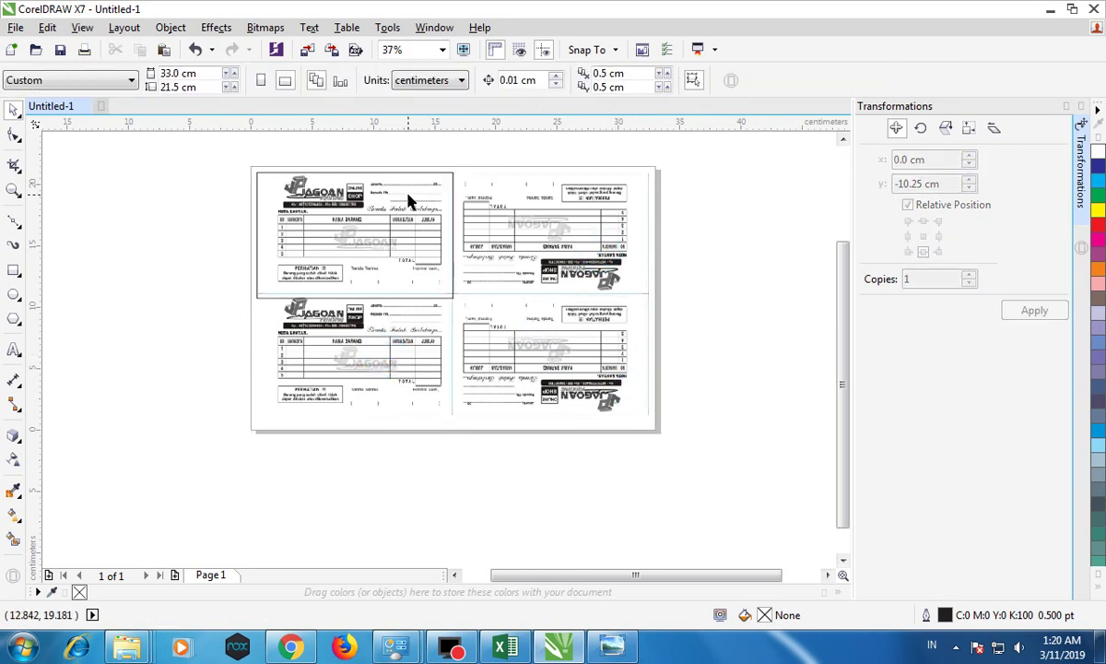
# Step: Try moving the upper-left form rectangle, then undo those moves
pyautogui.click(382, 180)
pyautogui.scroll(3, 279, 169)
pyautogui.moveTo(212, 241); pyautogui.dragTo(346, 310)
pyautogui.scroll(-2, 448, 394)
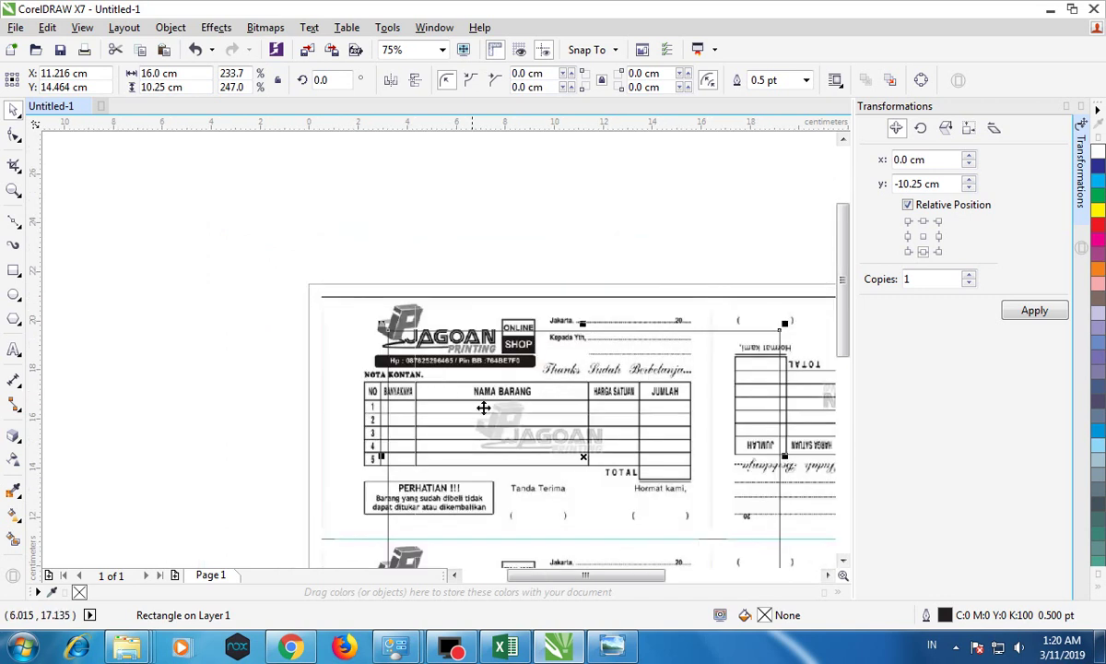
pyautogui.moveTo(845, 341); pyautogui.dragTo(841, 391)
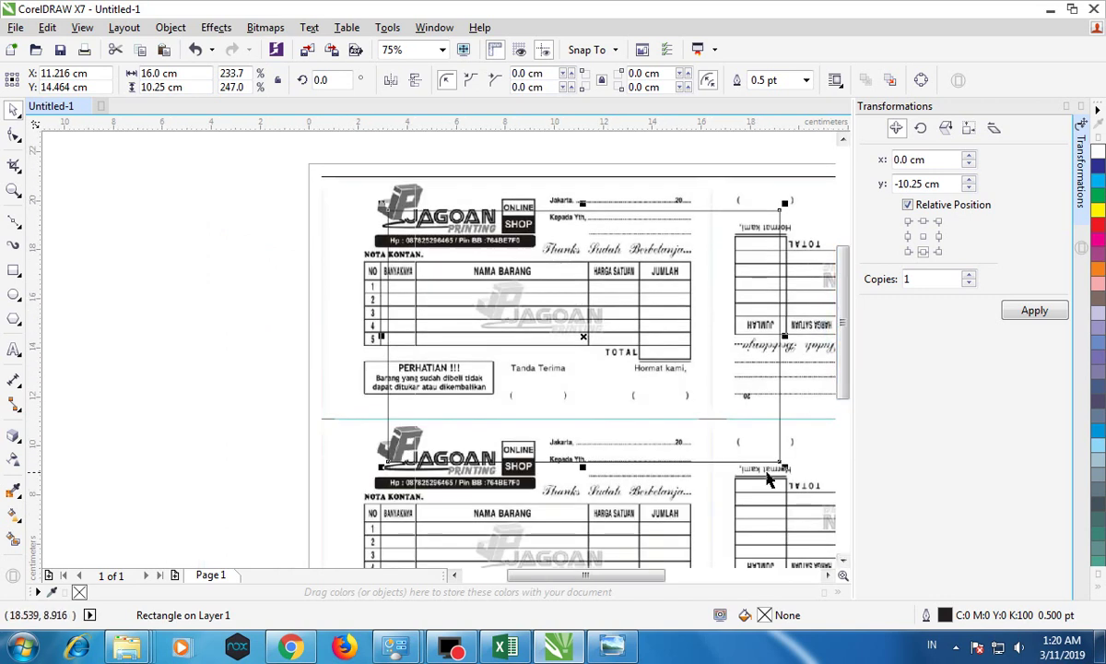
pyautogui.moveTo(779, 462); pyautogui.dragTo(724, 437)
pyautogui.scroll(4, 714, 421)
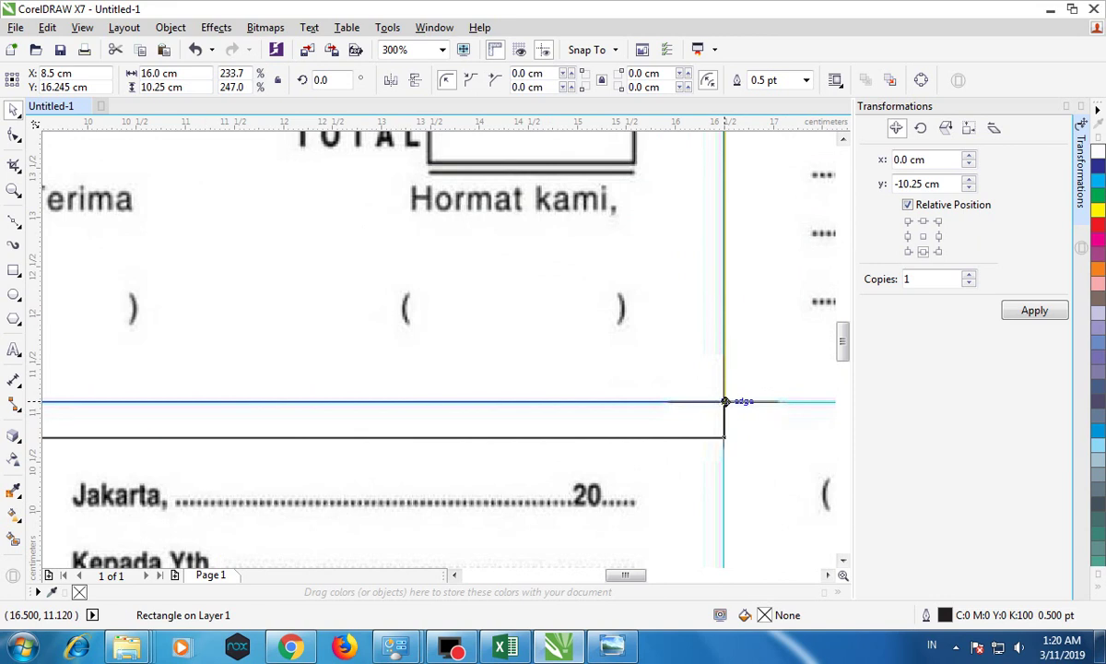
pyautogui.scroll(-4, 722, 399)
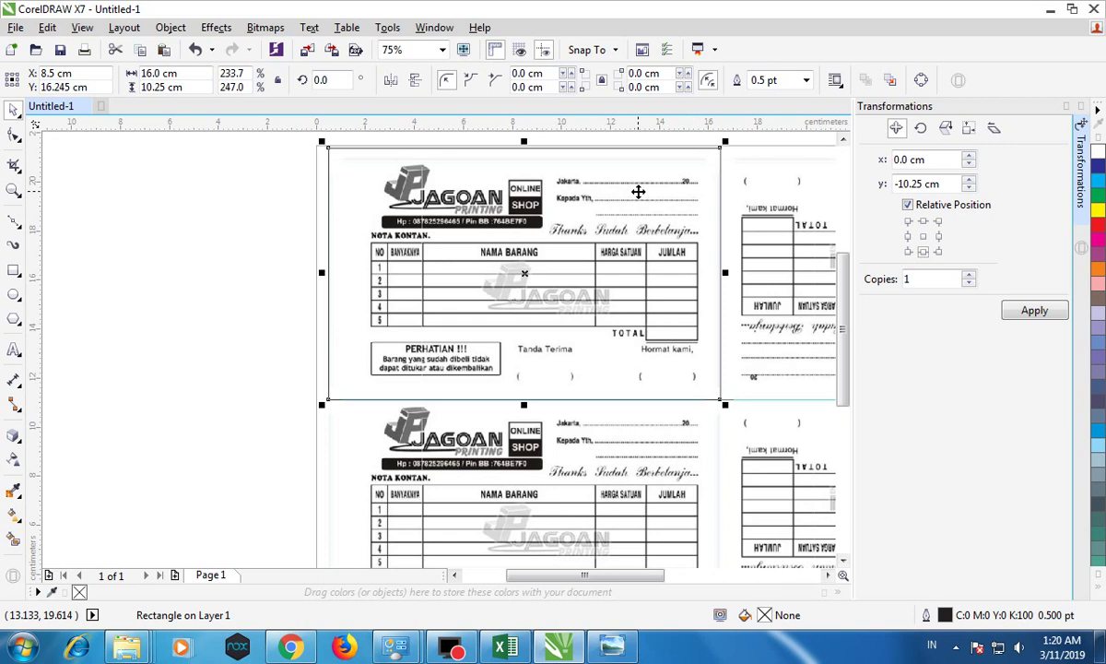
pyautogui.scroll(-4, 638, 191)
pyautogui.scroll(2, 778, 225)
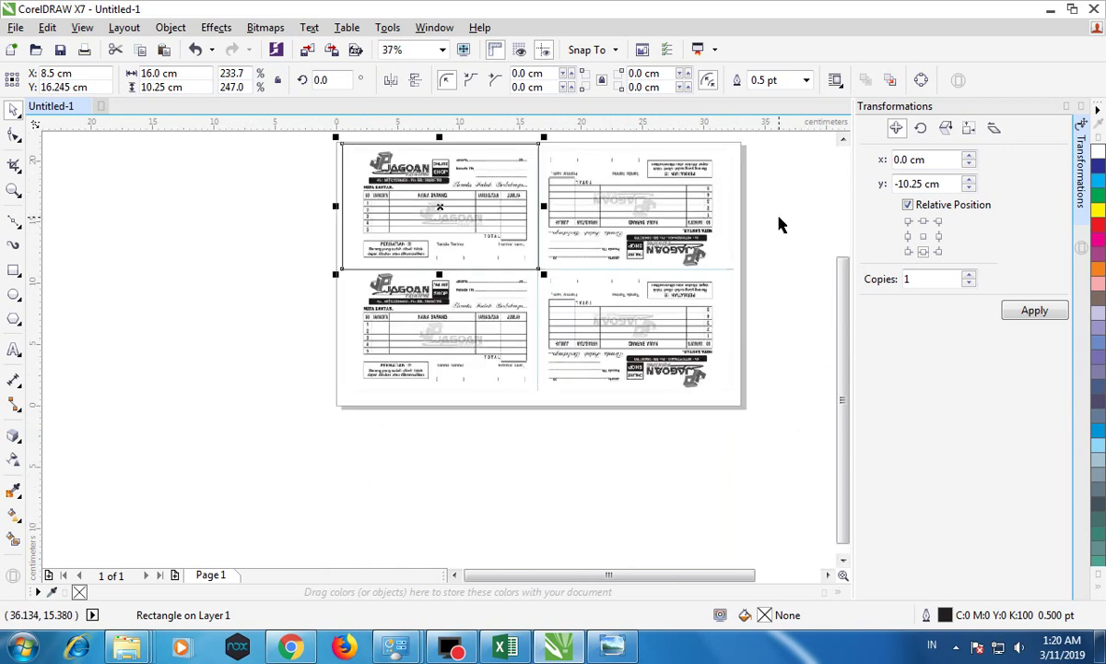
pyautogui.hotkey('ctrl', 'z')
pyautogui.hotkey('ctrl', 'z')
pyautogui.hotkey('ctrl', 'z')
pyautogui.hotkey('ctrl', 'z')
pyautogui.hotkey('ctrl', 'z')
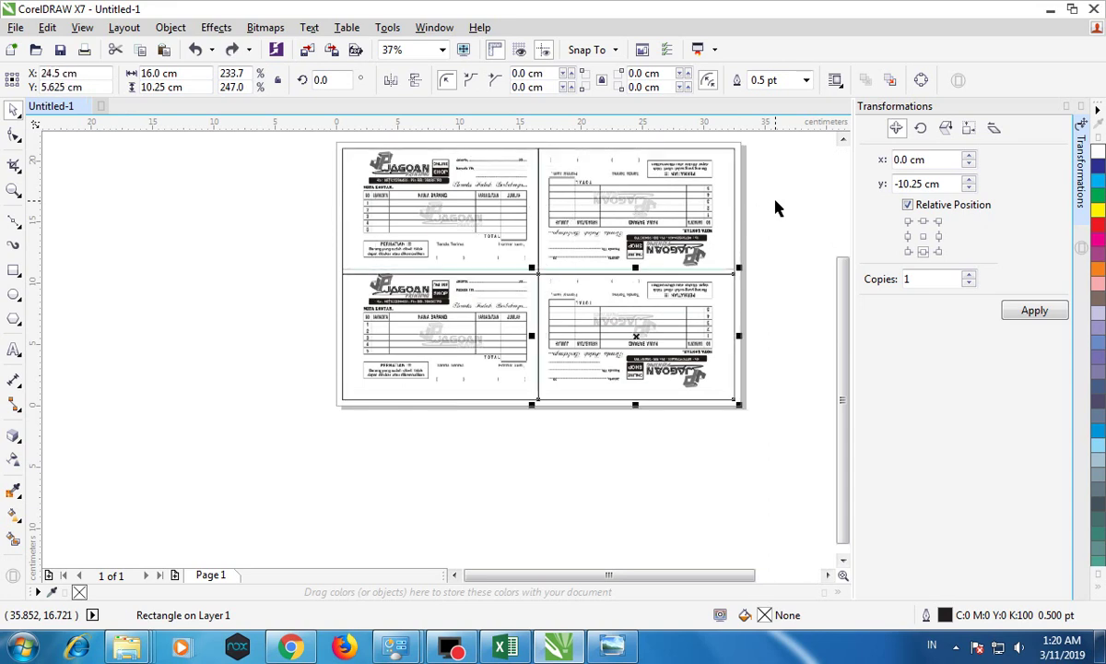
# Step: Nudge the receipt sample image slightly down to line up with its traced rectangle
pyautogui.click(654, 215)
pyautogui.click(488, 324)
pyautogui.press('Escape')
pyautogui.click(604, 189)
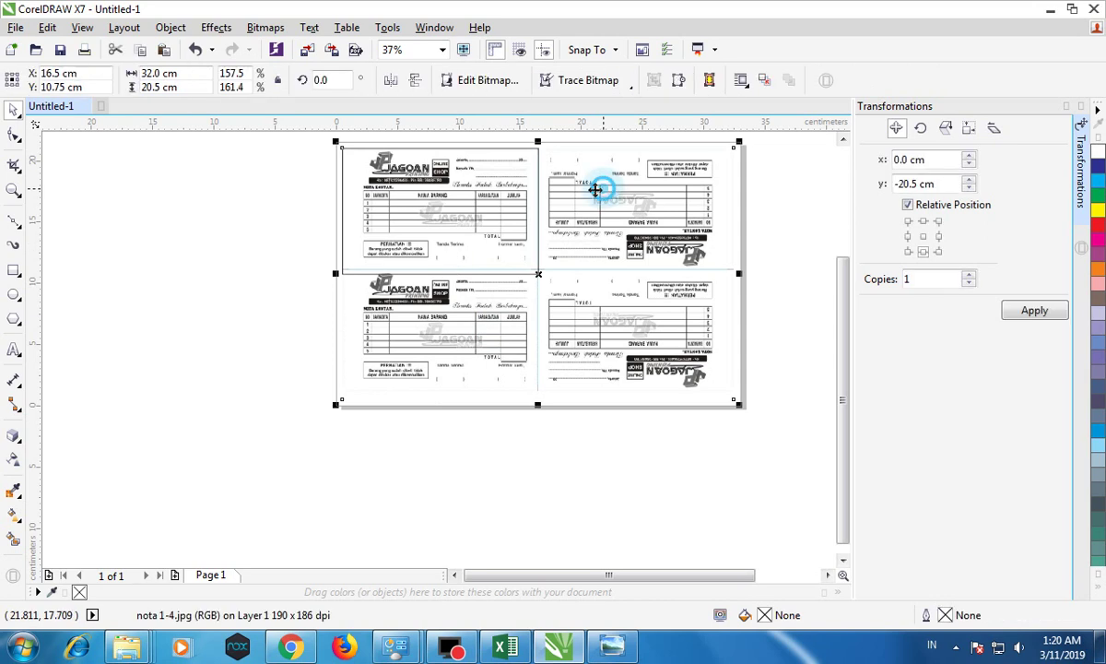
pyautogui.scroll(2, 398, 182)
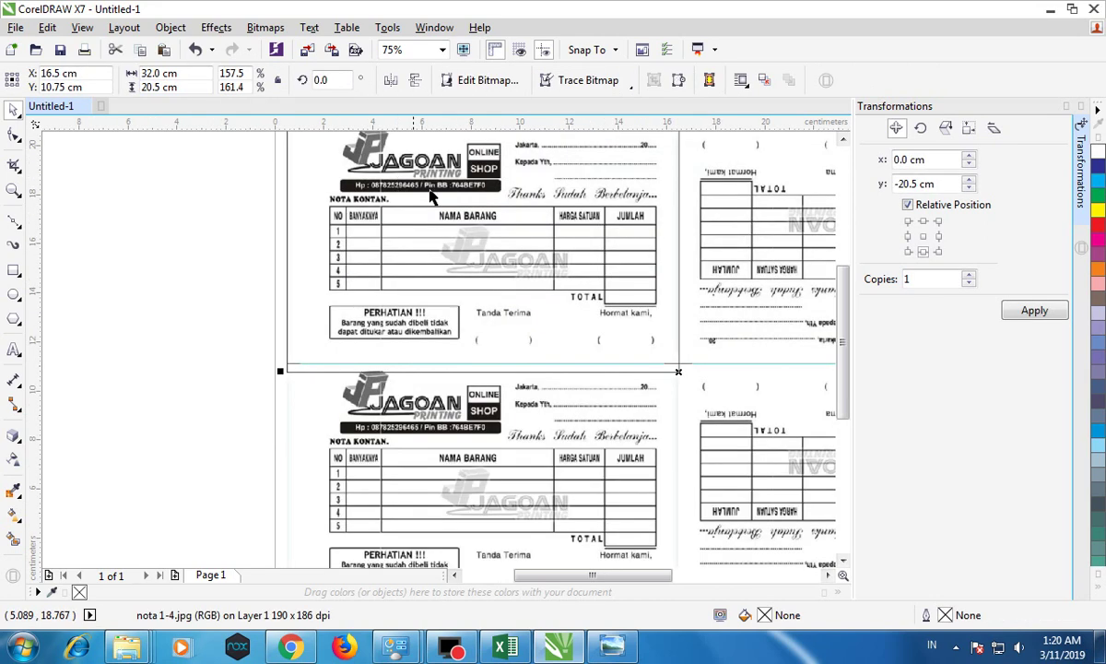
pyautogui.click(777, 258)
pyautogui.moveTo(778, 258); pyautogui.dragTo(777, 267)
pyautogui.scroll(-2, 761, 255)
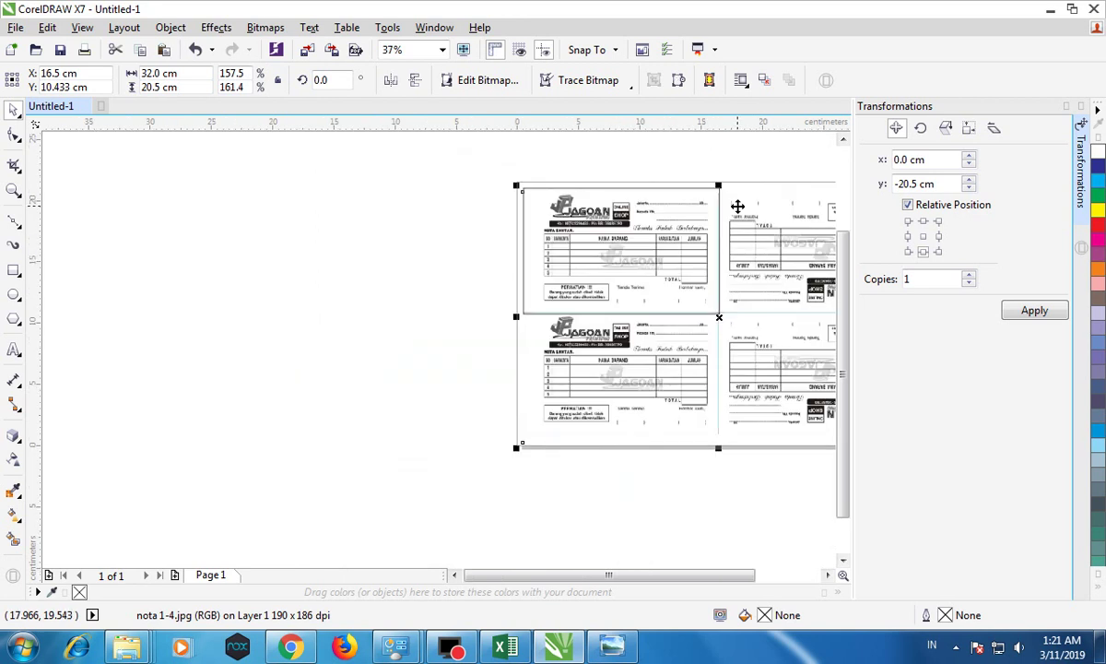
pyautogui.scroll(2, 737, 207)
pyautogui.click(224, 171)
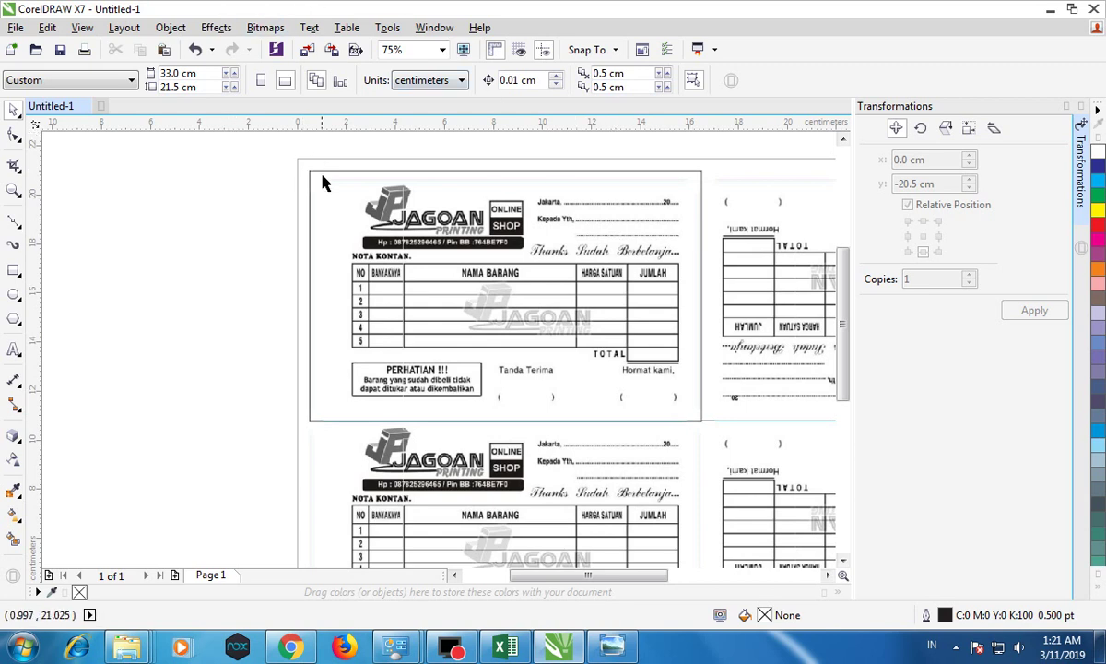
# Step: Draw a rectangle from the page's top-left corner, 2.2 cm wide and about 25.2 cm tall
pyautogui.click(14, 271)
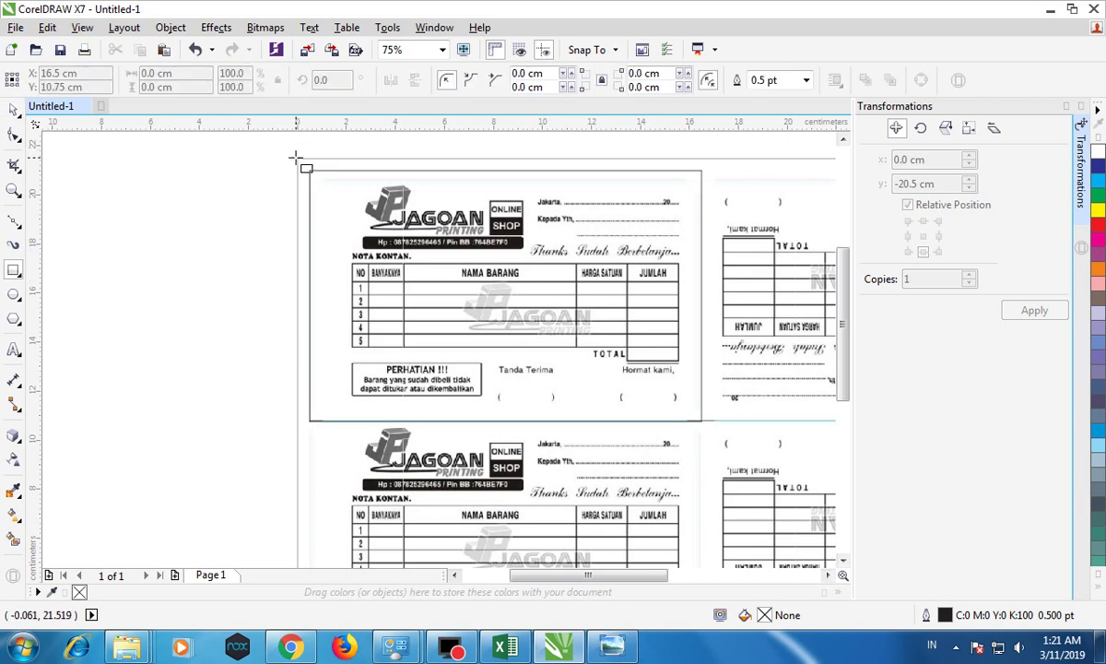
pyautogui.moveTo(297, 160); pyautogui.dragTo(351, 437)
pyautogui.click(180, 73)
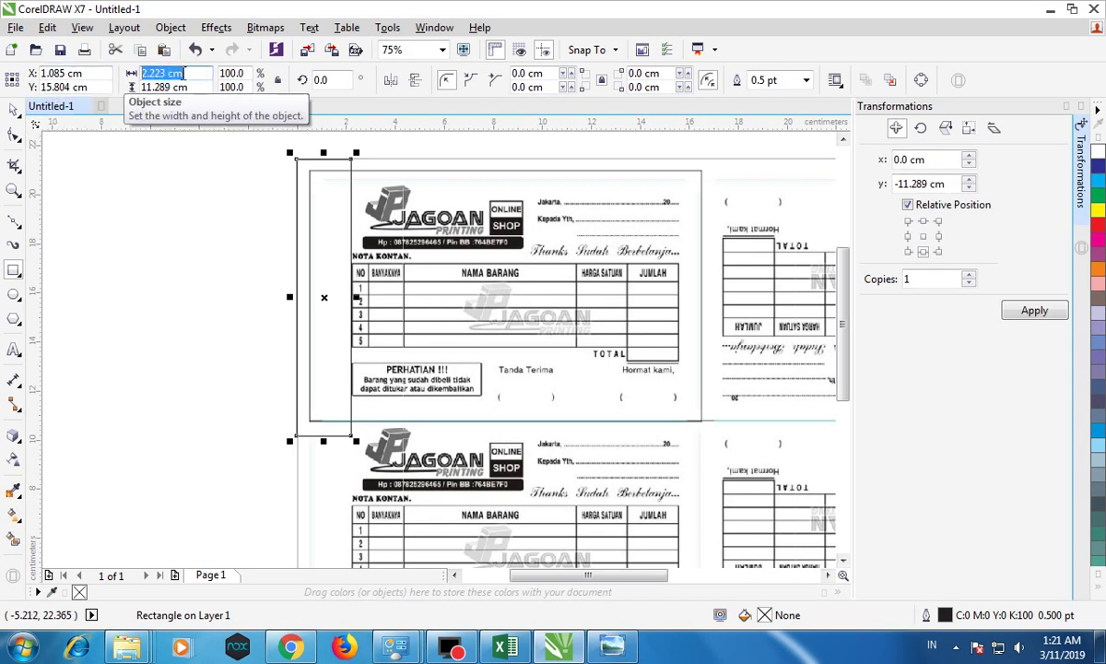
pyautogui.write('2.2')
pyautogui.press('Return')
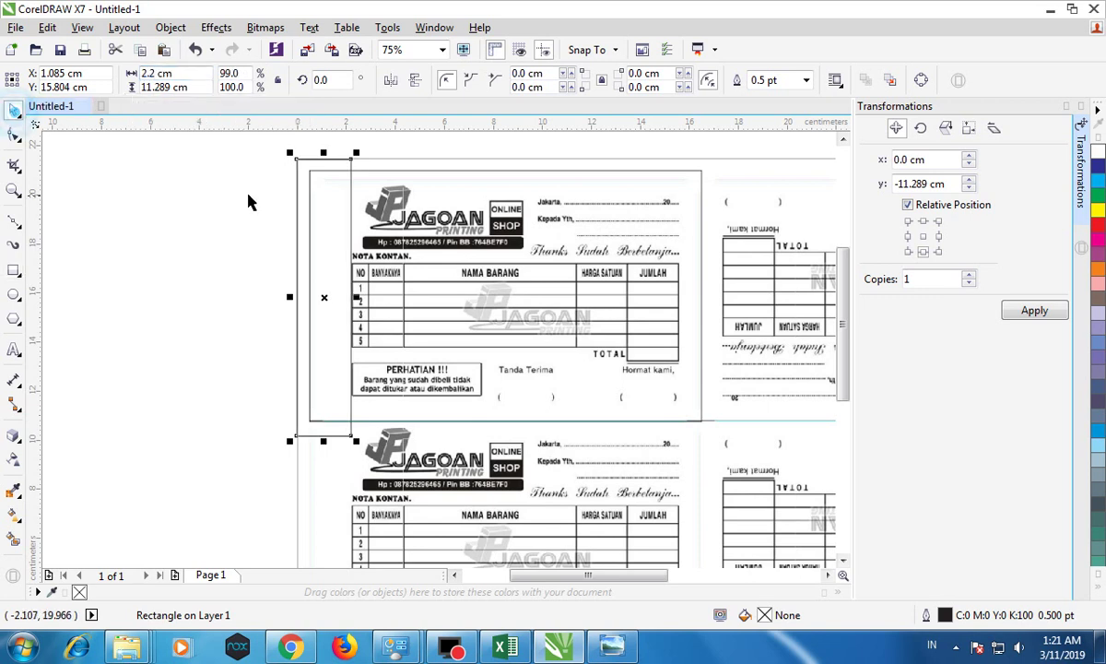
pyautogui.scroll(-1, 364, 378)
pyautogui.moveTo(342, 411); pyautogui.dragTo(334, 550)
pyautogui.moveTo(341, 260); pyautogui.dragTo(341, 233)
# Step: Close the Transformations docker and return to the Rectangle tool
pyautogui.scroll(1, 386, 311)
pyautogui.scroll(1, 388, 314)
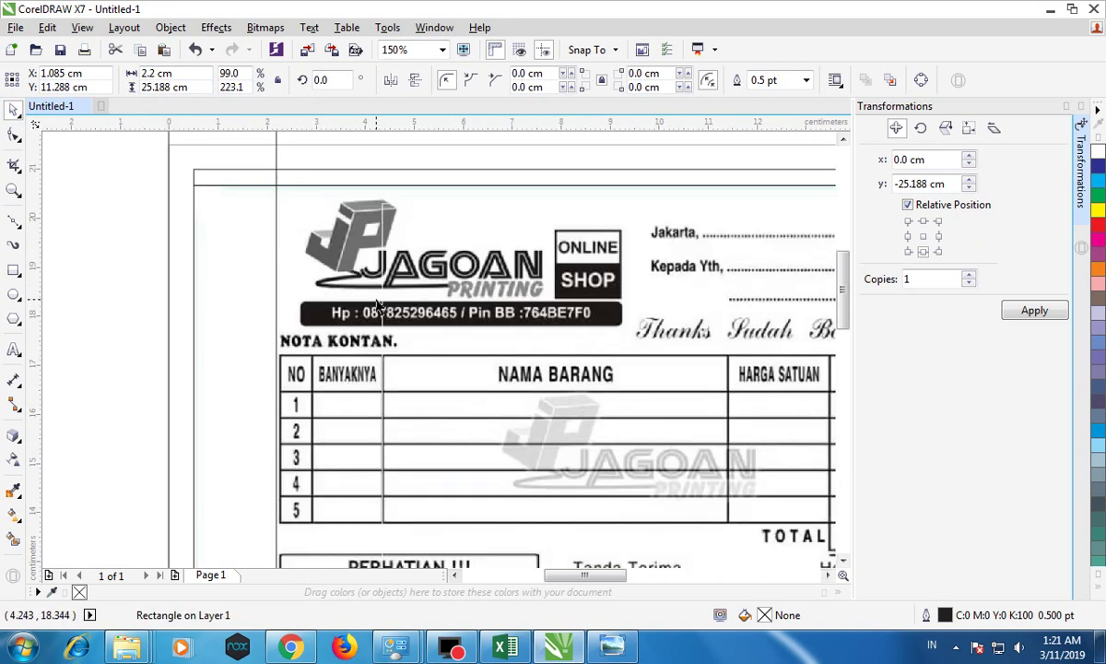
pyautogui.scroll(-1, 373, 305)
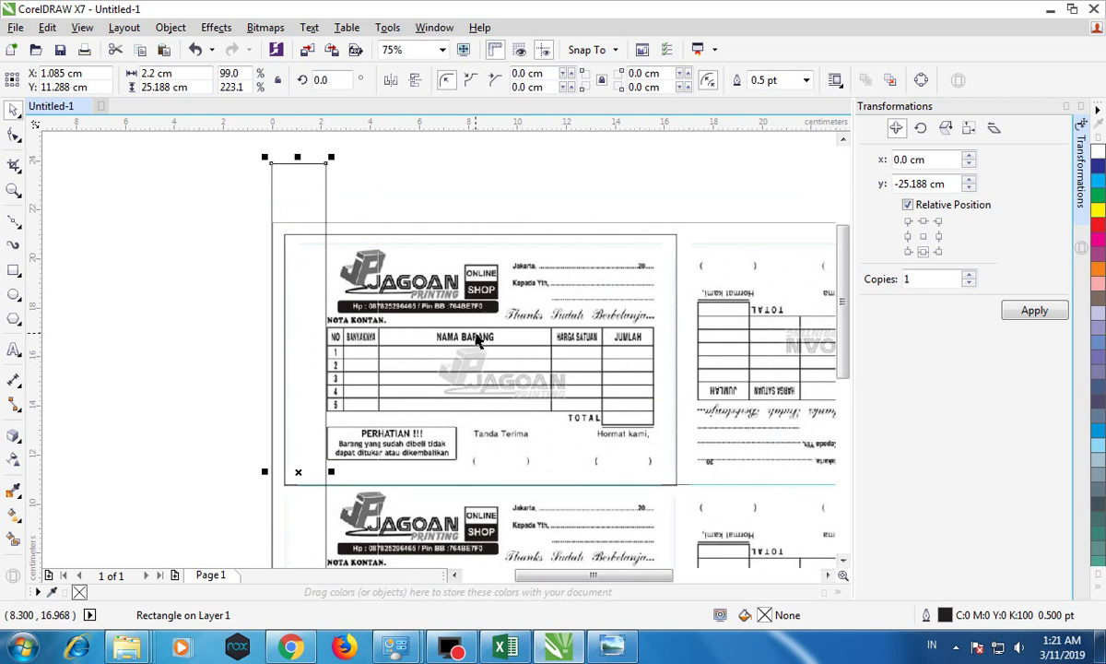
pyautogui.scroll(1, 420, 330)
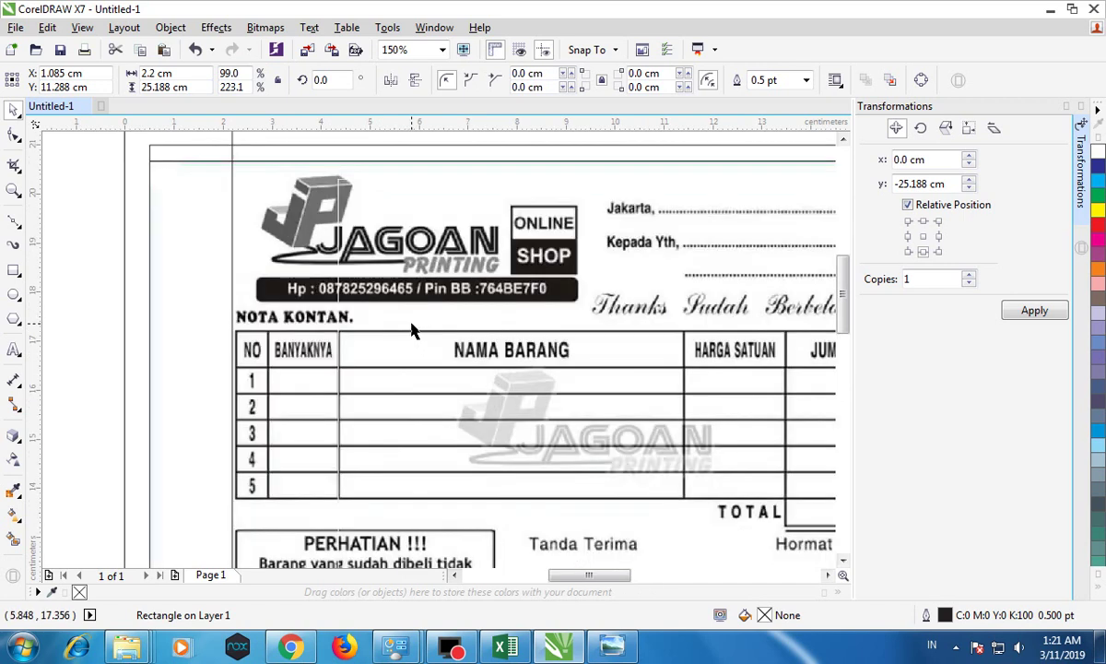
pyautogui.click(1081, 112)
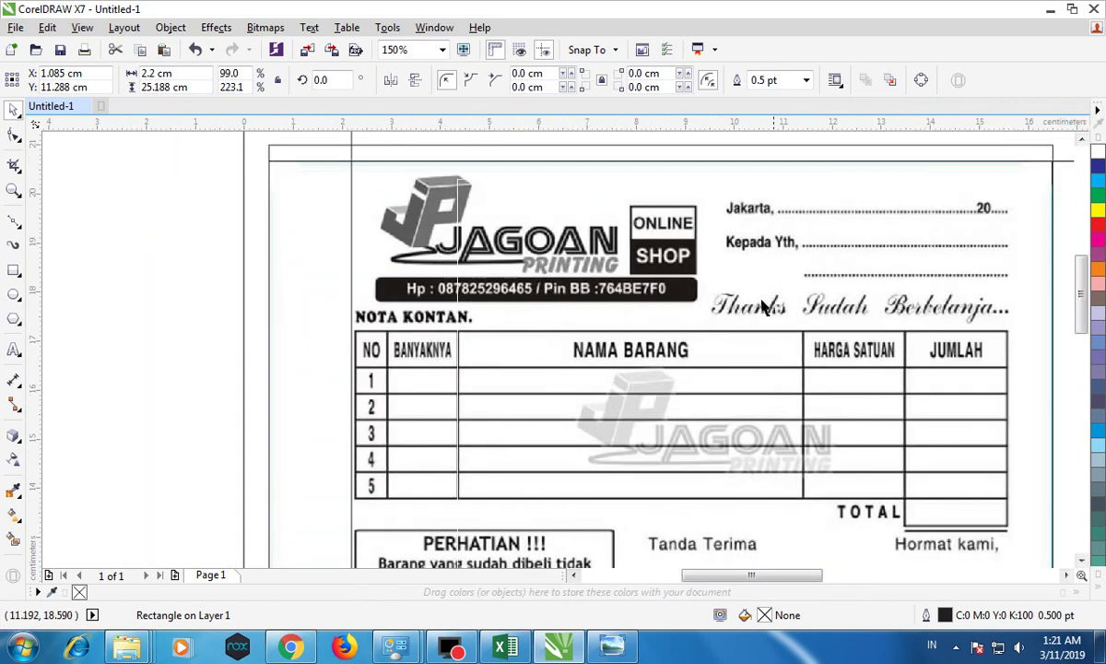
pyautogui.click(14, 268)
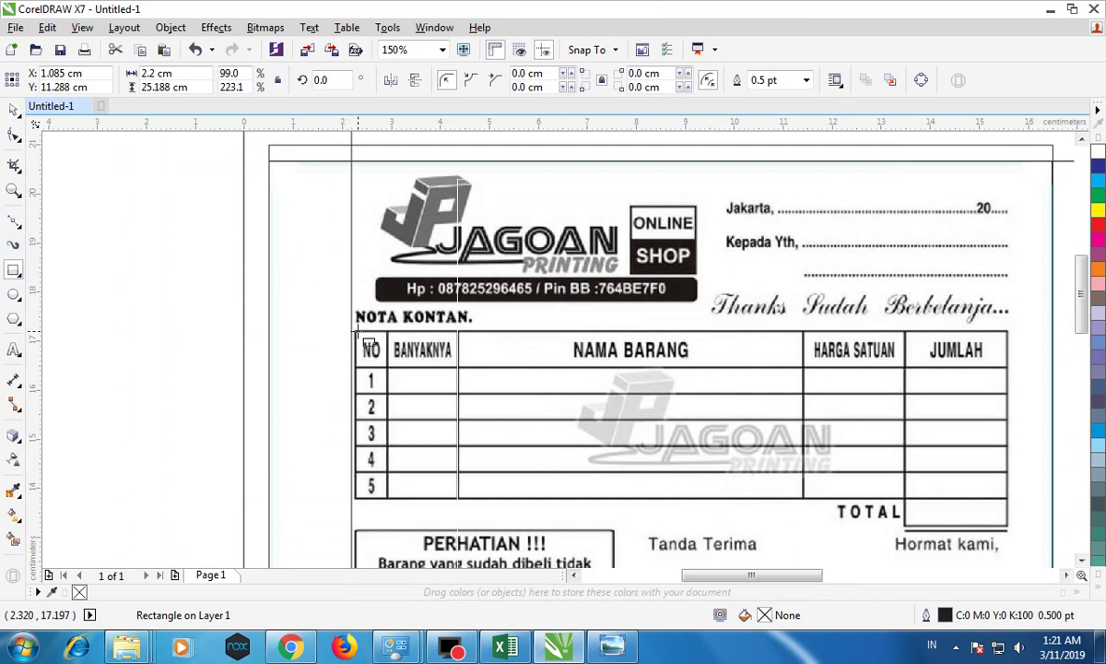
# Step: Draw a rectangle over the NO header cell and fit its top and bottom edges to the cell borders
pyautogui.moveTo(356, 330); pyautogui.dragTo(387, 365)
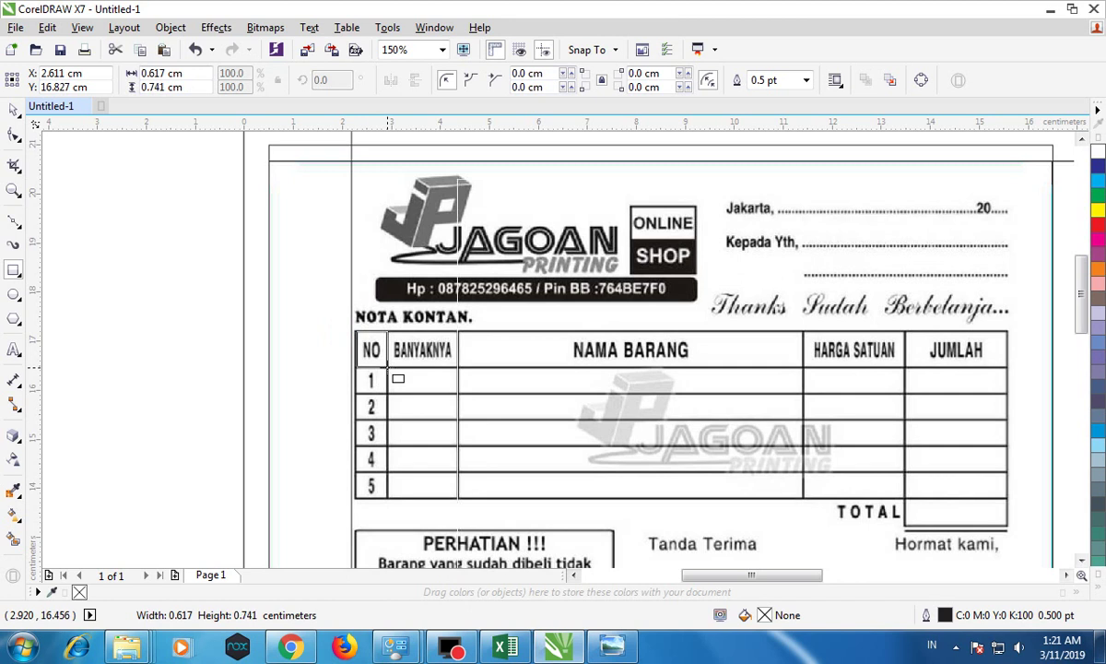
pyautogui.click(14, 109)
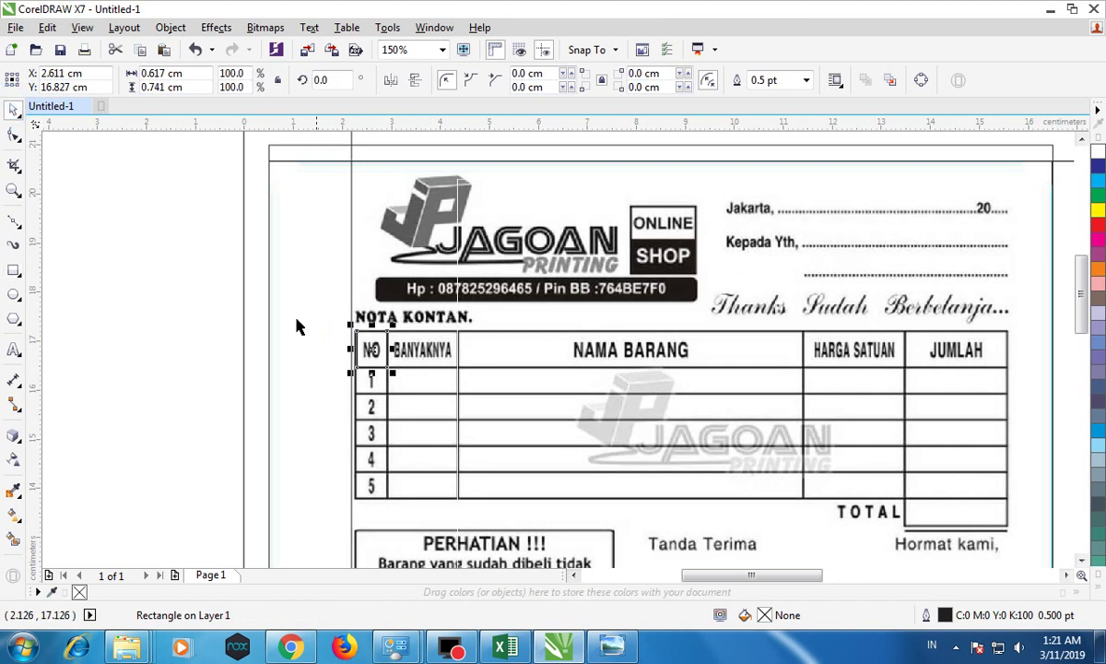
pyautogui.scroll(3, 356, 355)
pyautogui.moveTo(365, 329)
pyautogui.mouseDown()
pyautogui.moveTo(341, 321)
pyautogui.moveTo(365, 329)
pyautogui.mouseUp()
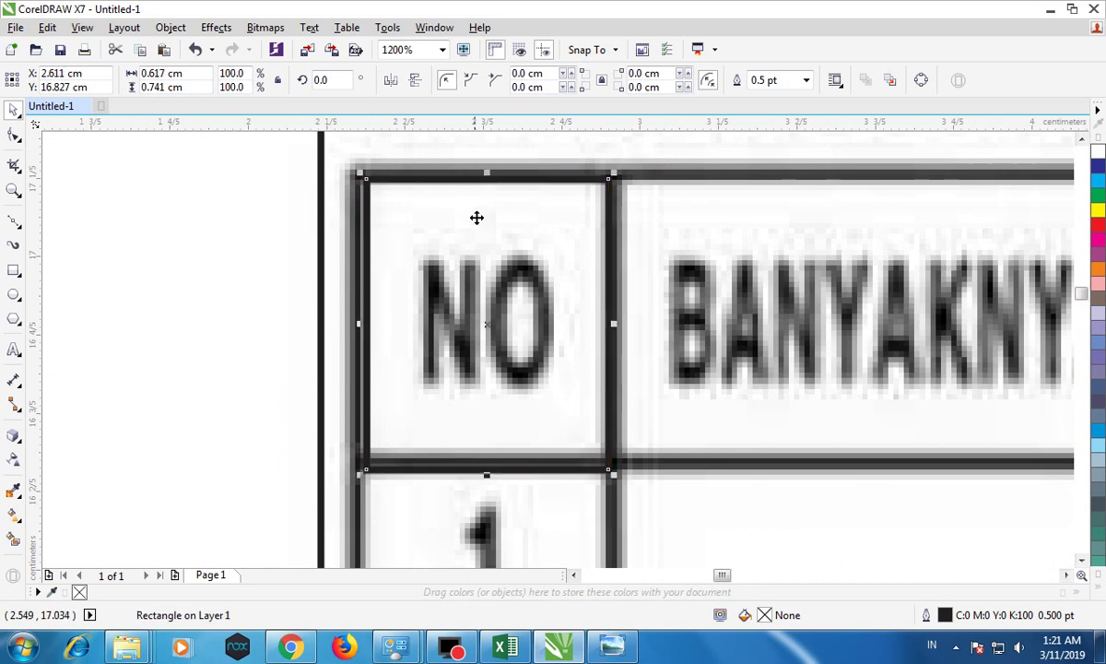
pyautogui.moveTo(487, 172)
pyautogui.mouseDown()
pyautogui.moveTo(483, 267)
pyautogui.moveTo(507, 166)
pyautogui.mouseUp()
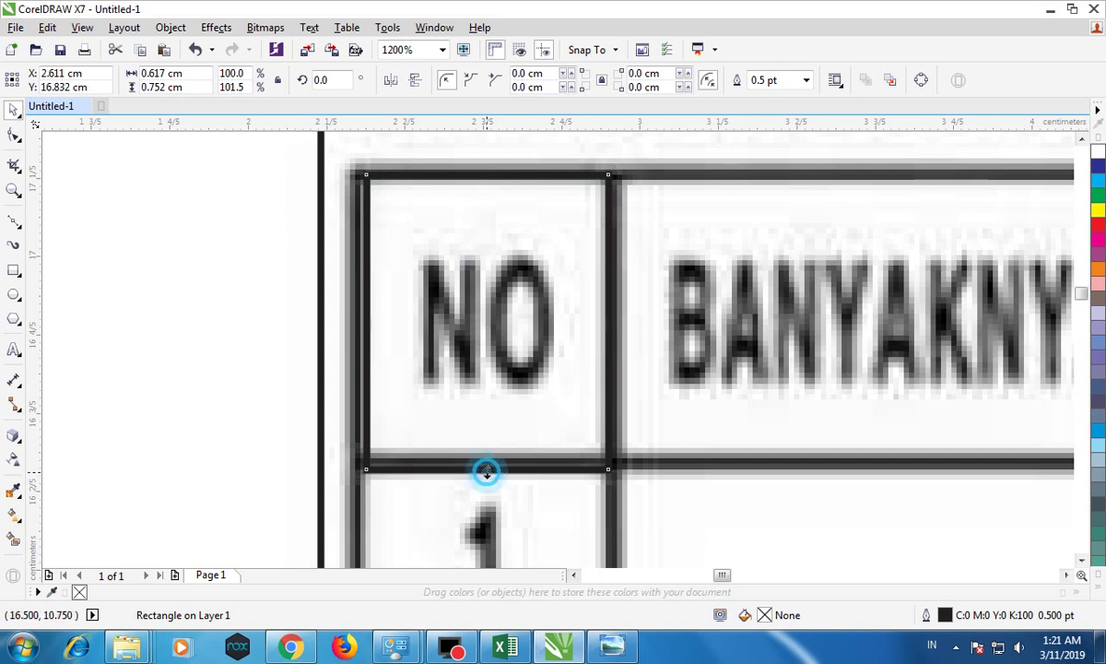
pyautogui.moveTo(484, 471); pyautogui.dragTo(487, 413)
pyautogui.click(487, 411)
pyautogui.click(487, 410)
pyautogui.moveTo(487, 412); pyautogui.dragTo(486, 463)
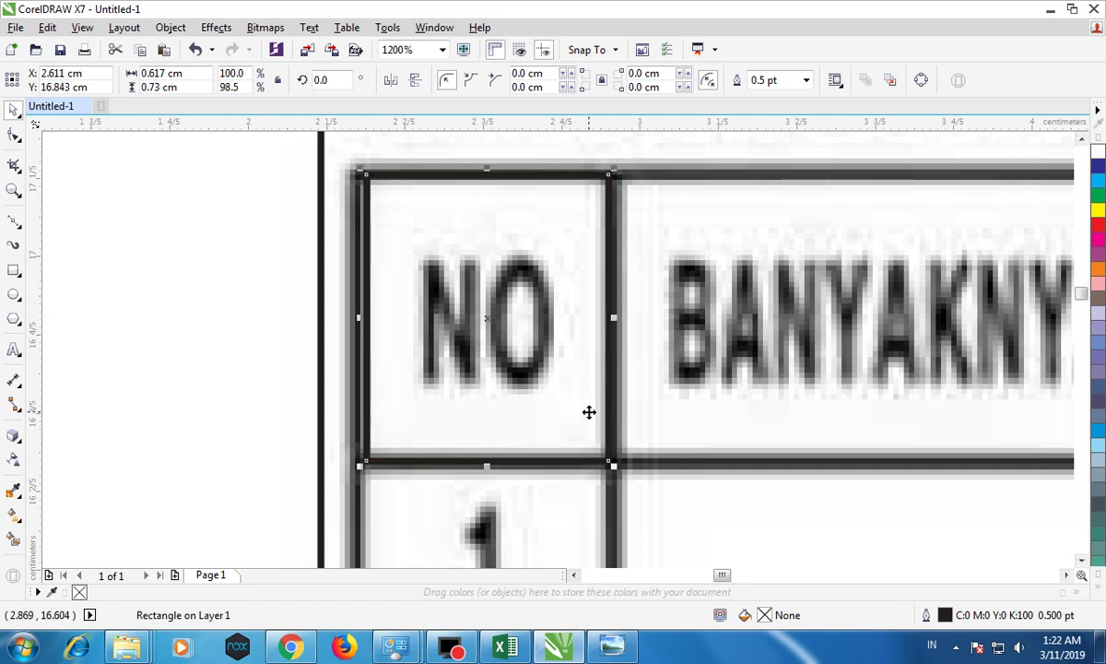
pyautogui.scroll(-3, 589, 413)
# Step: Give the NO cell rectangle a 1.0 pt outline
pyautogui.click(806, 80)
pyautogui.click(770, 152)
pyautogui.moveTo(724, 573); pyautogui.dragTo(815, 586)
pyautogui.scroll(-1, 742, 477)
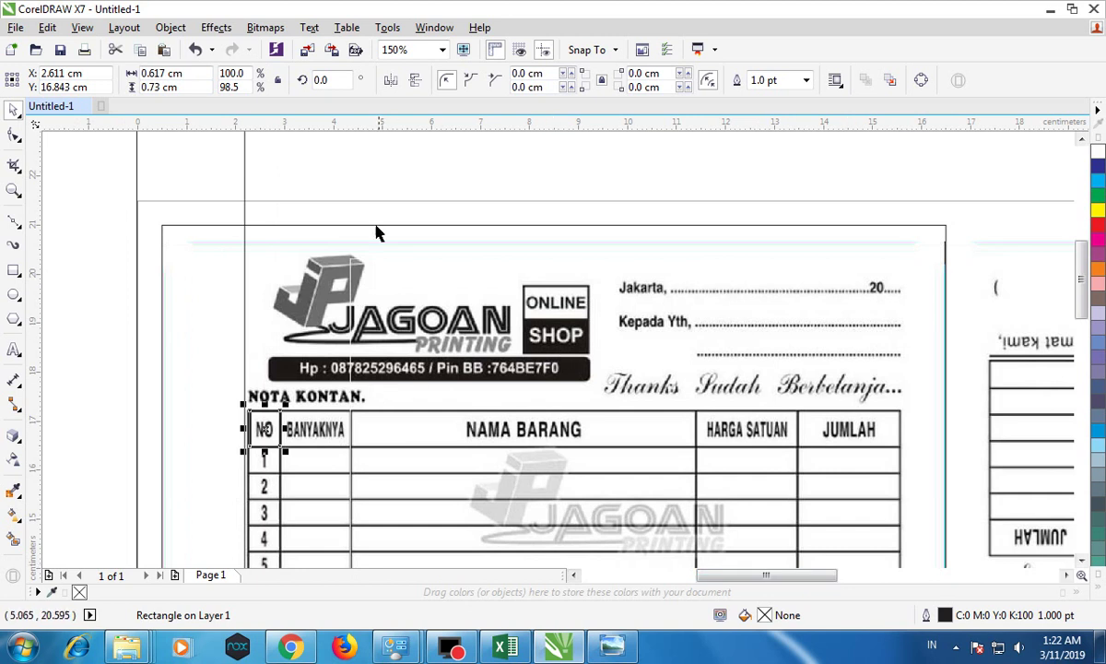
# Step: Open Object > Transformations > Position
pyautogui.click(133, 28)
pyautogui.moveTo(168, 28)
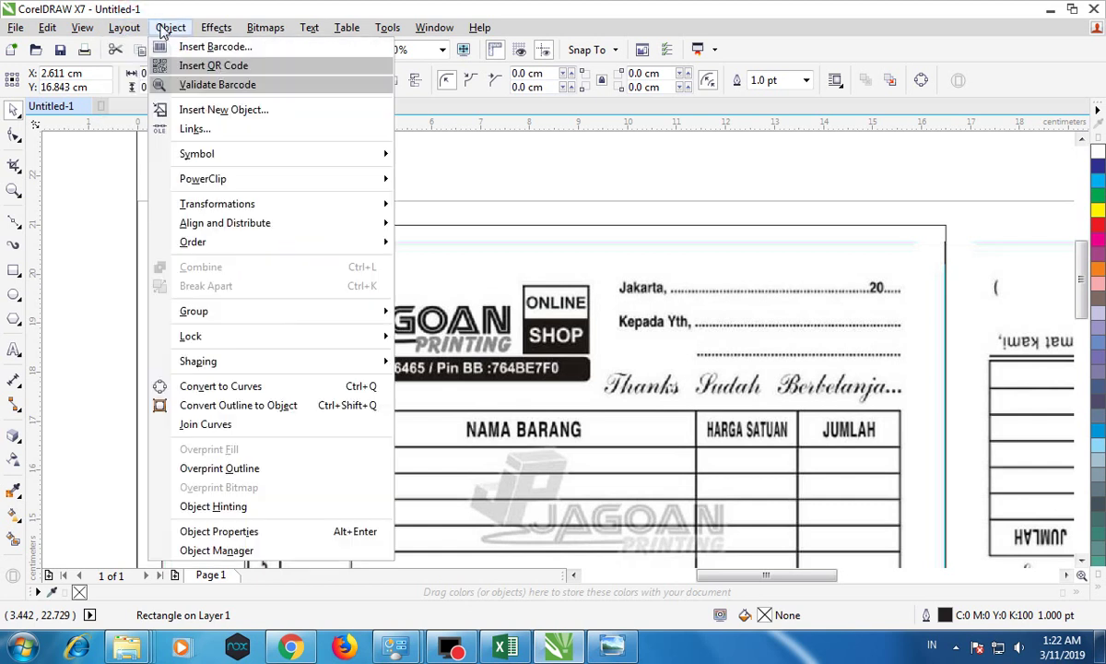
pyautogui.moveTo(312, 206)
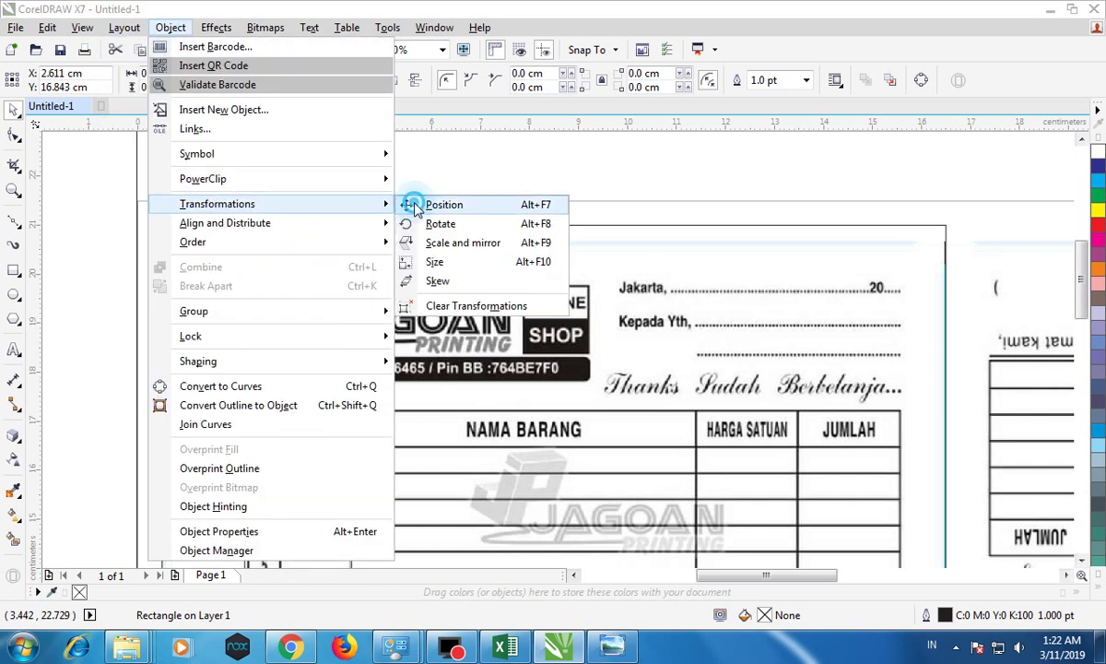
pyautogui.click(405, 207)
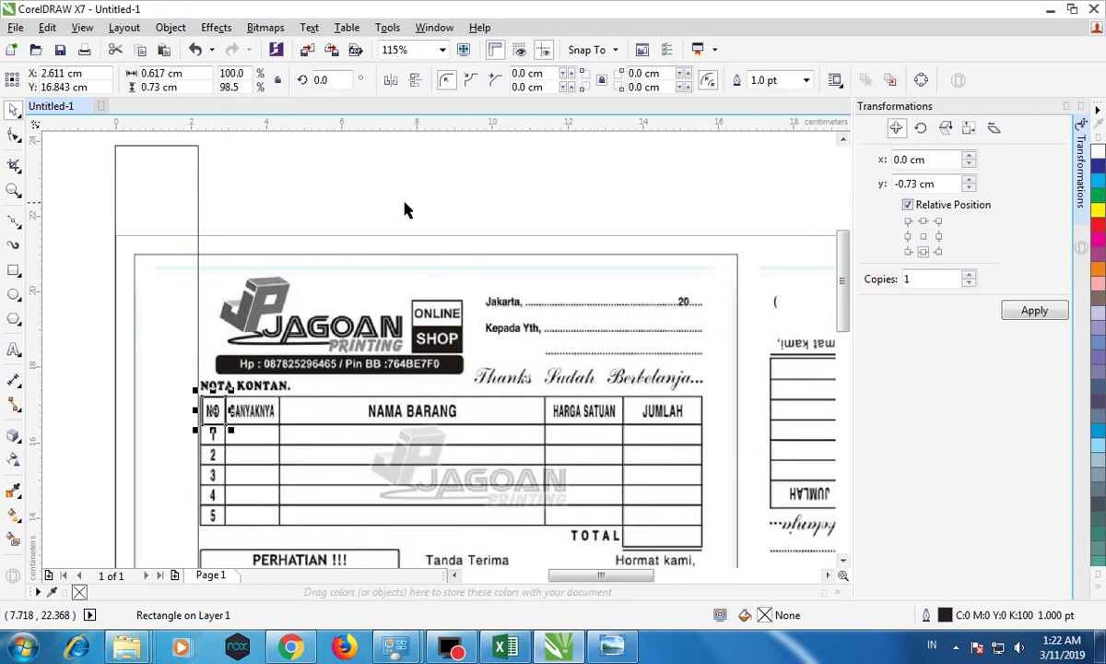
# Step: Step rectangle copies right, fitting BANYAKNYA, NAMA BARANG, HARGA SATUAN and JUMLAH, then select all five
pyautogui.click(938, 237)
pyautogui.click(1033, 310)
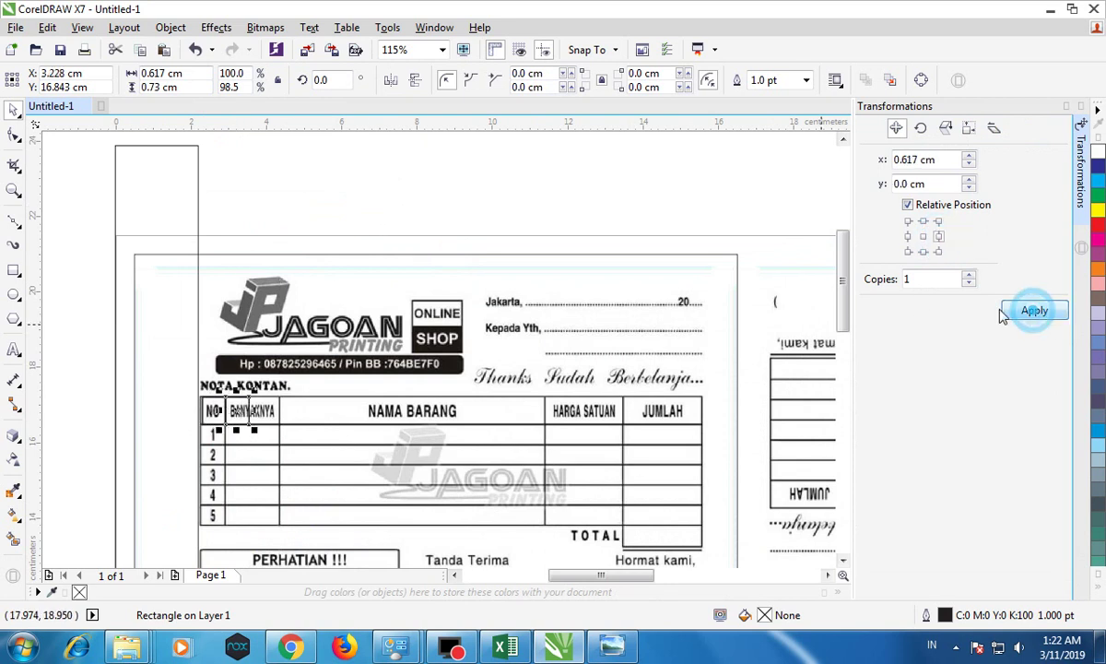
pyautogui.moveTo(253, 409); pyautogui.dragTo(285, 409)
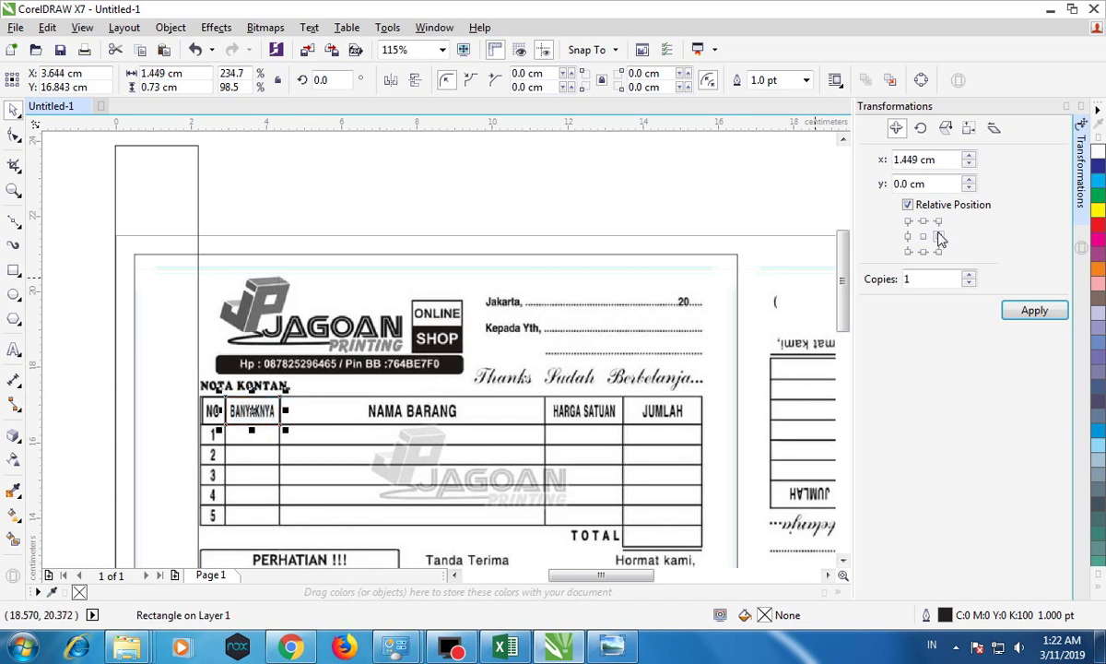
pyautogui.click(1035, 310)
pyautogui.moveTo(339, 409); pyautogui.dragTo(550, 410)
pyautogui.click(1033, 310)
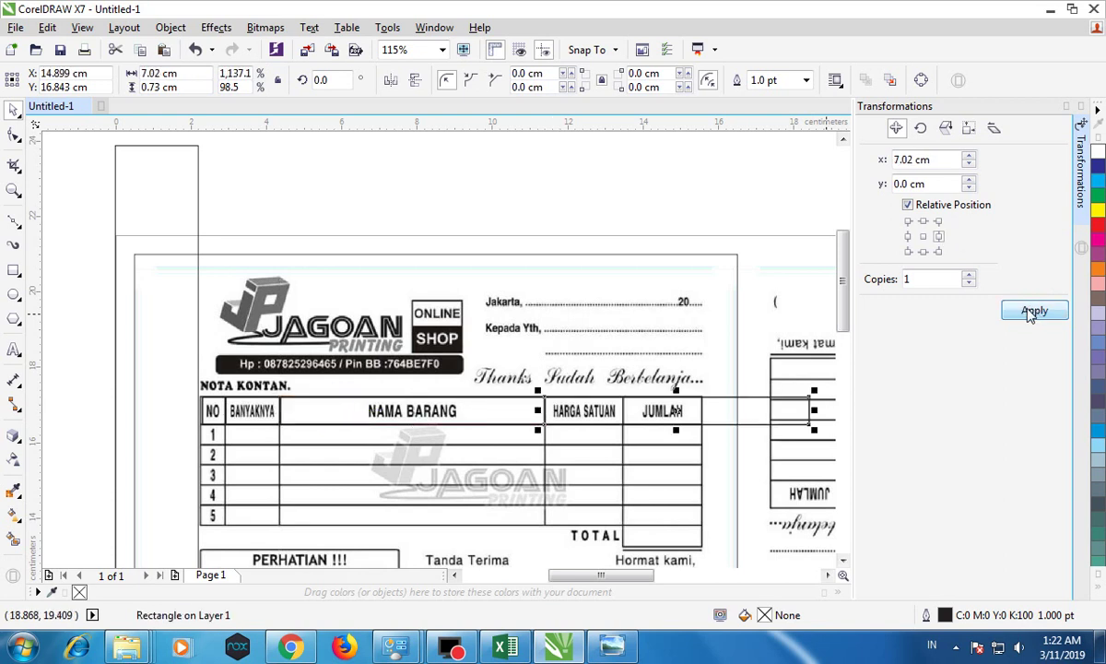
pyautogui.moveTo(816, 407); pyautogui.dragTo(628, 402)
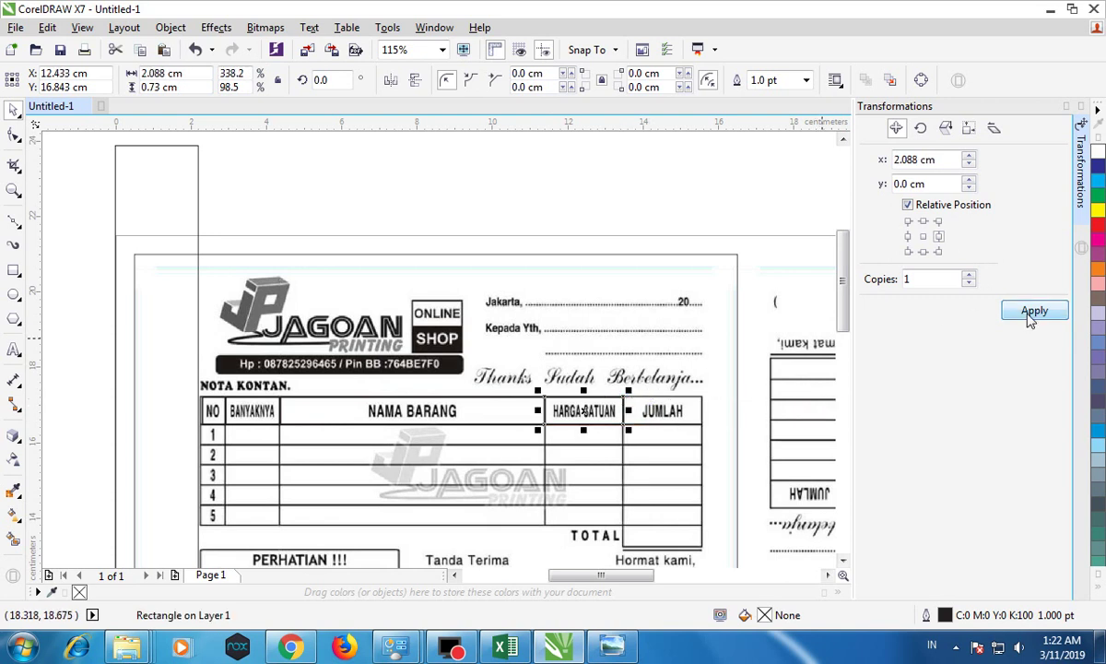
pyautogui.click(1031, 310)
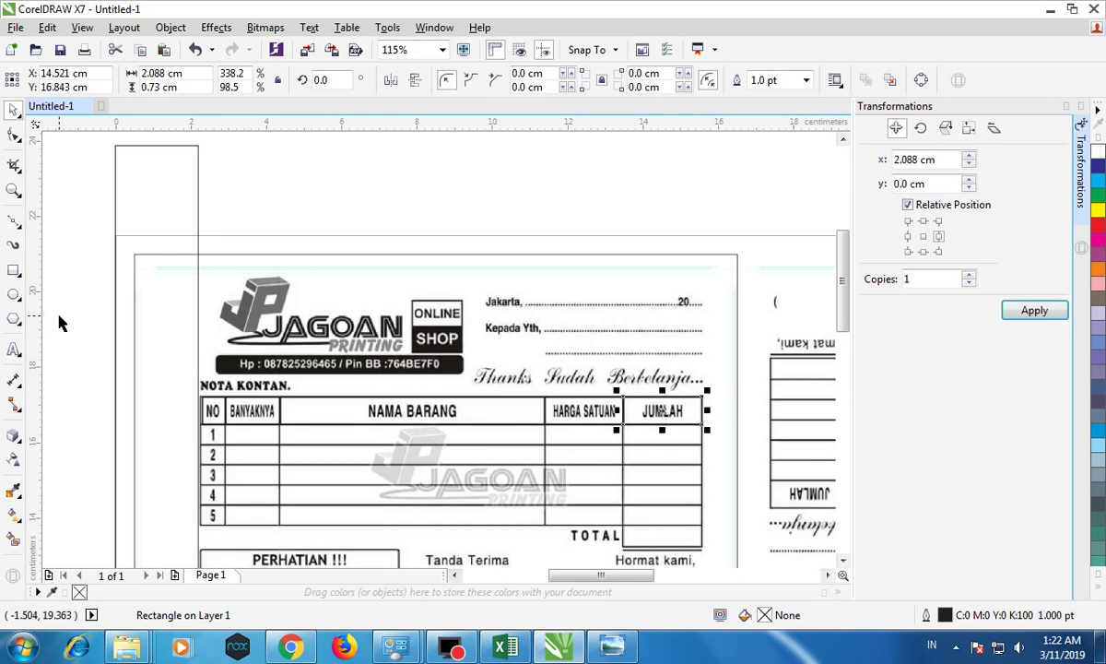
pyautogui.moveTo(74, 364); pyautogui.dragTo(736, 440)
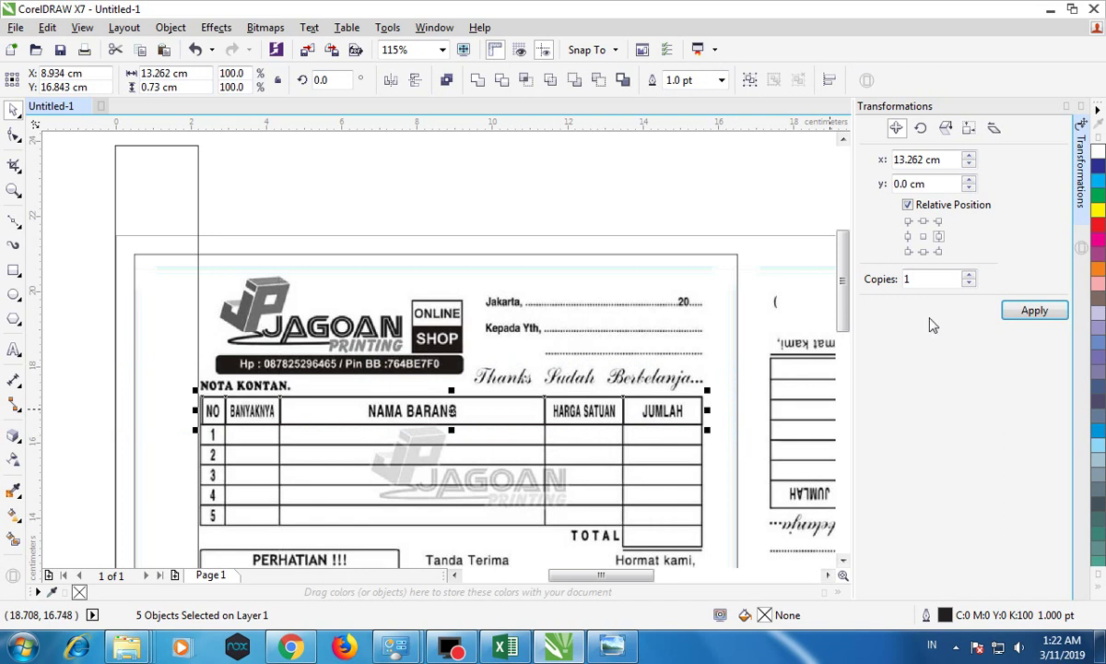
# Step: Move the header rectangles down onto row 1 and shrink them to 0.553 cm tall
pyautogui.click(923, 250)
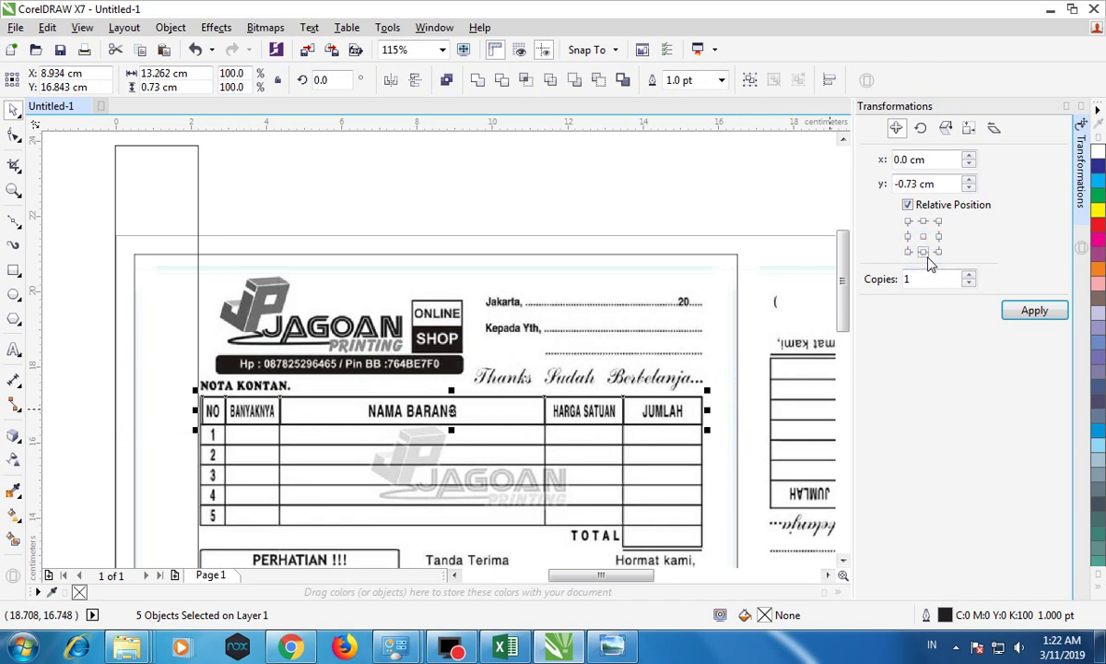
pyautogui.click(1030, 311)
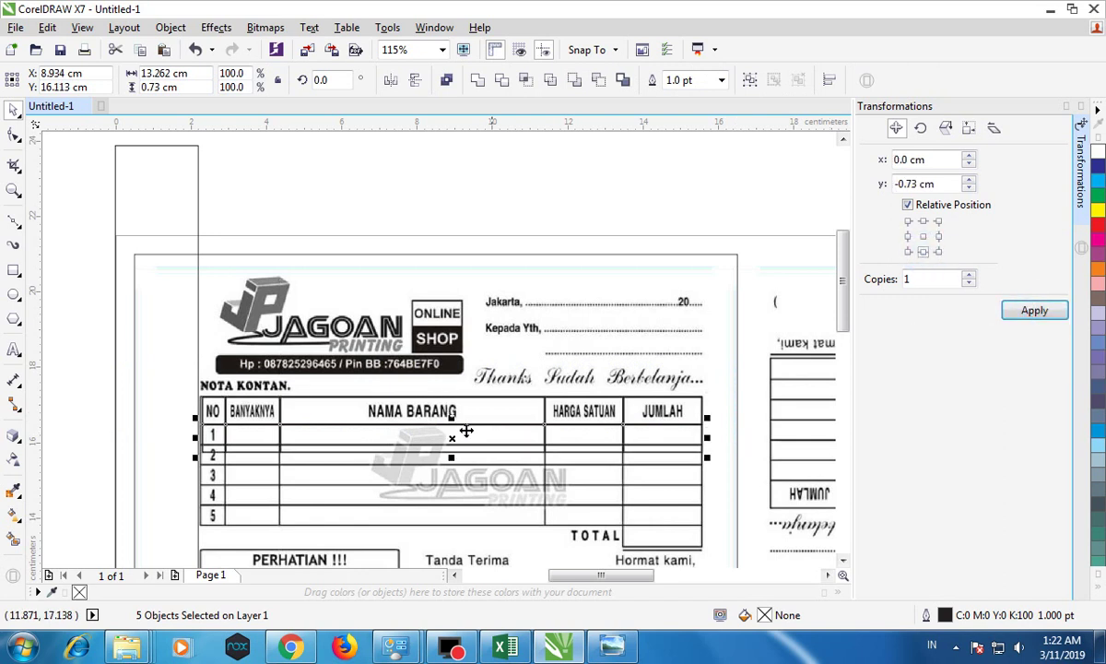
pyautogui.scroll(2, 452, 456)
pyautogui.moveTo(453, 451); pyautogui.dragTo(455, 433)
pyautogui.scroll(-3, 454, 433)
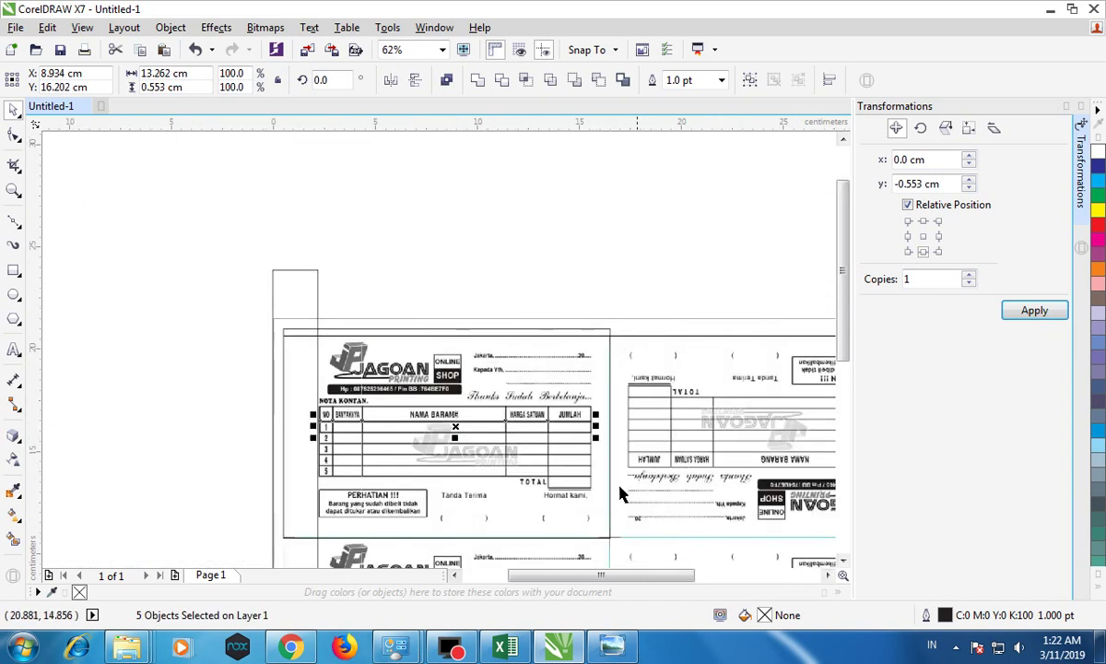
pyautogui.scroll(1, 581, 515)
# Step: Step copies of the row rectangles down onto rows 2–5 and the TOTAL row
pyautogui.click(1018, 311)
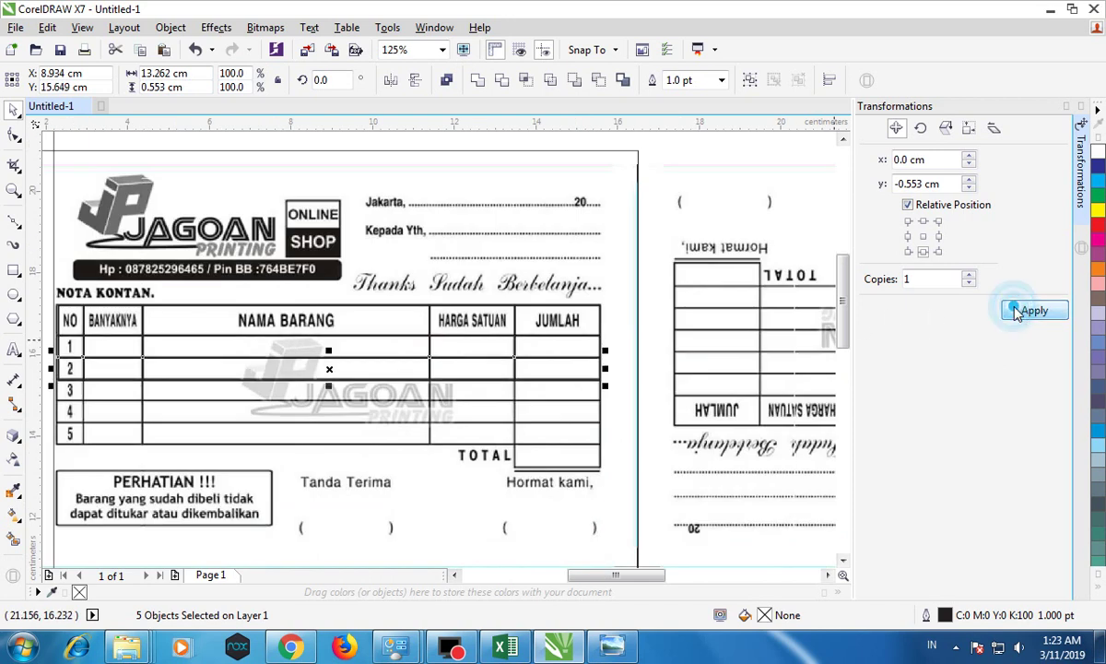
pyautogui.click(1018, 312)
pyautogui.click(1018, 311)
pyautogui.click(1019, 312)
pyautogui.click(1020, 312)
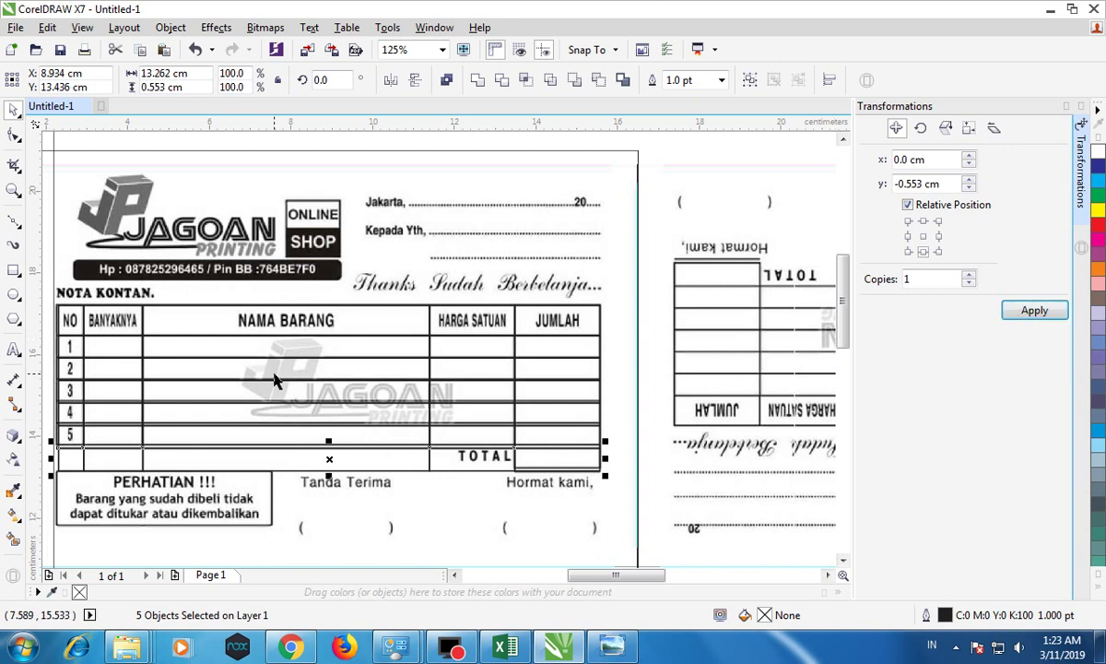
pyautogui.click(164, 501)
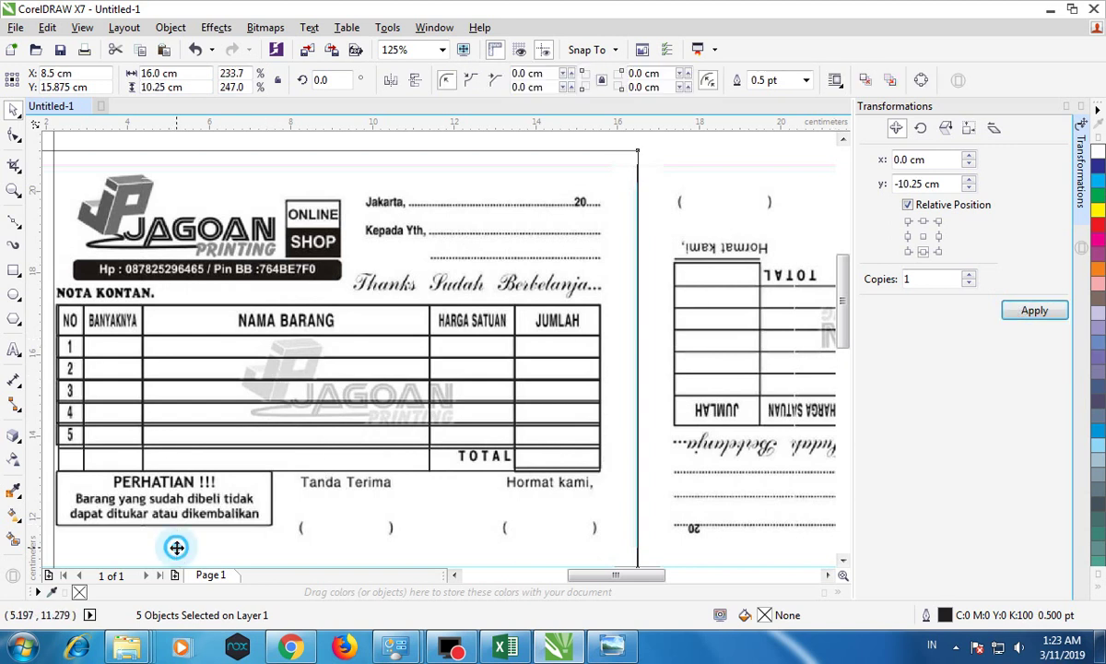
# Step: Select individual cell rectangles in the bottom TOTAL row
pyautogui.click(72, 463)
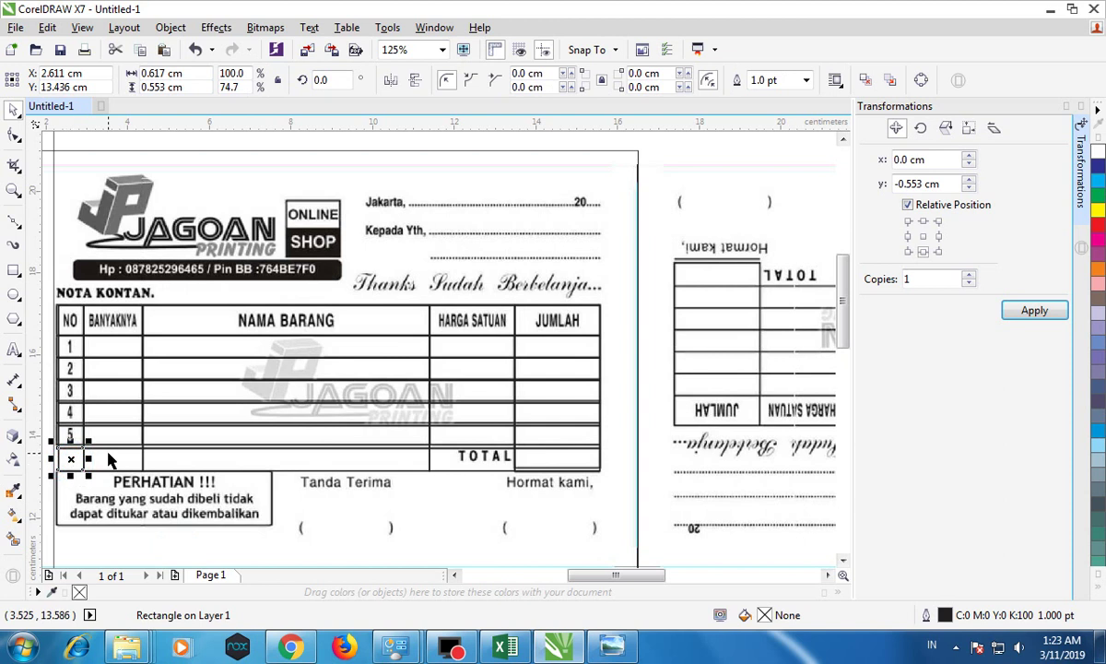
pyautogui.click(107, 461)
pyautogui.click(190, 458)
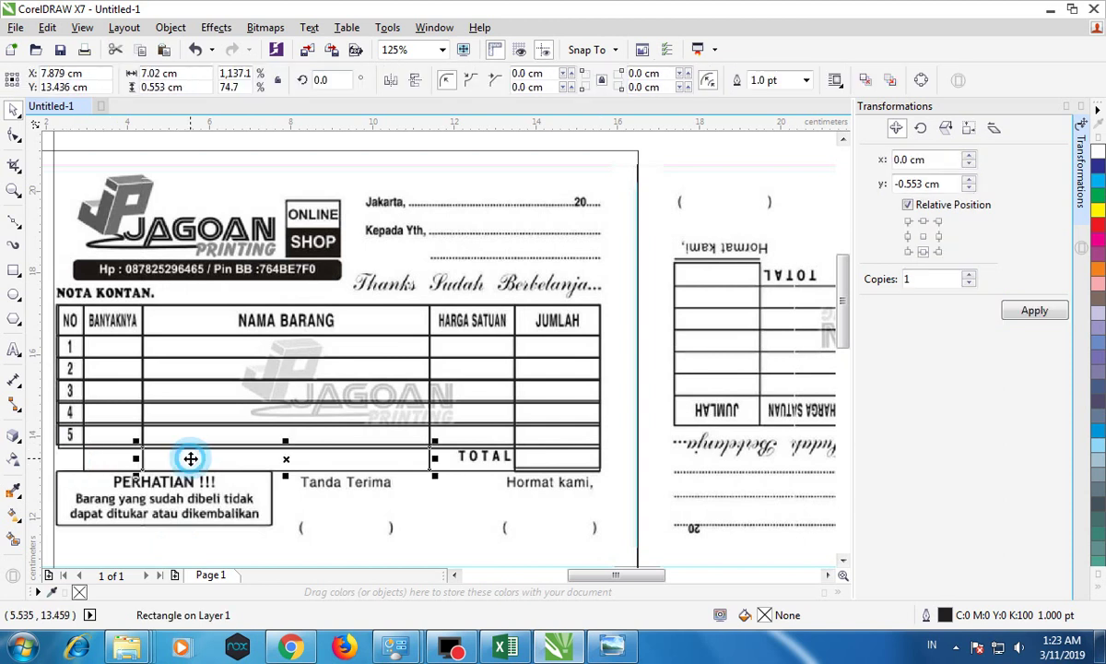
pyautogui.click(453, 466)
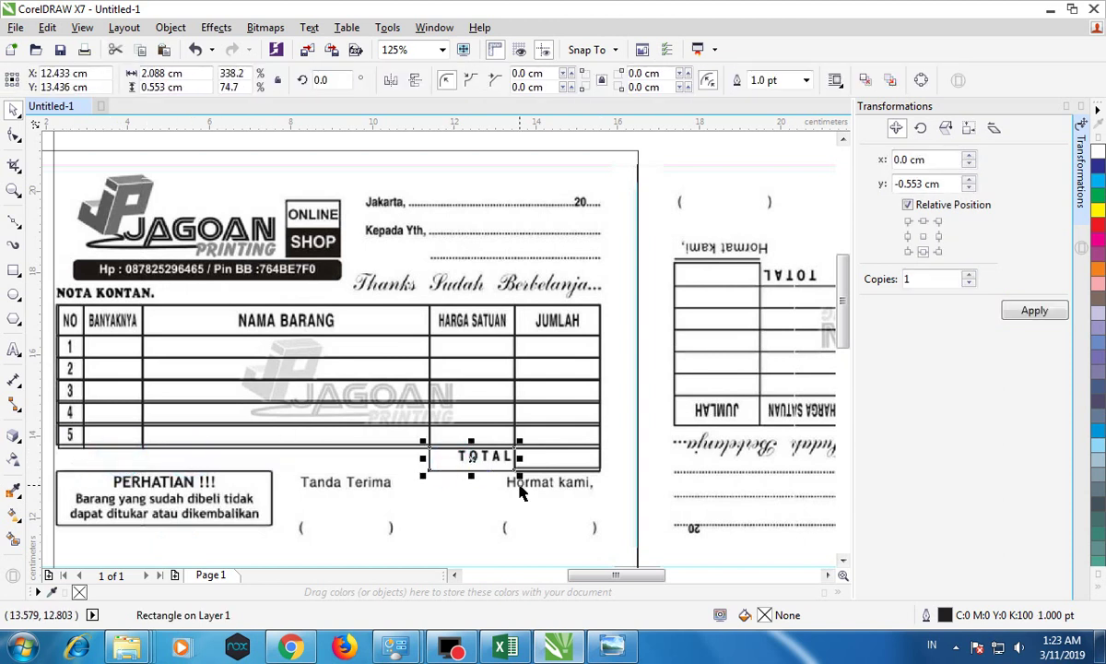
pyautogui.scroll(-2, 515, 486)
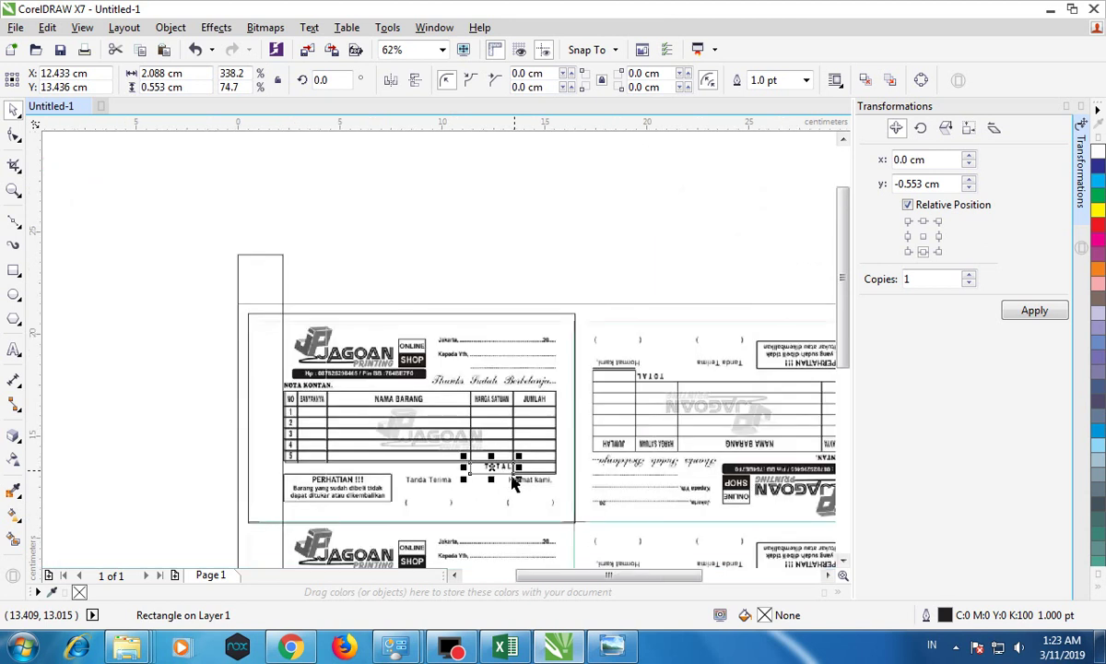
pyautogui.scroll(2, 513, 506)
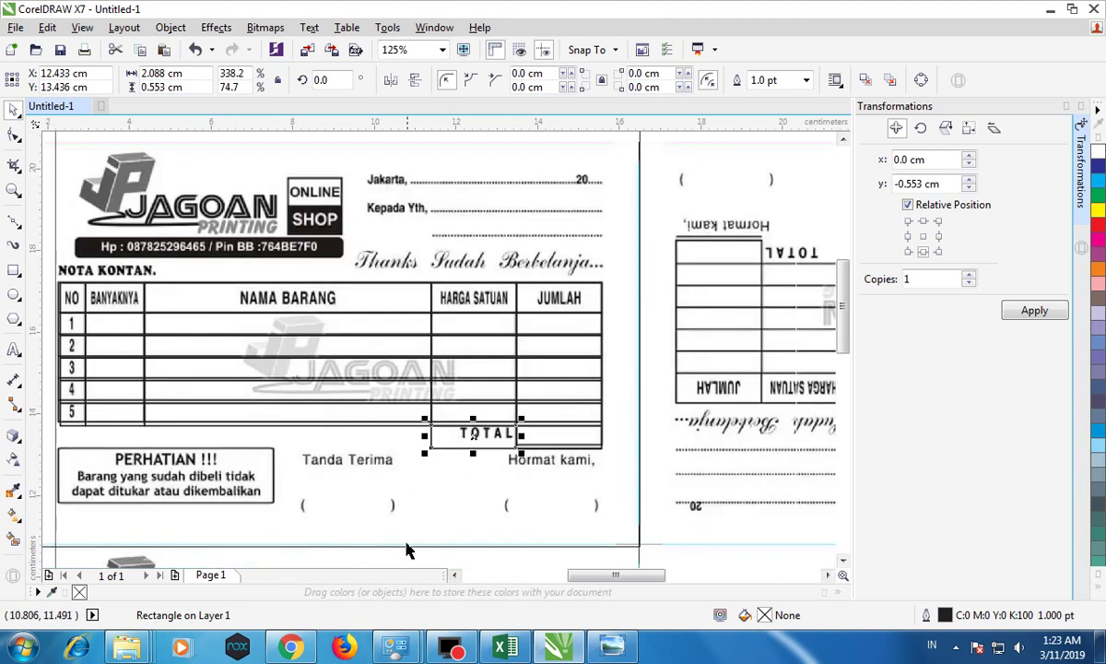
pyautogui.moveTo(578, 575); pyautogui.dragTo(566, 574)
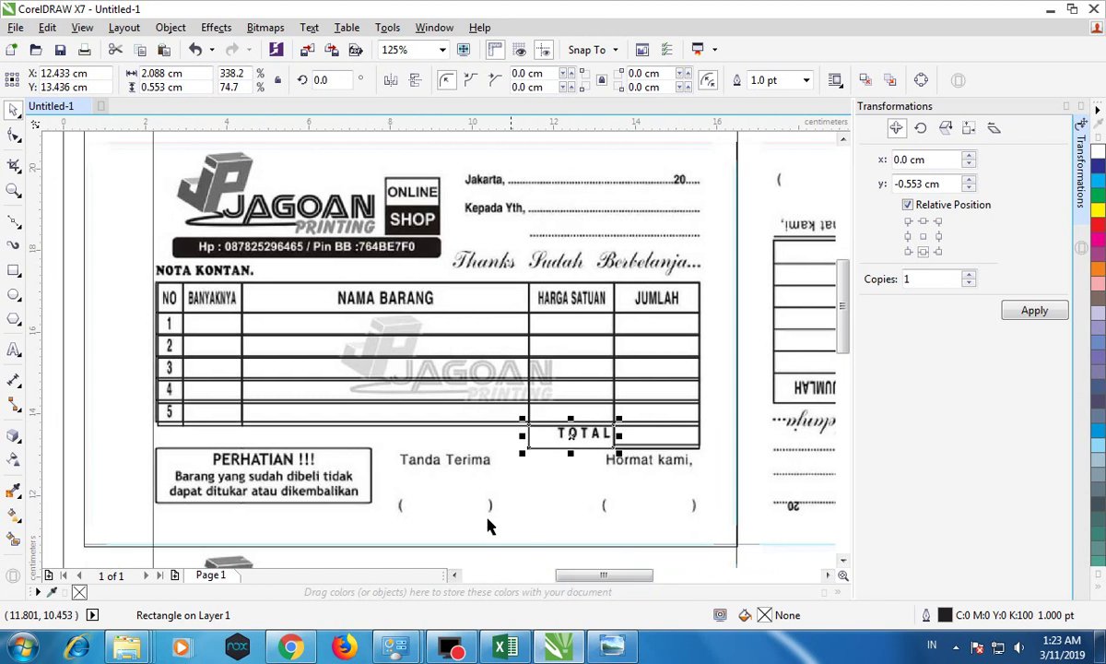
pyautogui.click(53, 296)
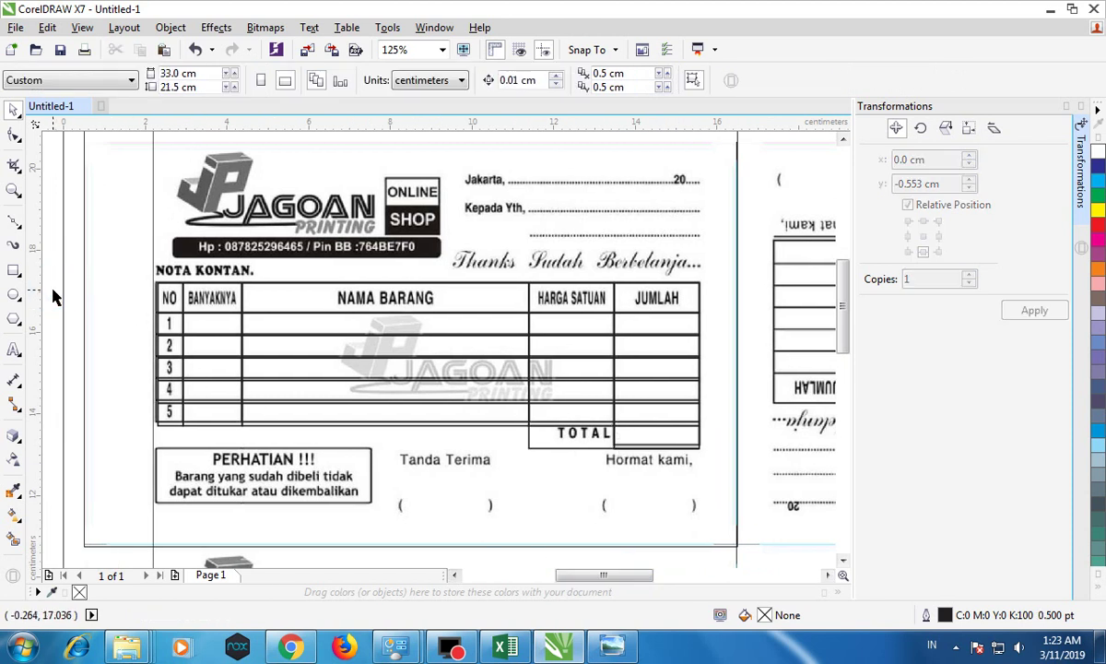
# Step: Squash all traced table rows to 2.646 cm total height to match the receipt lines
pyautogui.moveTo(50, 290); pyautogui.dragTo(724, 462)
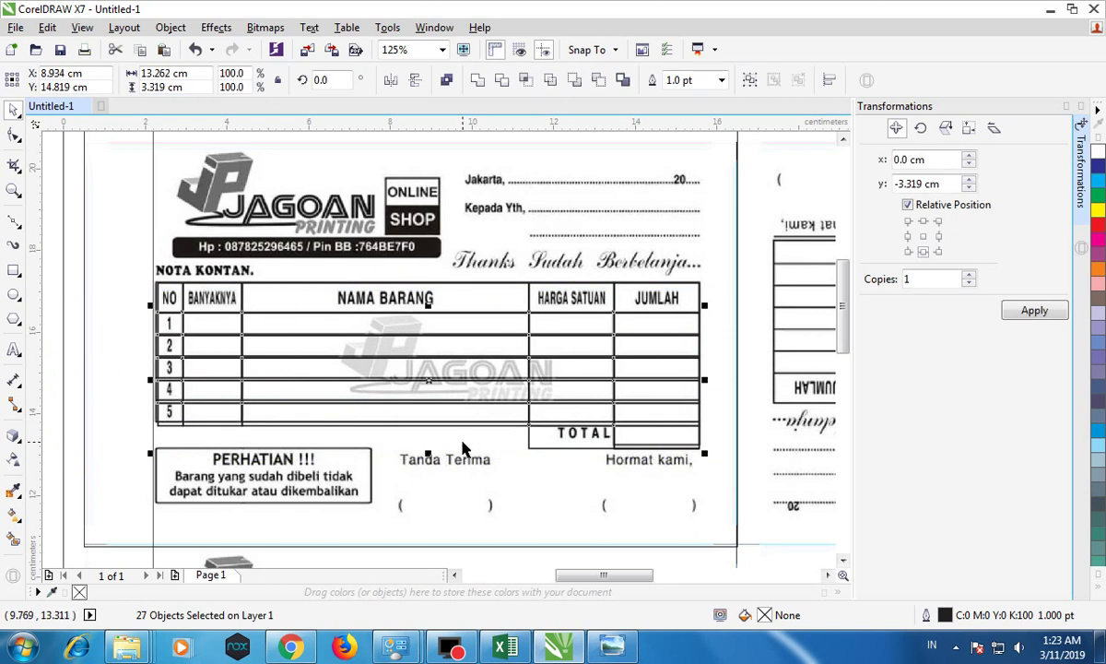
pyautogui.click(63, 325)
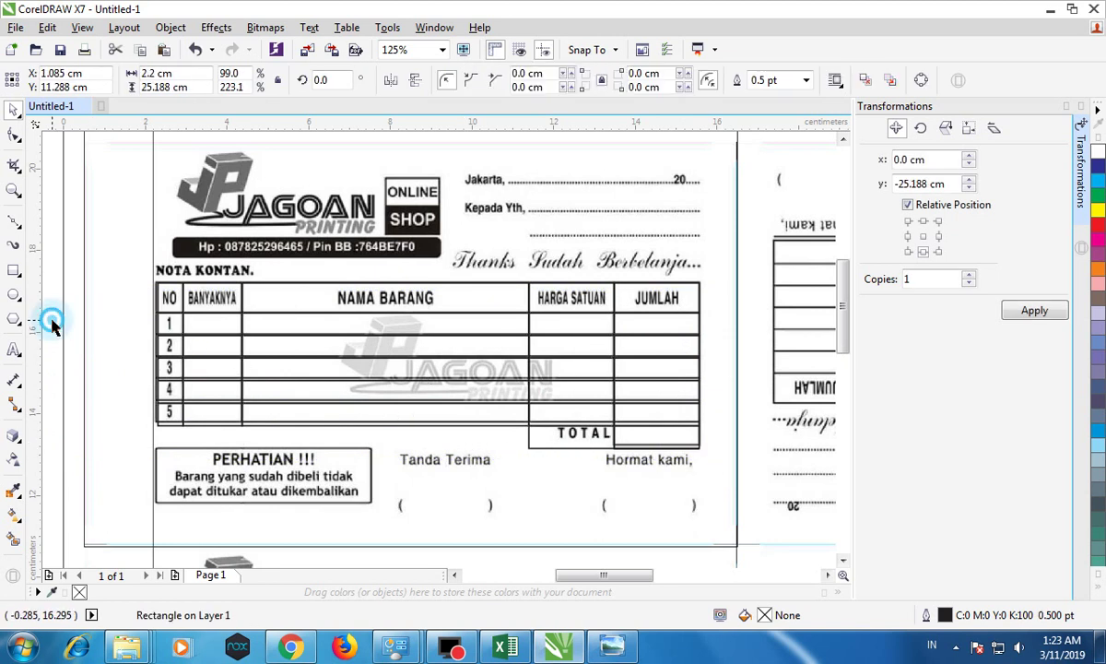
pyautogui.moveTo(50, 316); pyautogui.dragTo(734, 469)
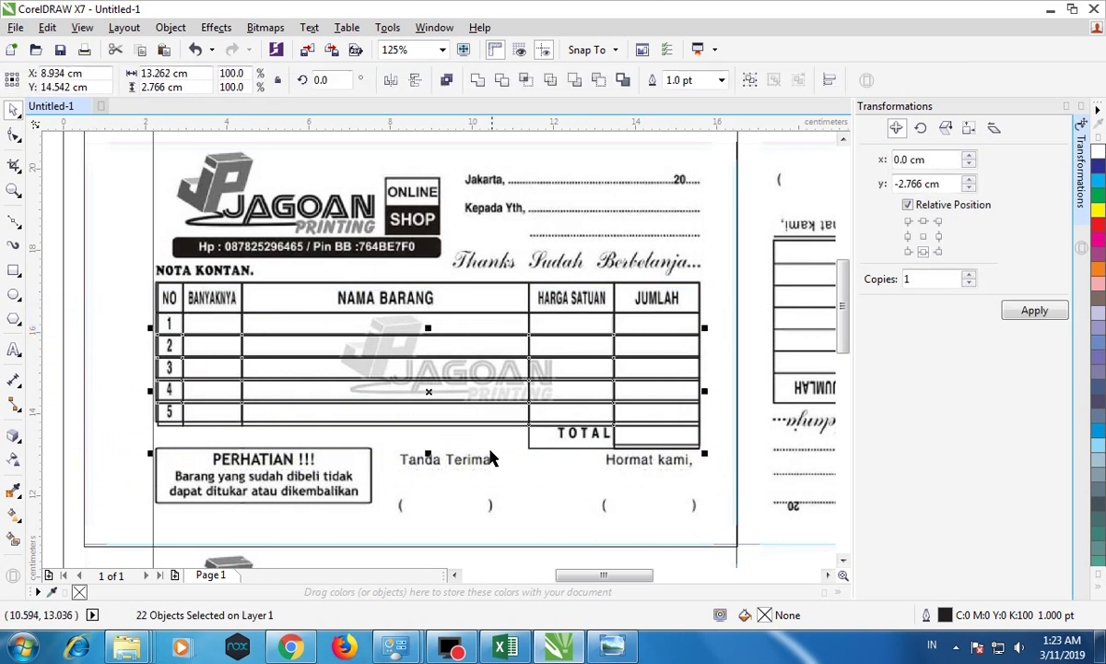
pyautogui.scroll(2, 439, 459)
pyautogui.moveTo(439, 458); pyautogui.dragTo(439, 449)
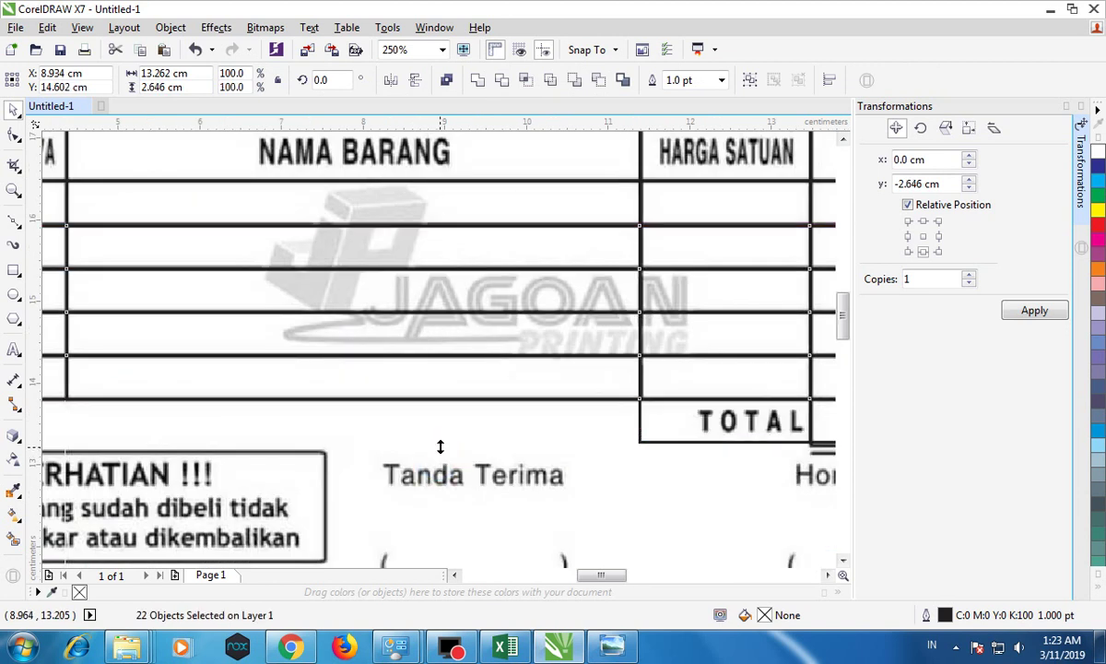
pyautogui.scroll(-2, 438, 447)
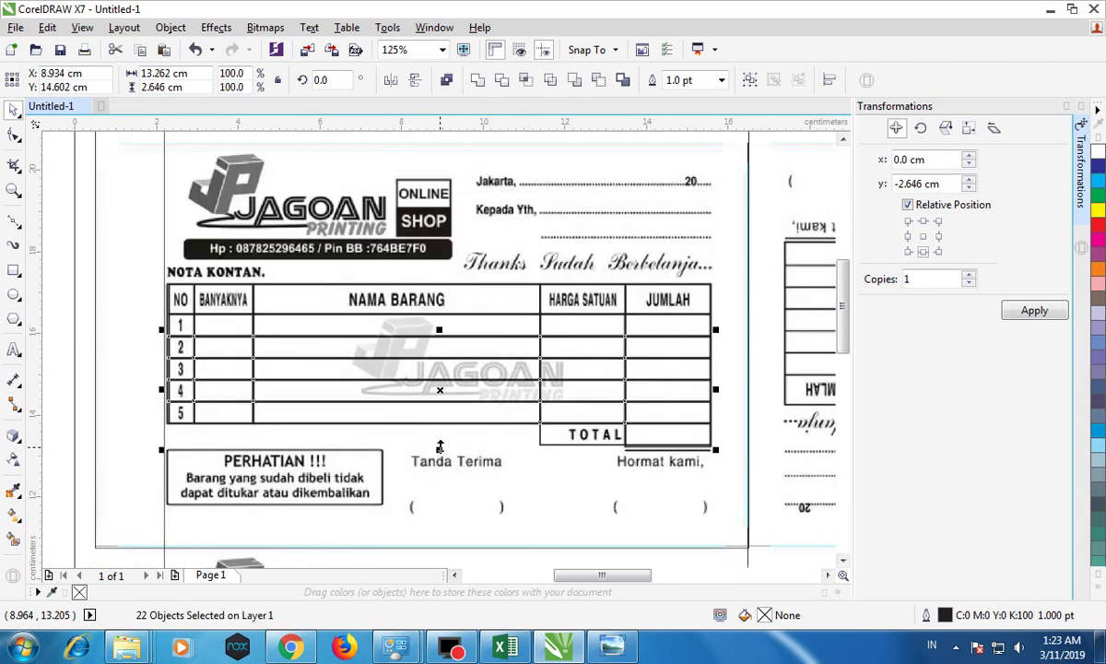
pyautogui.click(67, 327)
pyautogui.click(575, 428)
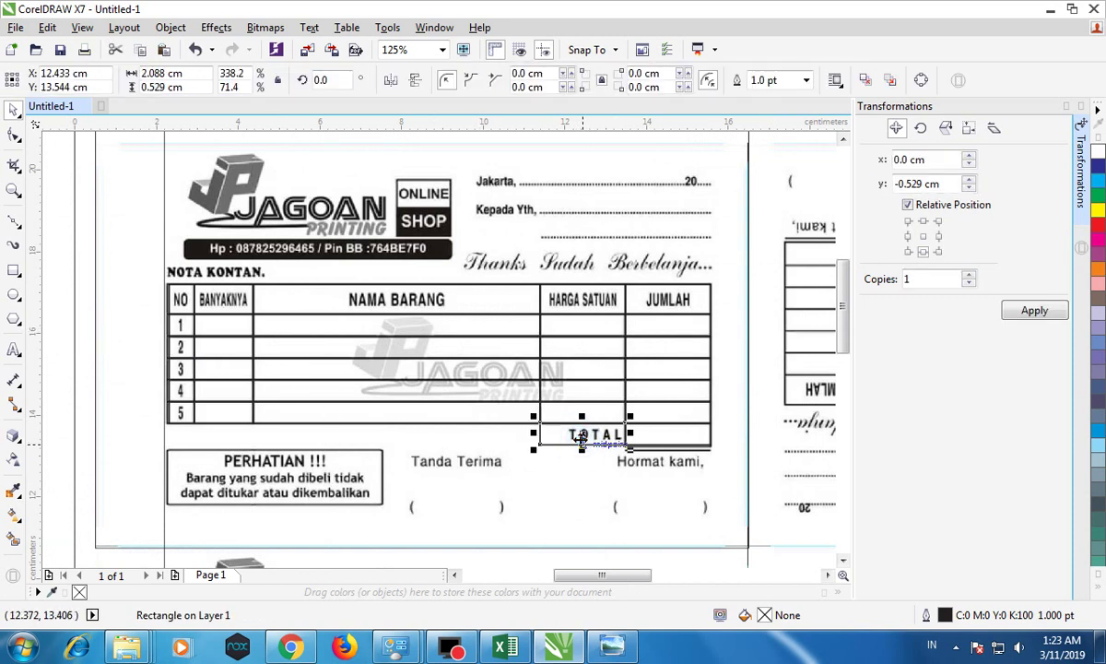
pyautogui.click(620, 452)
pyautogui.scroll(5, 692, 461)
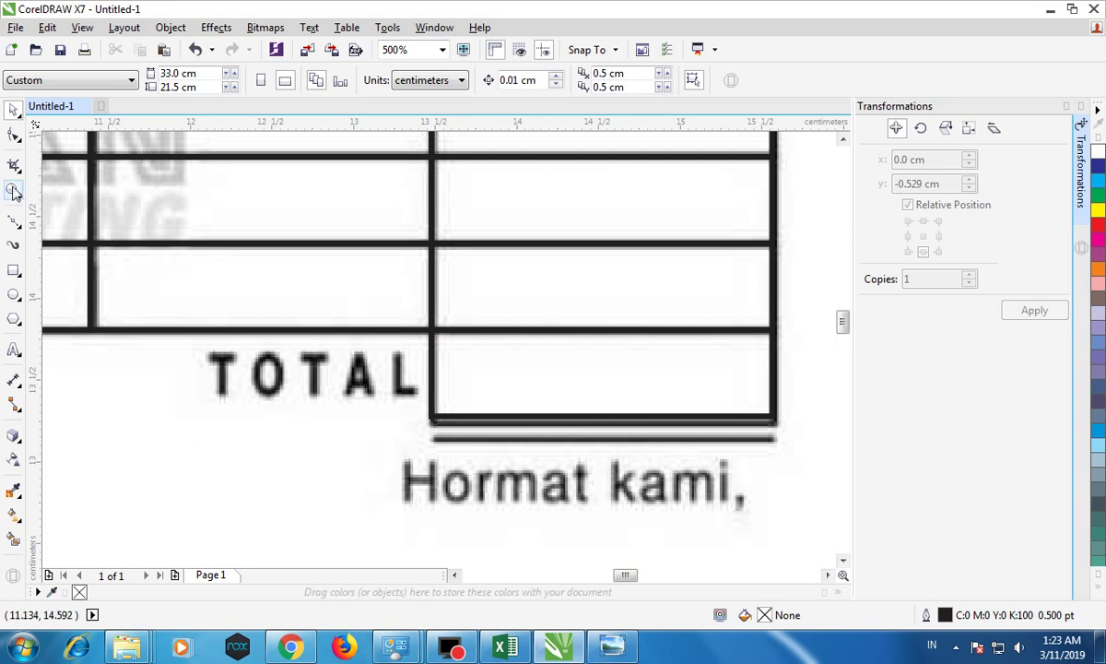
# Step: Draw a straight Bezier line under the TOTAL amount cell with a 1.0 pt outline
pyautogui.click(22, 229)
pyautogui.click(66, 254)
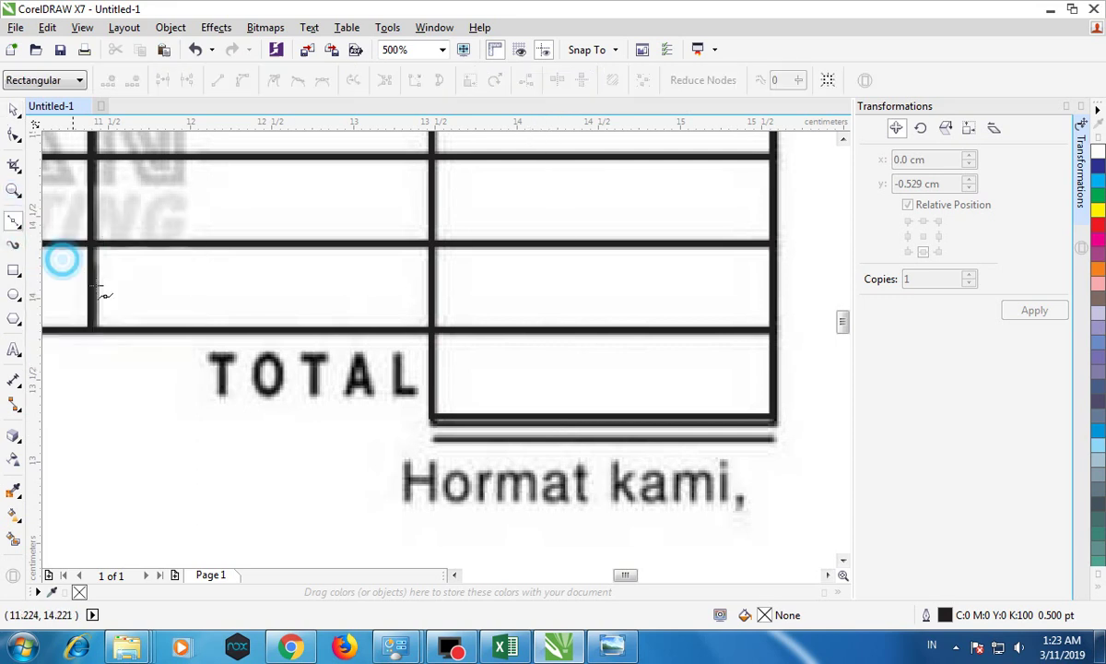
pyautogui.click(434, 439)
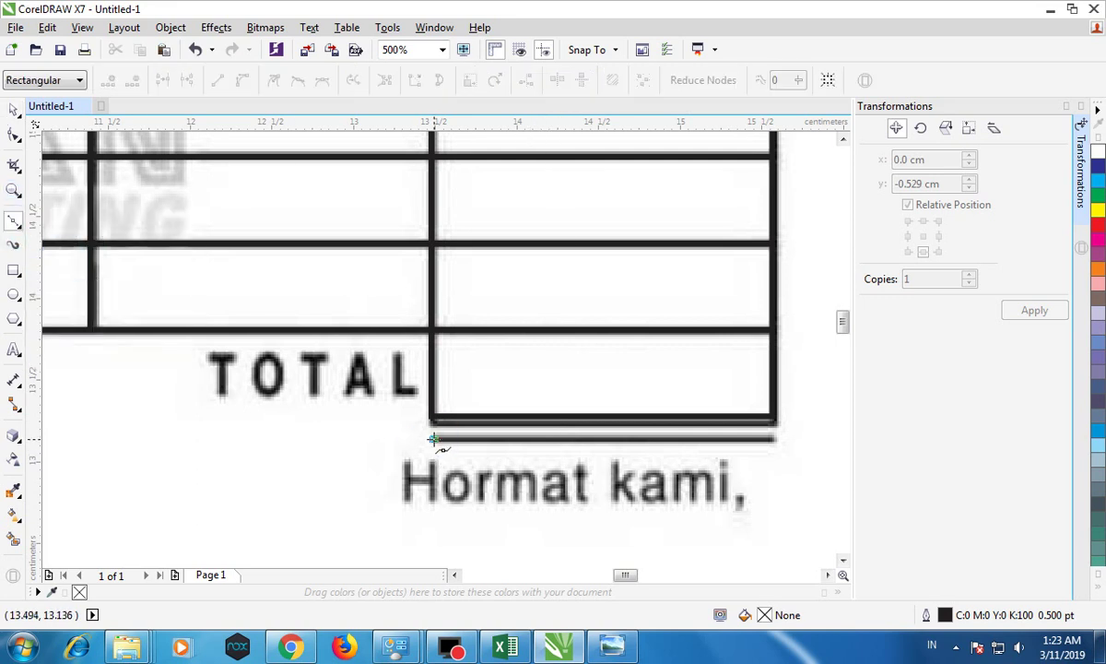
pyautogui.click(775, 440)
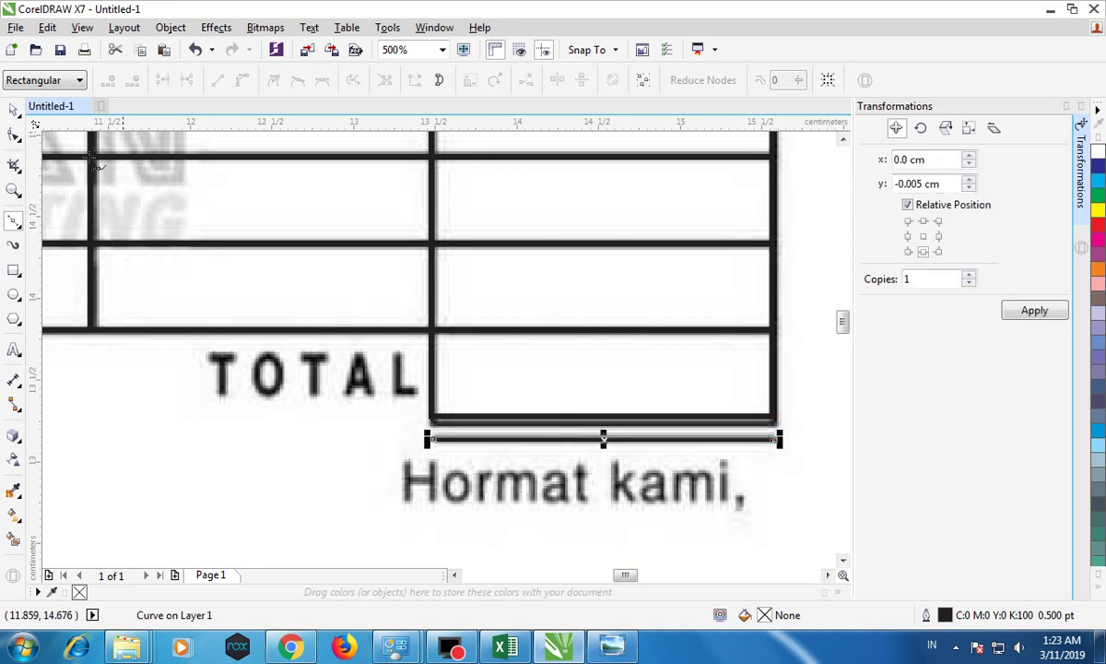
pyautogui.click(13, 109)
pyautogui.click(545, 80)
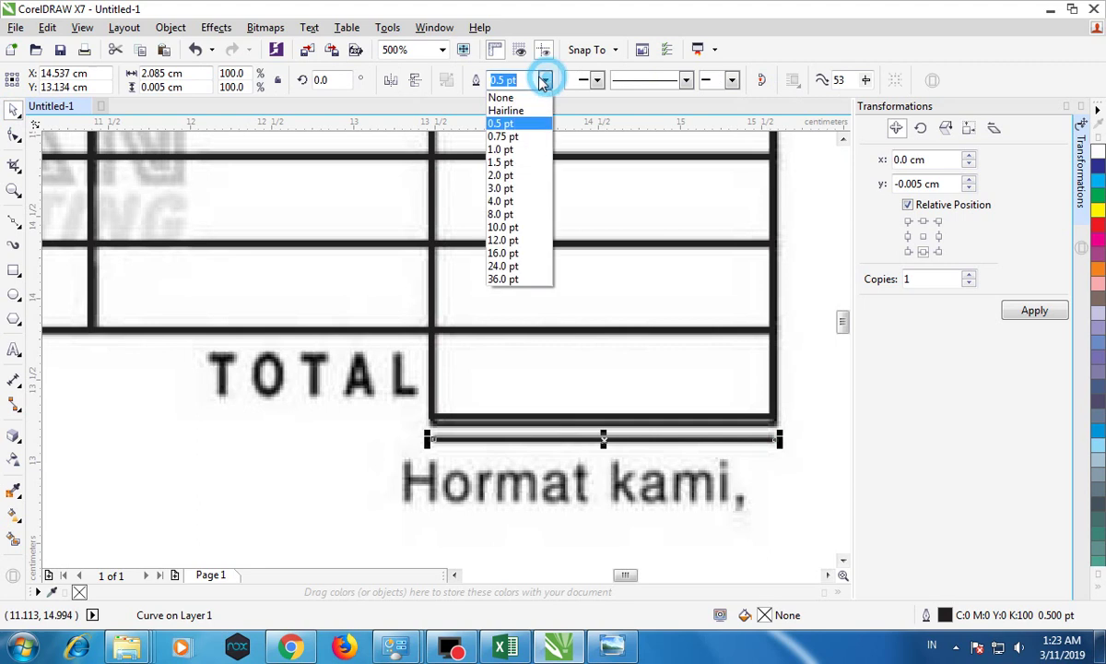
pyautogui.click(514, 144)
pyautogui.scroll(-3, 518, 315)
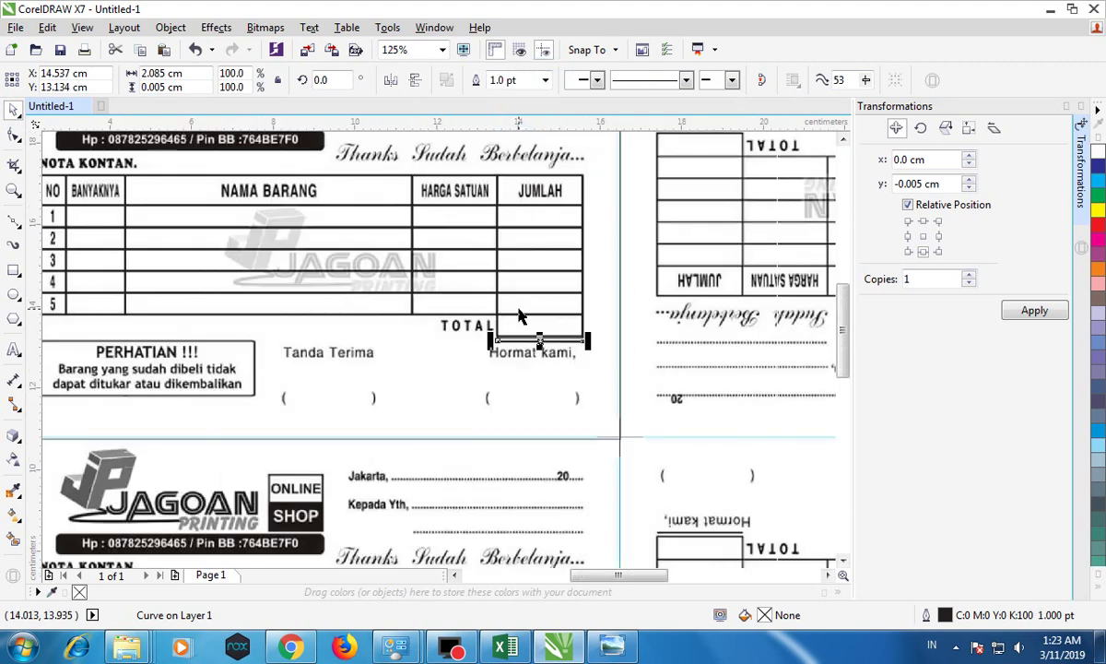
pyautogui.scroll(-1, 527, 336)
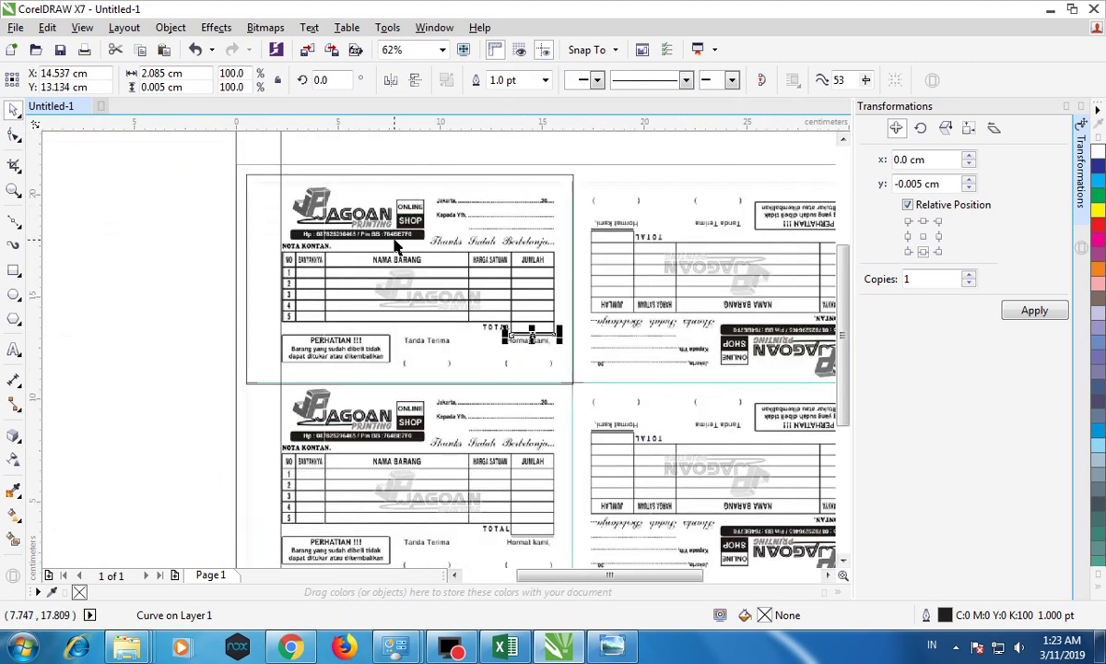
pyautogui.click(247, 140)
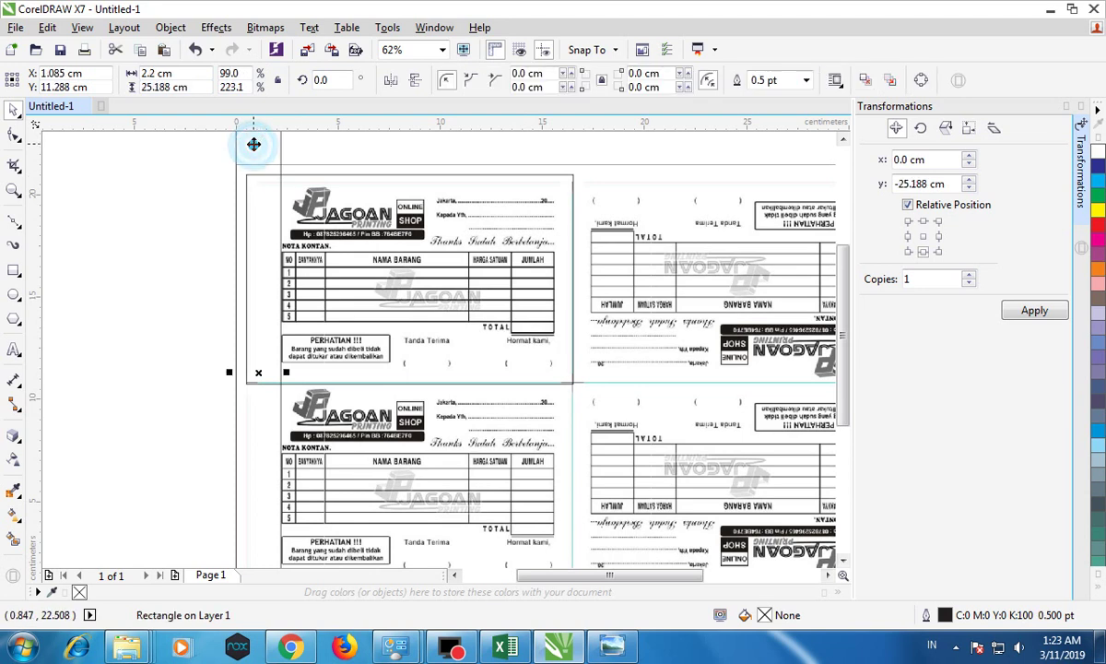
# Step: Delete the tall left-edge rectangle and import logo-jagoan (1).jpg over the receipt's header logo
pyautogui.press('Delete')
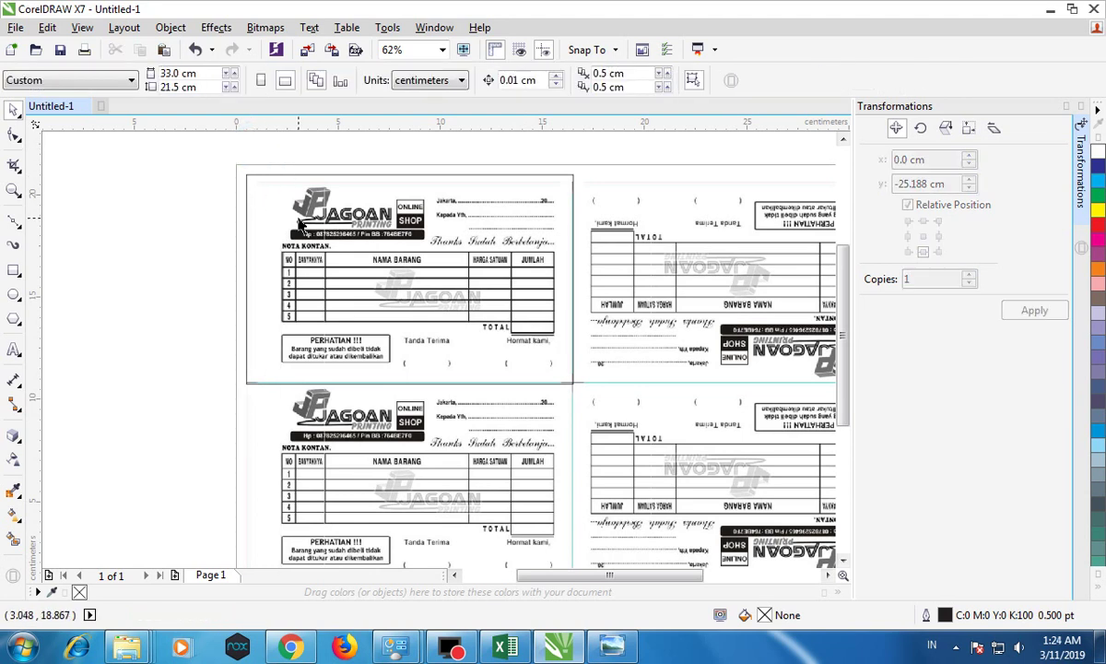
pyautogui.click(17, 28)
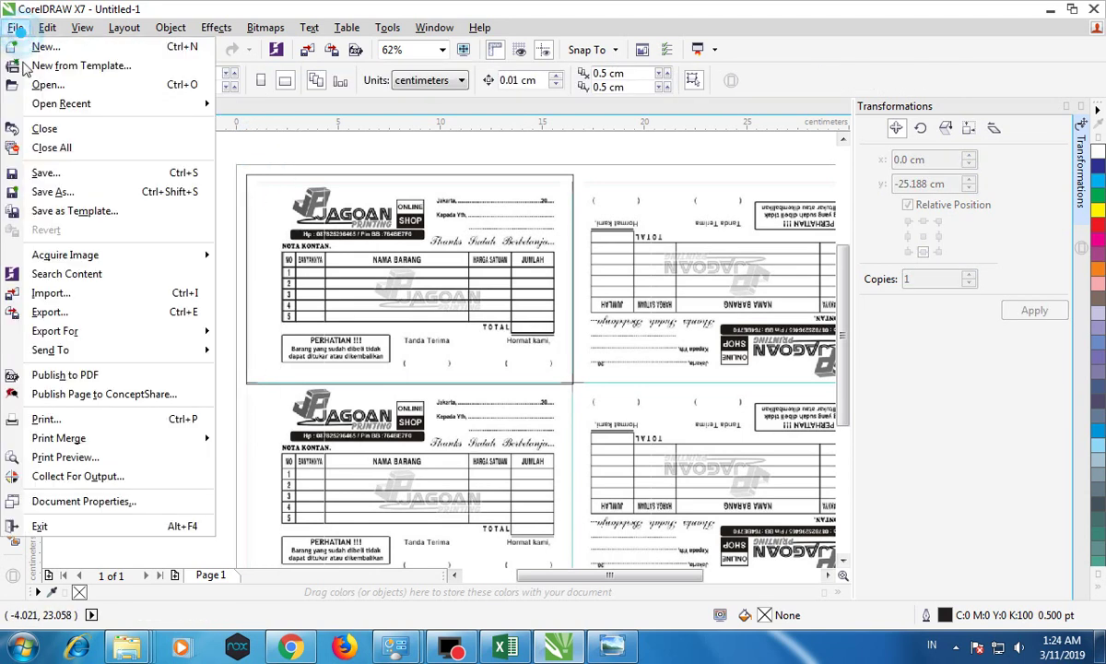
pyautogui.click(74, 293)
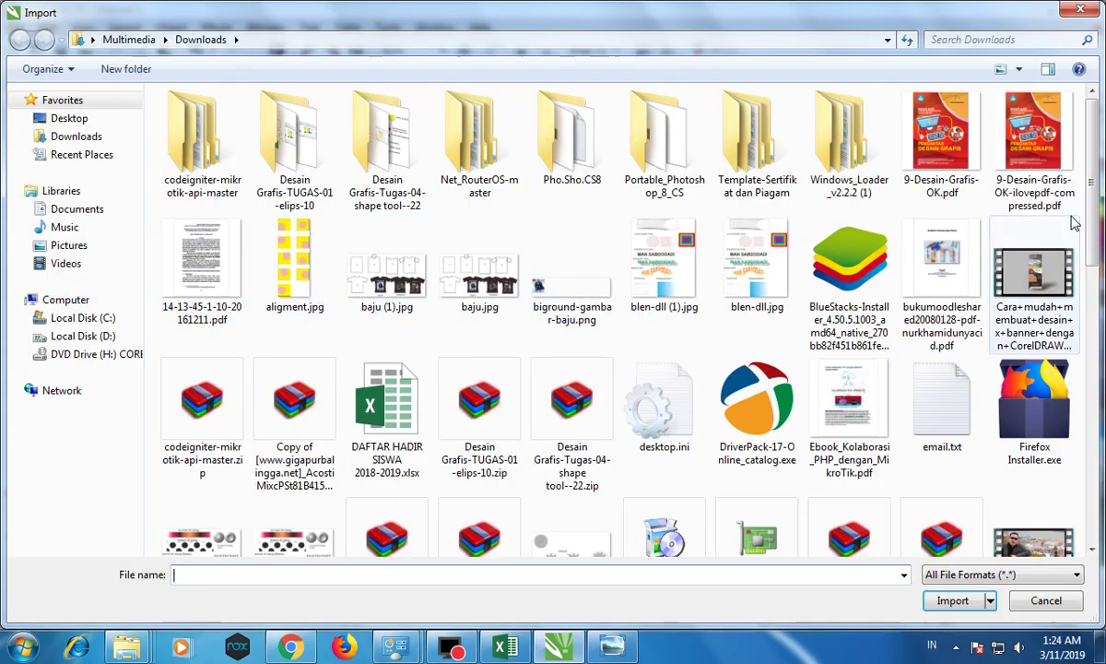
pyautogui.moveTo(1094, 226); pyautogui.dragTo(1099, 366)
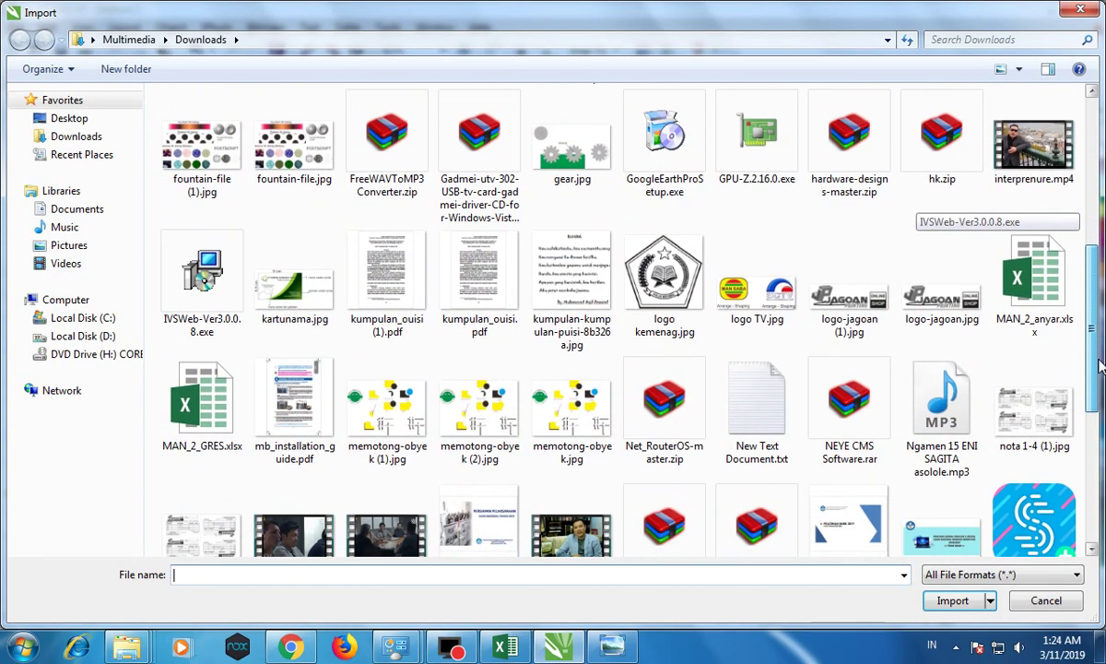
pyautogui.doubleClick(922, 306)
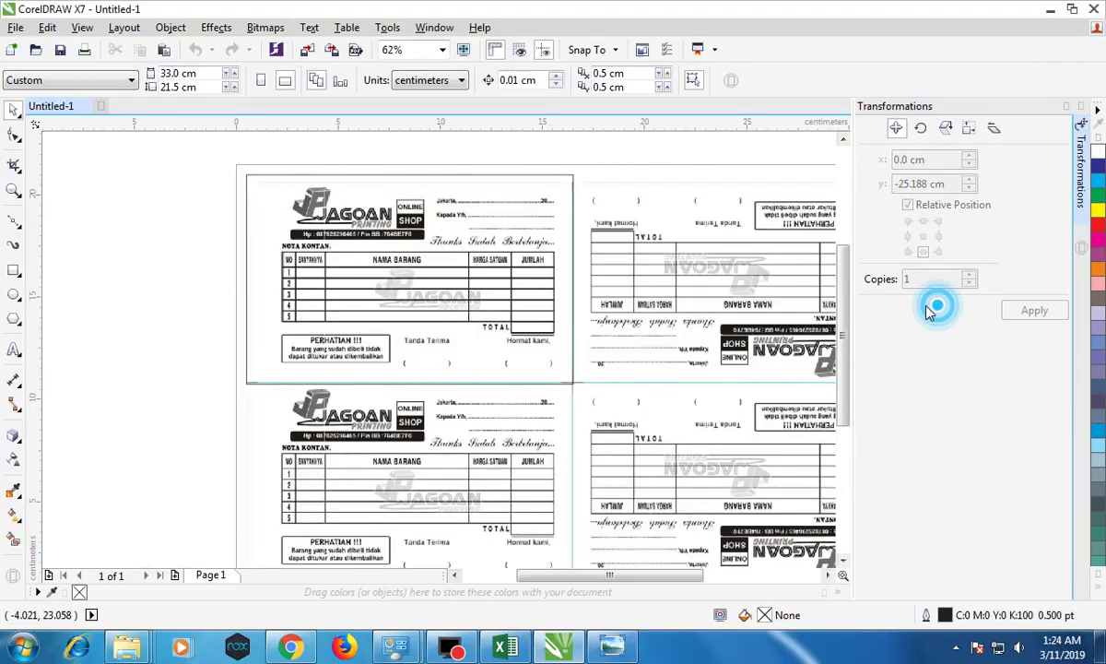
pyautogui.click(165, 166)
pyautogui.moveTo(212, 187); pyautogui.dragTo(332, 188)
pyautogui.scroll(2, 336, 217)
pyautogui.scroll(3, 336, 217)
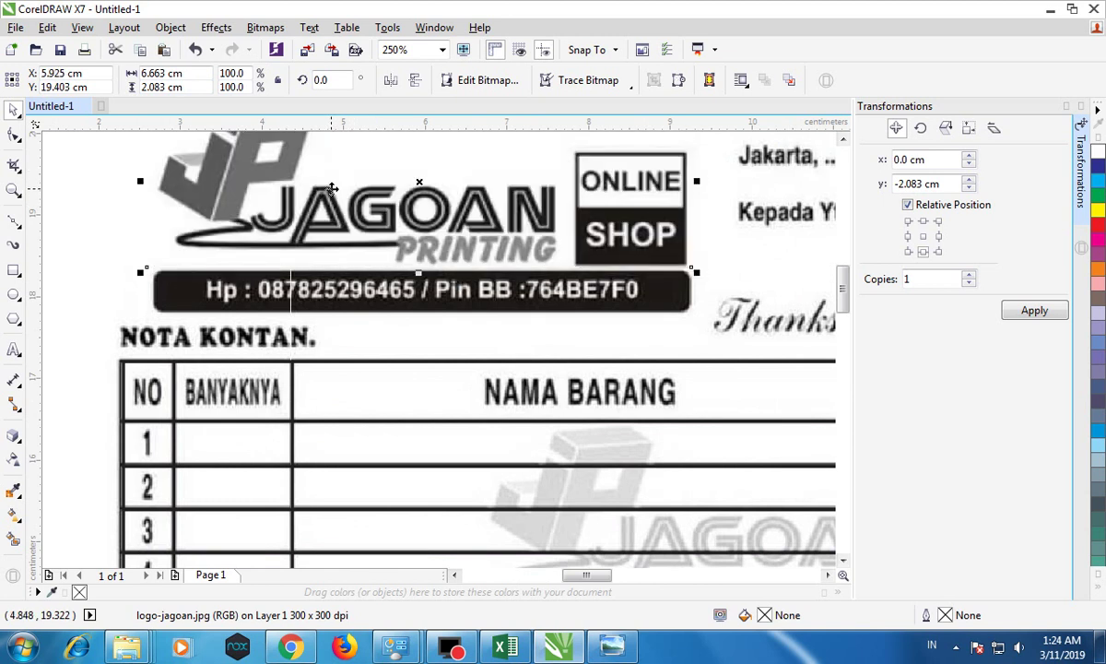
pyautogui.scroll(-2, 332, 188)
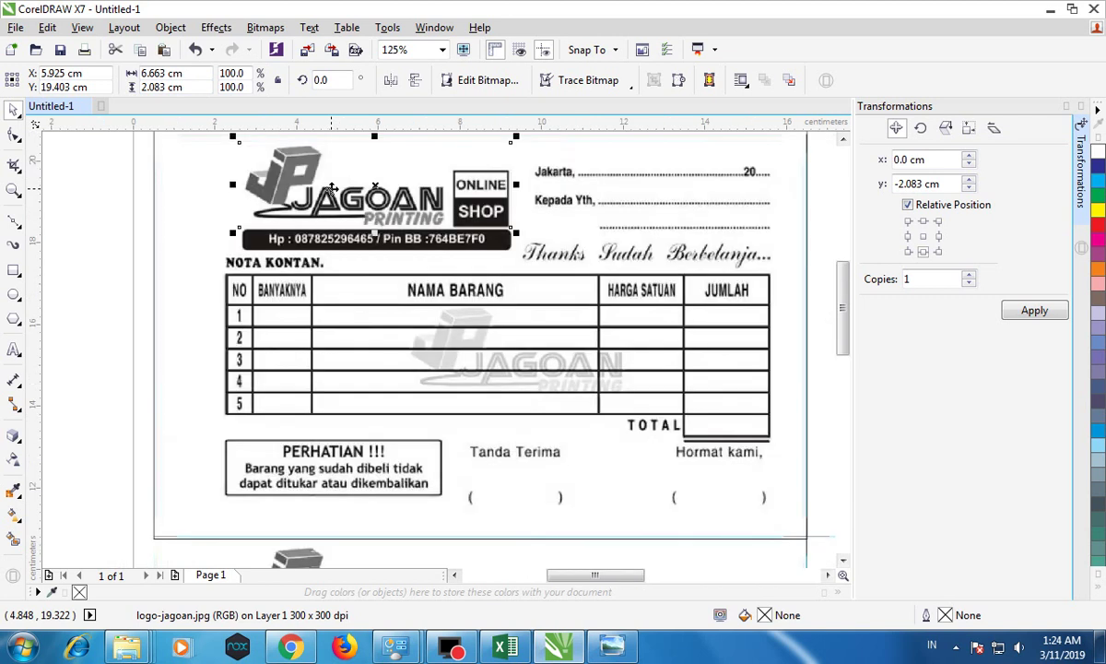
# Step: Draw a rectangle over the black contact-number bar beneath the logo
pyautogui.click(14, 269)
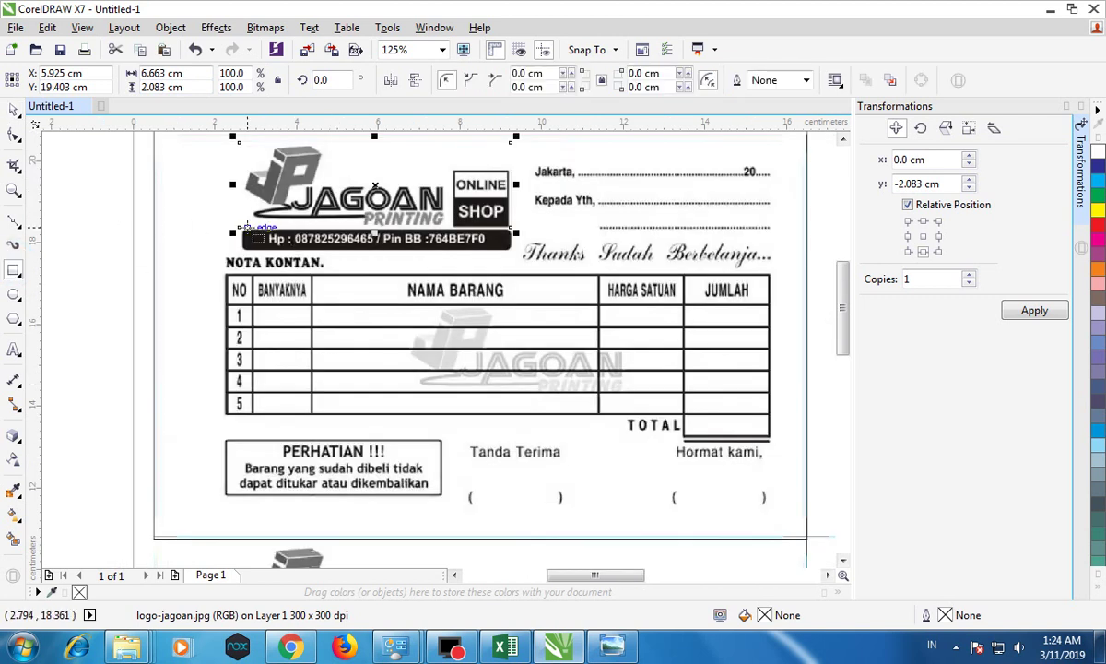
pyautogui.moveTo(239, 228); pyautogui.dragTo(514, 250)
pyautogui.click(14, 109)
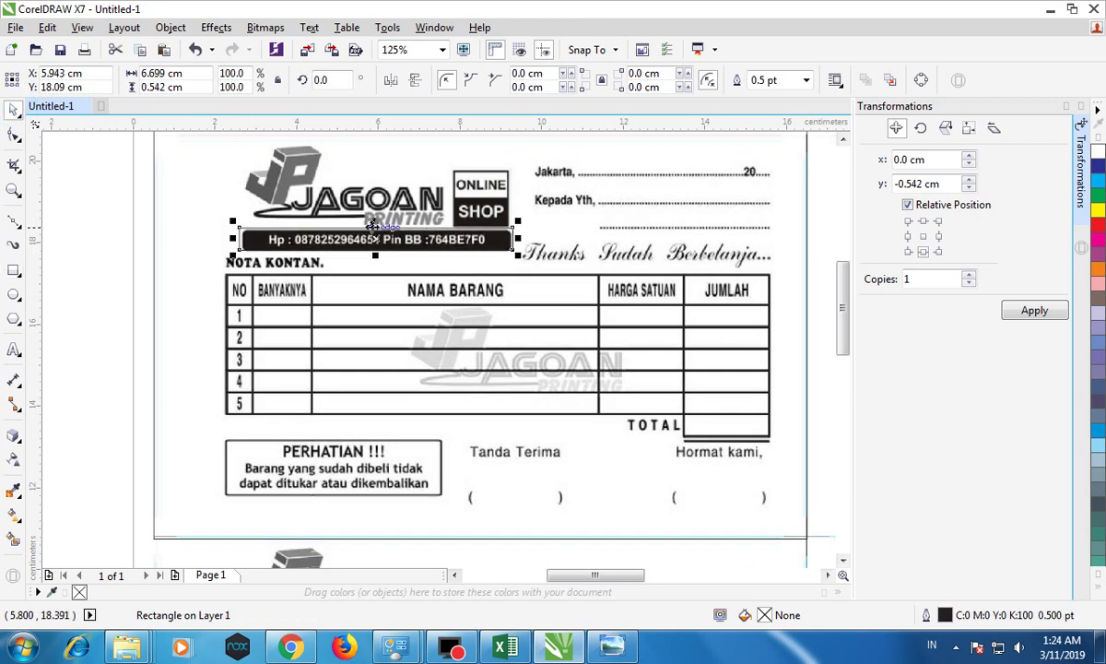
pyautogui.scroll(4, 371, 231)
# Step: Fit the rectangle's top, right and left edges to the bar, making it 6.551 × 0.497 cm
pyautogui.moveTo(387, 225)
pyautogui.mouseDown()
pyautogui.moveTo(386, 261)
pyautogui.moveTo(390, 234)
pyautogui.mouseUp()
pyautogui.scroll(-4, 390, 235)
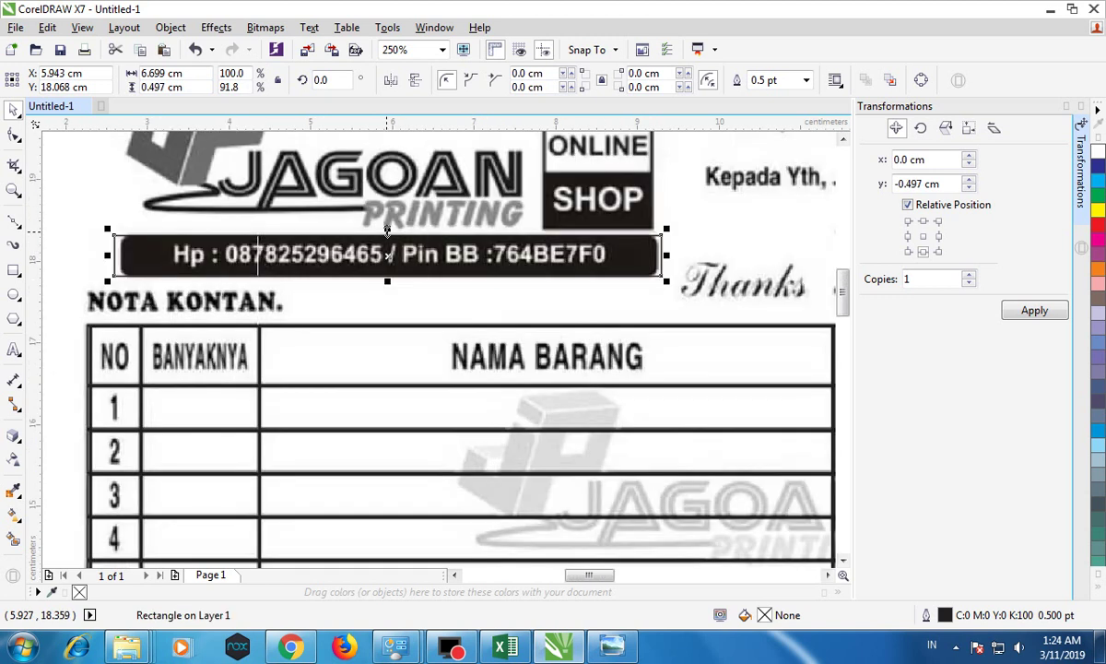
pyautogui.scroll(4, 485, 263)
pyautogui.moveTo(502, 222)
pyautogui.mouseDown()
pyautogui.moveTo(608, 222)
pyautogui.moveTo(501, 221)
pyautogui.mouseUp()
pyautogui.scroll(-4, 384, 222)
pyautogui.scroll(6, 143, 245)
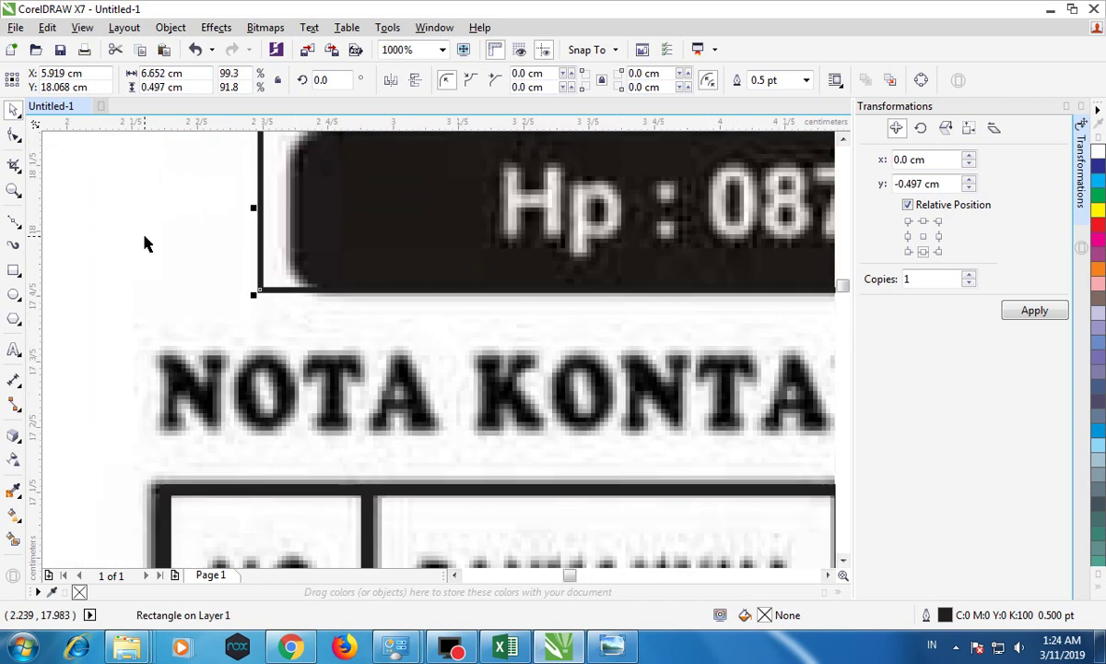
pyautogui.moveTo(249, 209); pyautogui.dragTo(283, 214)
pyautogui.scroll(-4, 283, 214)
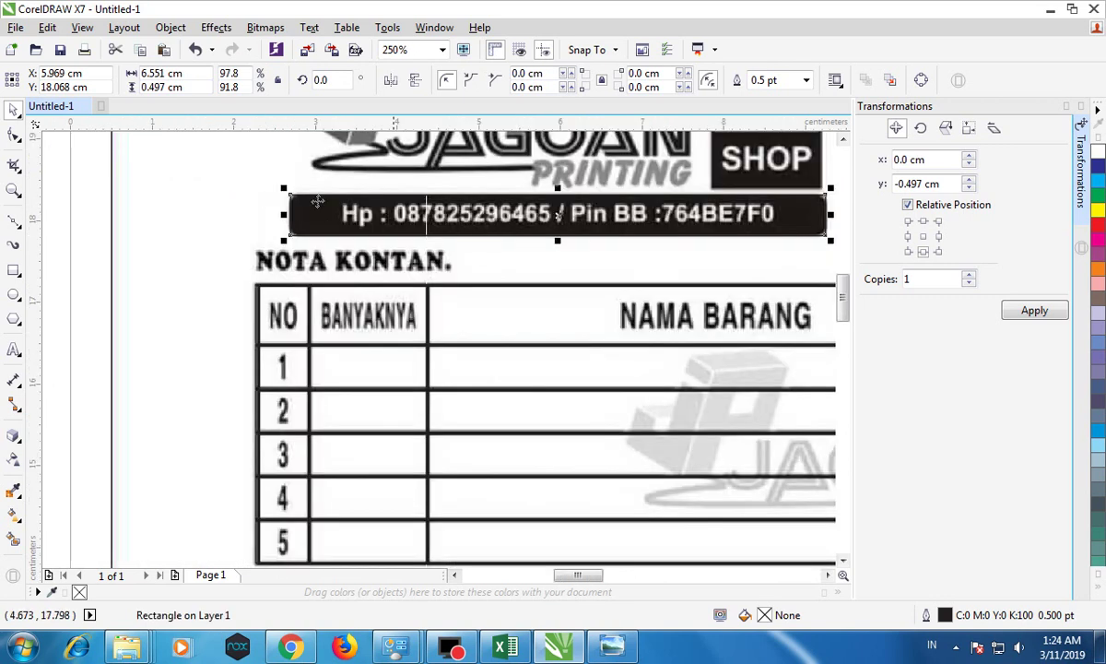
pyautogui.click(14, 136)
pyautogui.scroll(-2, 364, 210)
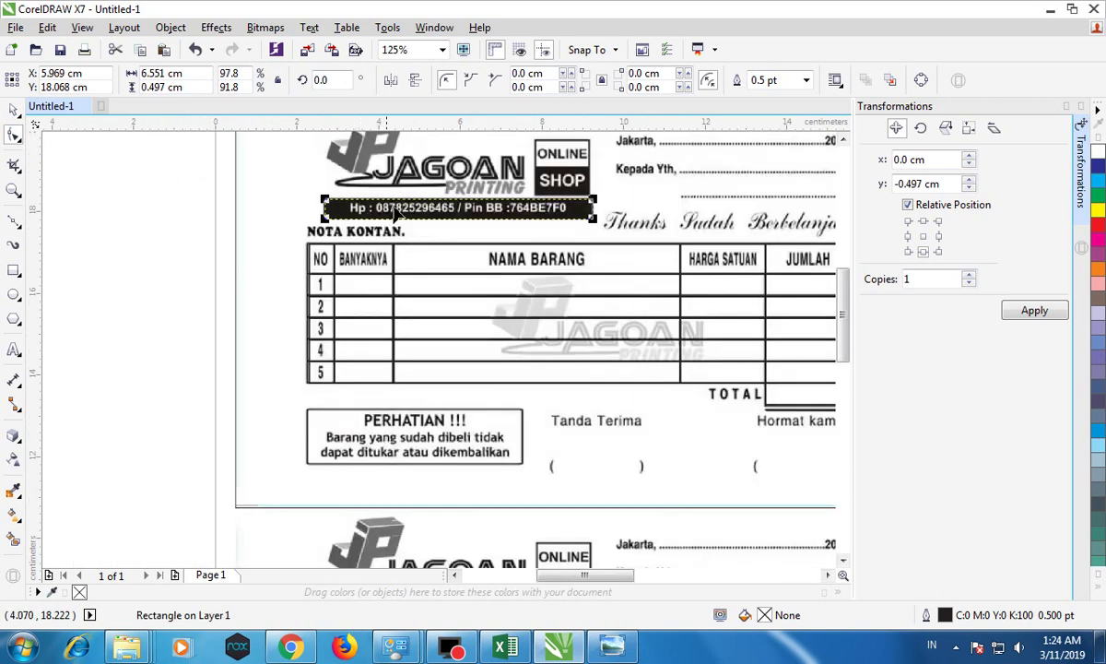
pyautogui.scroll(2, 556, 201)
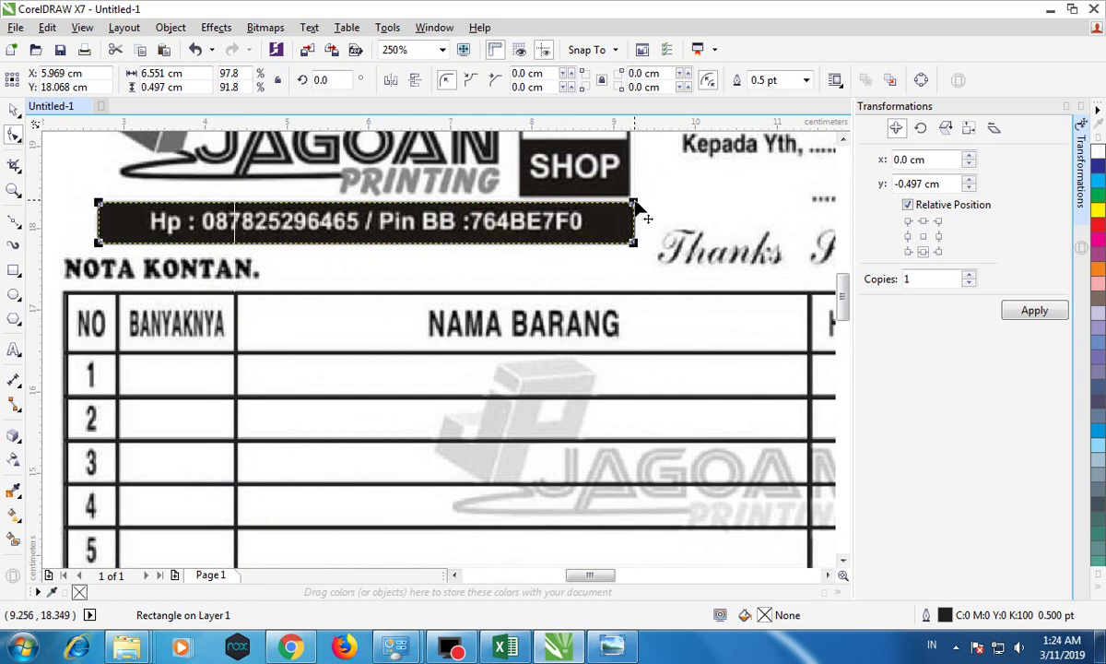
# Step: Round the rectangle's corners to 0.116 cm and fill it solid black
pyautogui.moveTo(636, 204); pyautogui.dragTo(641, 222)
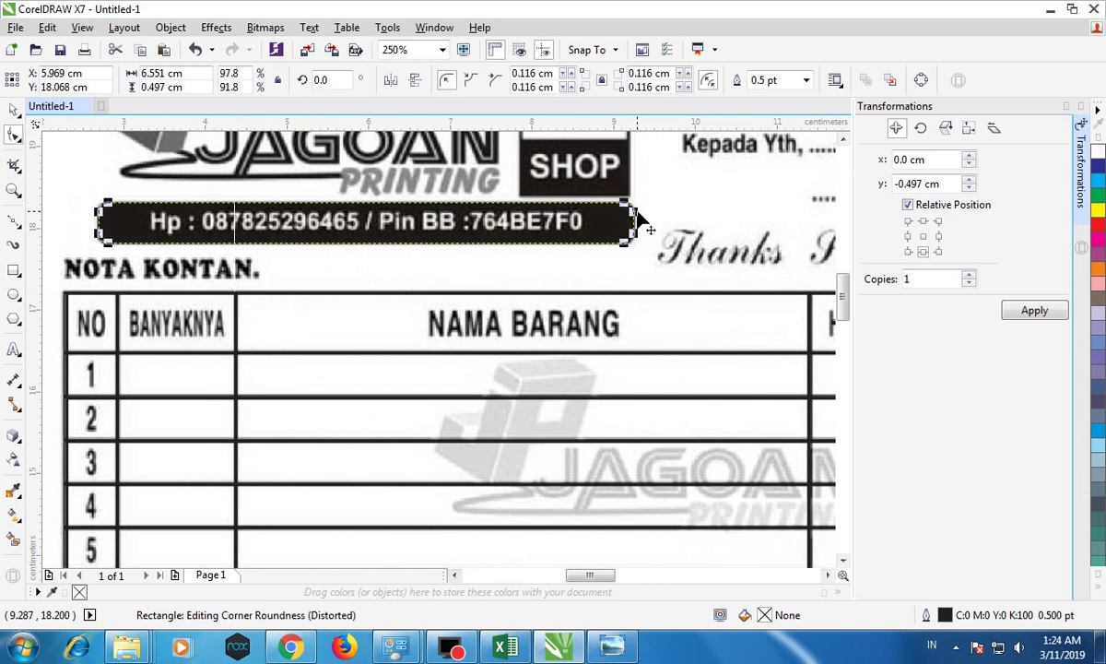
pyautogui.click(11, 110)
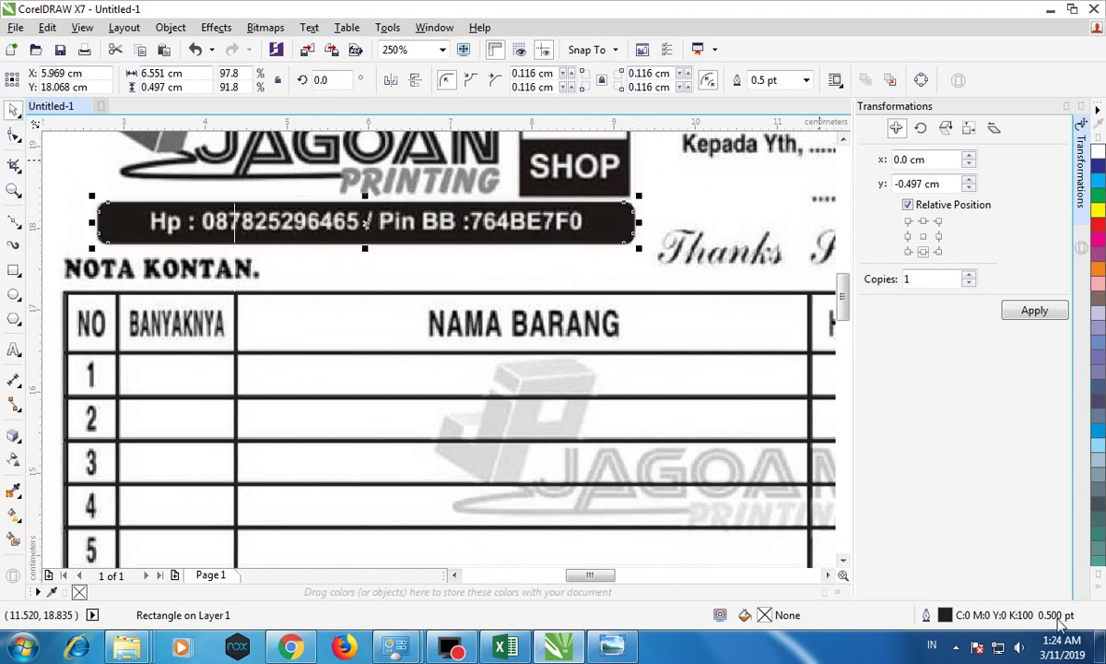
pyautogui.click(1098, 592)
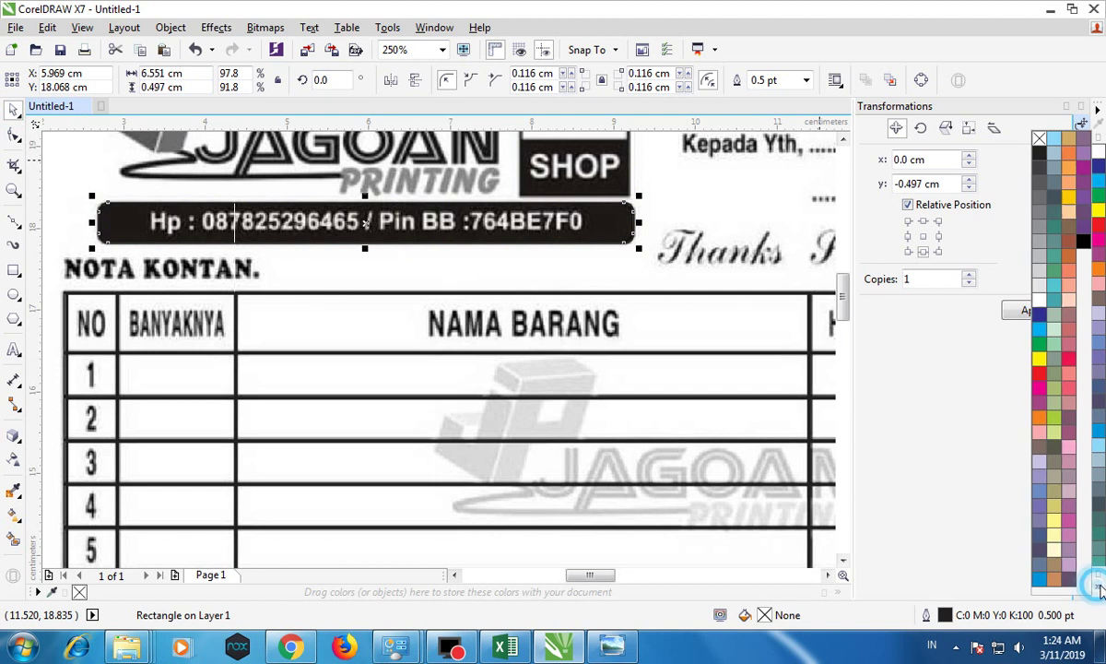
pyautogui.click(1083, 243)
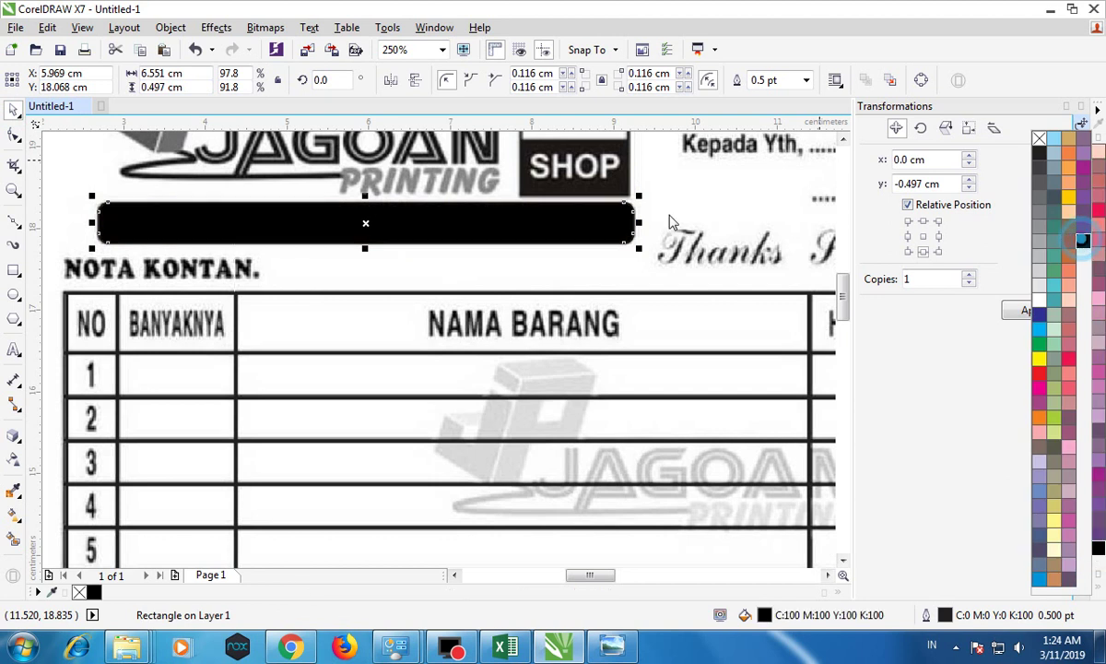
# Step: Move the black bar aside to read the hidden number, undo, and start text beside NAMA BARANG
pyautogui.click(13, 349)
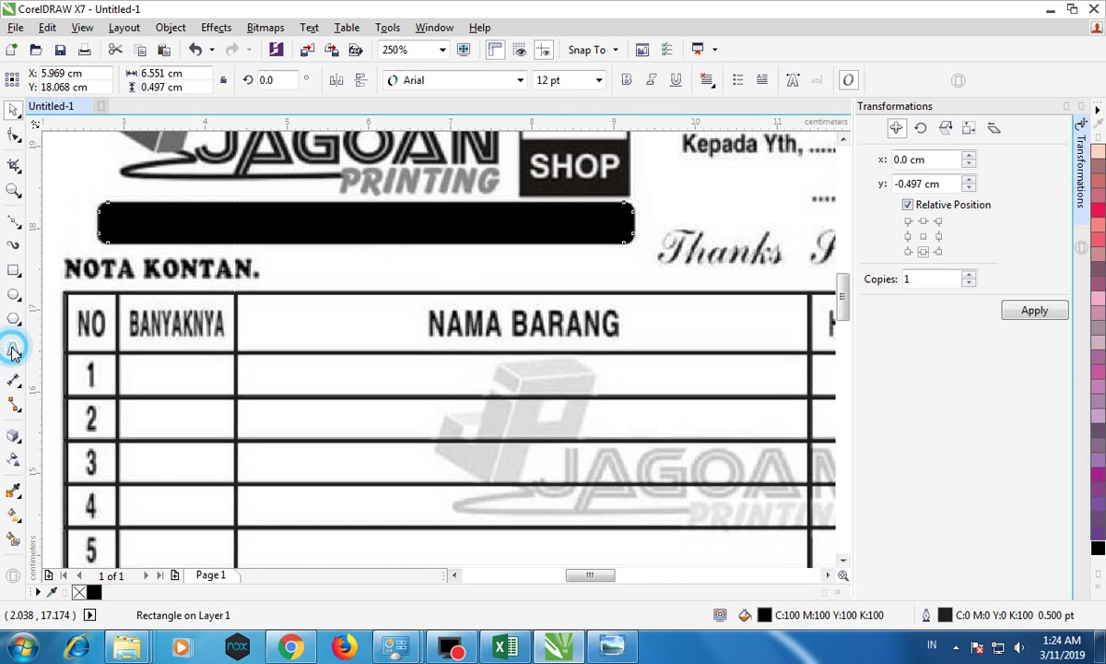
pyautogui.click(181, 308)
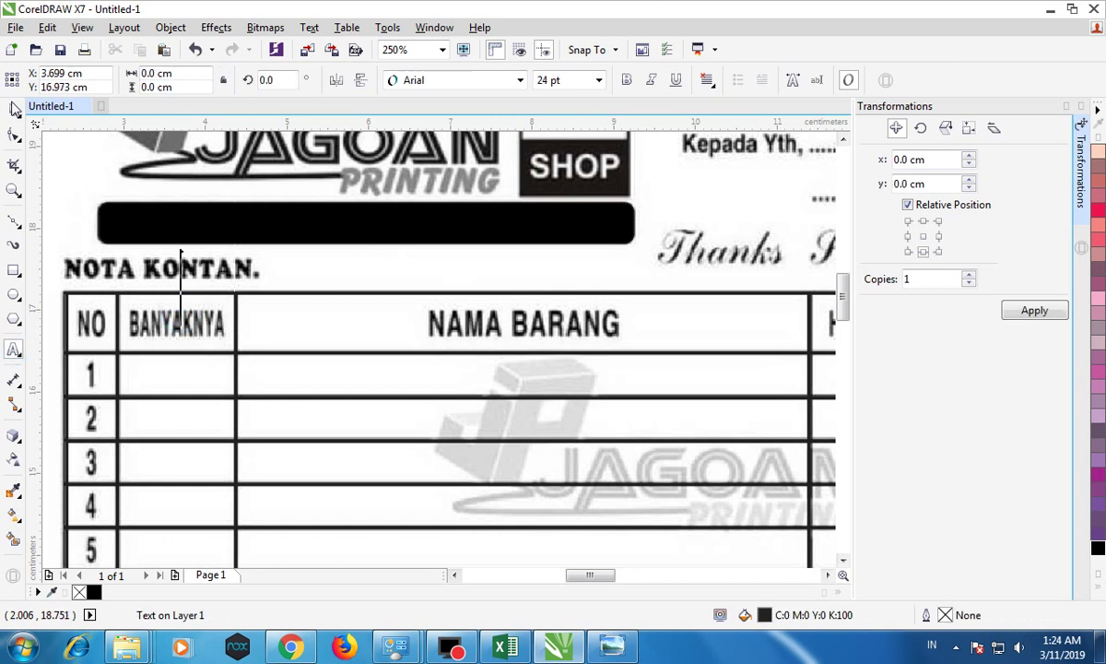
pyautogui.click(14, 109)
pyautogui.moveTo(218, 215); pyautogui.dragTo(292, 291)
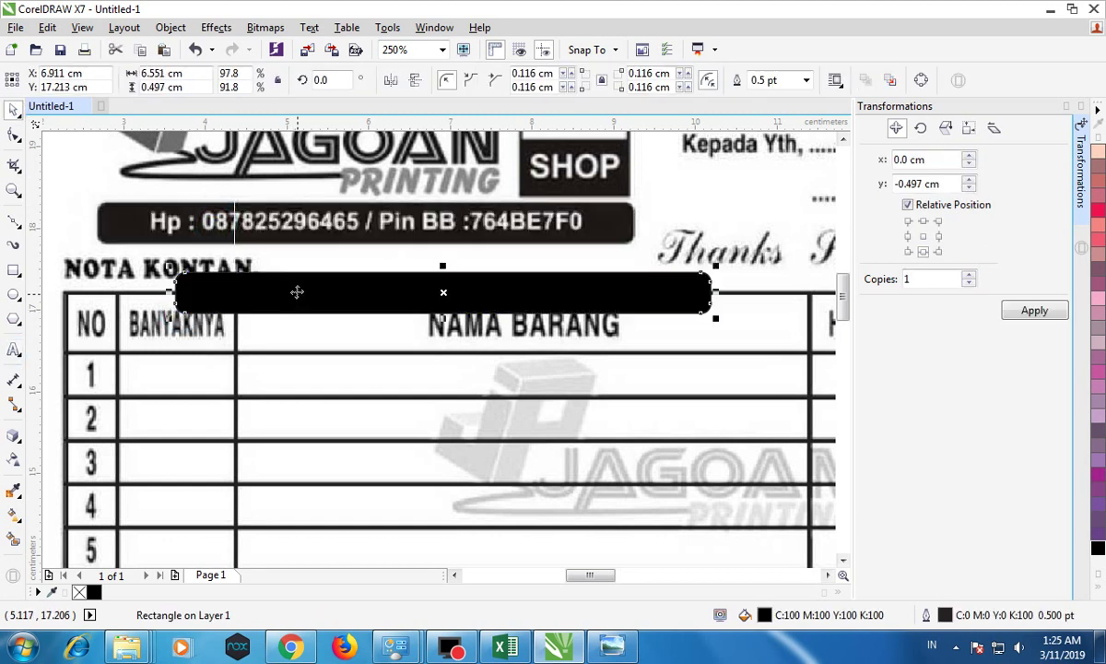
pyautogui.click(195, 48)
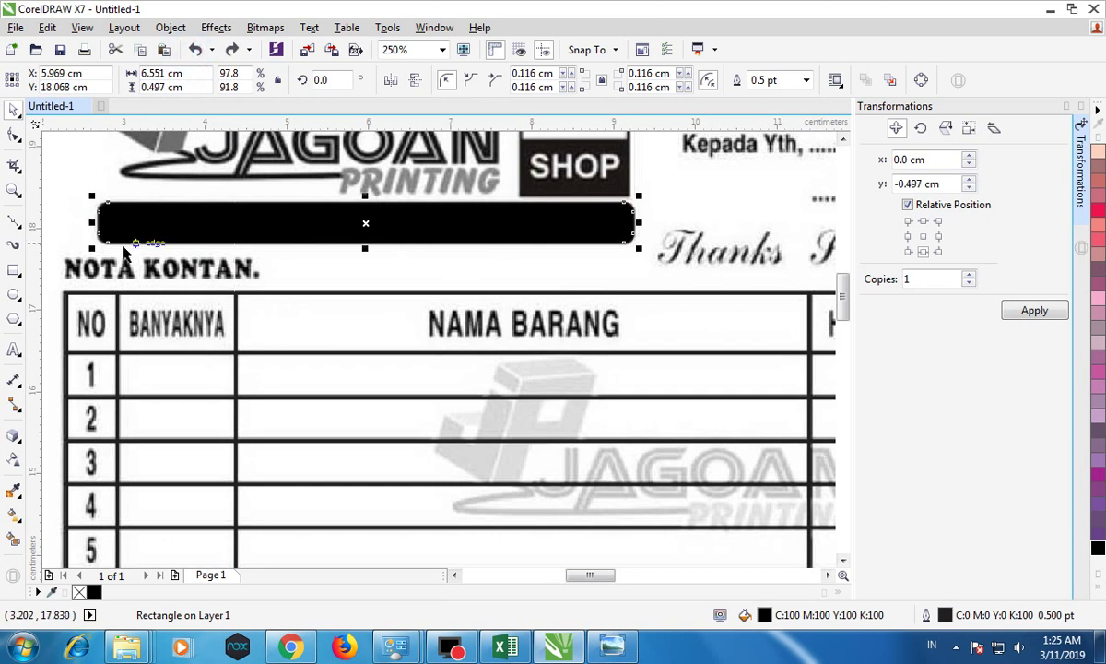
pyautogui.click(14, 348)
pyautogui.click(302, 316)
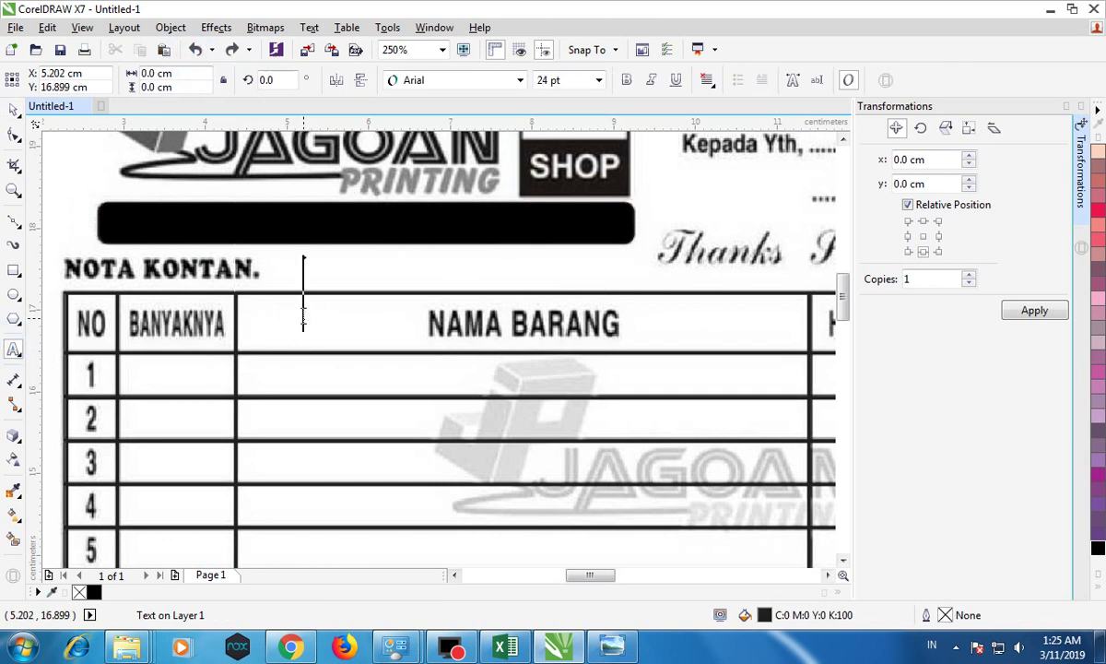
# Step: Type the shop's 'HP :' phone number and shrink the text to fit the bar
pyautogui.write('HP : ')
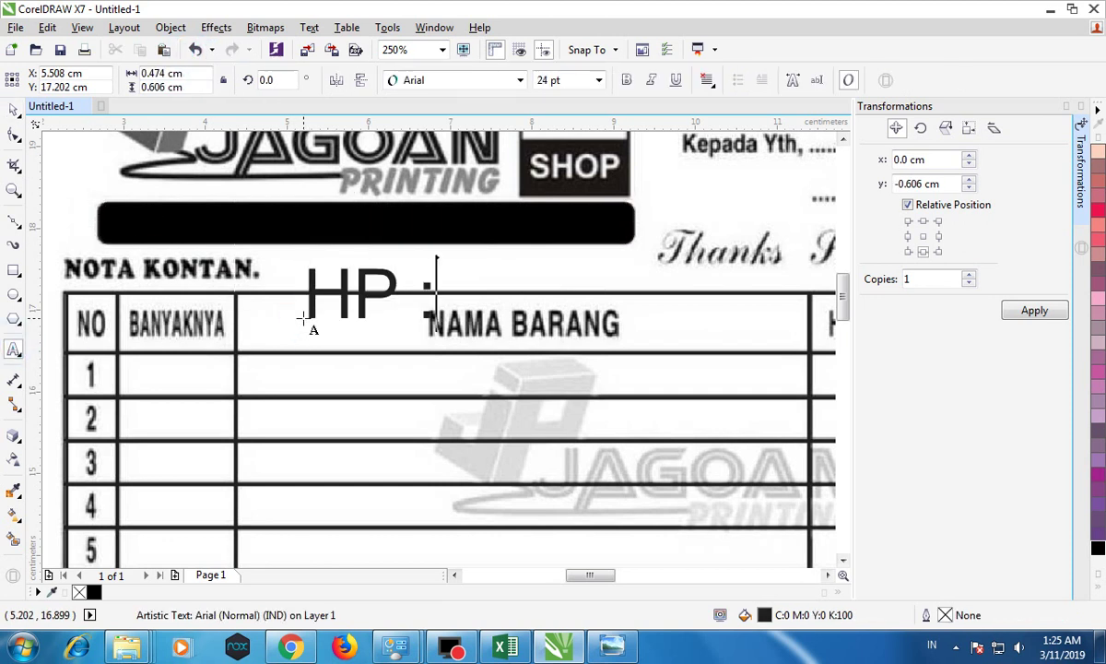
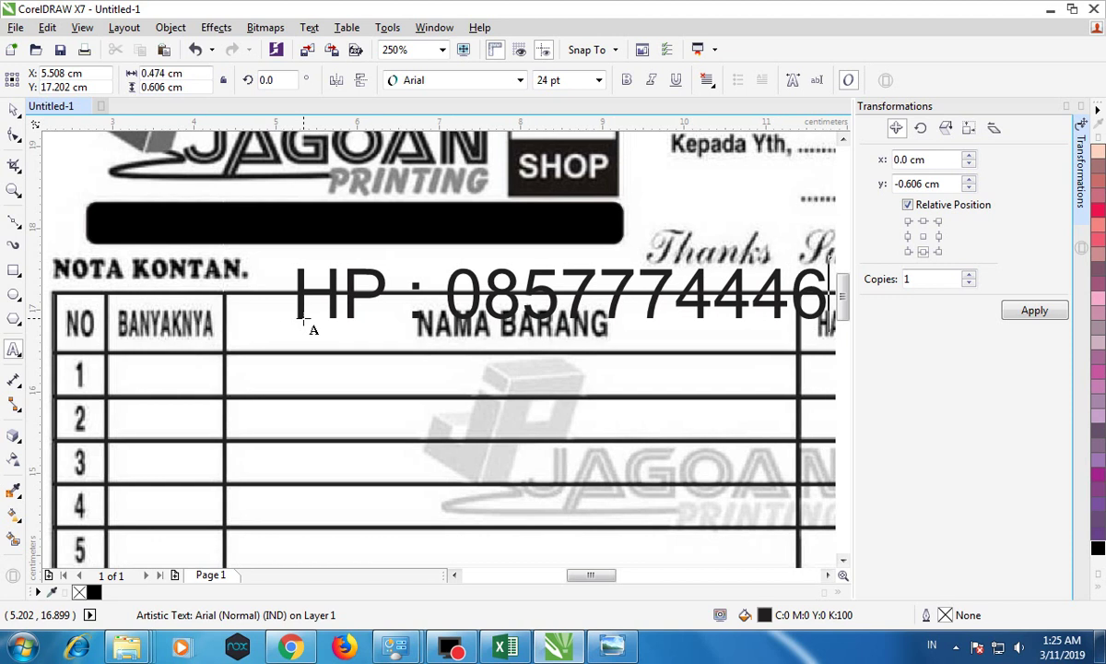
pyautogui.click(13, 109)
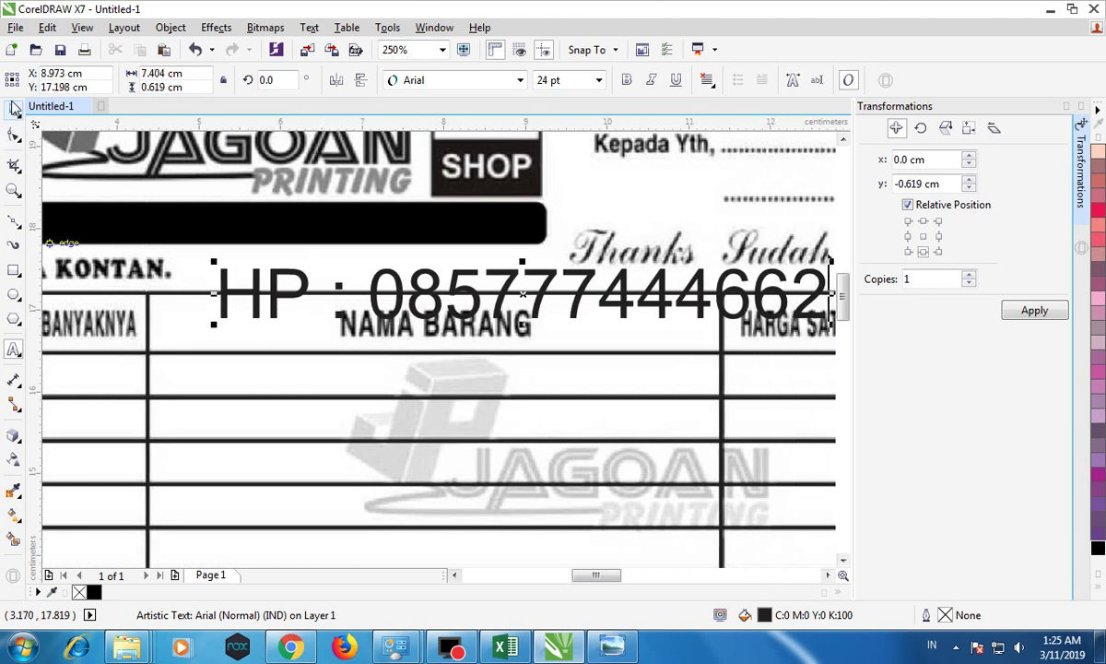
pyautogui.moveTo(513, 272); pyautogui.dragTo(341, 273)
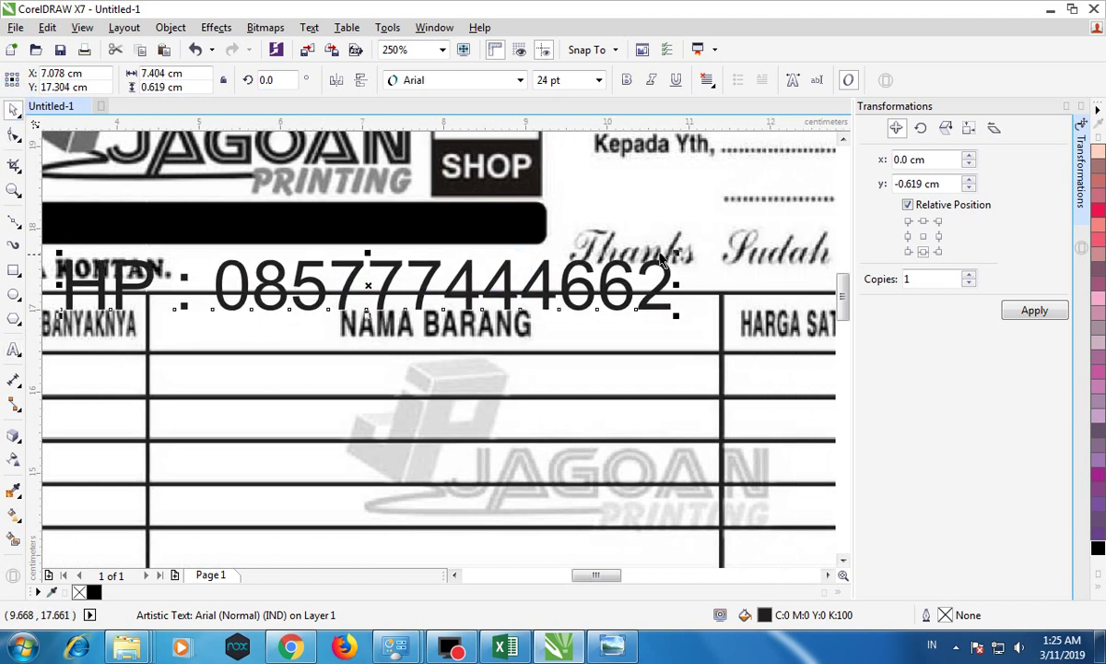
pyautogui.moveTo(662, 262); pyautogui.dragTo(280, 286)
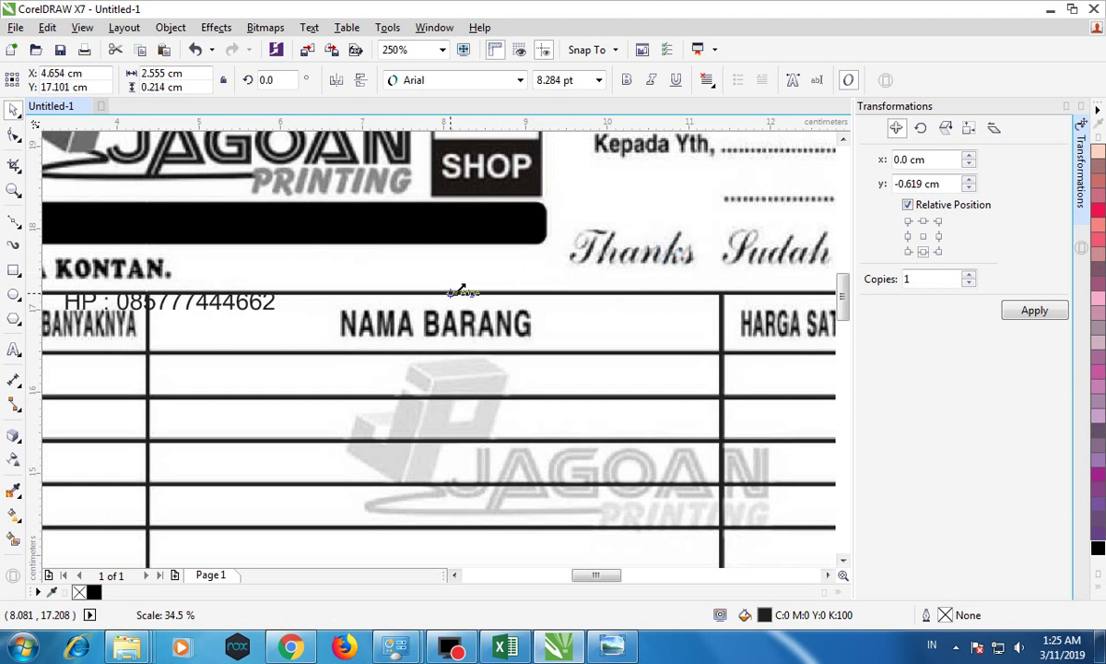
# Step: Colour the phone-number text white and move it onto the black bar
pyautogui.click(1098, 591)
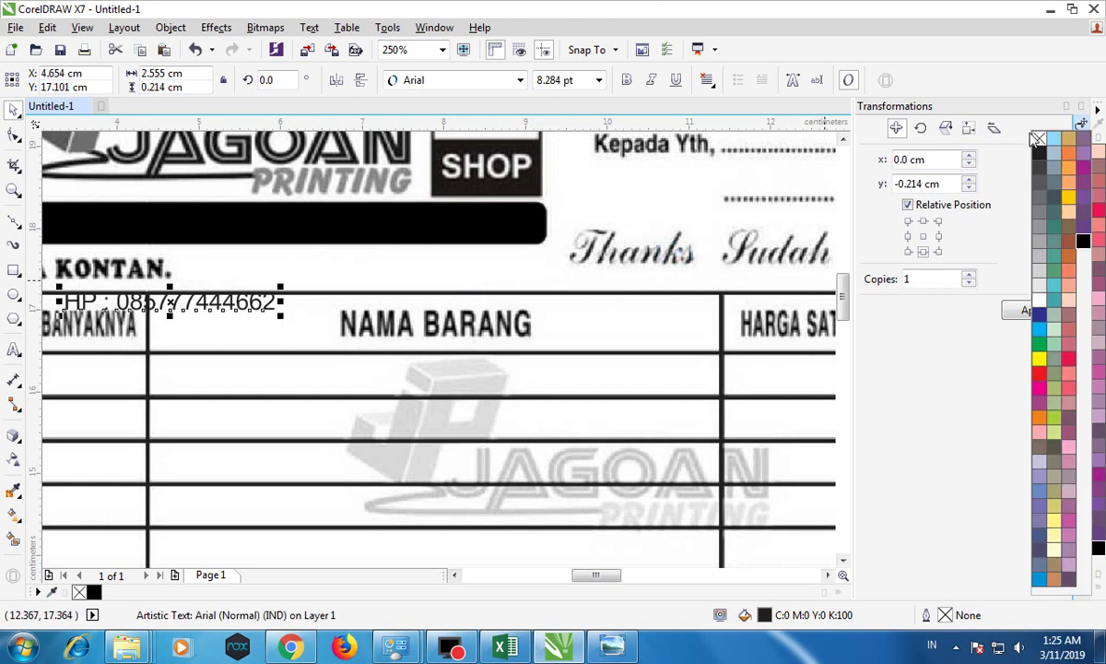
pyautogui.click(1034, 303)
pyautogui.moveTo(170, 307); pyautogui.dragTo(172, 224)
pyautogui.moveTo(595, 574); pyautogui.dragTo(571, 574)
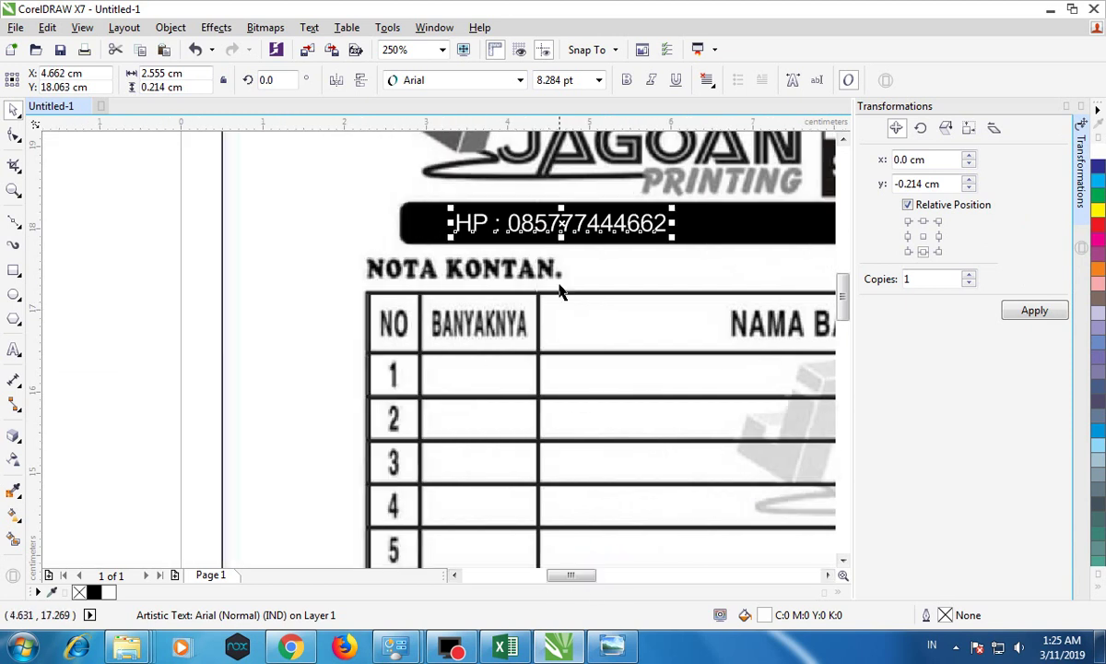
# Step: Make the phone line bold and append '/ WHATSUP' to it
pyautogui.click(626, 80)
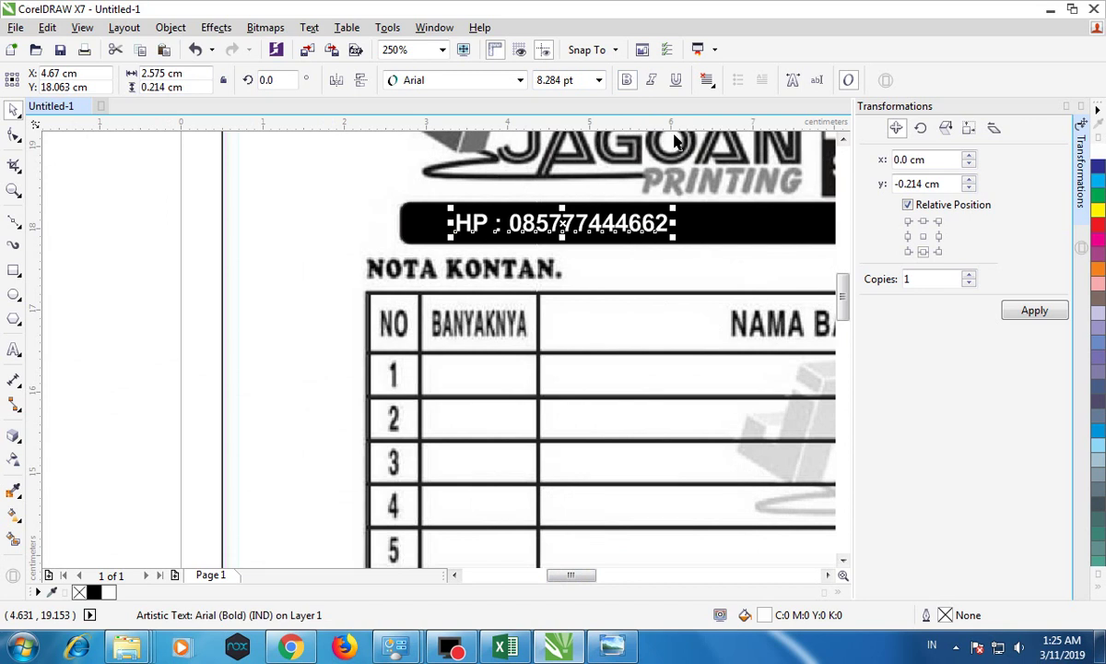
pyautogui.scroll(-1, 638, 140)
pyautogui.hscroll(2, 541, 204)
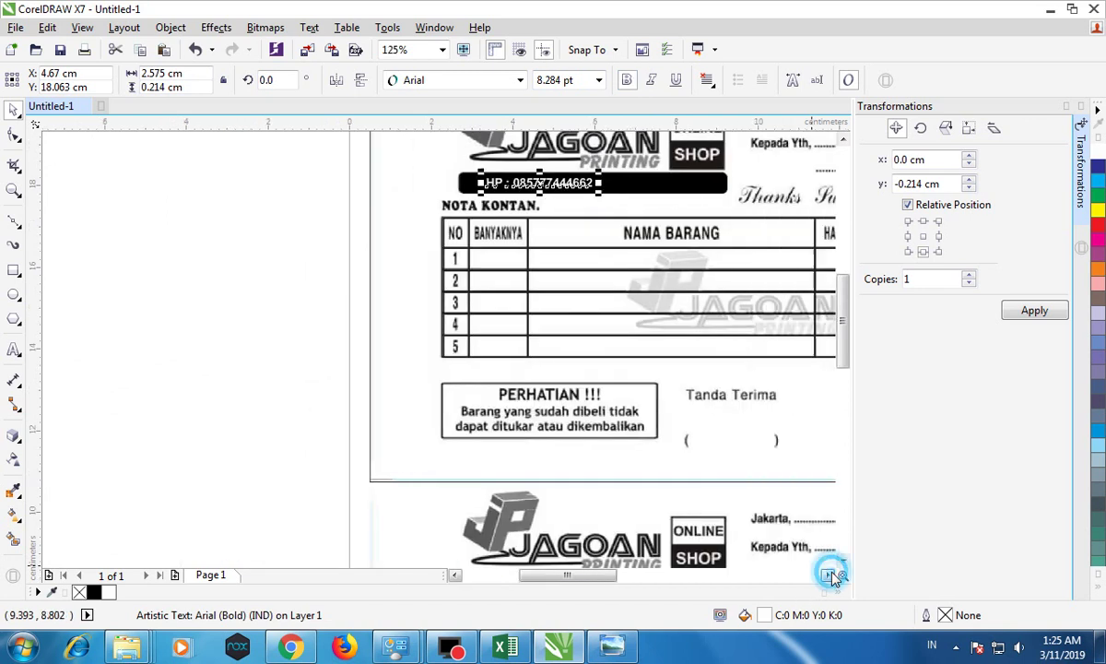
pyautogui.scroll(4, 440, 201)
pyautogui.moveTo(441, 201); pyautogui.dragTo(371, 201)
pyautogui.doubleClick(569, 188)
pyautogui.write('/')
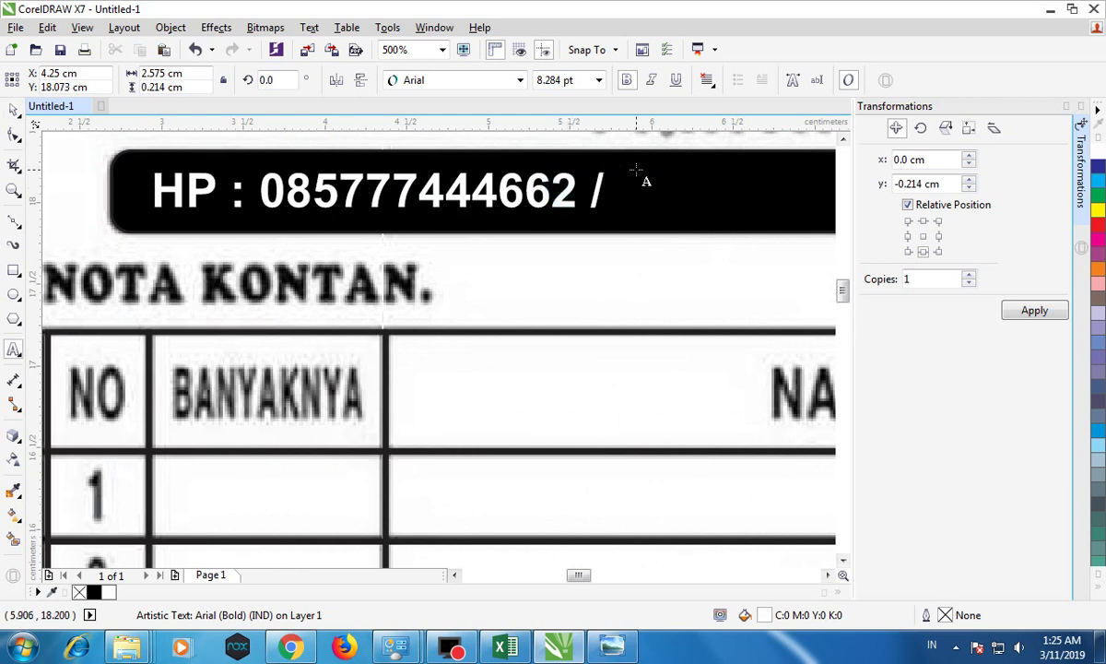
pyautogui.write(' WHATSUP')
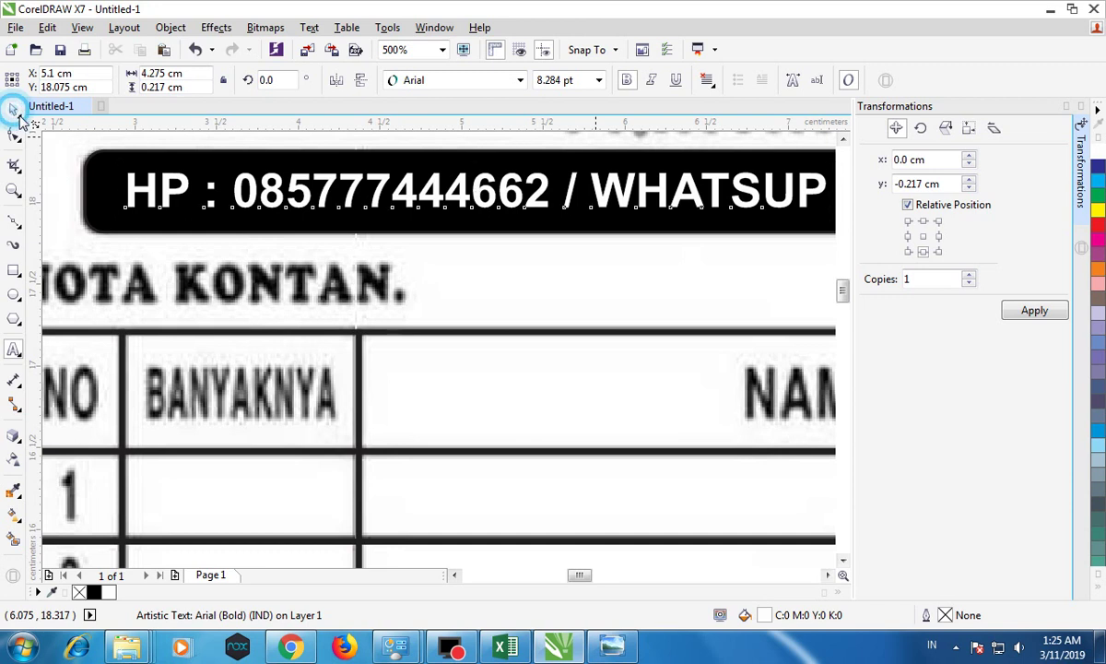
# Step: Widen the phone line's letter spacing and centre it horizontally on the black bar
pyautogui.scroll(-2, 481, 272)
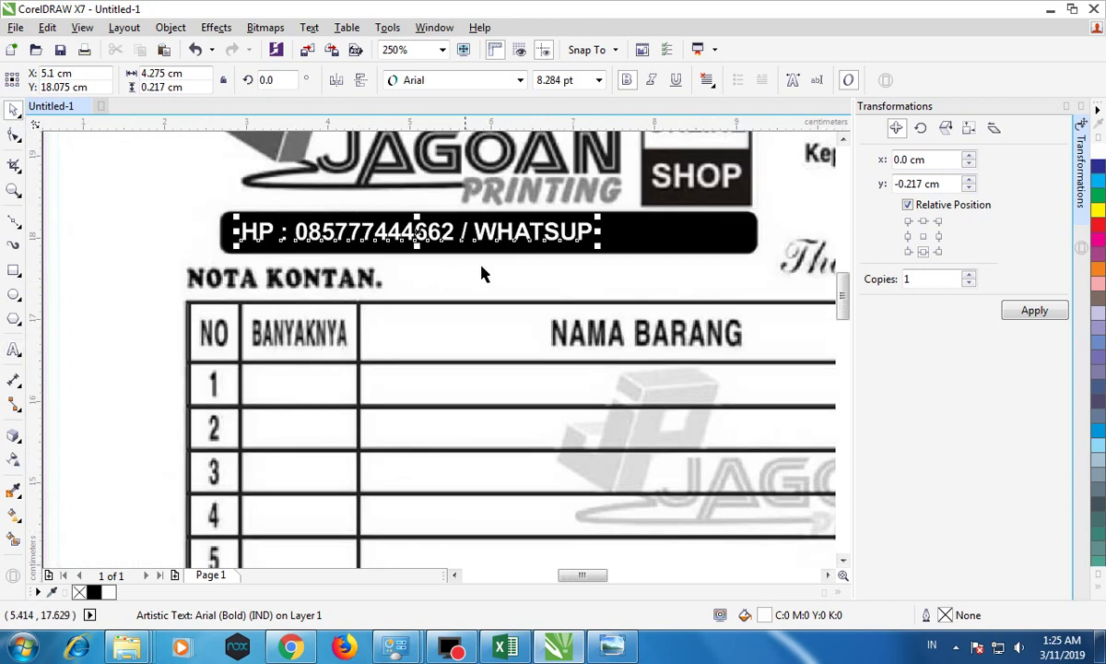
pyautogui.click(14, 137)
pyautogui.moveTo(597, 247); pyautogui.dragTo(775, 258)
pyautogui.click(13, 109)
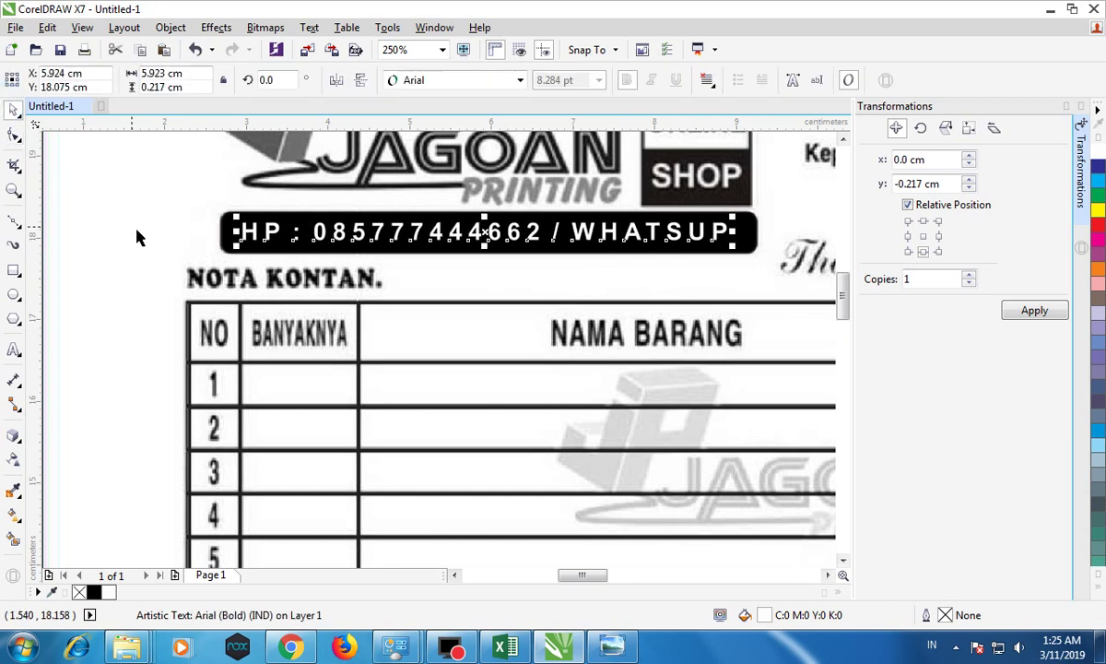
pyautogui.click(176, 219)
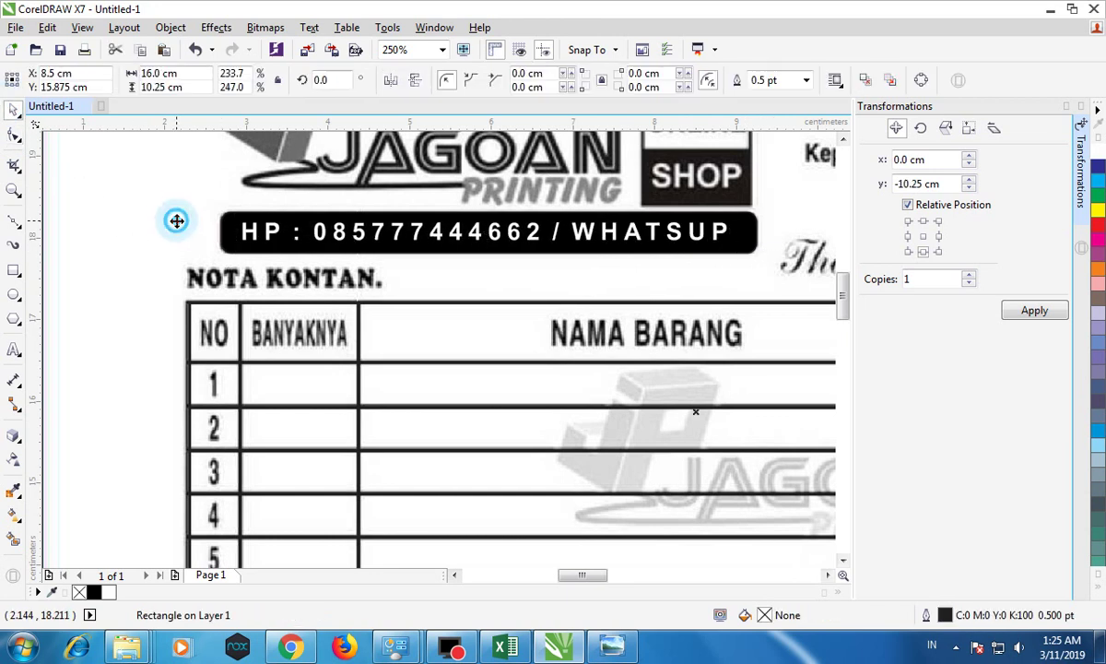
pyautogui.click(267, 237)
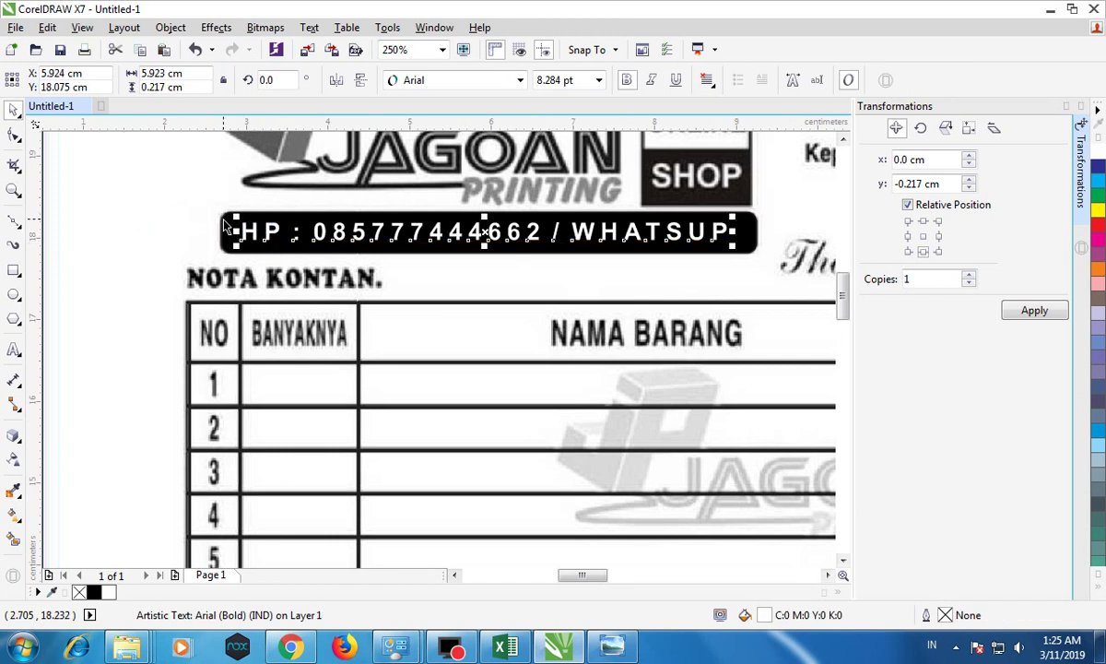
pyautogui.keyDown('shift'); pyautogui.click(229, 225); pyautogui.keyUp('shift')
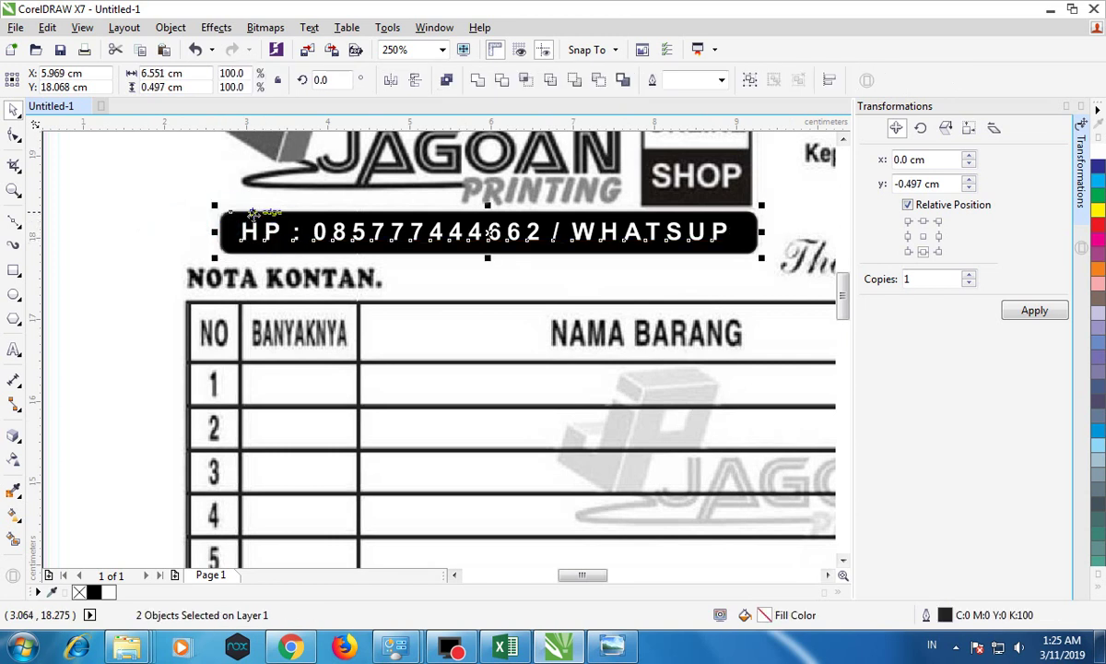
pyautogui.press('c')
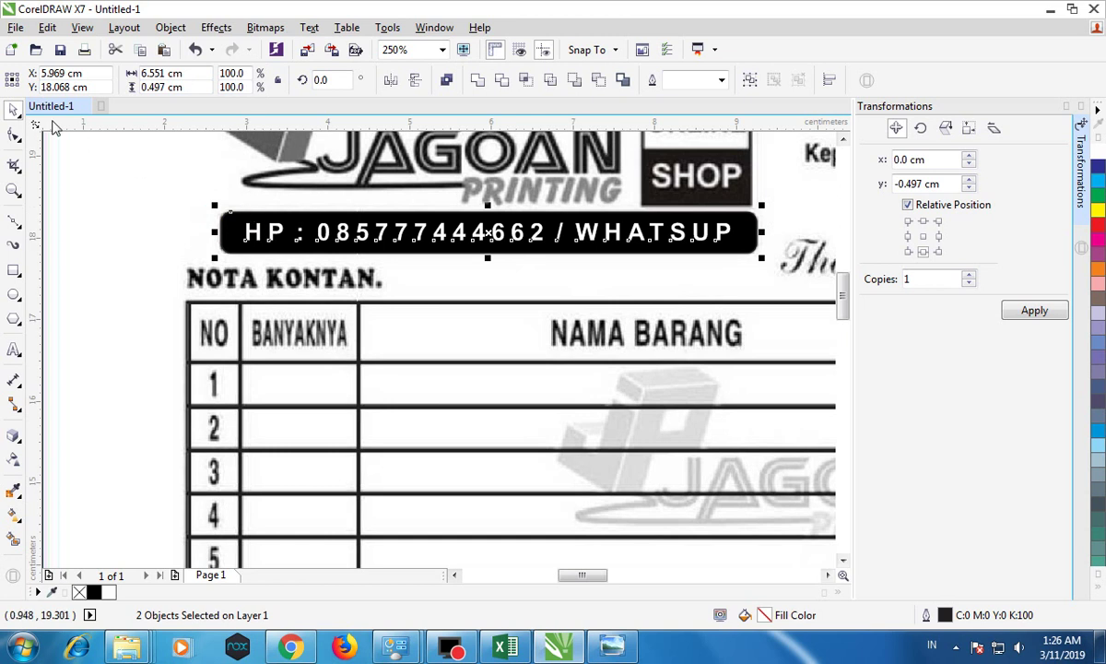
pyautogui.scroll(-2, 82, 148)
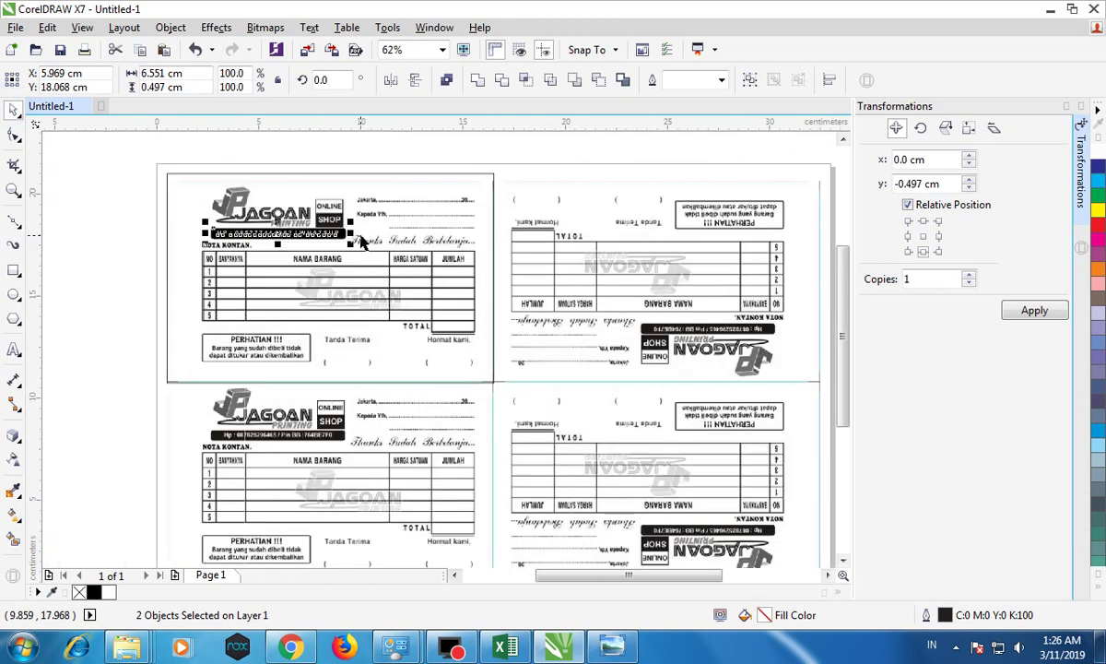
pyautogui.scroll(1, 373, 225)
pyautogui.scroll(1, 373, 225)
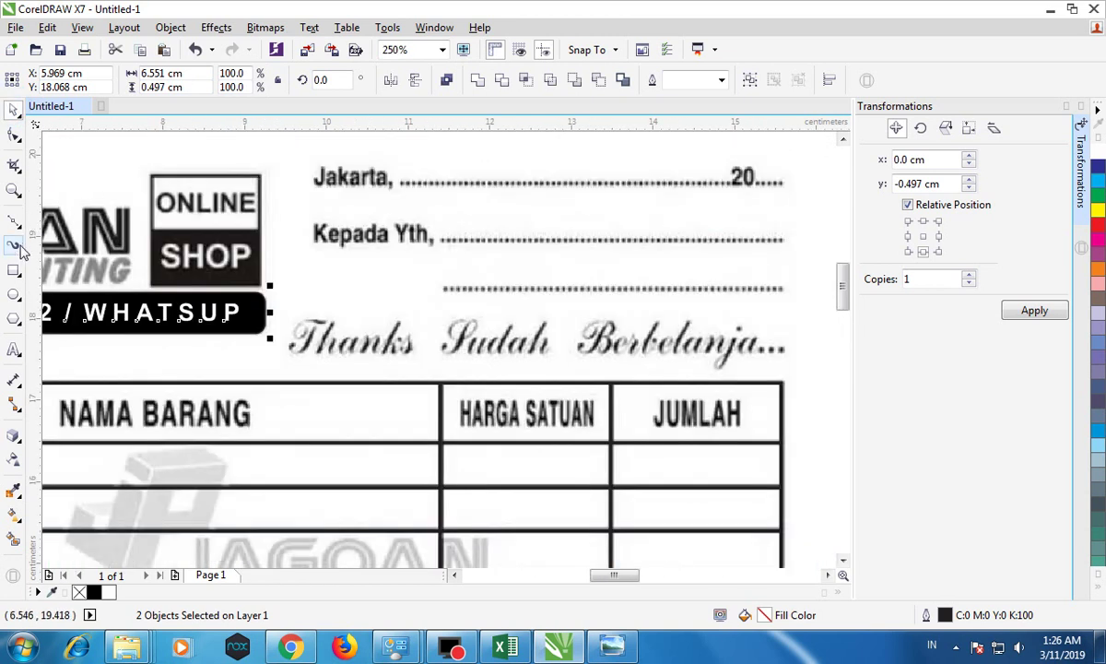
# Step: Add a 'Bantul' text near Jakarta and set it to 8 pt
pyautogui.click(14, 349)
pyautogui.click(335, 205)
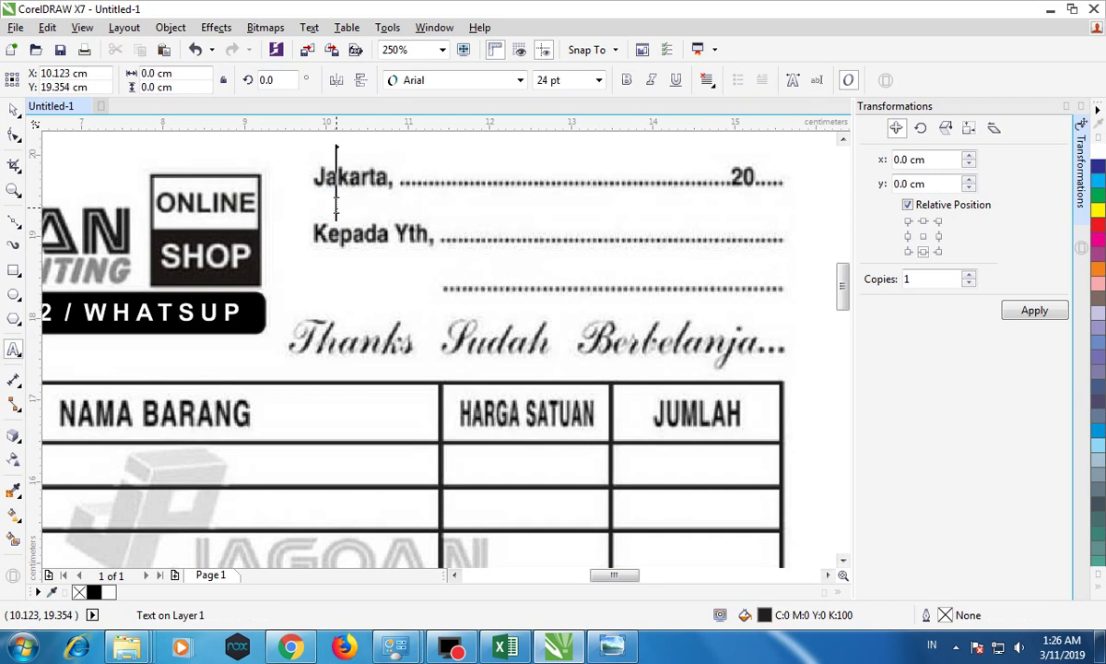
pyautogui.write('Ban')
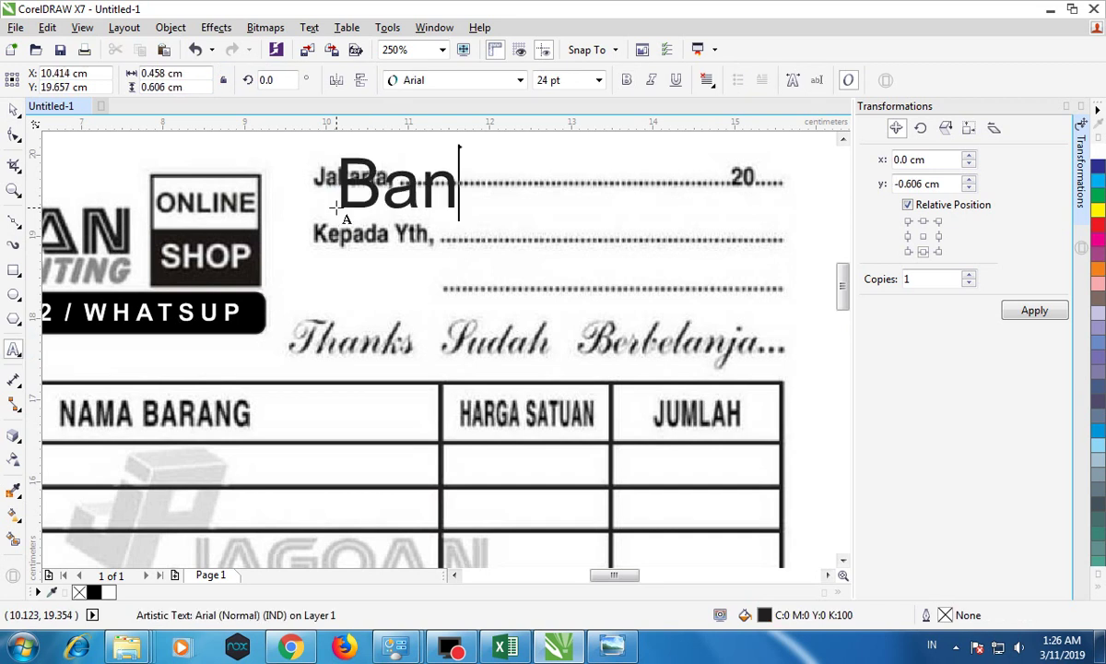
pyautogui.write('tul')
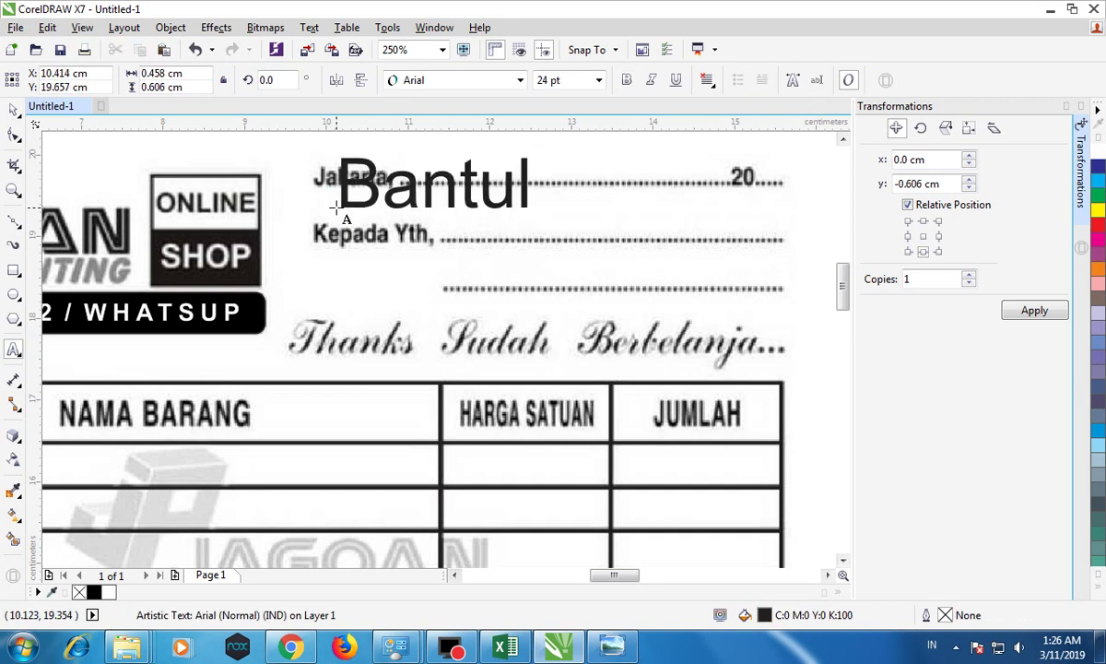
pyautogui.click(13, 109)
pyautogui.moveTo(533, 153); pyautogui.dragTo(487, 165)
pyautogui.click(598, 80)
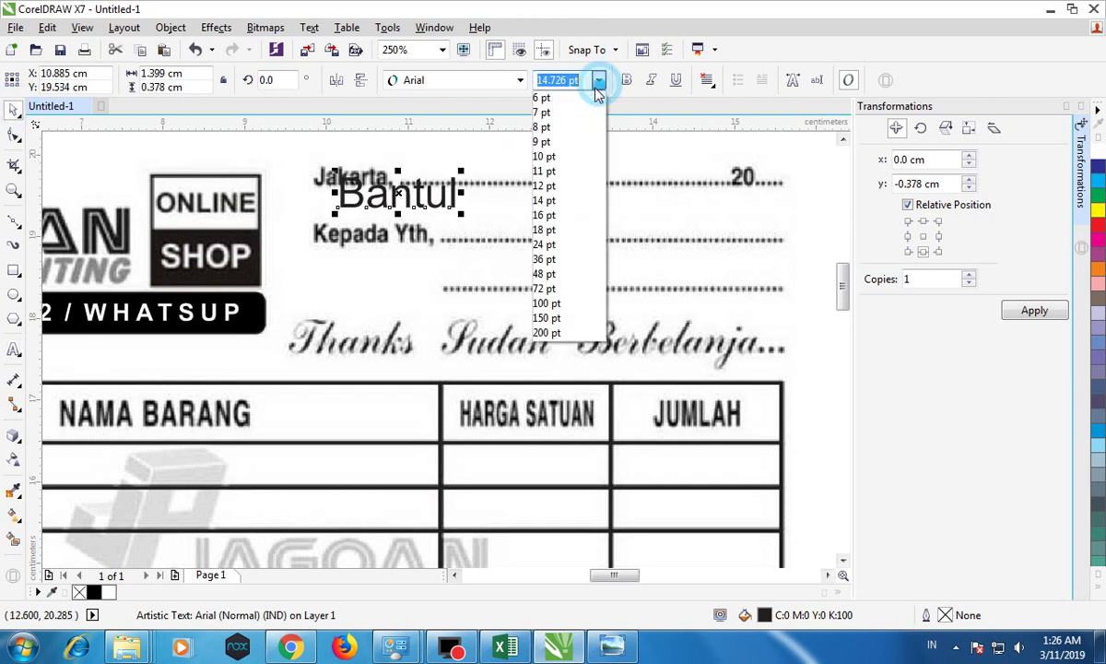
pyautogui.click(550, 123)
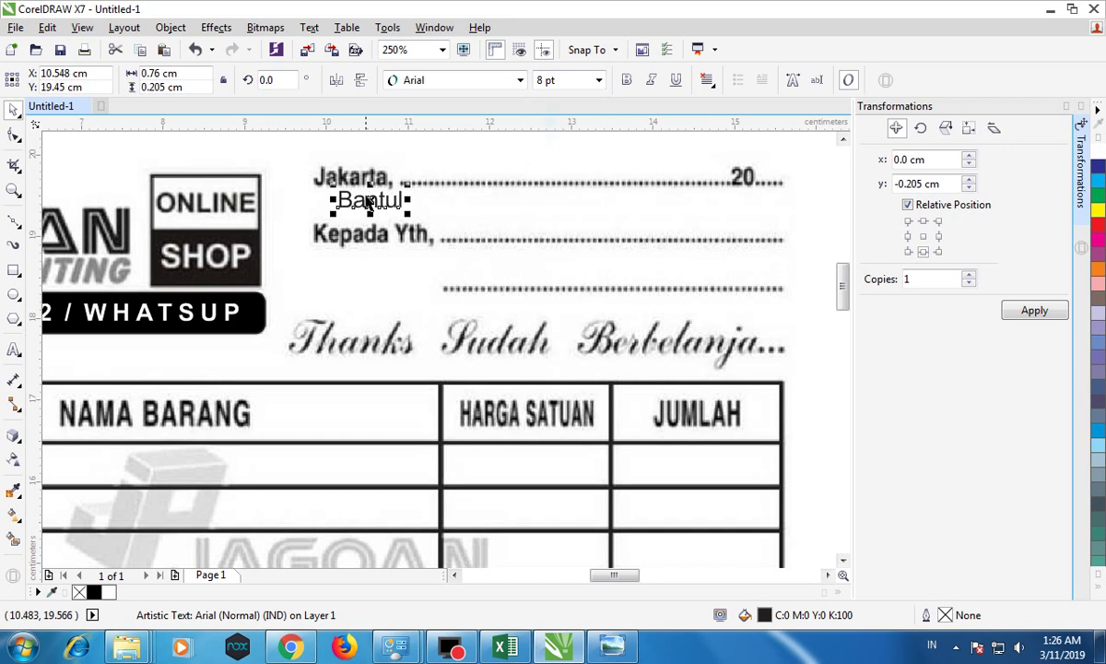
# Step: Place 'Bantul' over 'Jakarta,' and append ', ........' to it
pyautogui.moveTo(366, 192); pyautogui.dragTo(347, 175)
pyautogui.doubleClick(376, 178)
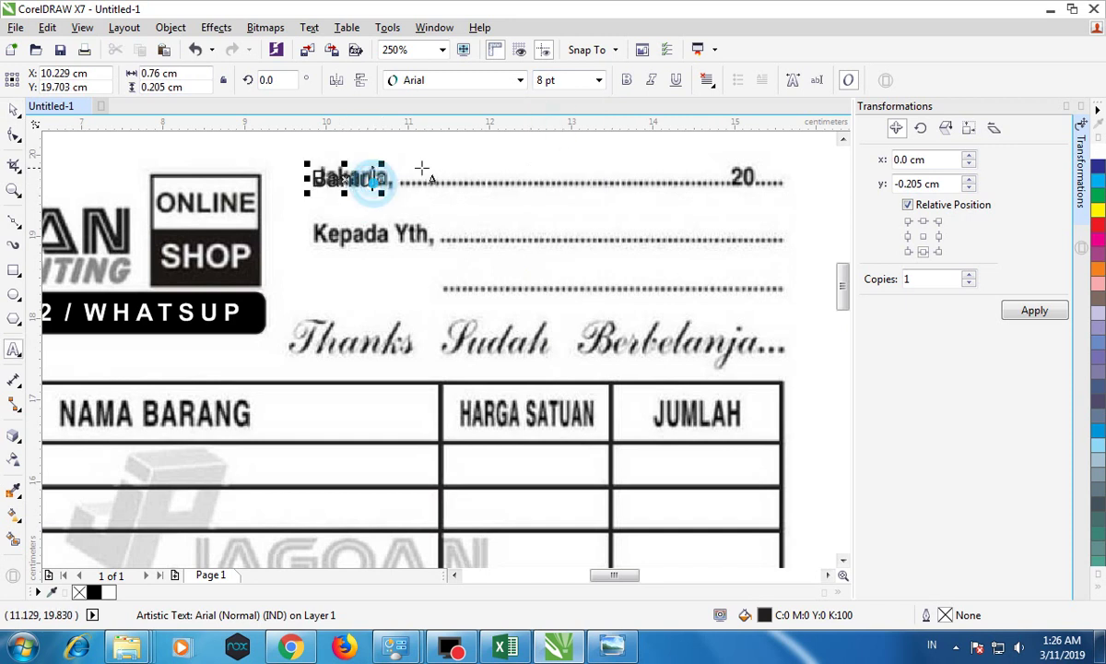
pyautogui.write(', ')
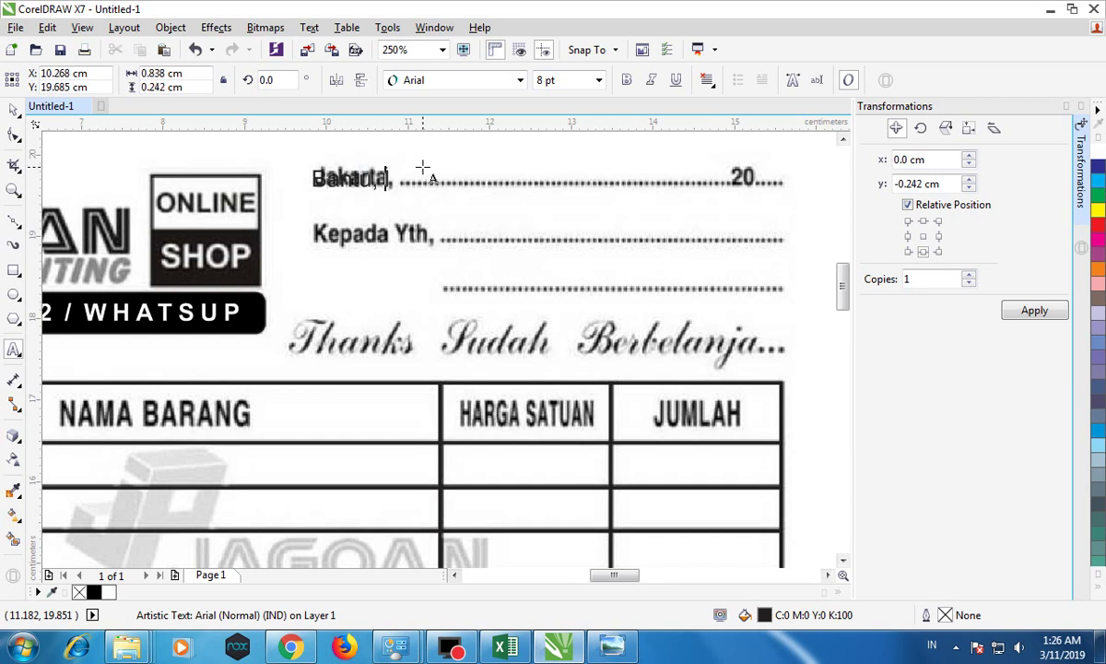
pyautogui.write('......................................................................')
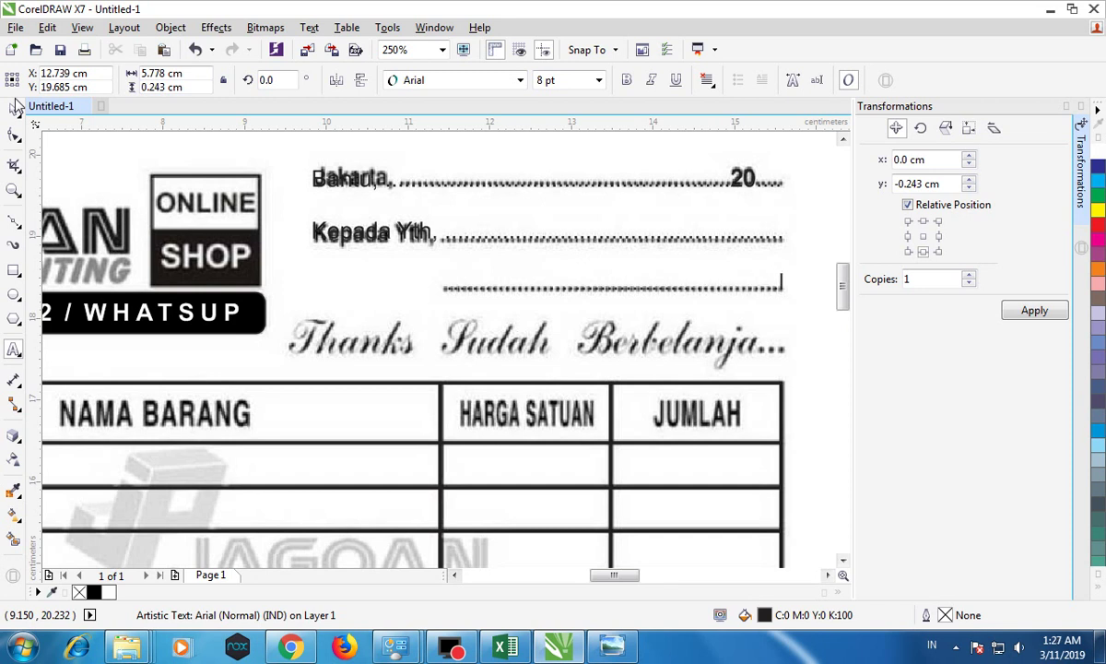
# Step: Type 'Thanks Sudah Berbelanja' as a new text line over the script greeting
pyautogui.press('Escape')
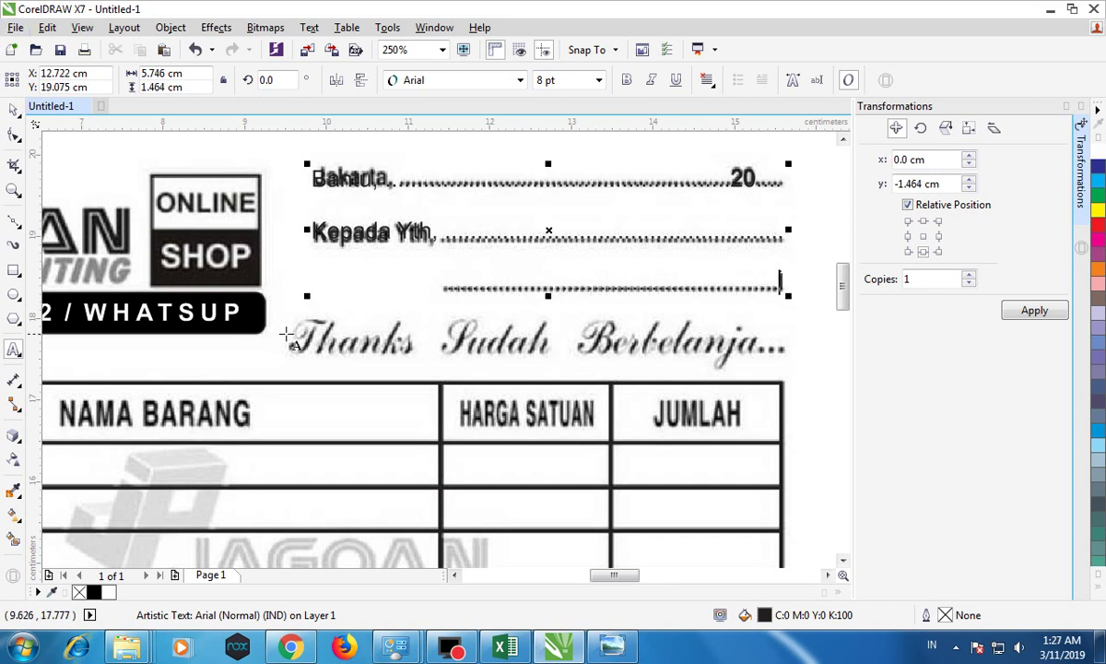
pyautogui.click(290, 313)
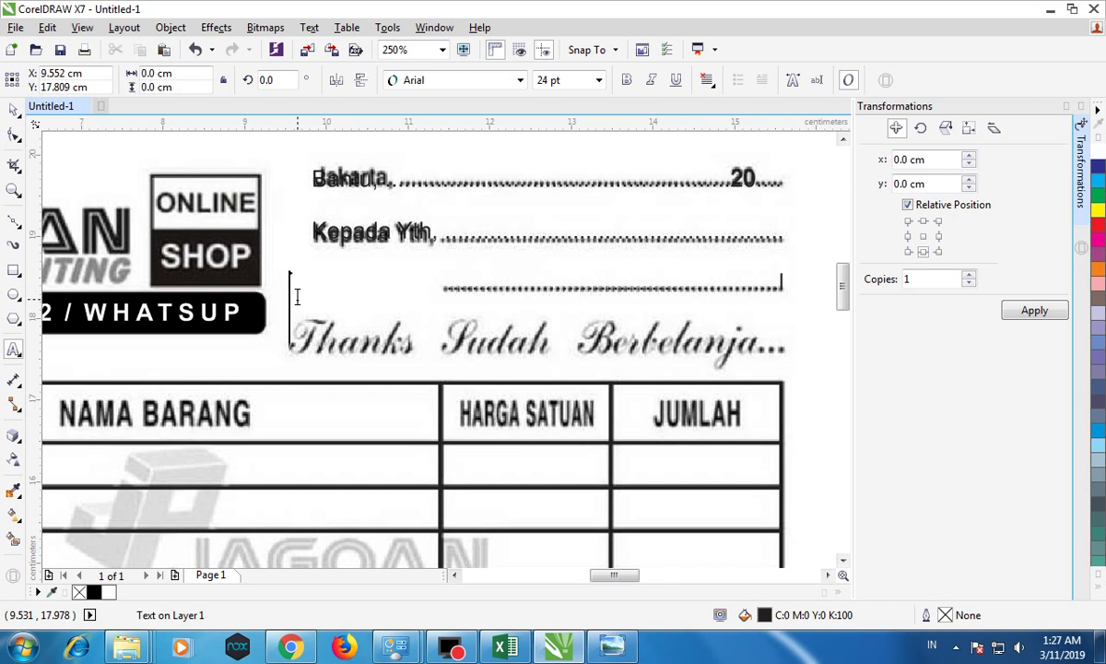
pyautogui.write('t')
pyautogui.press('BackSpace')
pyautogui.write('Than')
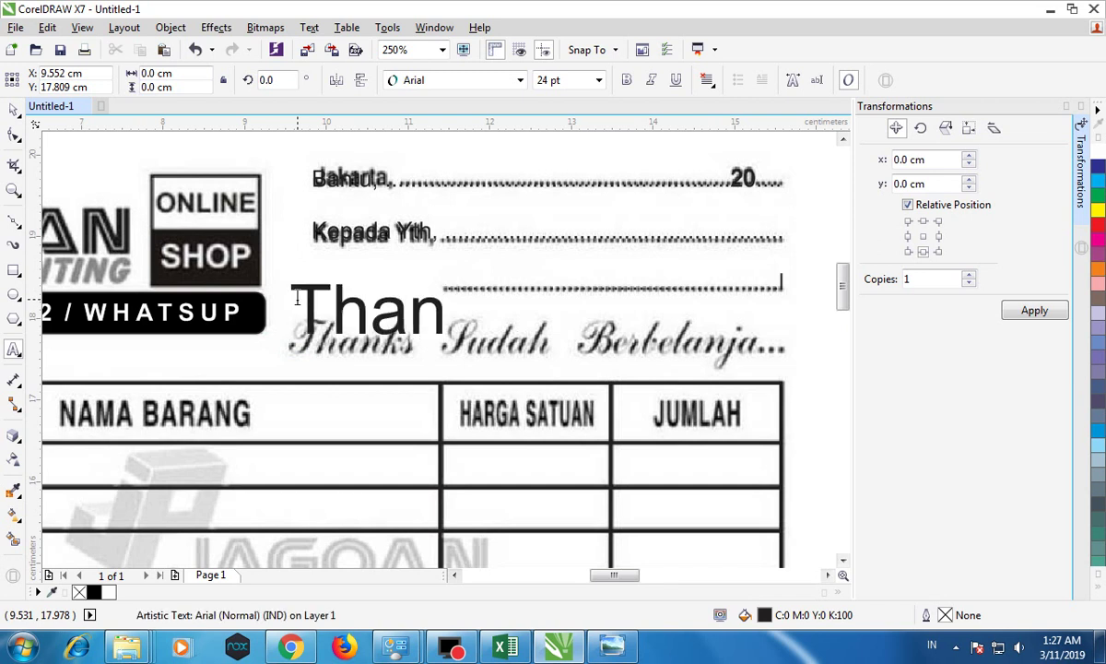
pyautogui.write('ks ')
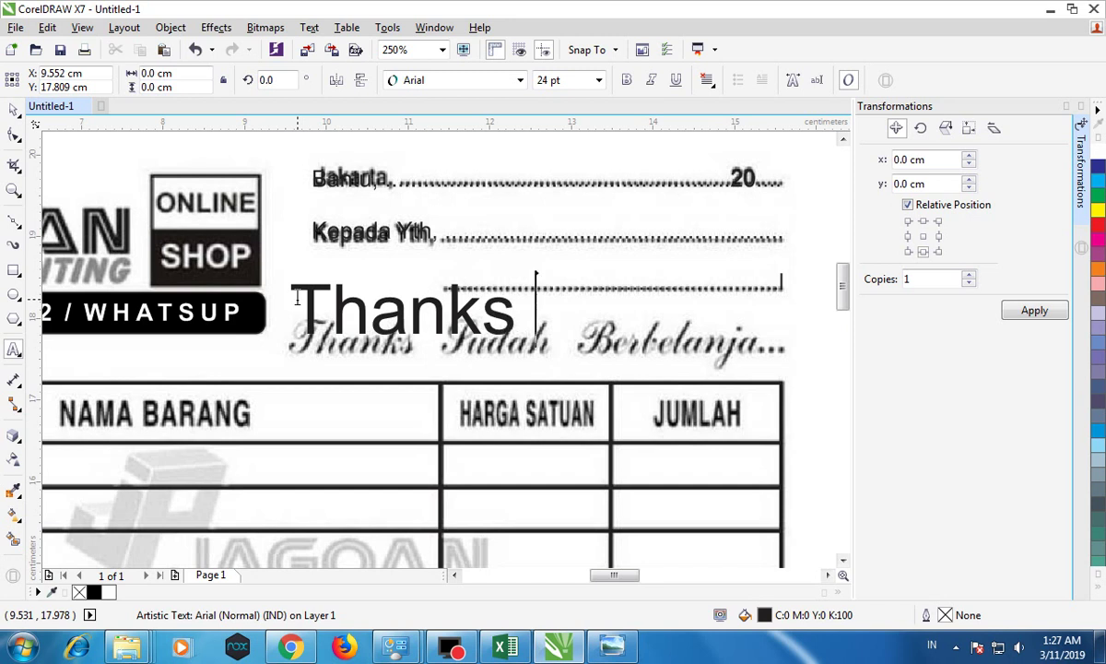
pyautogui.write('Sudah ')
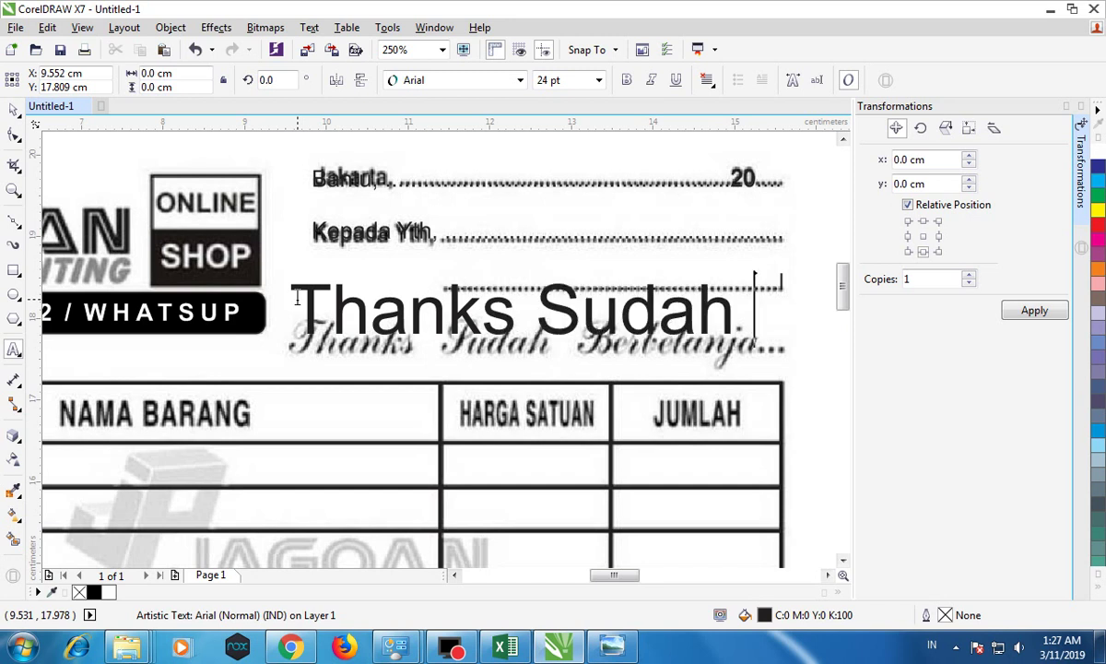
pyautogui.write('Berbe')
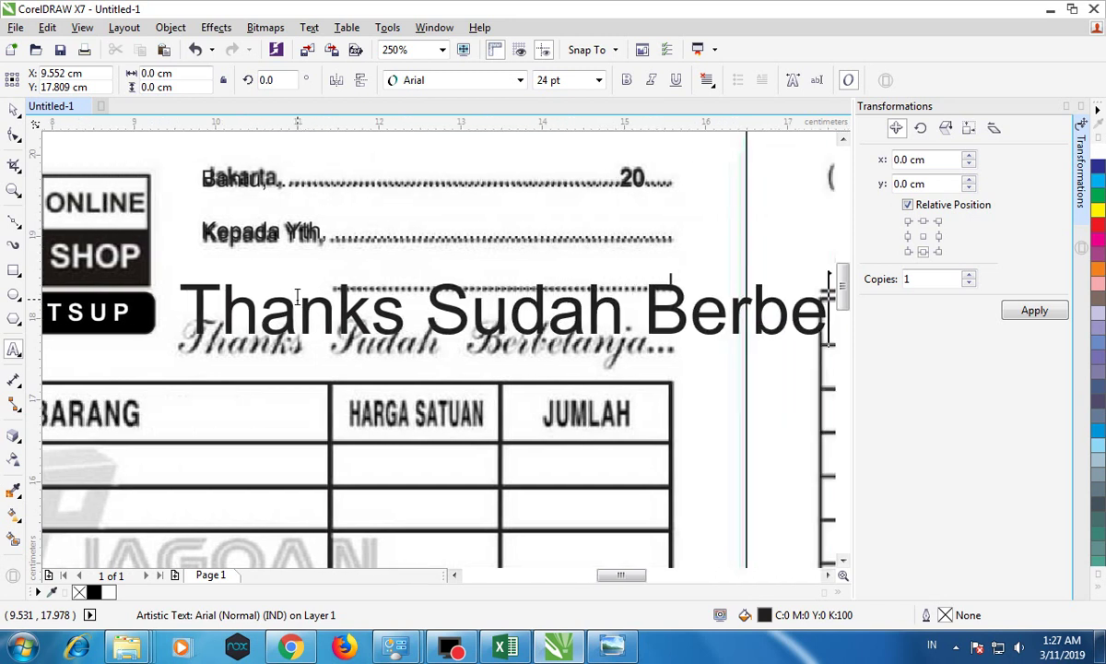
pyautogui.write('lanja')
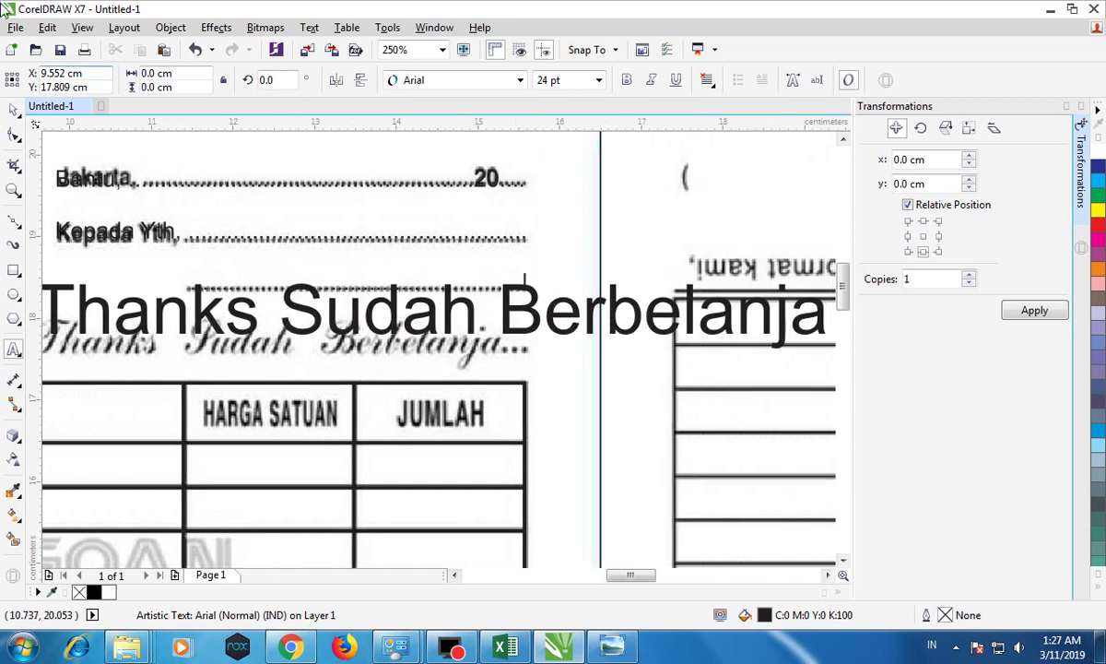
# Step: Change the greeting text's font to Brush Script MT after trying Blackadder ITC
pyautogui.click(486, 83)
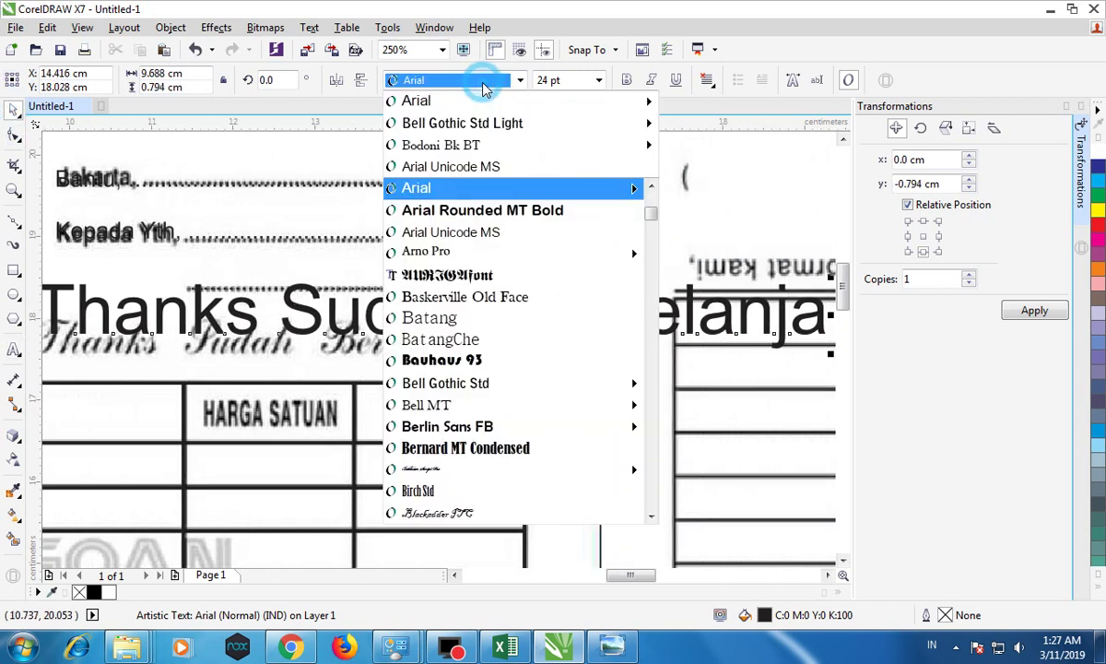
pyautogui.scroll(-2, 540, 316)
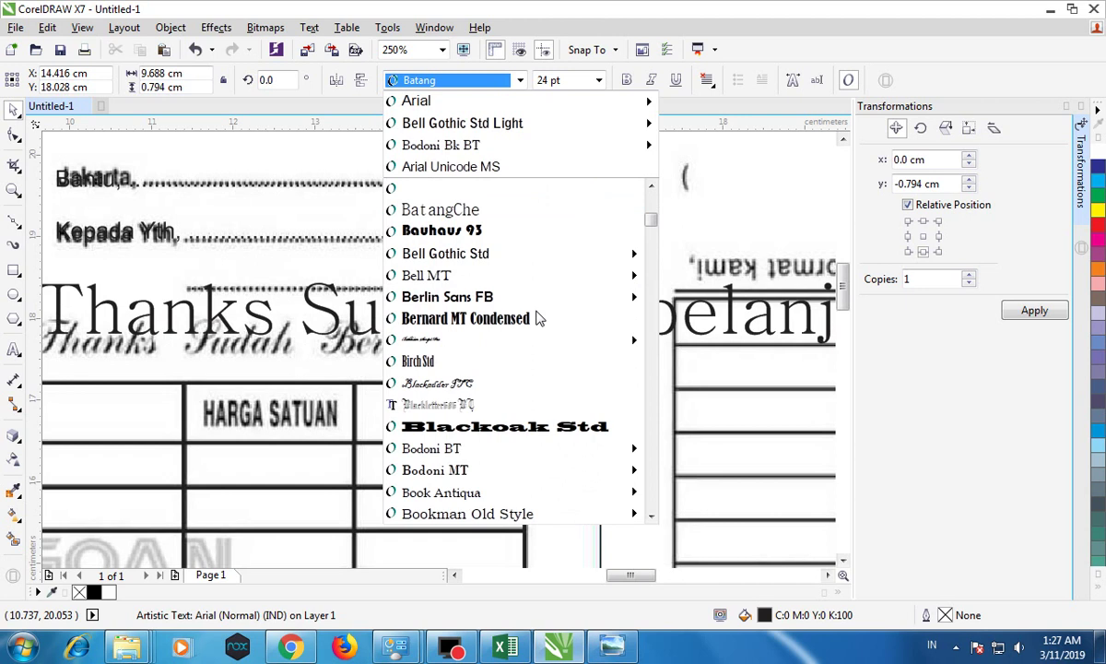
pyautogui.click(459, 386)
pyautogui.click(444, 78)
pyautogui.scroll(-6, 531, 394)
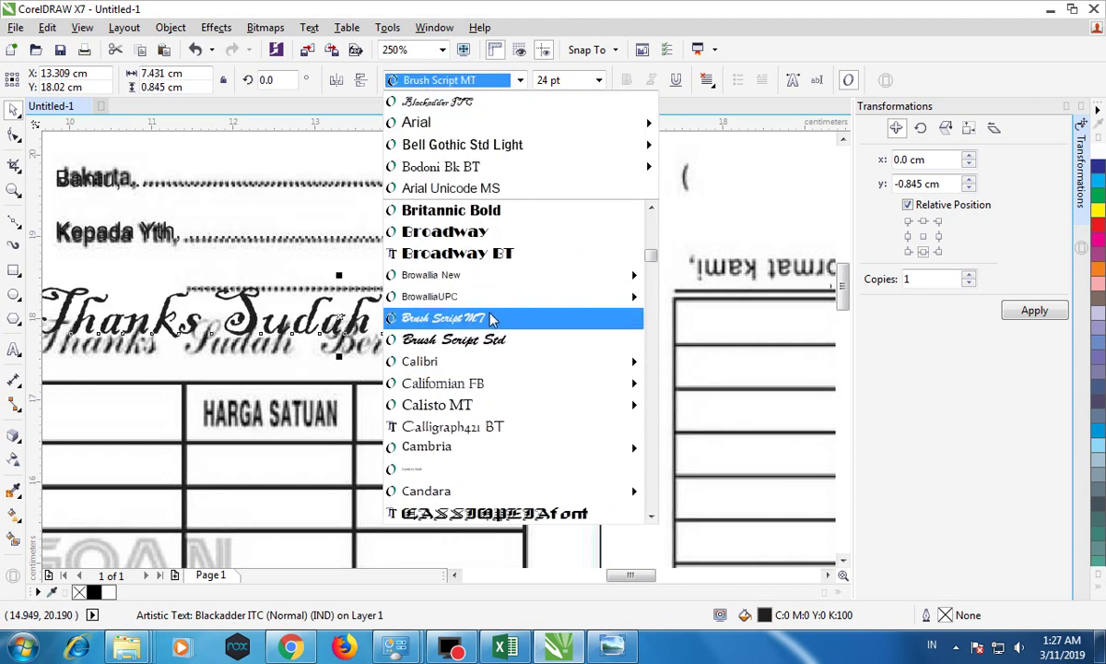
pyautogui.click(493, 318)
# Step: Scale the greeting to 17.431 pt and align it exactly over the faded sample greeting
pyautogui.moveTo(634, 282); pyautogui.dragTo(286, 308)
pyautogui.moveTo(147, 323); pyautogui.dragTo(167, 340)
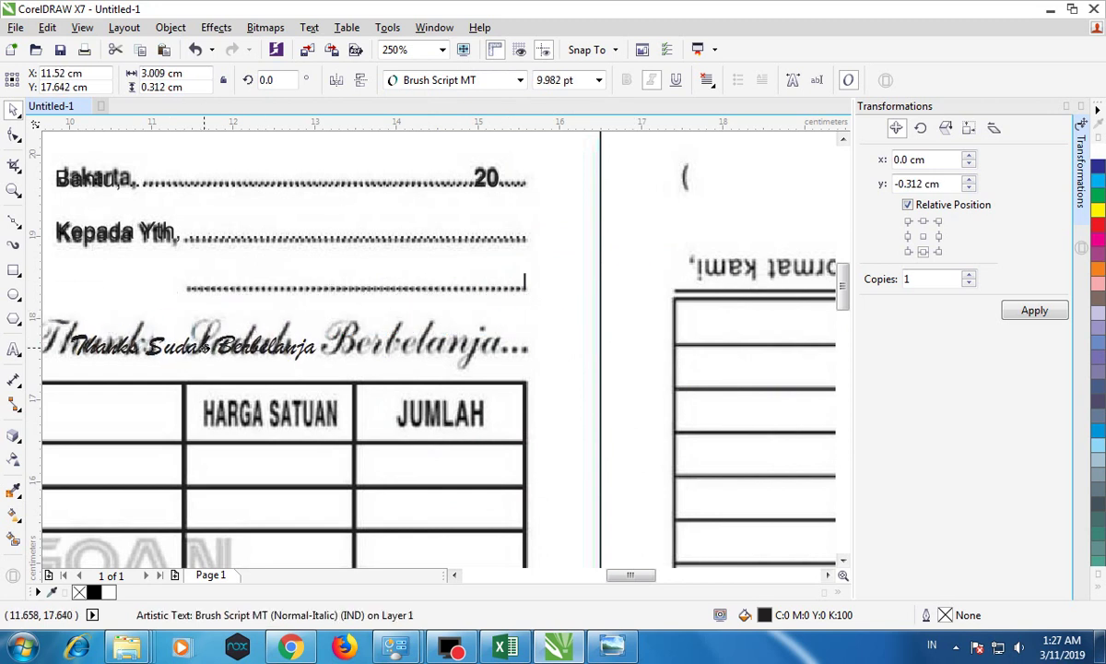
pyautogui.moveTo(628, 576); pyautogui.dragTo(605, 579)
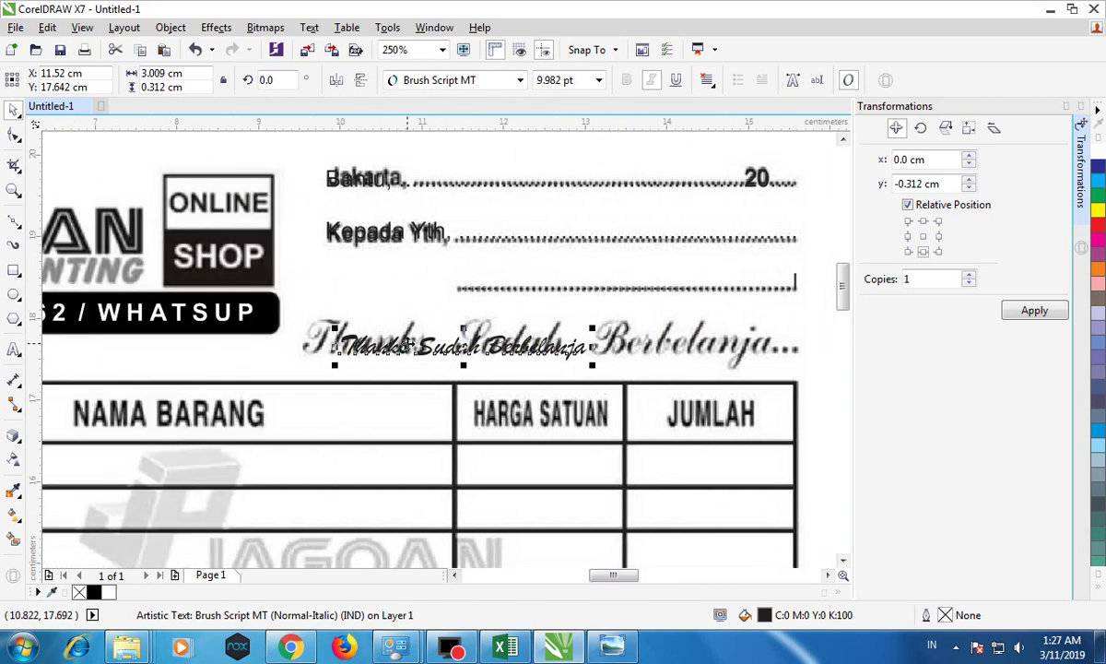
pyautogui.moveTo(401, 342); pyautogui.dragTo(363, 342)
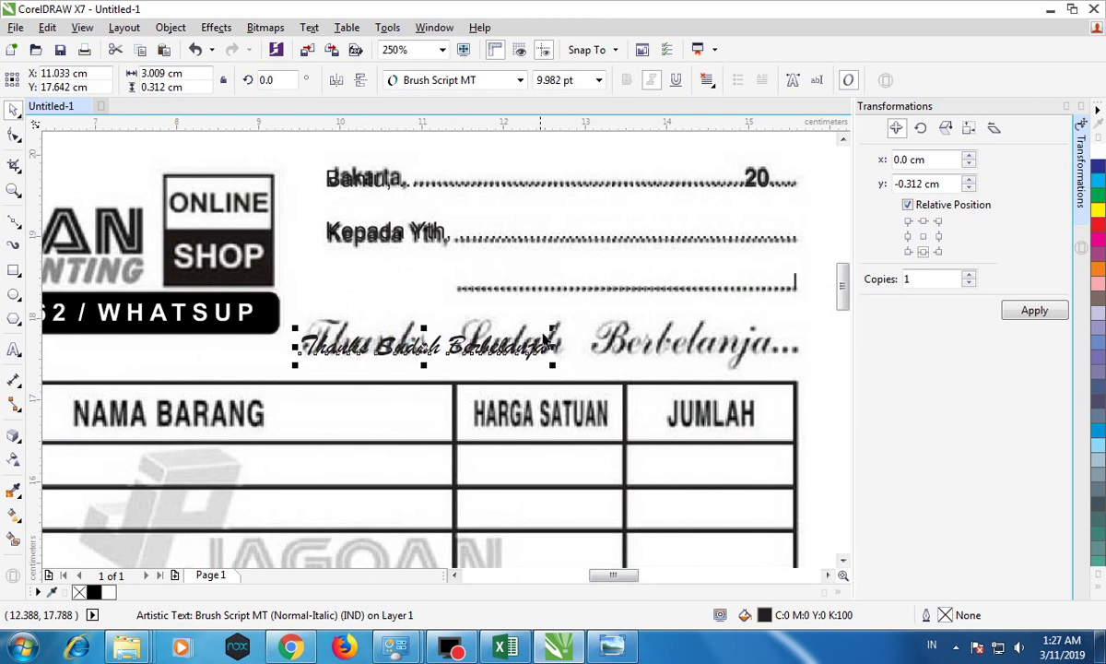
pyautogui.moveTo(554, 328); pyautogui.dragTo(798, 307)
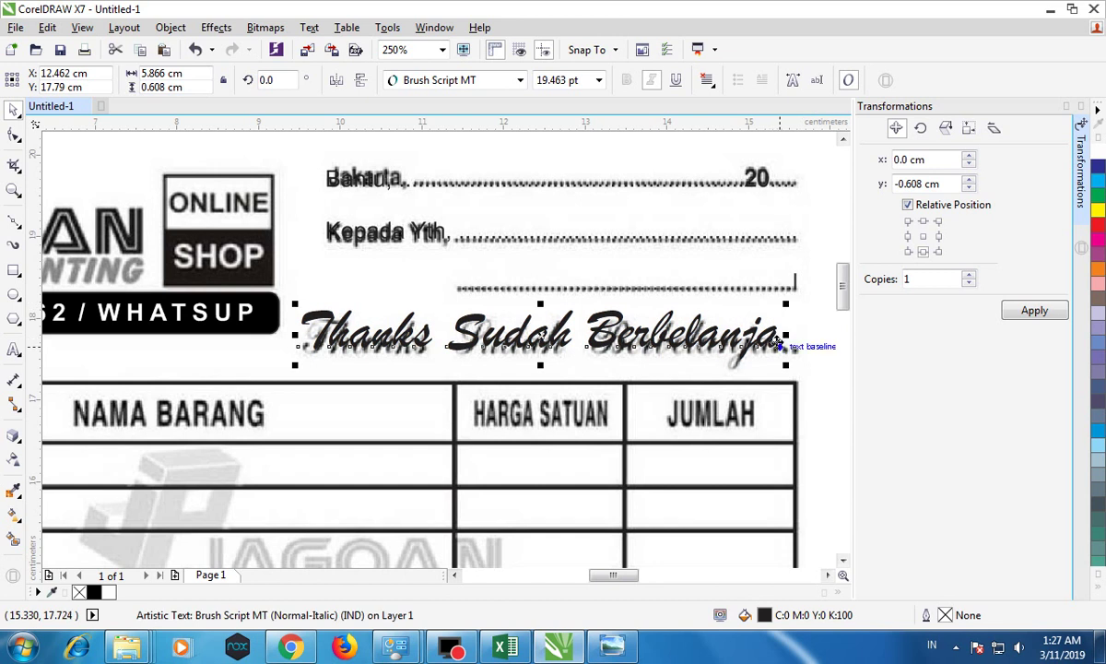
pyautogui.doubleClick(779, 341)
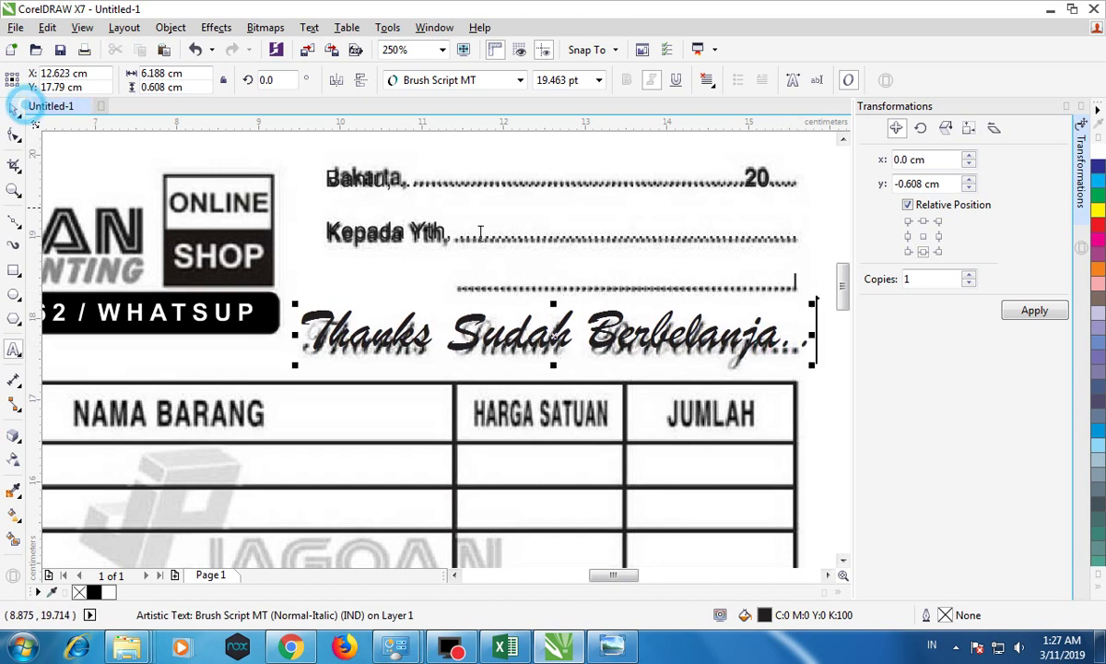
pyautogui.hotkey('ctrl', 'space')
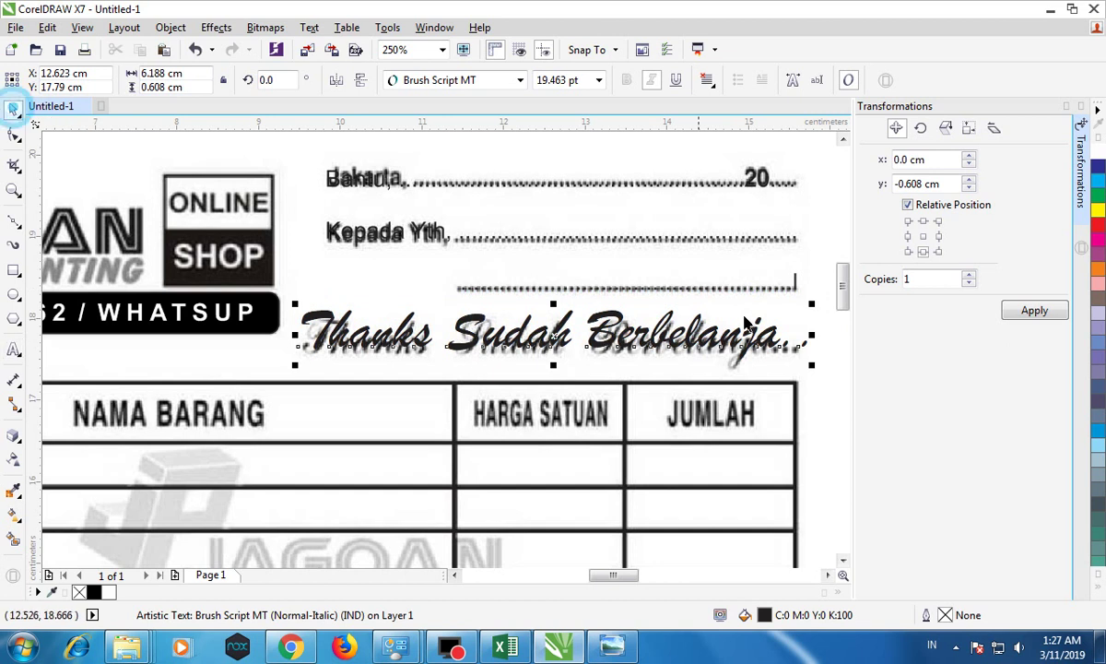
pyautogui.moveTo(808, 301); pyautogui.dragTo(761, 307)
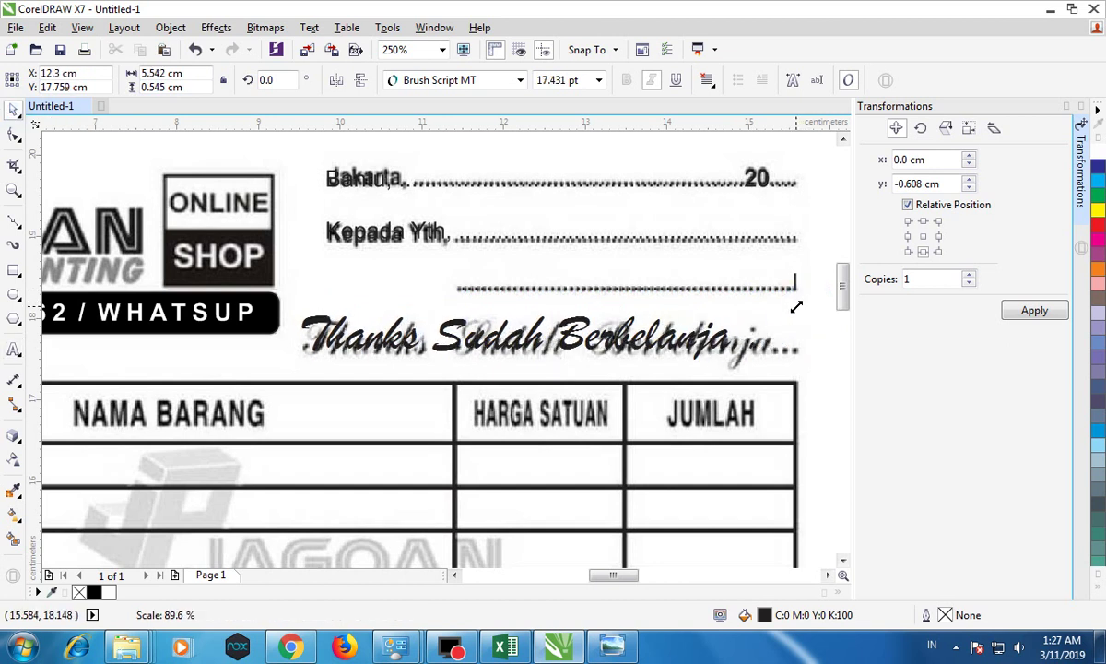
pyautogui.moveTo(427, 314); pyautogui.dragTo(425, 319)
pyautogui.scroll(-3, 455, 368)
pyautogui.scroll(2, 375, 397)
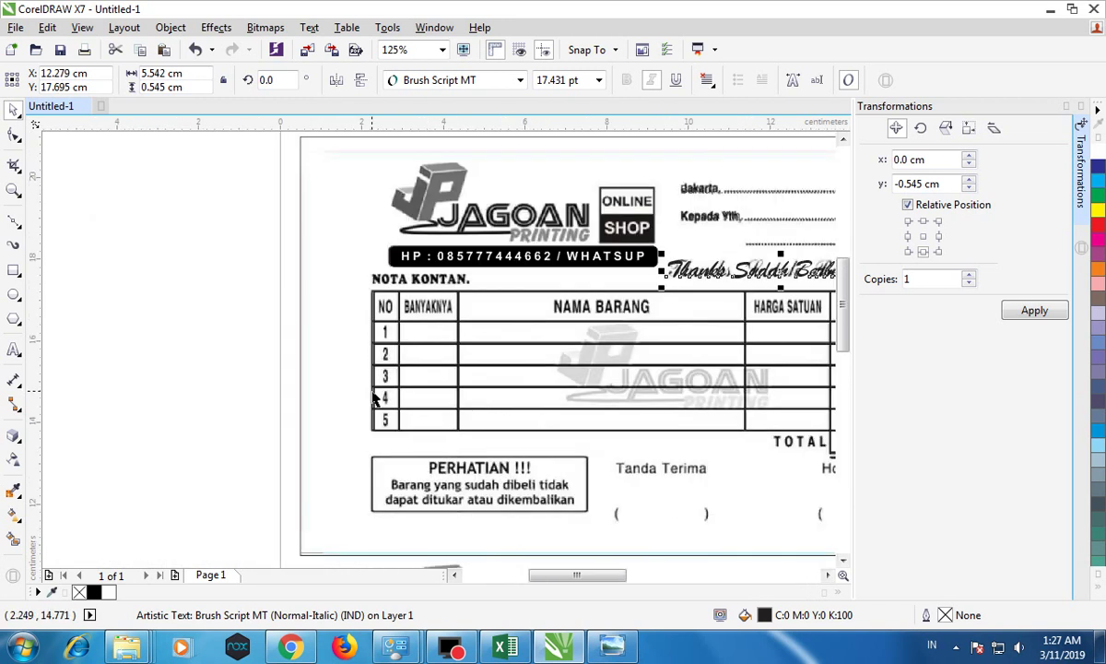
# Step: Save the drawing to the Desktop as 'ANDI-KELAS Xipa 3-nota.cdr'
pyautogui.click(61, 51)
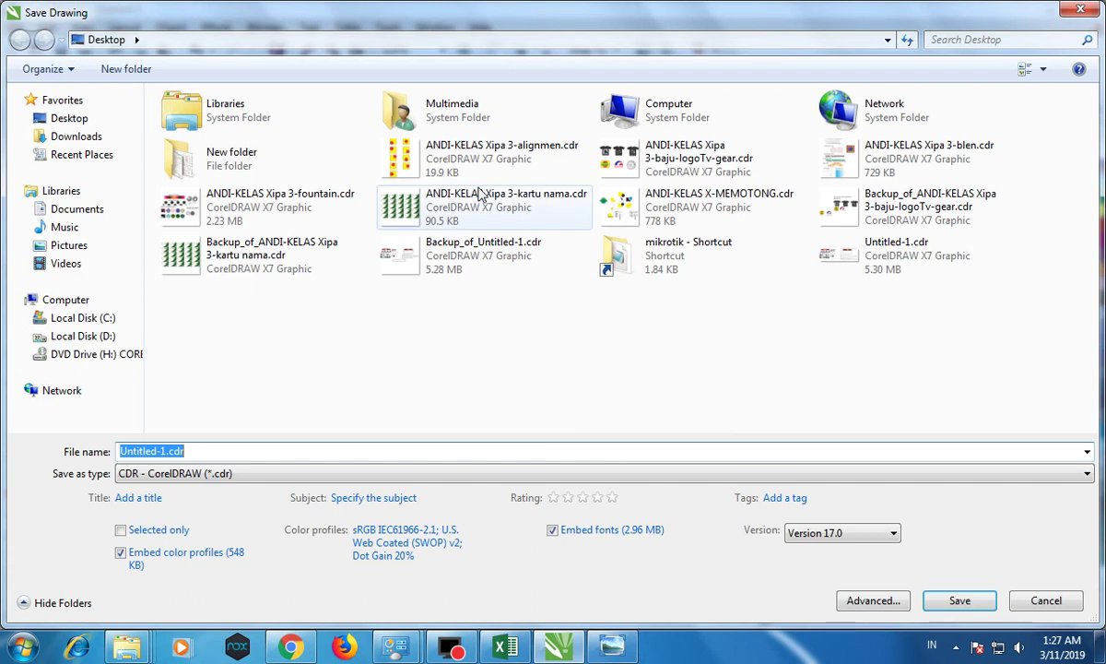
pyautogui.click(478, 150)
pyautogui.click(227, 451)
pyautogui.click(259, 451)
pyautogui.click(294, 451)
pyautogui.moveTo(294, 450); pyautogui.dragTo(217, 448)
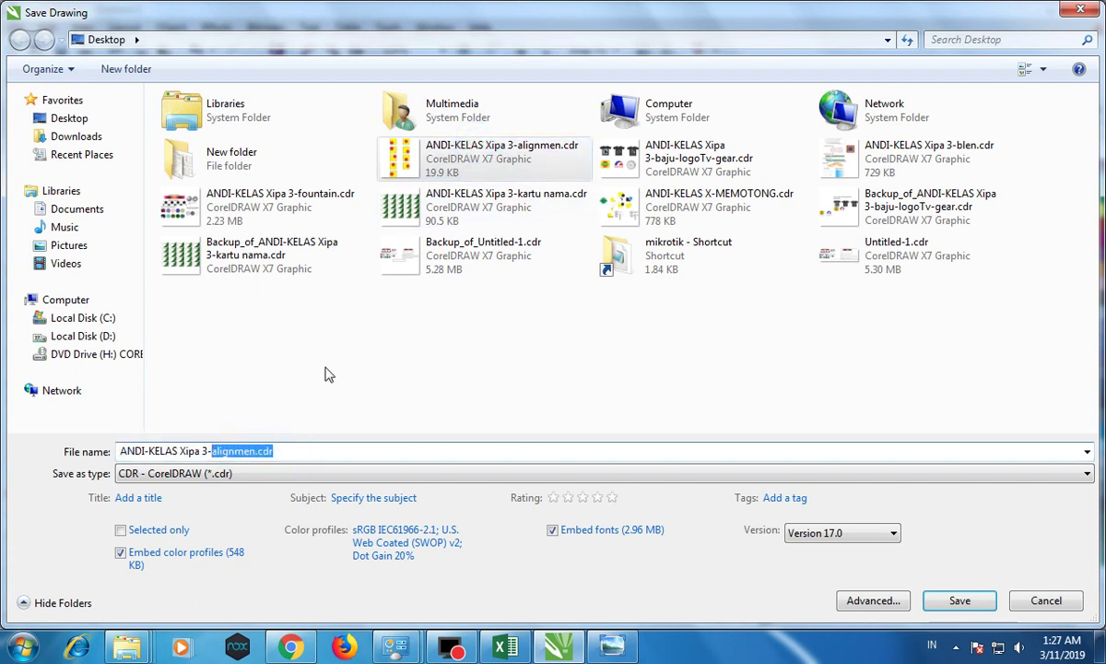
pyautogui.write('not')
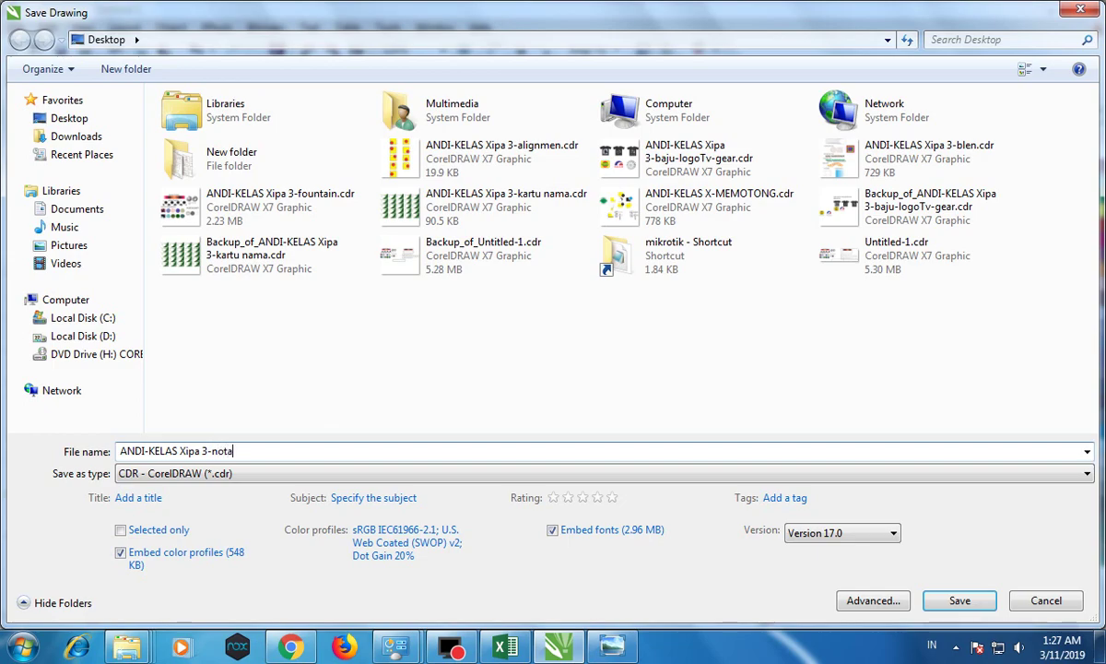
pyautogui.write('a')
pyautogui.press('Return')
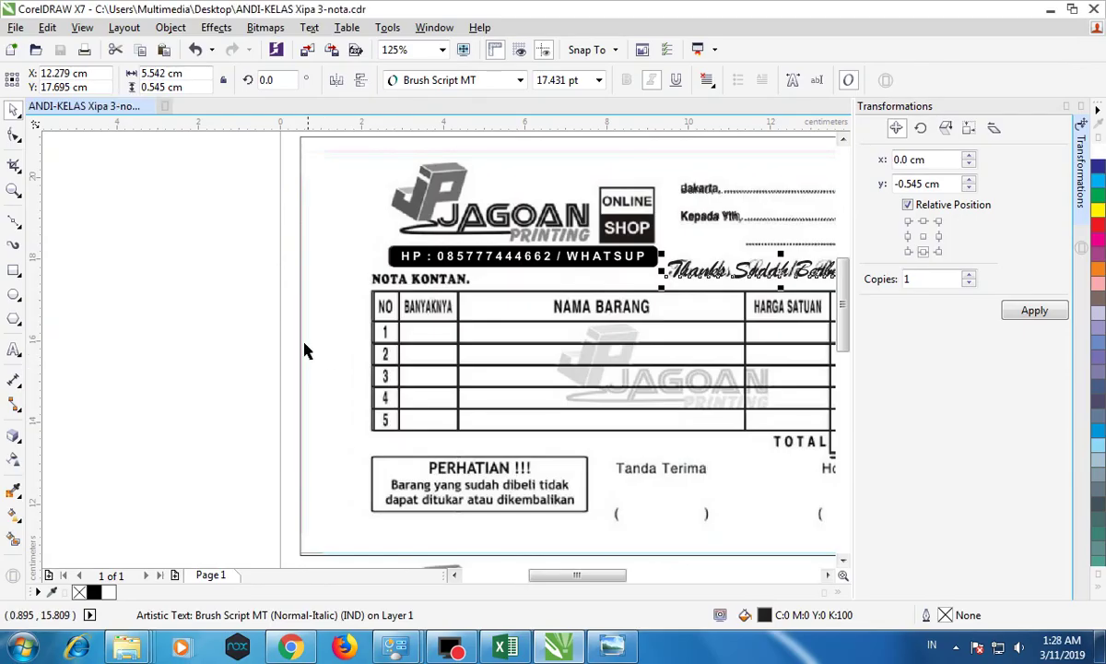
pyautogui.click(214, 292)
pyautogui.click(383, 317)
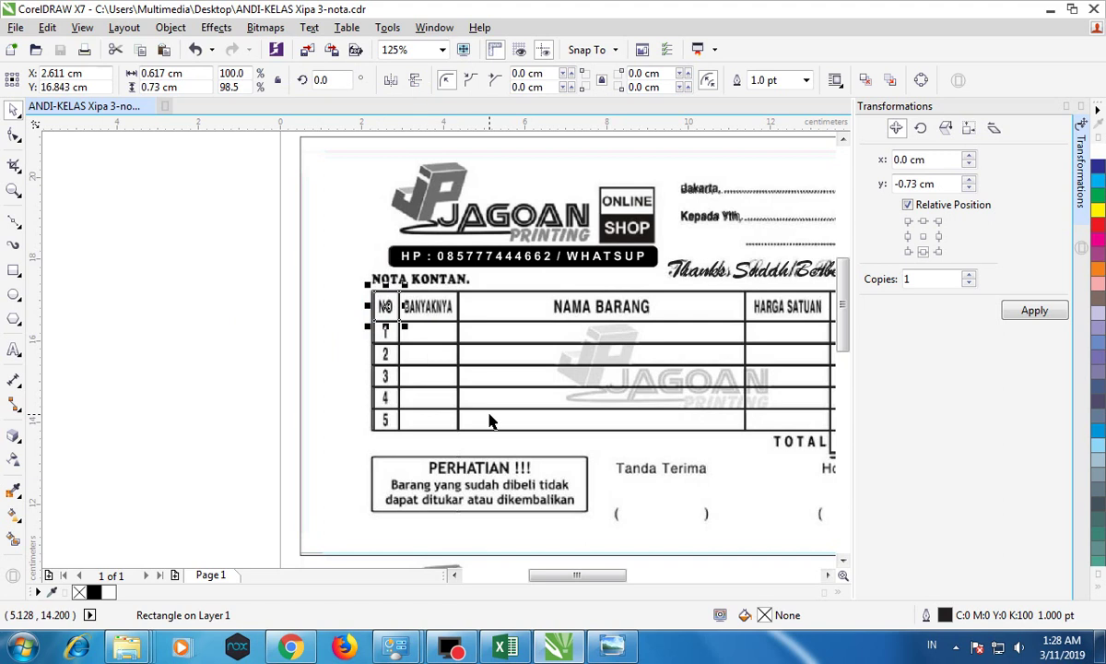
# Step: Add separate 'No' and 'Banyaknya' text labels beside the receipt
pyautogui.click(827, 575)
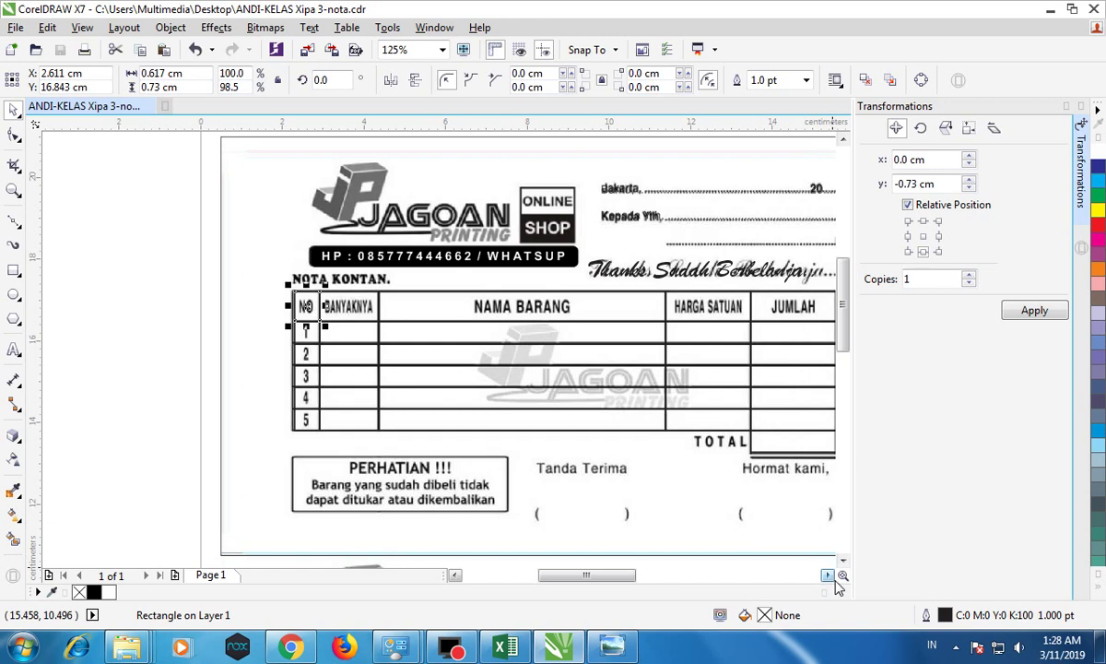
pyautogui.click(827, 575)
pyautogui.click(111, 325)
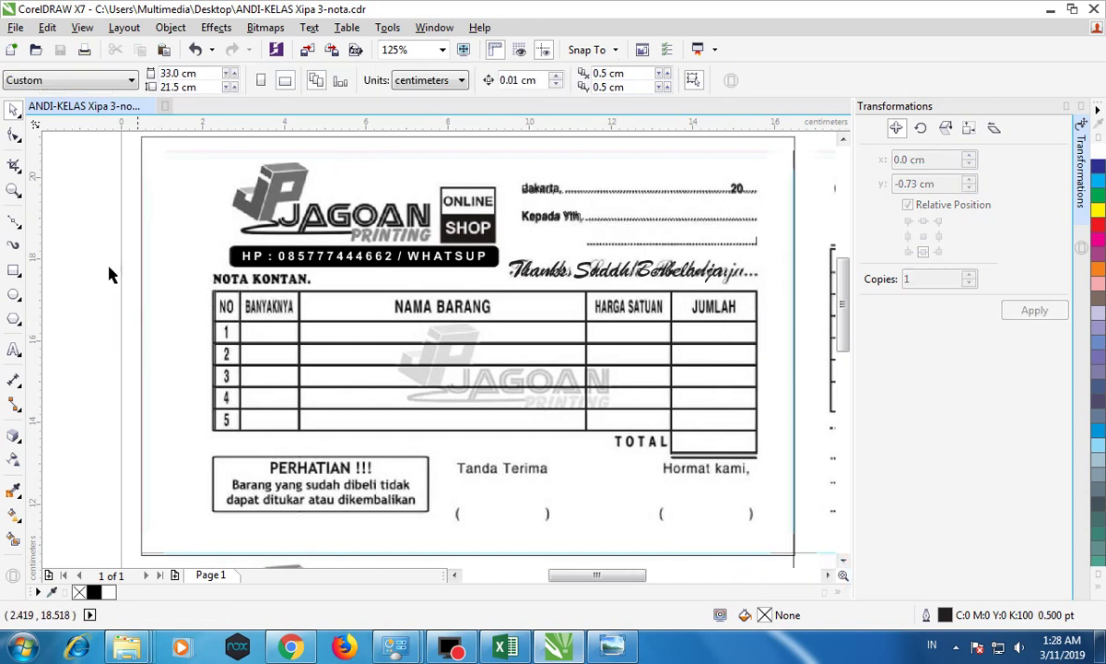
pyautogui.click(14, 349)
pyautogui.click(90, 359)
pyautogui.write('No')
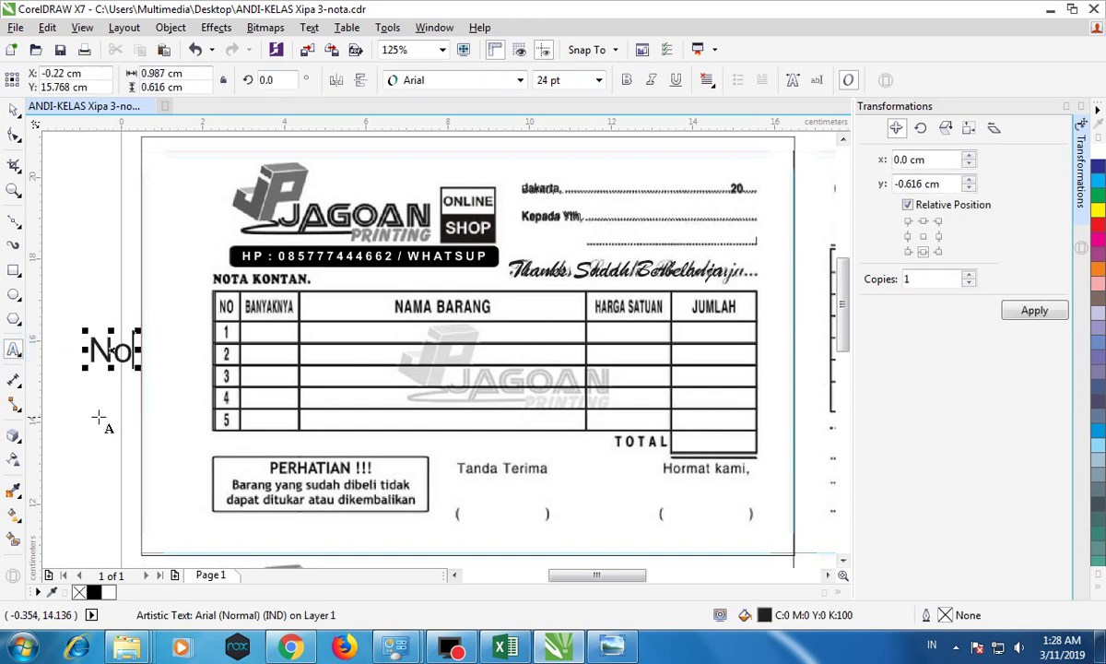
pyautogui.click(74, 397)
pyautogui.write('B')
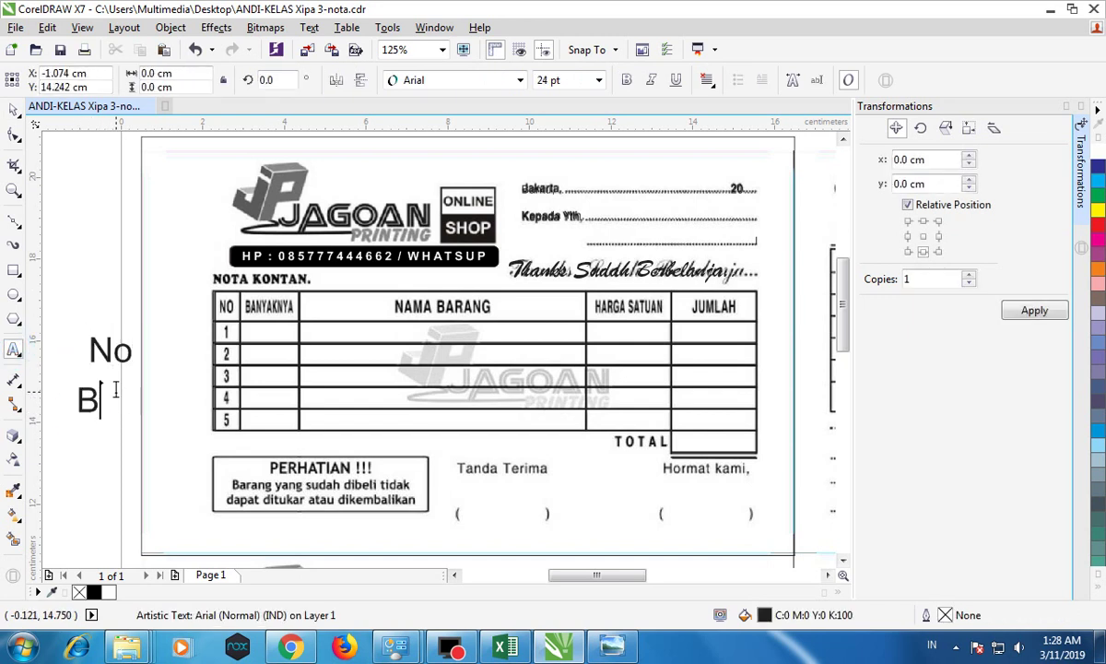
pyautogui.write('anyaknya')
# Step: Add 'Nama Barang' and 'Harga Satuan' labels below, and 'JUMLAH' above No
pyautogui.click(87, 443)
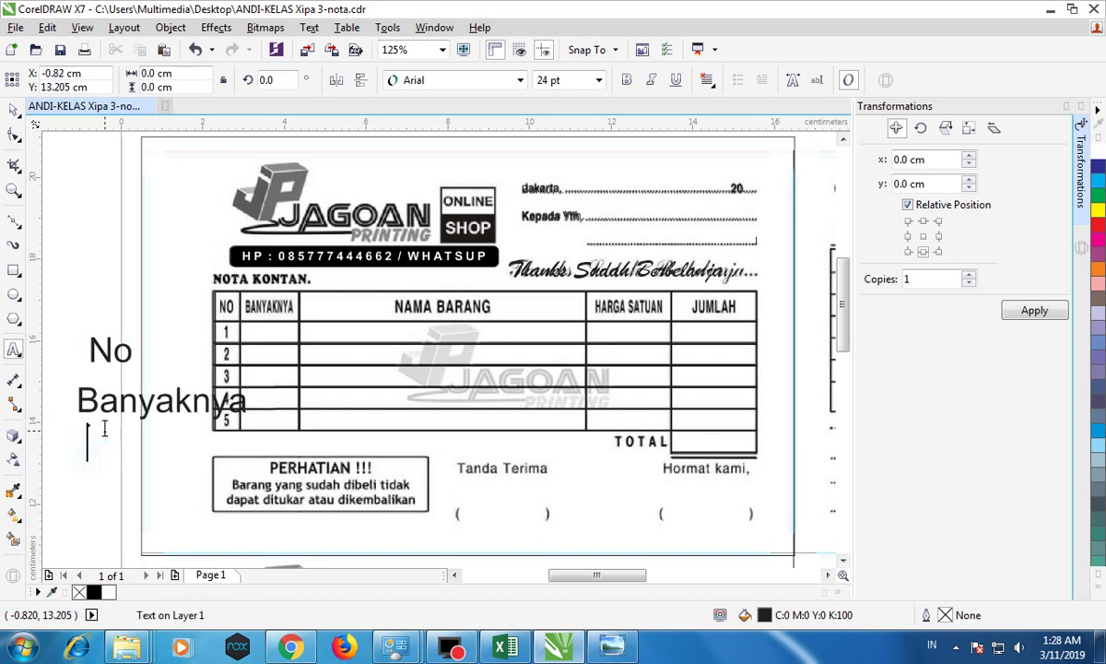
pyautogui.write('Nama Barang')
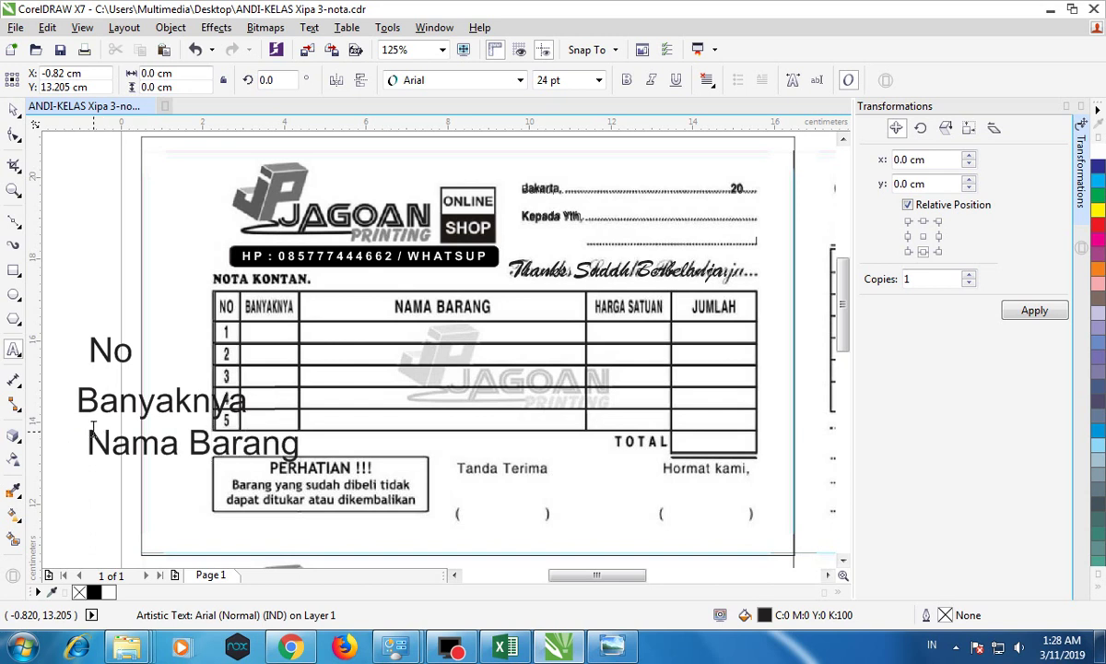
pyautogui.click(65, 505)
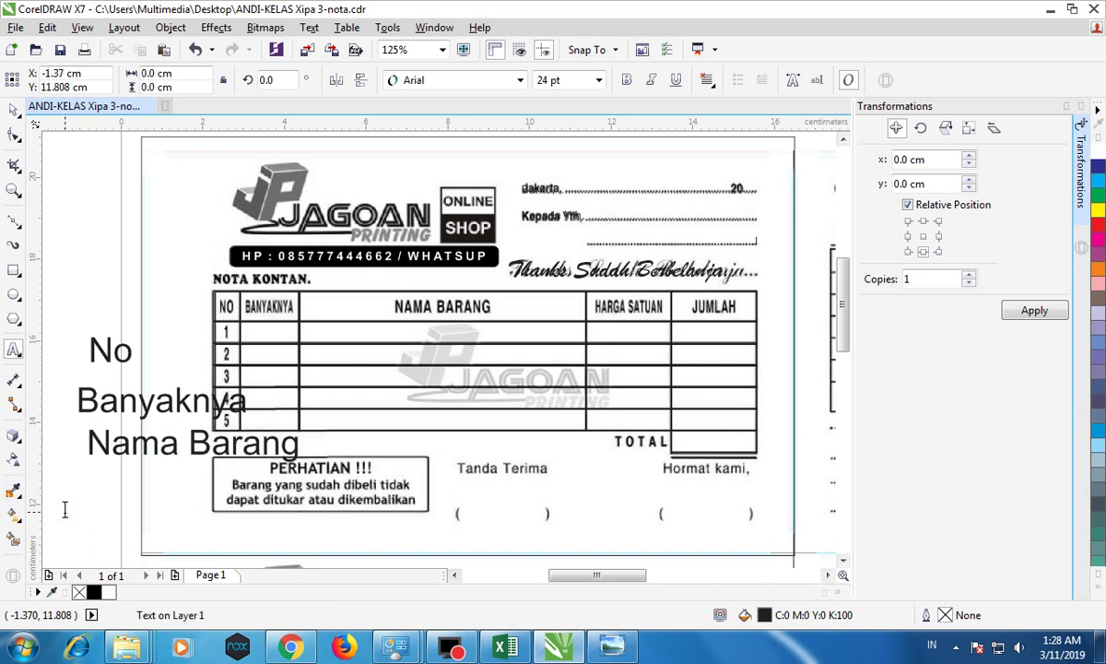
pyautogui.write('Harga Sat')
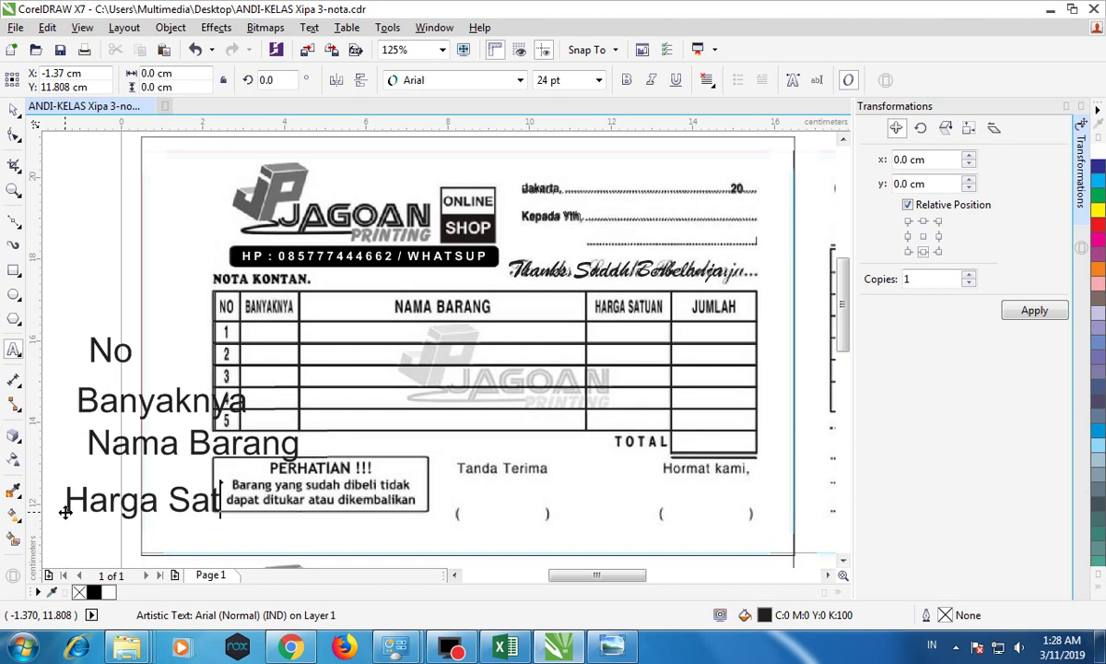
pyautogui.write('uan')
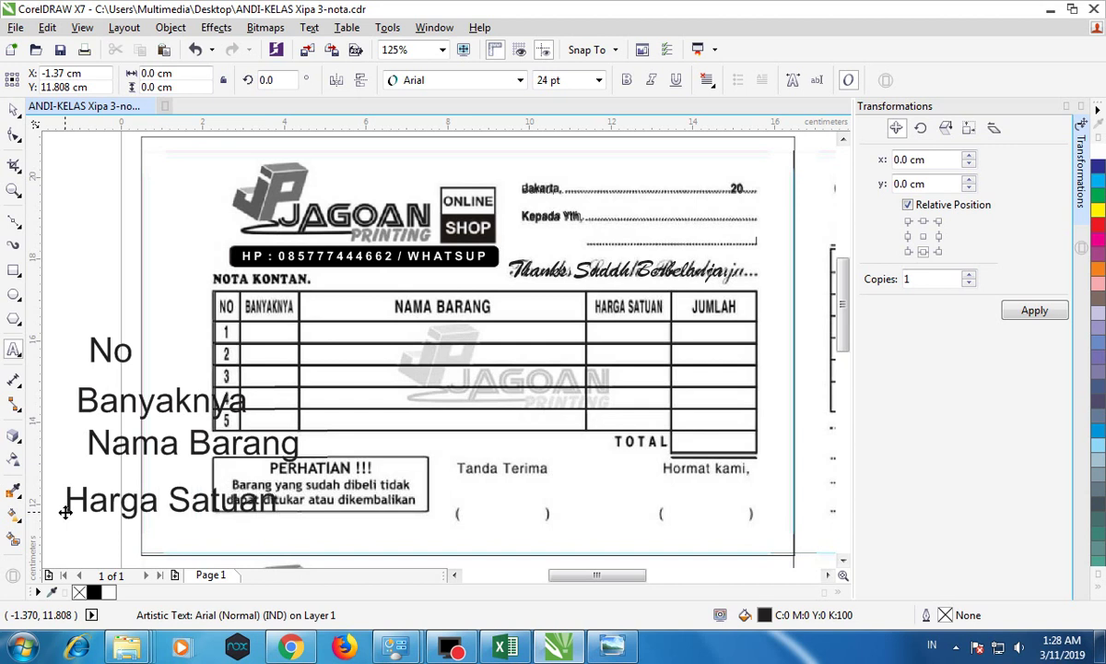
pyautogui.click(85, 261)
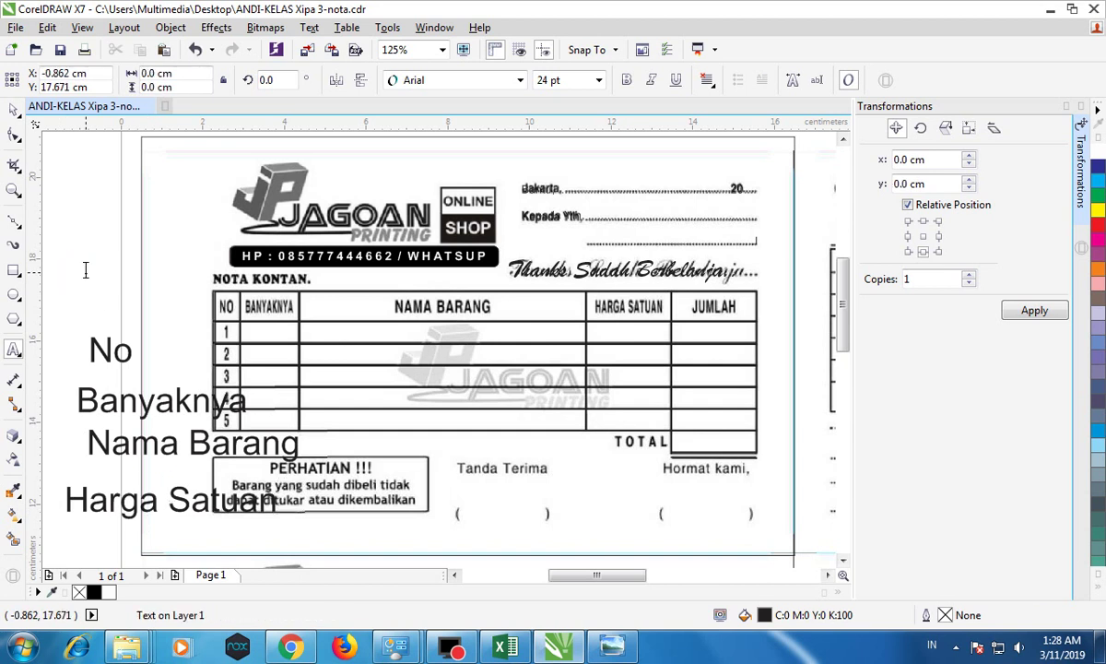
pyautogui.write('JUMLAH')
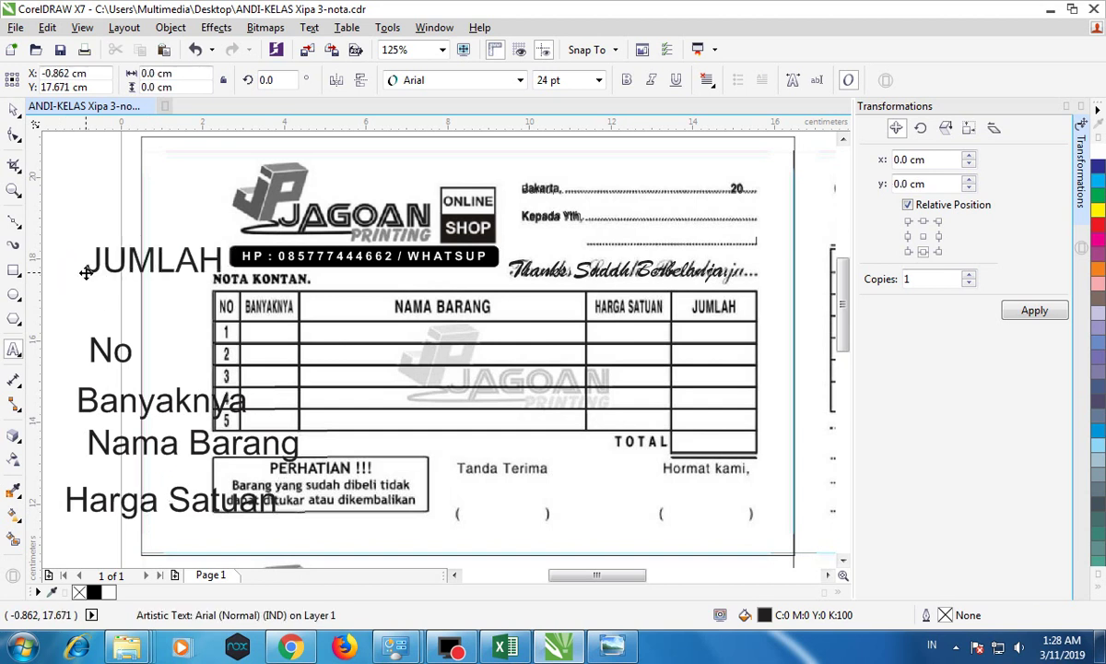
pyautogui.click(13, 108)
# Step: Change the No and Banyaknya labels to UPPERCASE
pyautogui.doubleClick(110, 350)
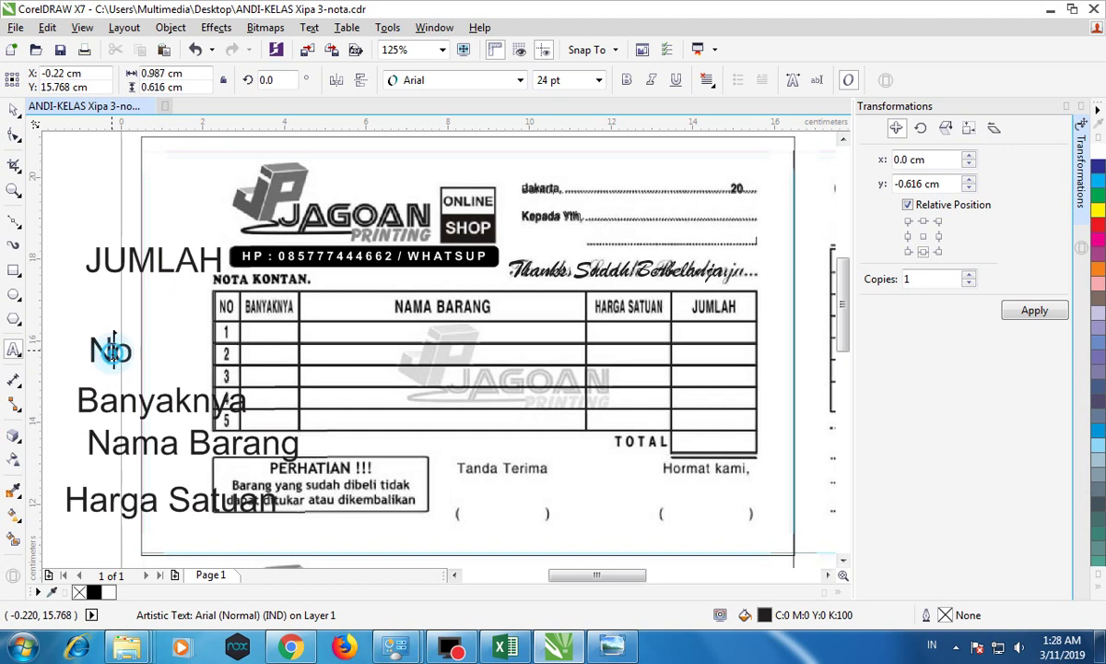
pyautogui.rightClick(106, 353)
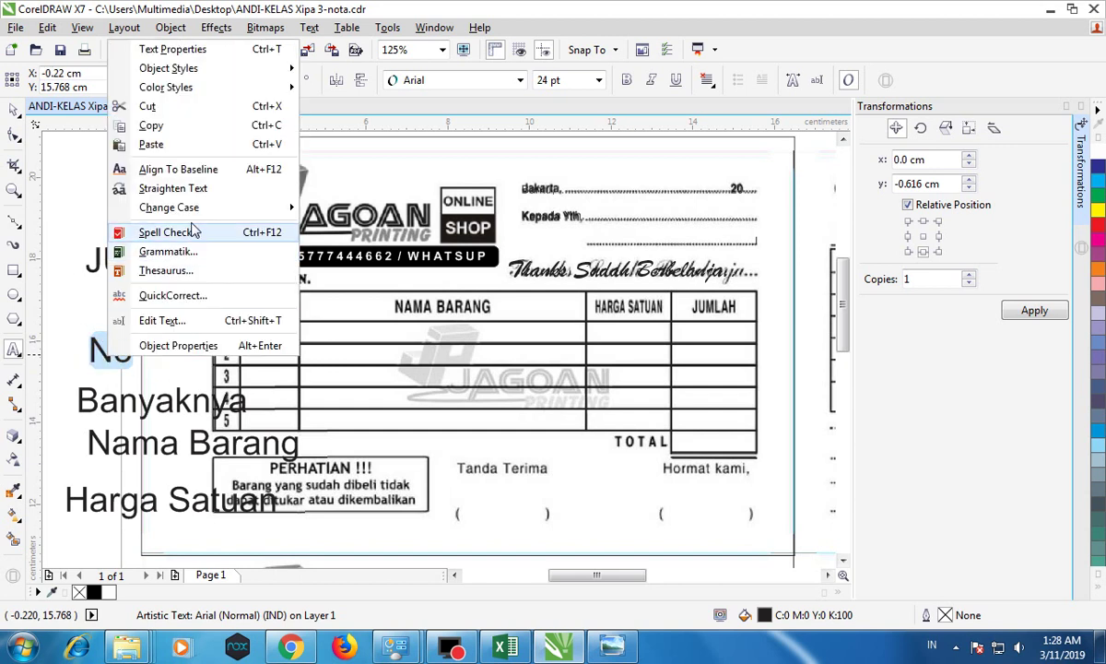
pyautogui.moveTo(196, 217)
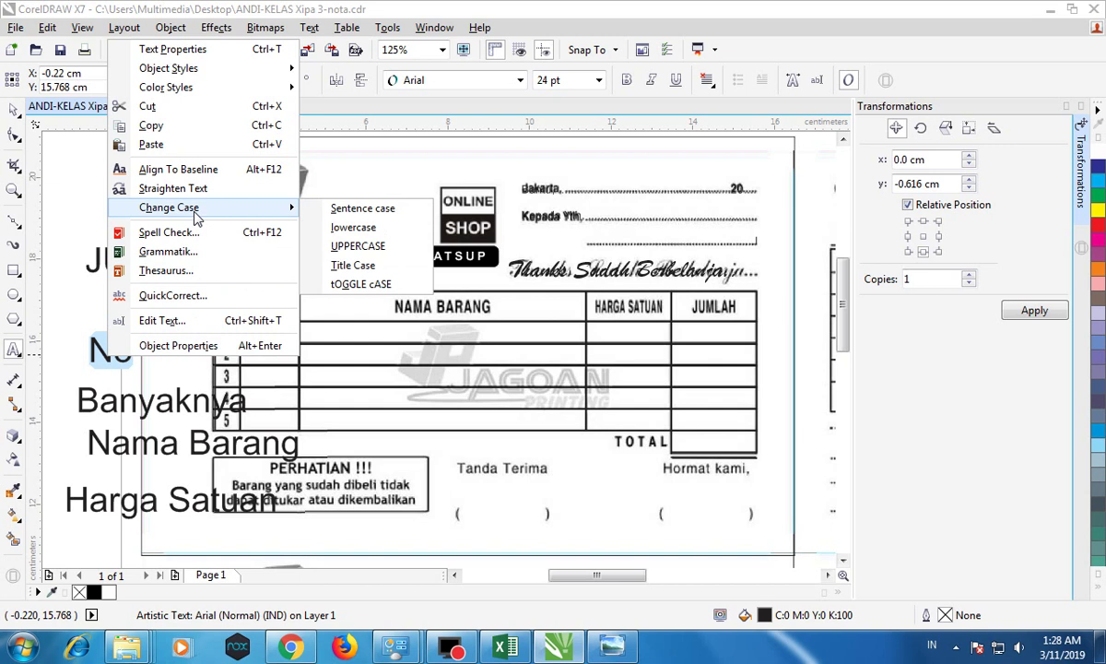
pyautogui.click(343, 245)
pyautogui.click(156, 403)
pyautogui.doubleClick(157, 403)
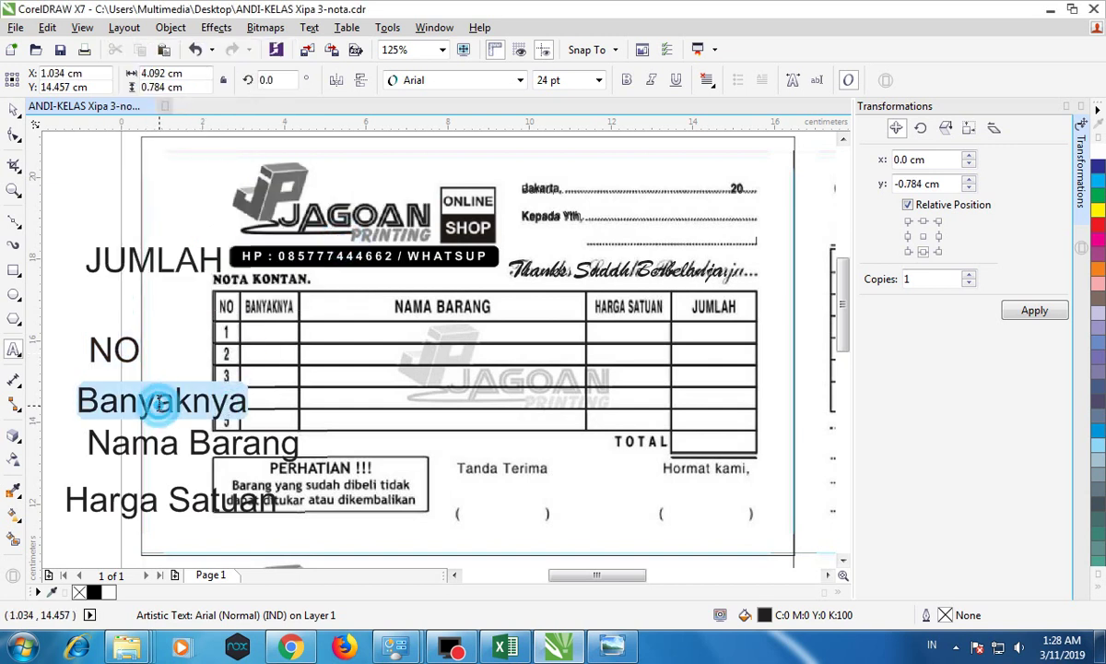
pyautogui.rightClick(157, 403)
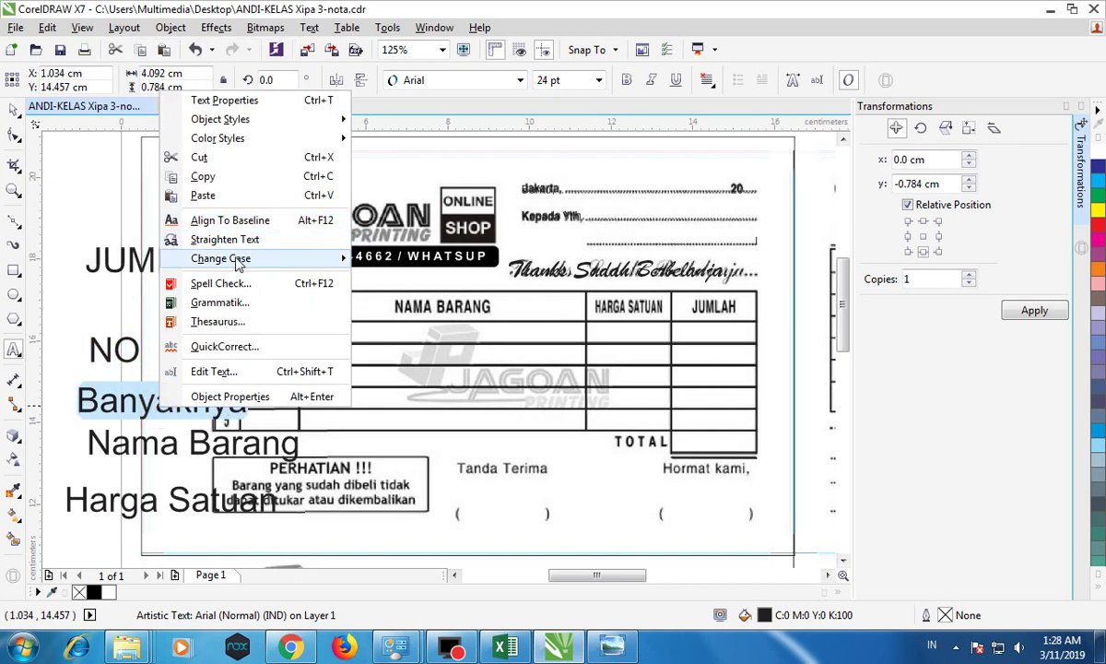
pyautogui.moveTo(226, 258)
pyautogui.click(411, 278)
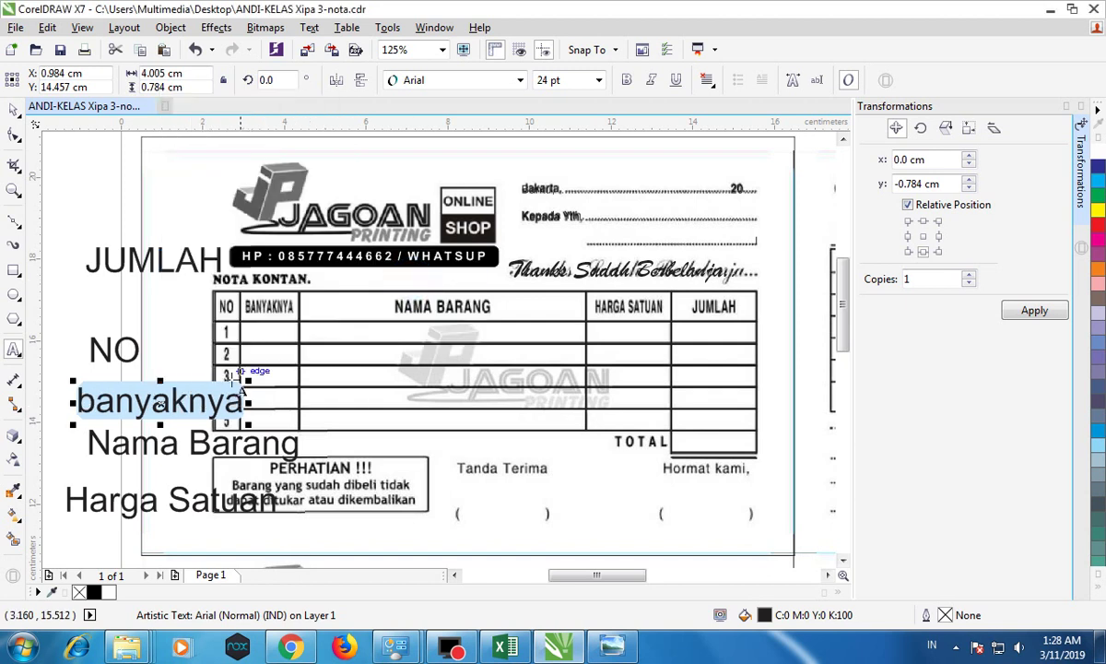
pyautogui.rightClick(214, 402)
pyautogui.moveTo(311, 256)
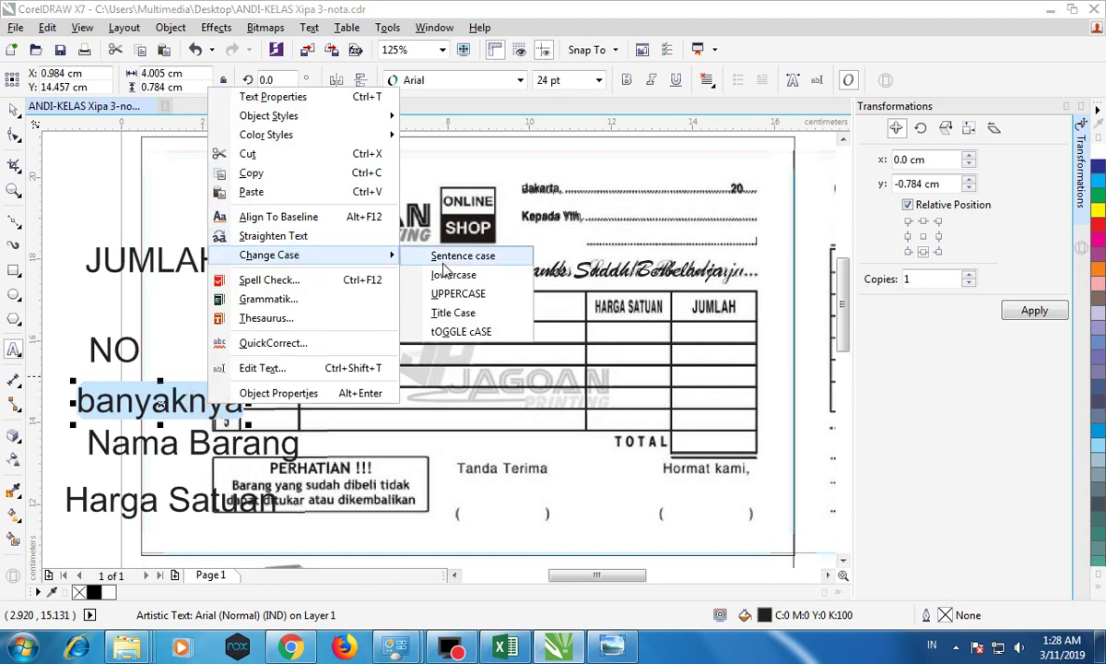
pyautogui.click(436, 289)
# Step: Change Nama Barang and Harga Satuan to UPPERCASE, then select all the labels
pyautogui.click(193, 441)
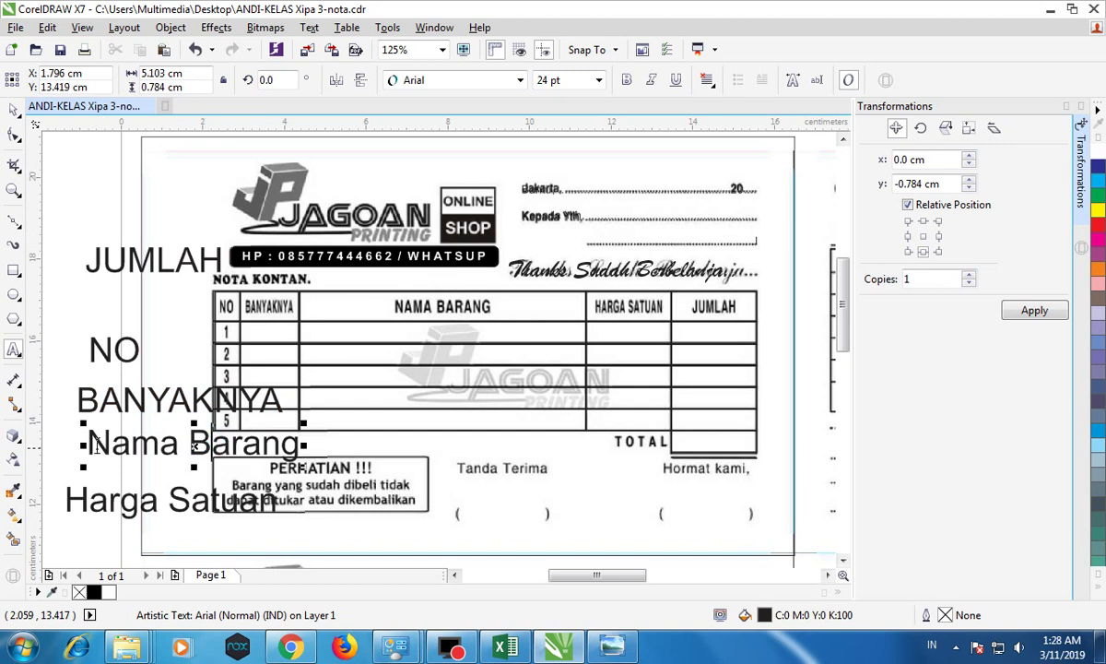
pyautogui.moveTo(90, 441); pyautogui.dragTo(295, 441)
pyautogui.rightClick(270, 433)
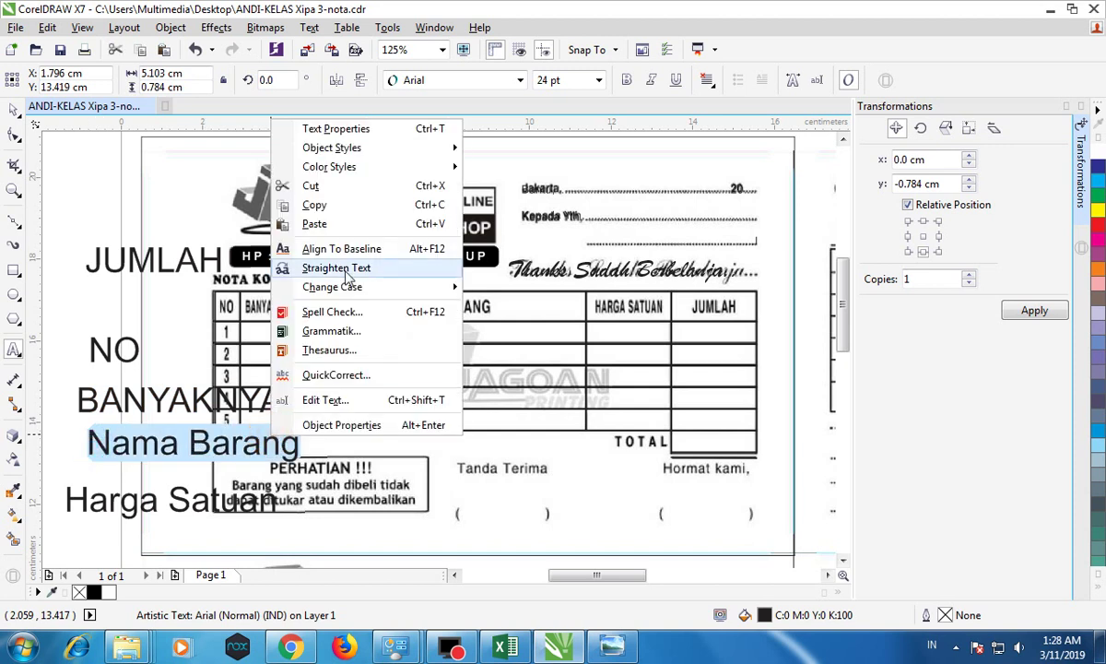
pyautogui.moveTo(357, 291)
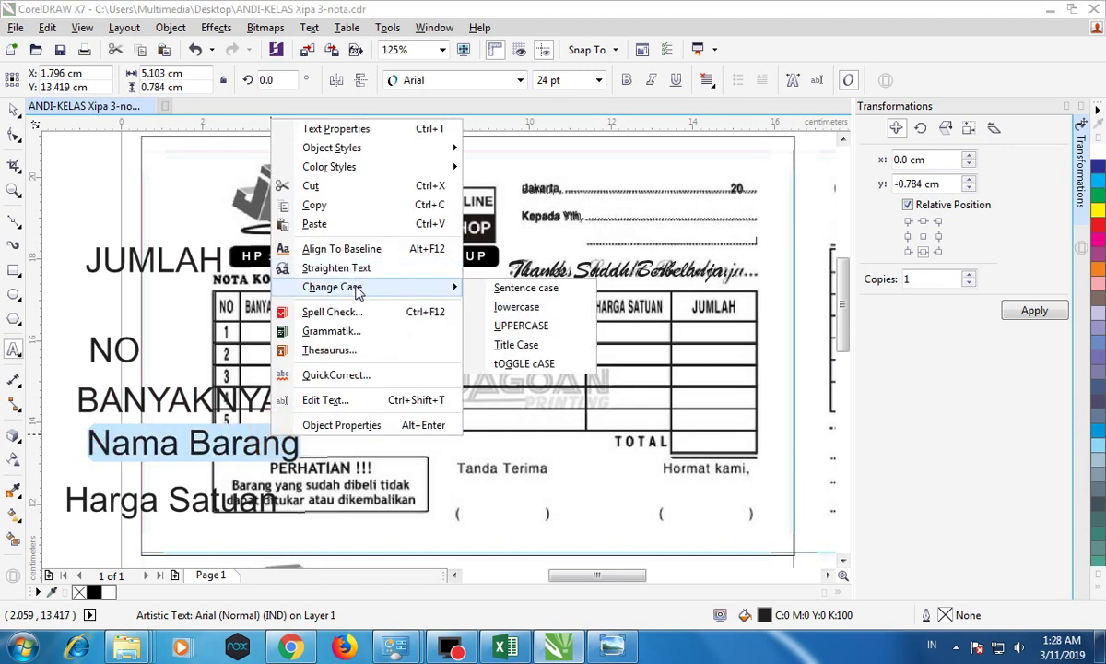
pyautogui.click(521, 325)
pyautogui.click(146, 498)
pyautogui.moveTo(69, 499); pyautogui.dragTo(276, 499)
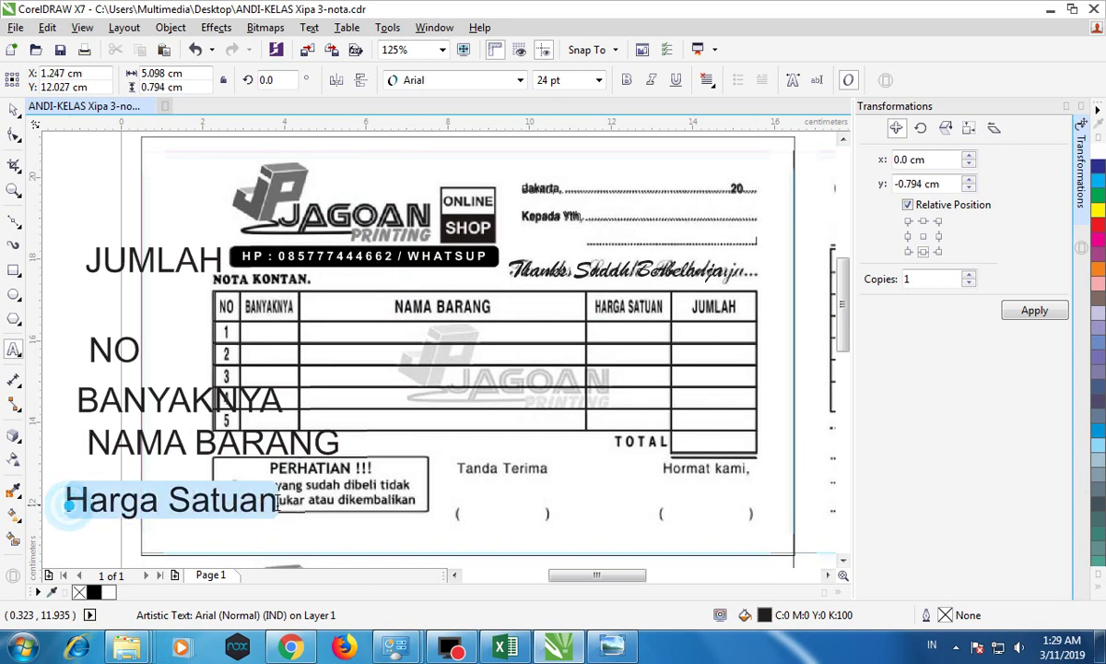
pyautogui.rightClick(220, 497)
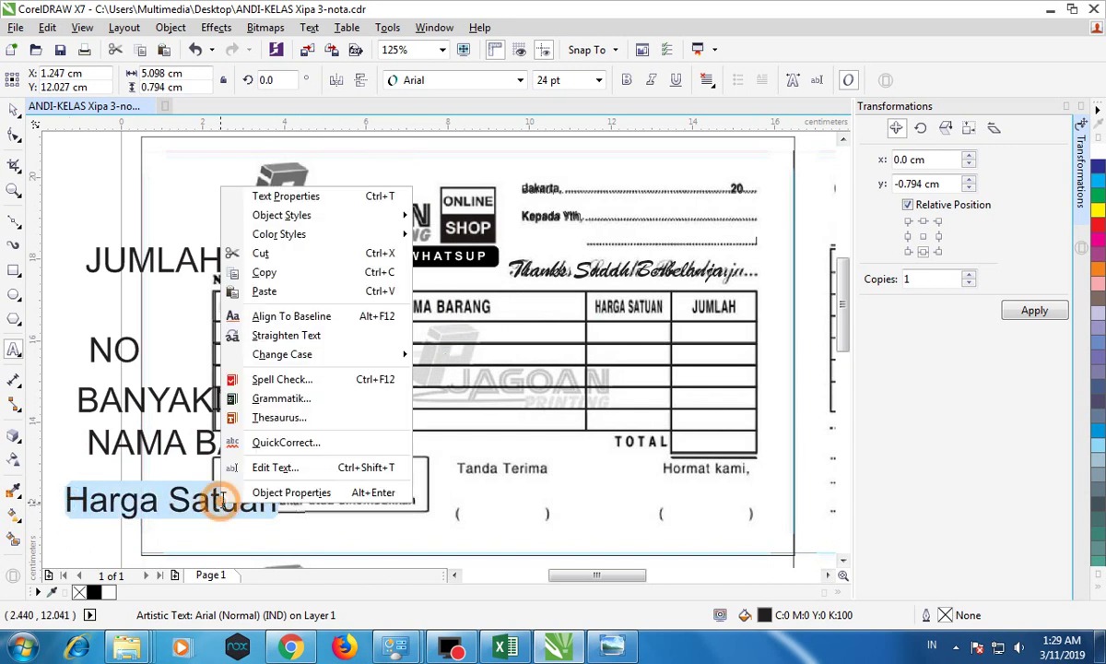
pyautogui.moveTo(364, 363)
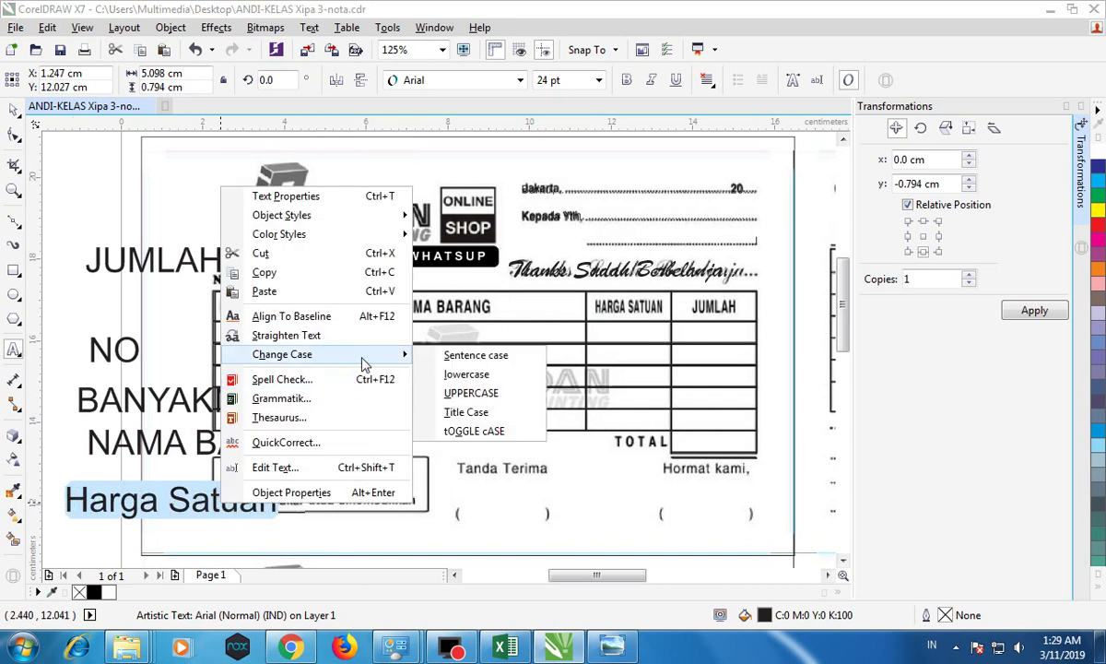
pyautogui.click(471, 393)
pyautogui.click(14, 108)
pyautogui.moveTo(50, 197); pyautogui.dragTo(372, 541)
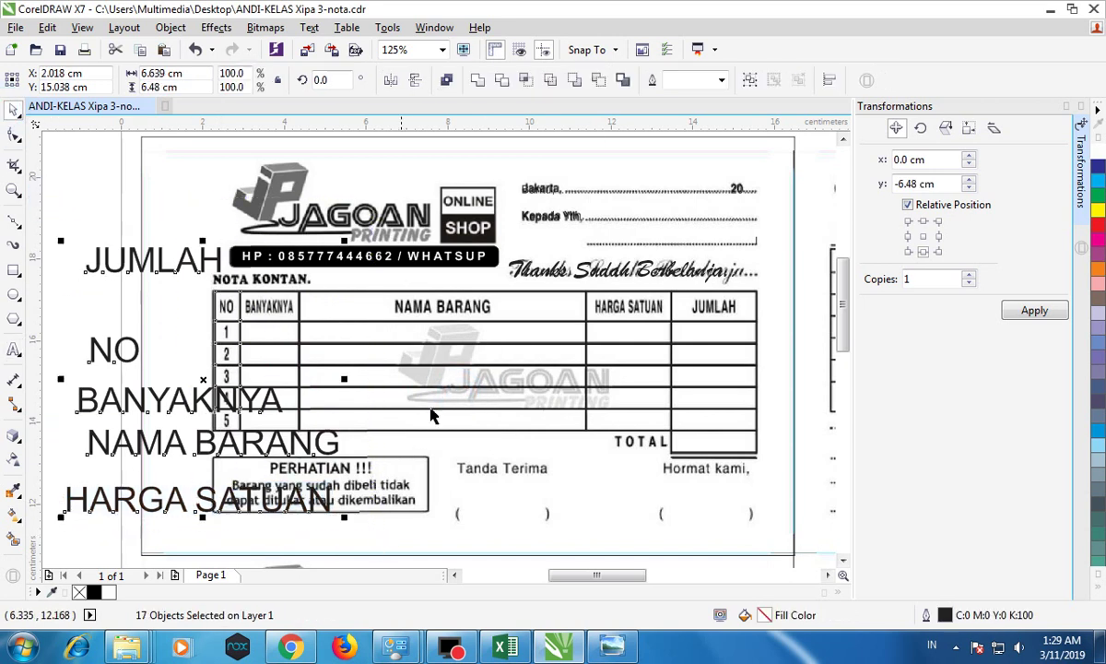
# Step: Move all the labels up-left off the receipt together, then undo that move
pyautogui.scroll(-1, 221, 301)
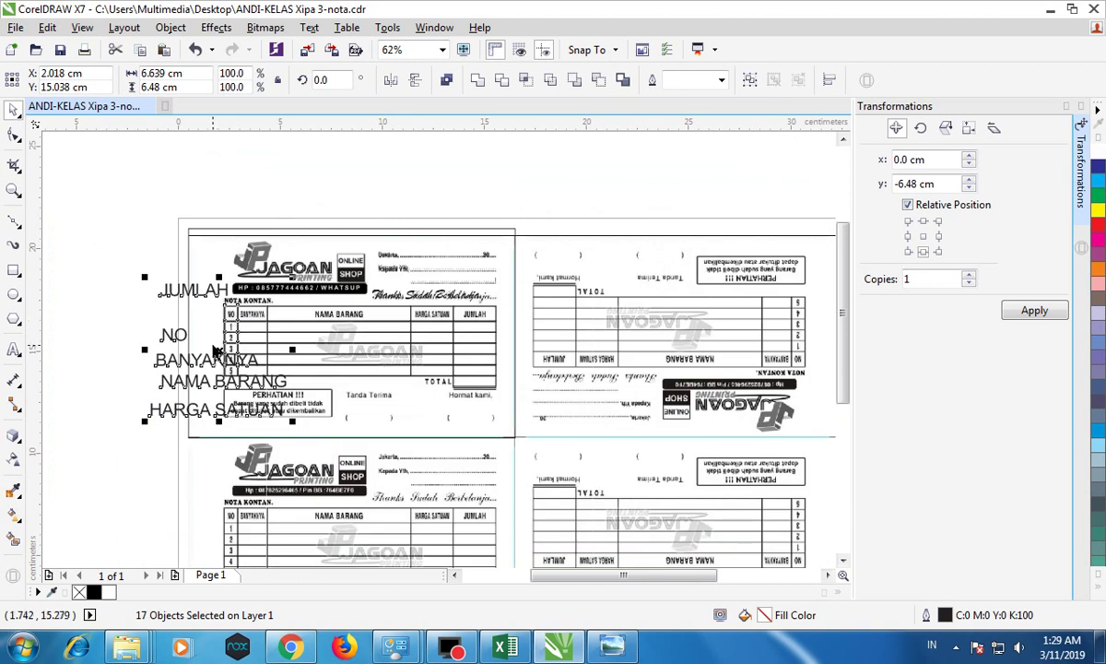
pyautogui.moveTo(218, 351); pyautogui.dragTo(93, 221)
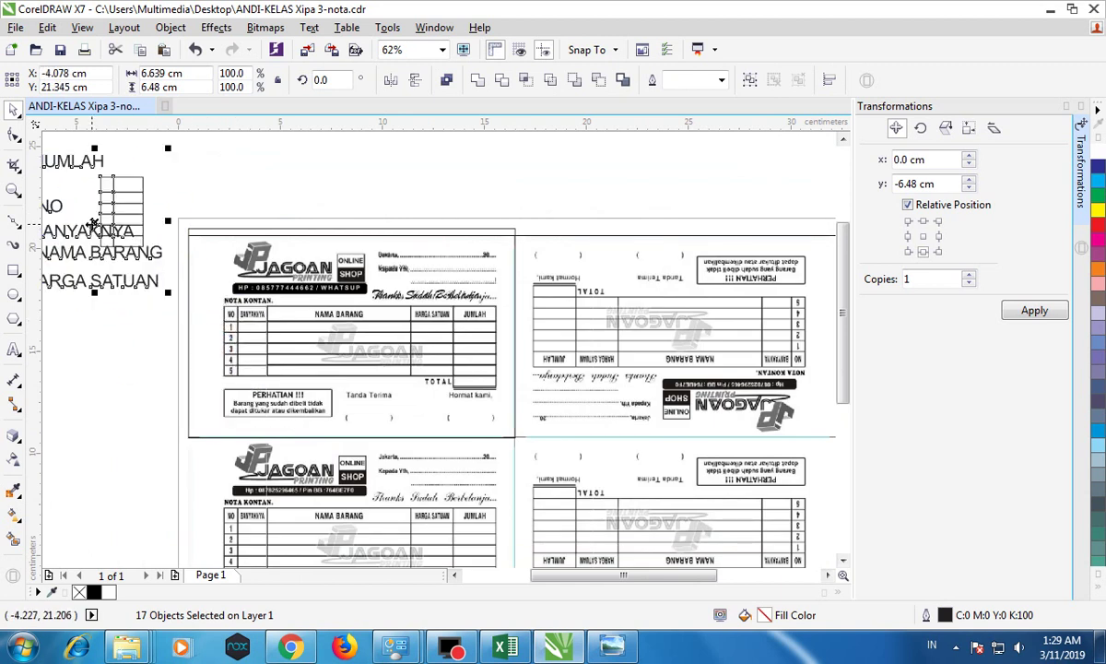
pyautogui.click(191, 167)
pyautogui.hotkey('ctrl', 'z')
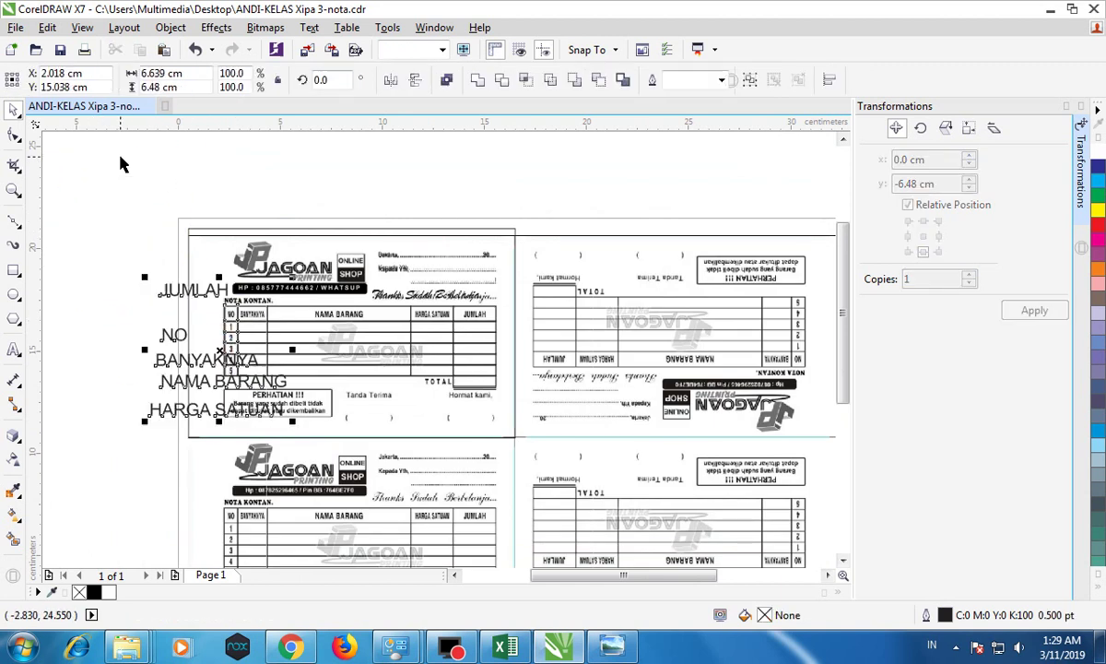
pyautogui.click(210, 184)
# Step: Spread JUMLAH, NO, BANYAKNYA and NAMA BARANG individually to the left of the receipt
pyautogui.click(188, 272)
pyautogui.moveTo(188, 272); pyautogui.dragTo(172, 170)
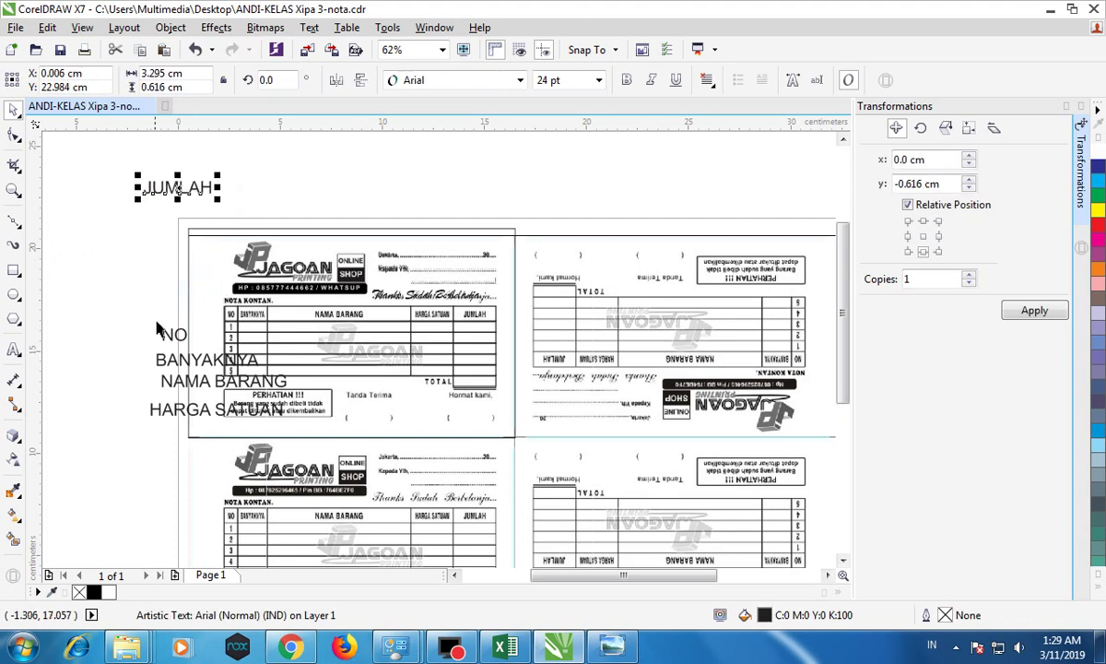
pyautogui.moveTo(174, 340); pyautogui.dragTo(105, 259)
pyautogui.moveTo(194, 360); pyautogui.dragTo(111, 321)
pyautogui.moveTo(181, 395); pyautogui.dragTo(62, 367)
# Step: Make the JUMLAH label bold and select the NO and BANYAKNYA labels
pyautogui.click(178, 189)
pyautogui.click(626, 81)
pyautogui.moveTo(65, 219); pyautogui.dragTo(178, 372)
# Step: Bold NO, BANYAKNYA, NAMA BARANG and HARGA SATUAN, placing HARGA SATUAN under NAMA BARANG
pyautogui.click(626, 80)
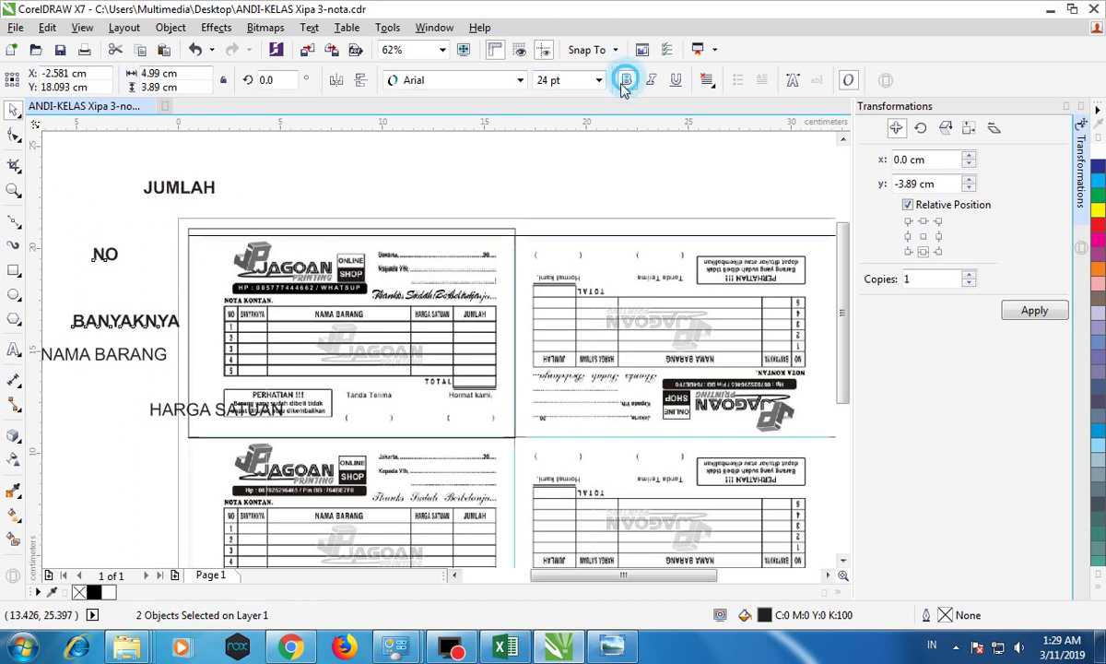
pyautogui.click(135, 186)
pyautogui.click(115, 359)
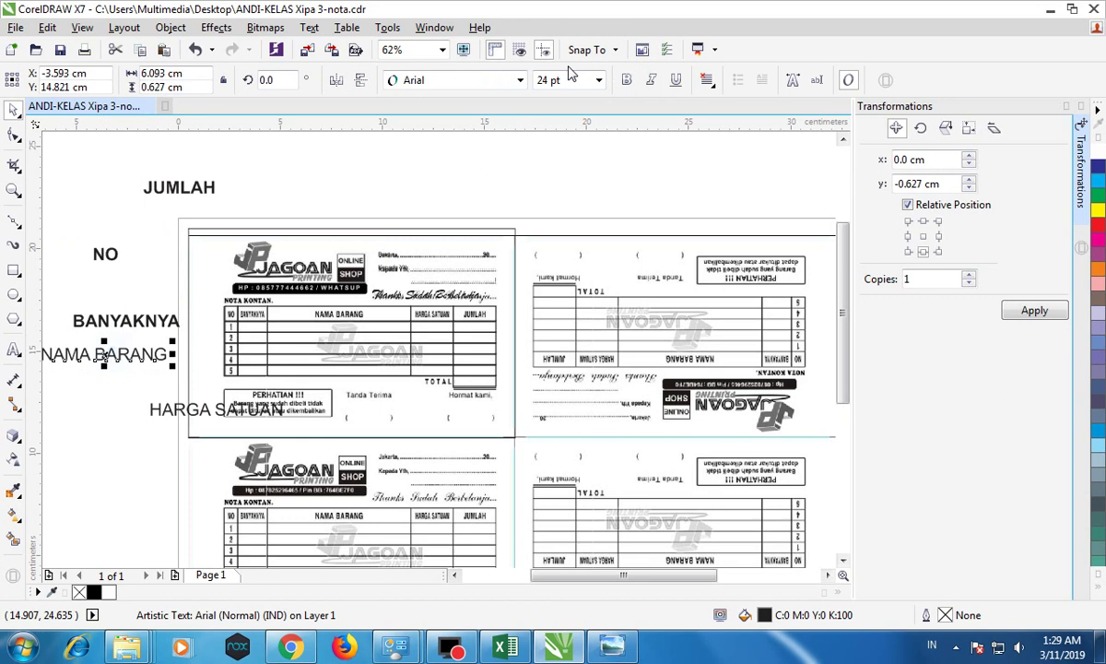
pyautogui.click(626, 80)
pyautogui.moveTo(220, 412); pyautogui.dragTo(109, 389)
pyautogui.click(626, 81)
# Step: Set the loose NO label to 12 pt and try it on the table's NO column
pyautogui.click(181, 187)
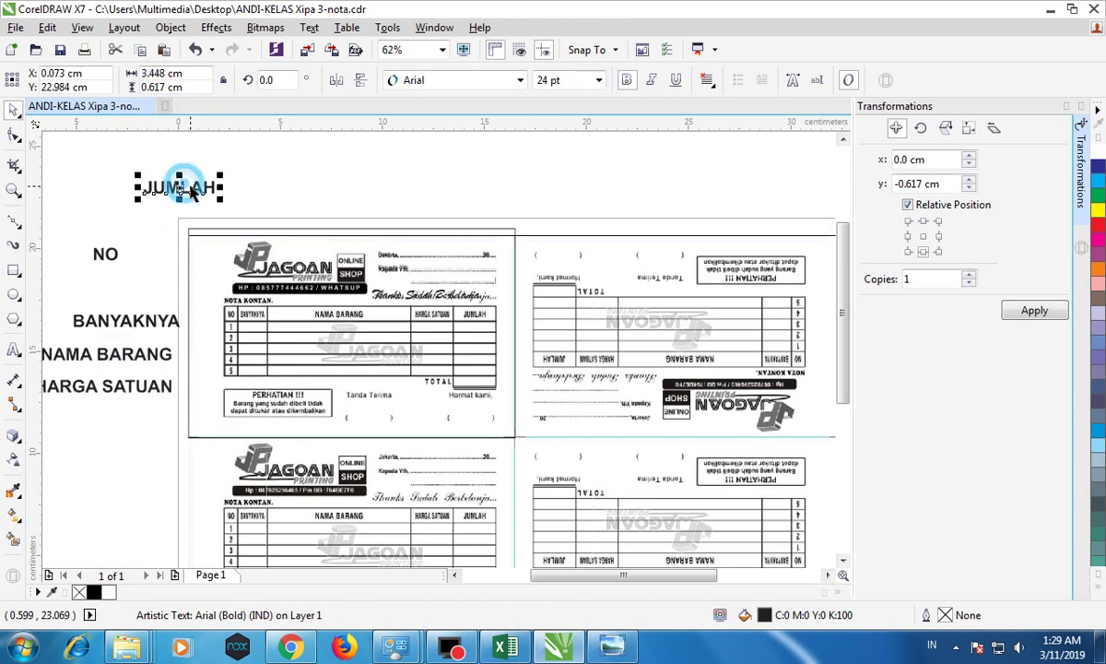
pyautogui.click(105, 255)
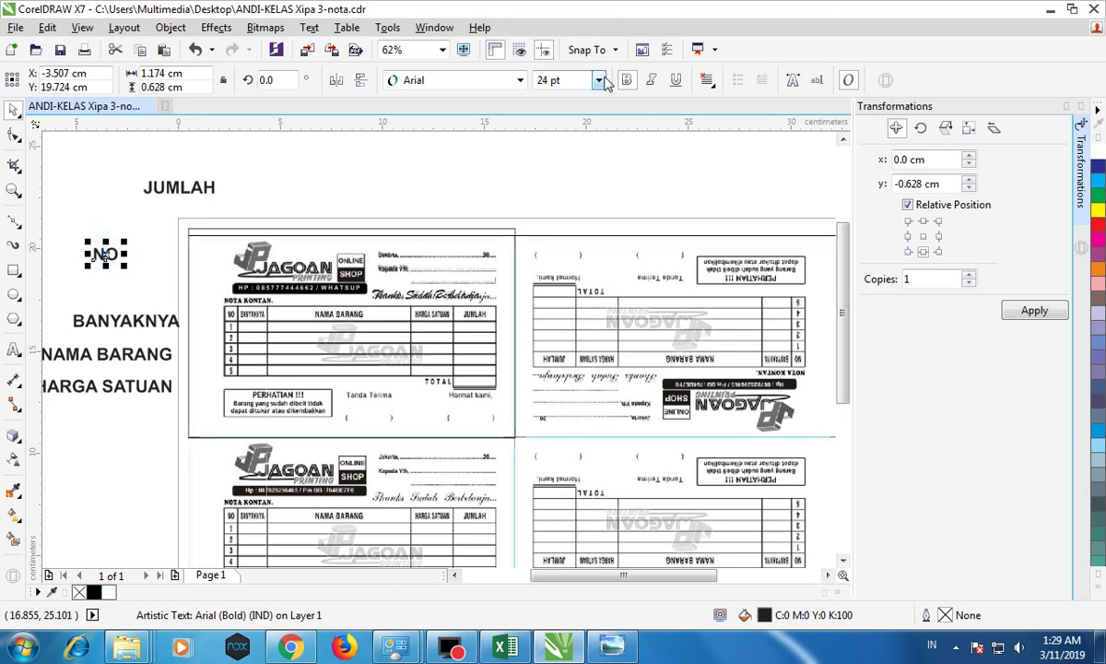
pyautogui.click(599, 80)
pyautogui.click(553, 186)
pyautogui.moveTo(99, 254); pyautogui.dragTo(231, 312)
pyautogui.scroll(5, 231, 312)
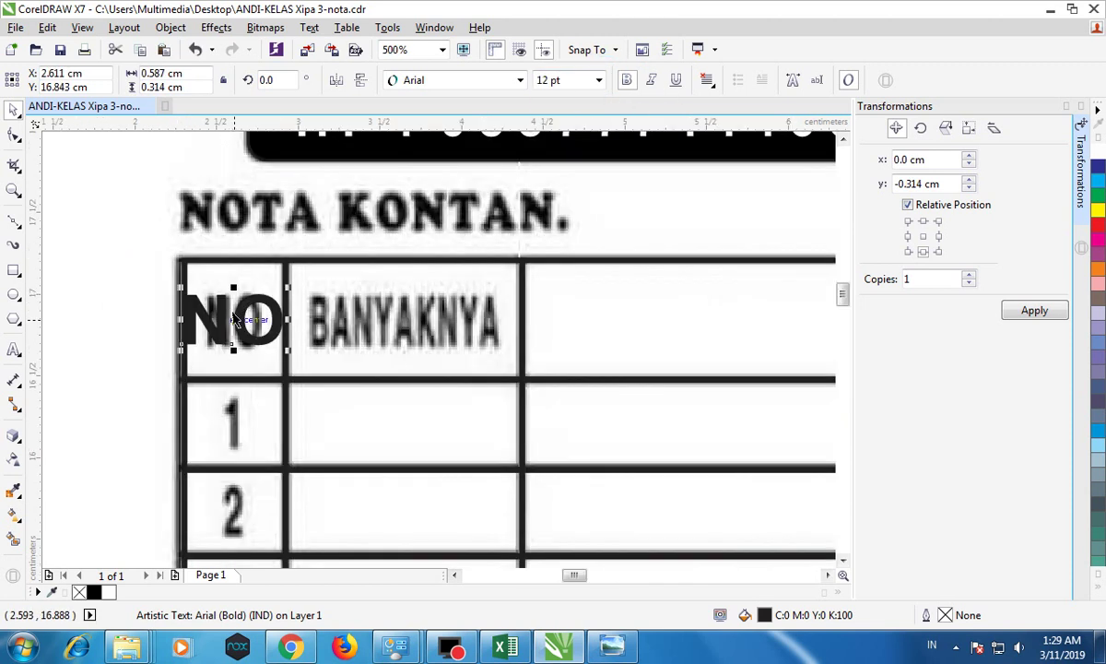
# Step: Shrink the NO label to 10 pt, then 9 pt, and move it back beside the table
pyautogui.click(598, 81)
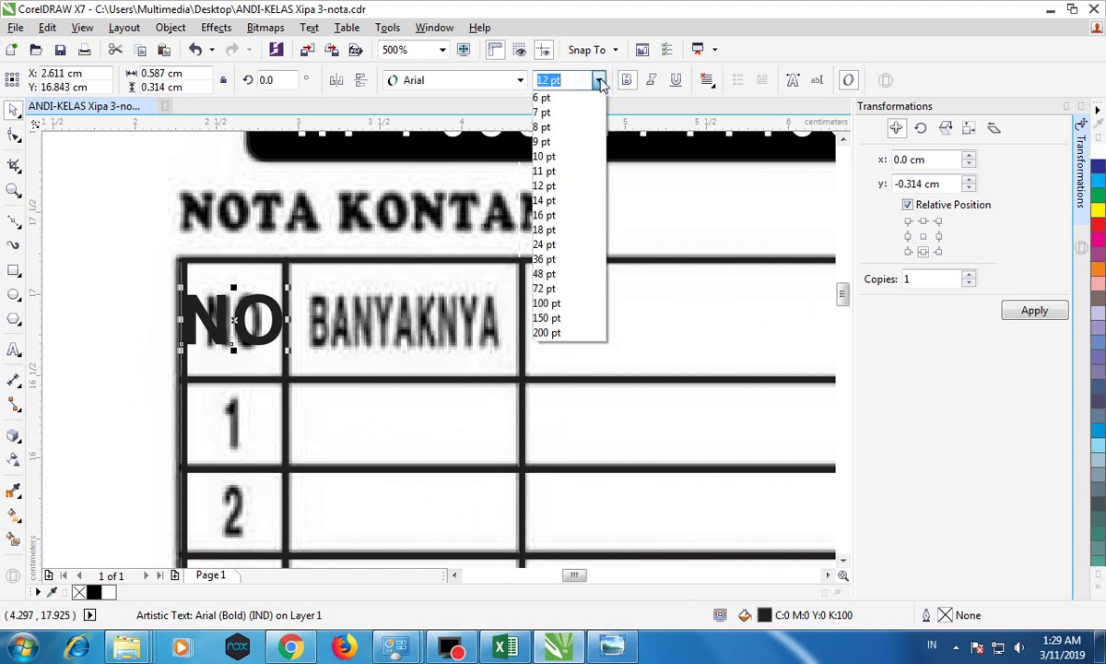
pyautogui.click(558, 157)
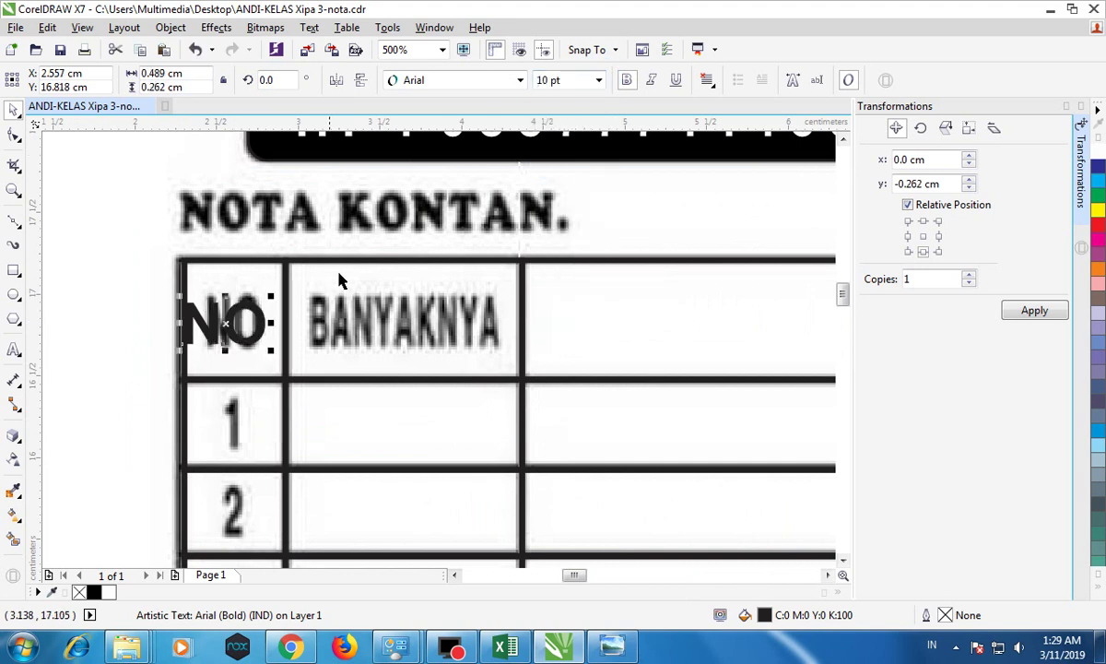
pyautogui.click(598, 81)
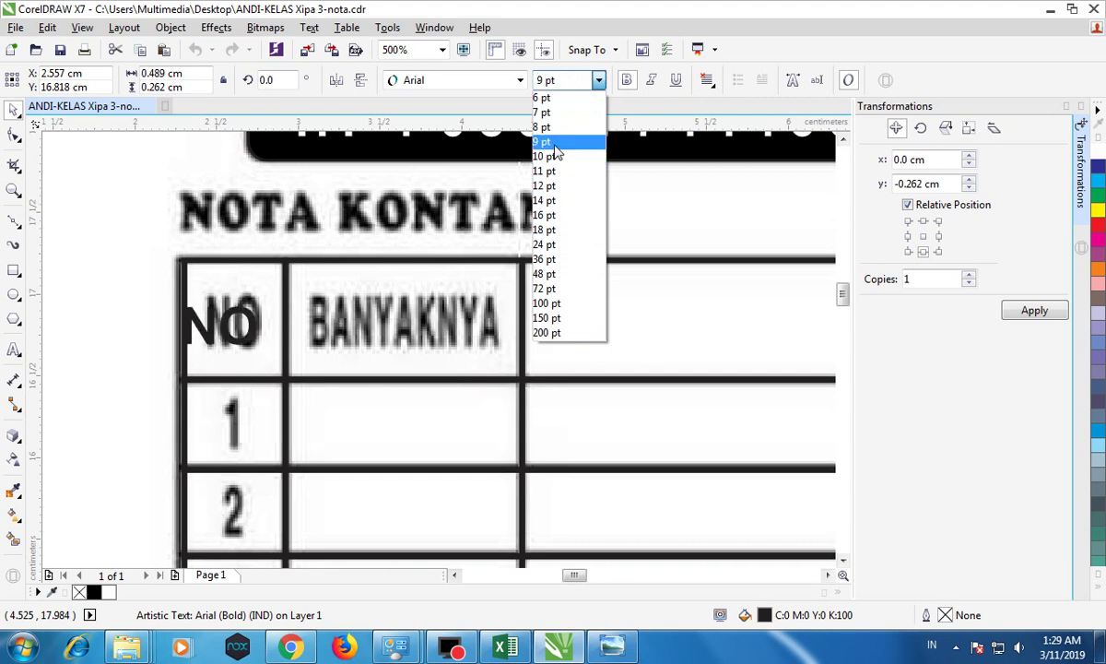
pyautogui.click(556, 143)
pyautogui.scroll(-5, 258, 325)
pyautogui.moveTo(256, 326); pyautogui.dragTo(95, 219)
# Step: Set the BANYAKNYA, NAMA BARANG and HARGA SATUAN labels to 9 pt together
pyautogui.click(125, 346)
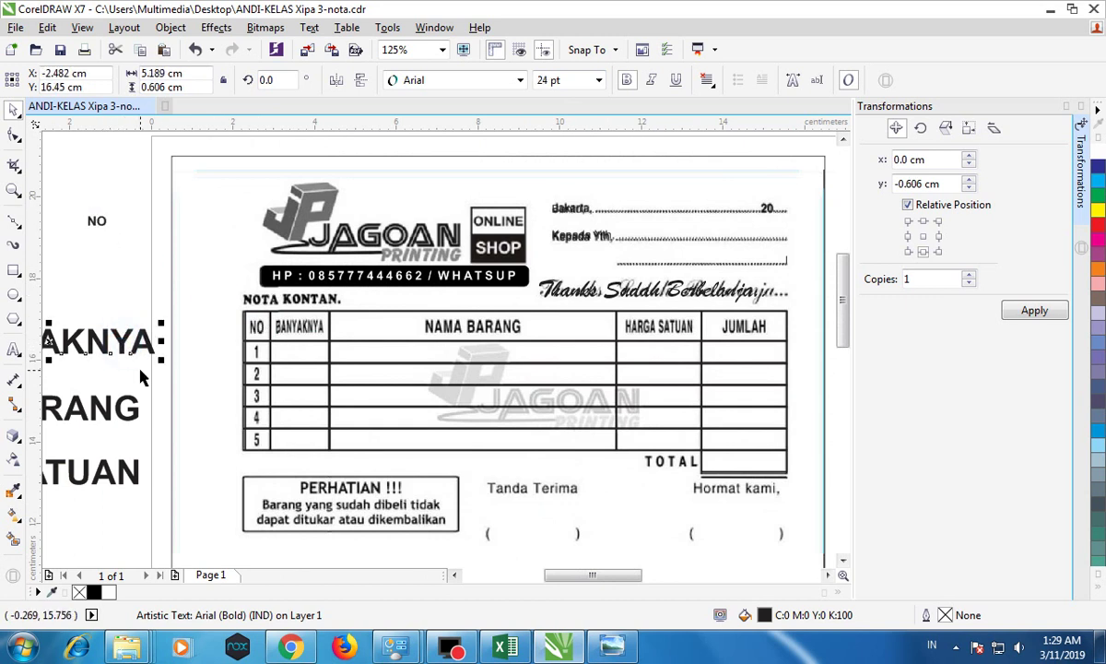
pyautogui.scroll(-2, 130, 342)
pyautogui.moveTo(593, 582); pyautogui.dragTo(553, 581)
pyautogui.moveTo(148, 326); pyautogui.dragTo(355, 459)
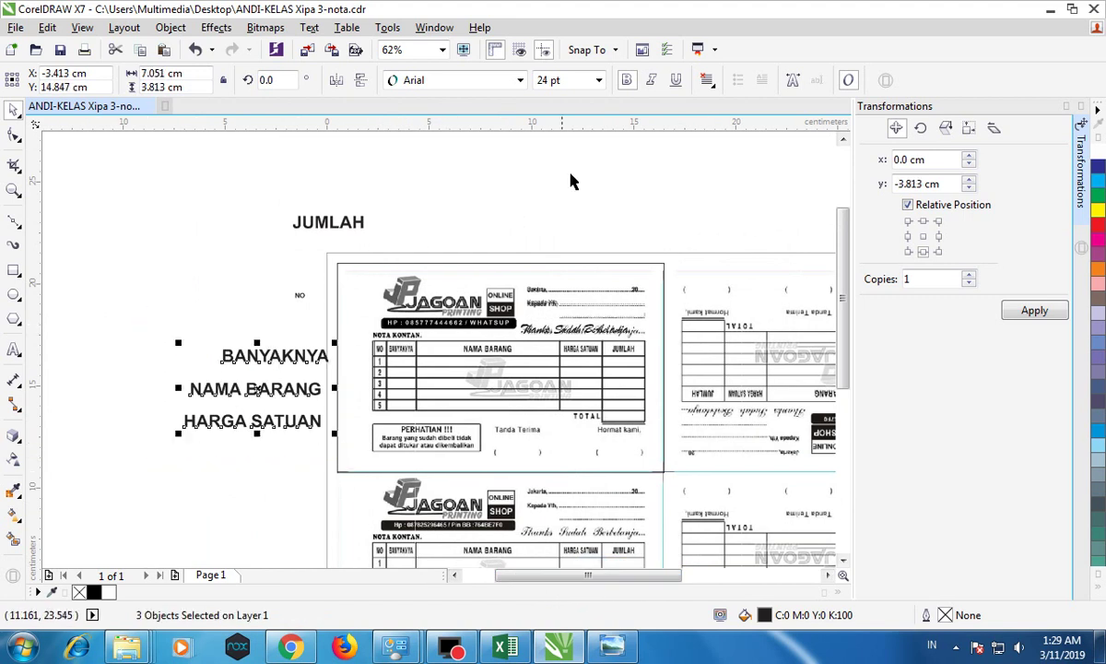
pyautogui.click(600, 80)
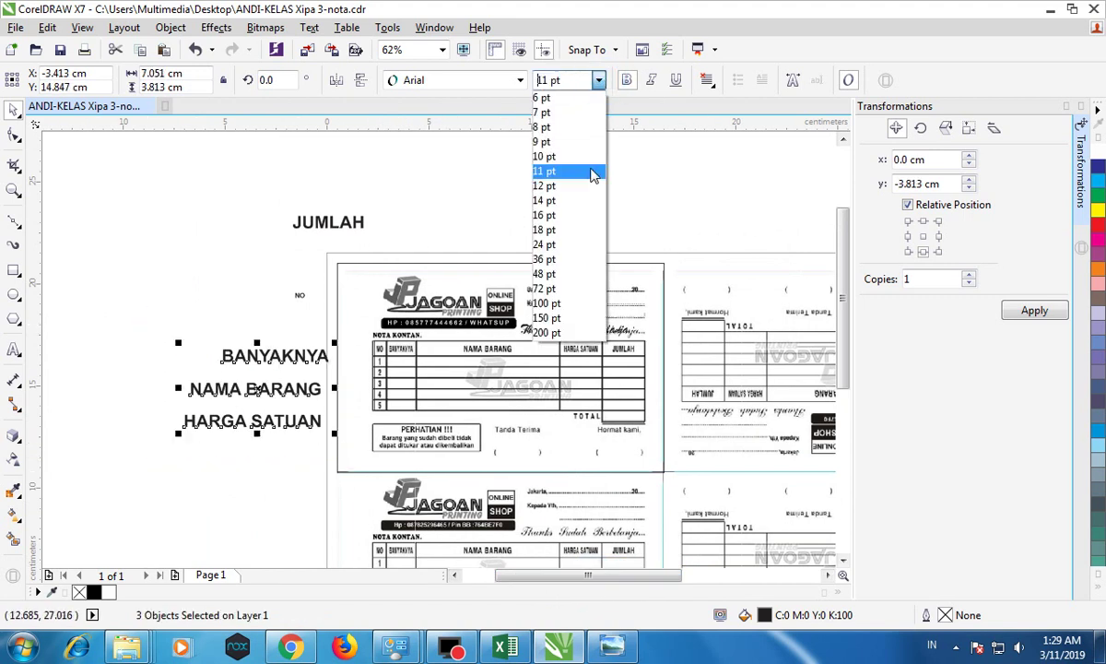
pyautogui.click(544, 141)
# Step: Set the JUMLAH label to 9 pt
pyautogui.click(358, 219)
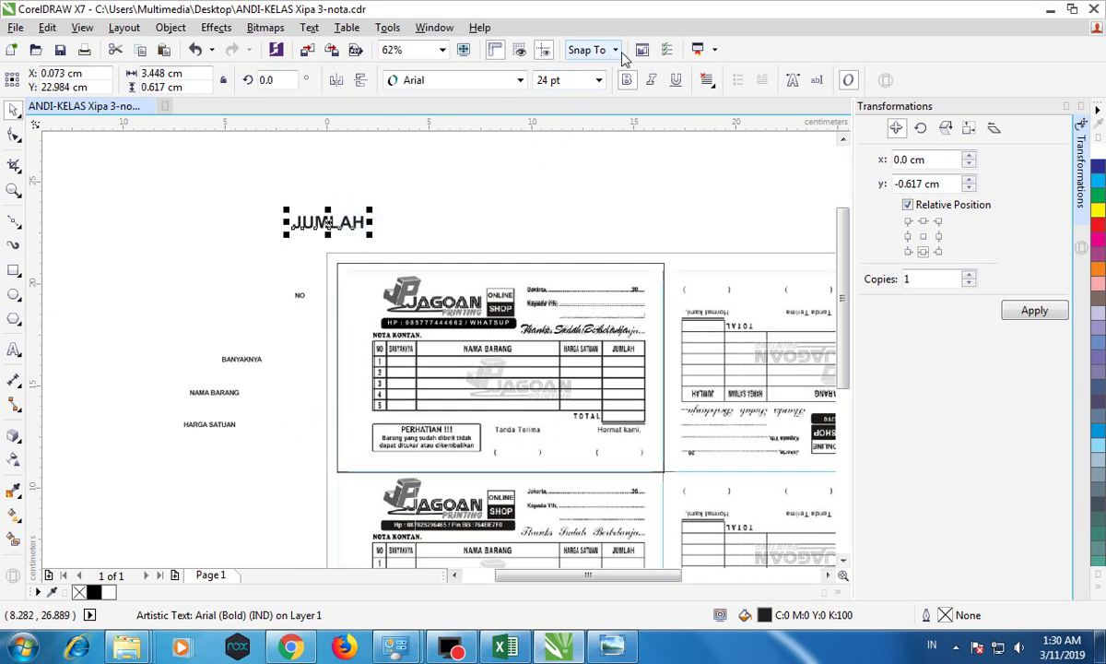
pyautogui.click(599, 81)
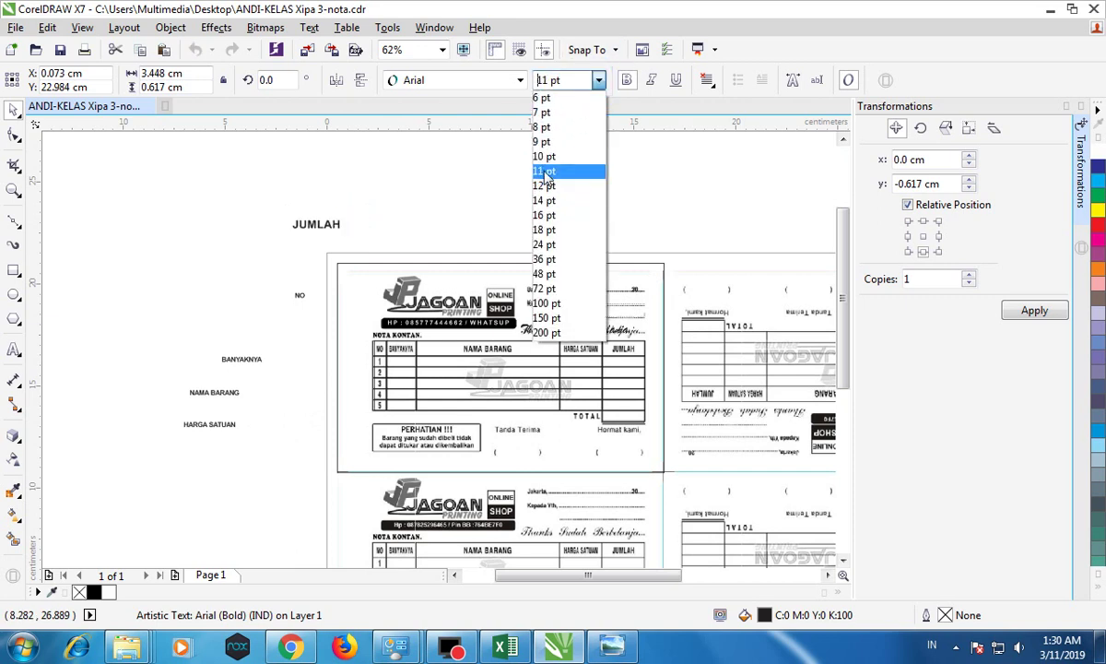
pyautogui.click(544, 141)
pyautogui.click(519, 179)
pyautogui.scroll(2, 426, 345)
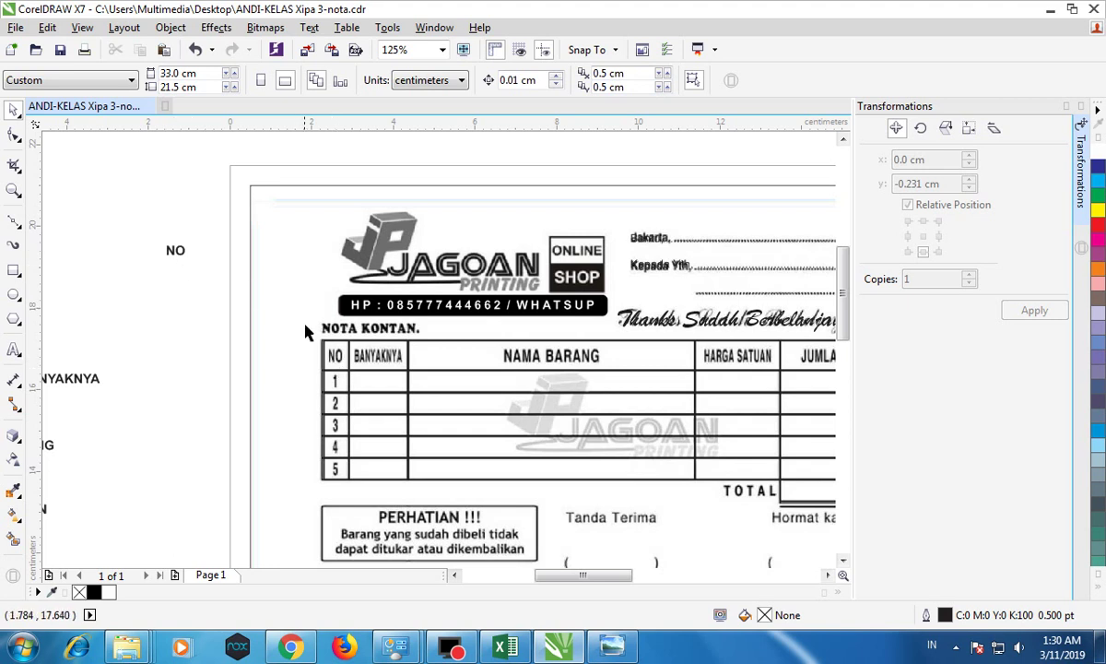
# Step: Centre the NO label horizontally and vertically on the table's NO header
pyautogui.click(177, 256)
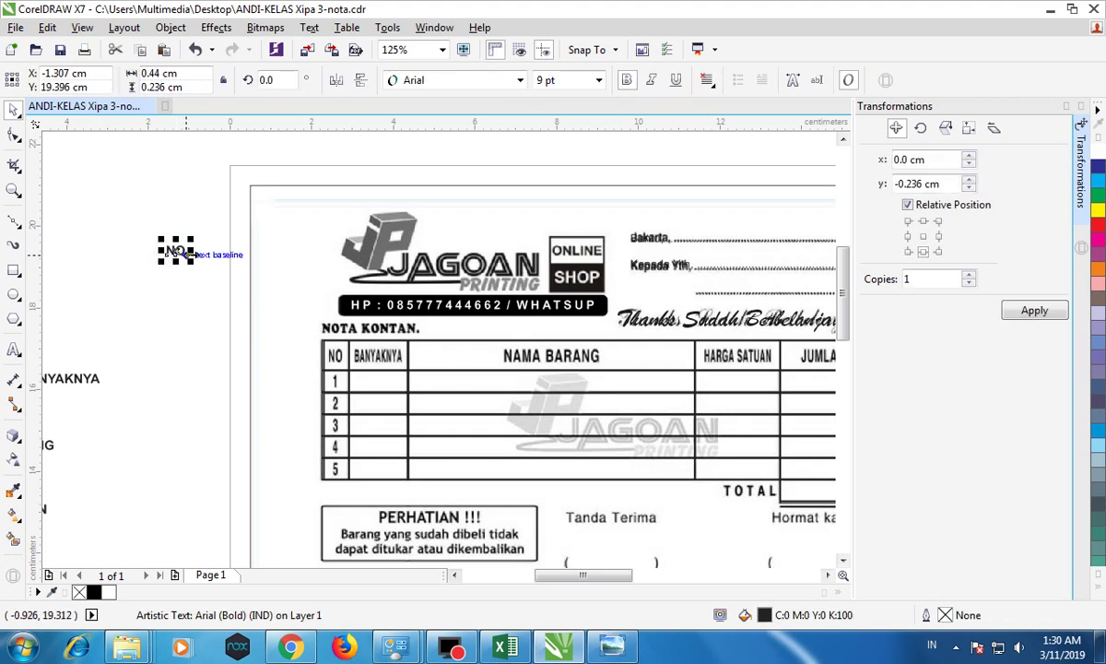
pyautogui.keyDown('shift'); pyautogui.click(334, 351); pyautogui.keyUp('shift')
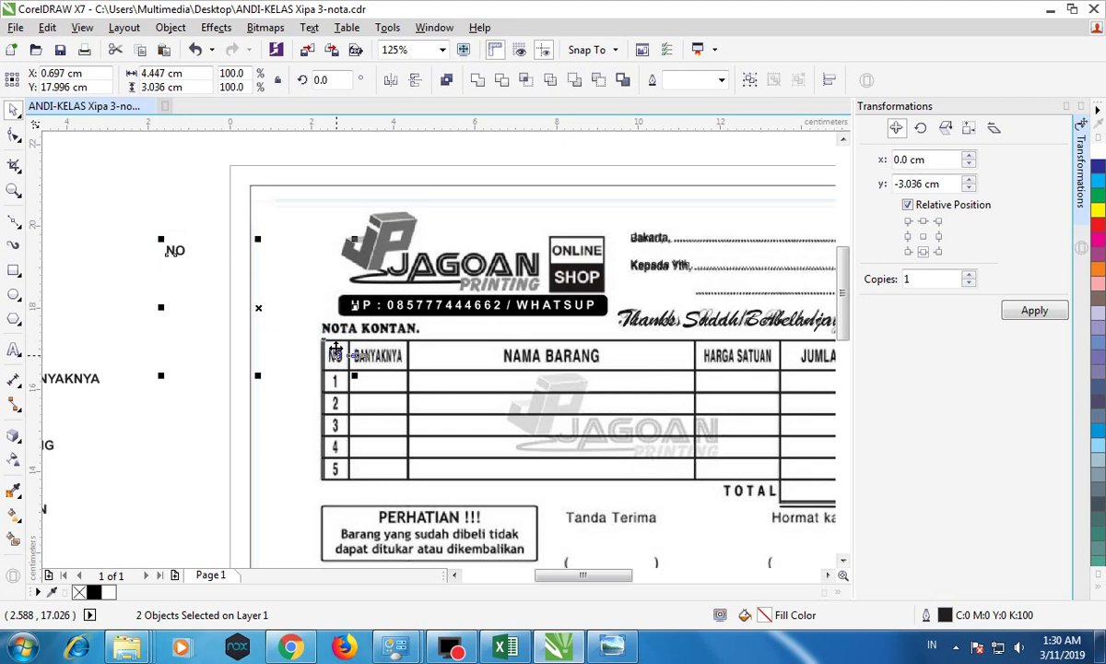
pyautogui.press('e')
pyautogui.press('c')
pyautogui.click(234, 271)
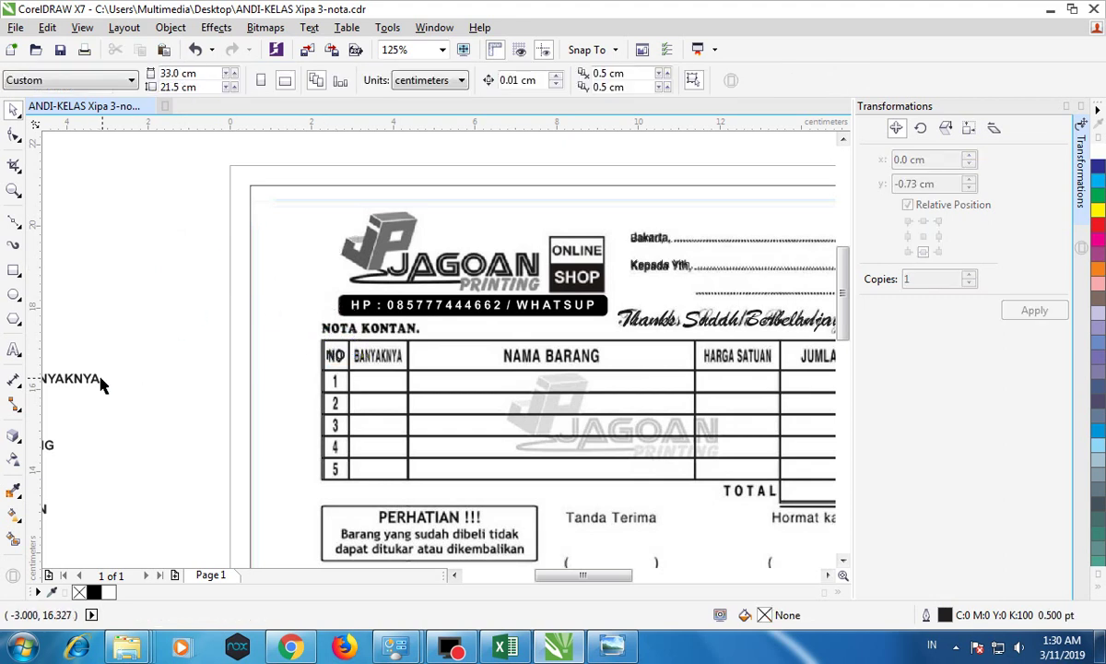
# Step: Centre the BANYAKNYA label horizontally and vertically on its header cell
pyautogui.moveTo(81, 385); pyautogui.dragTo(201, 321)
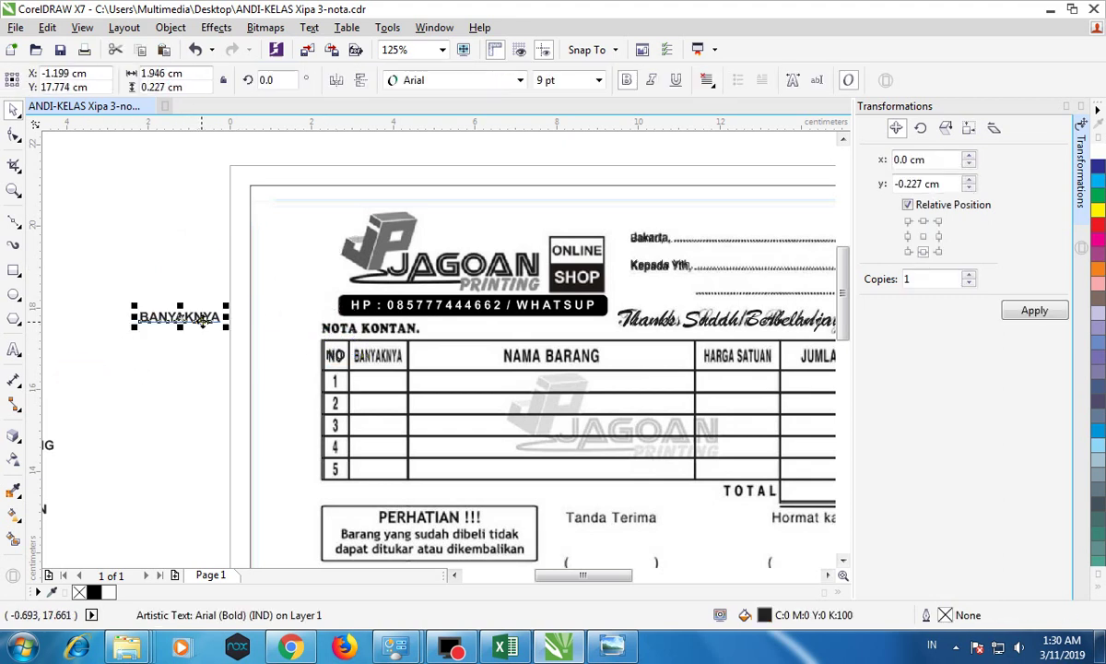
pyautogui.keyDown('shift'); pyautogui.click(387, 361); pyautogui.keyUp('shift')
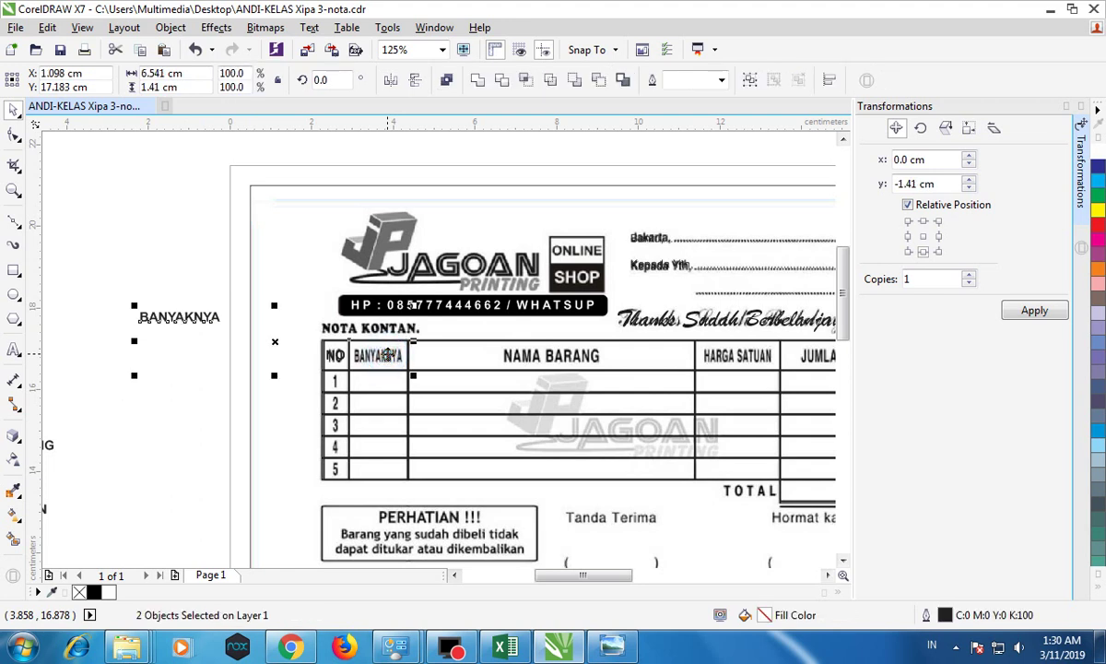
pyautogui.press('e')
pyautogui.press('c')
pyautogui.click(226, 288)
# Step: Narrow the BANYAKNYA label so it fits inside its cell
pyautogui.scroll(2, 405, 341)
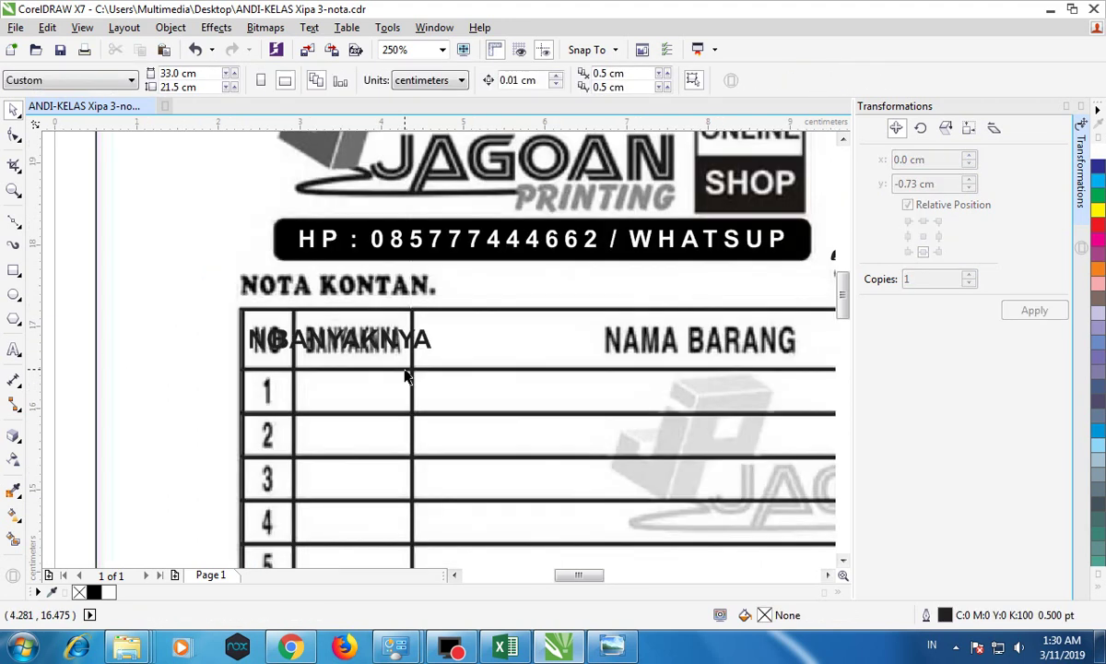
pyautogui.click(453, 314)
pyautogui.moveTo(465, 310); pyautogui.dragTo(403, 315)
pyautogui.scroll(-2, 406, 318)
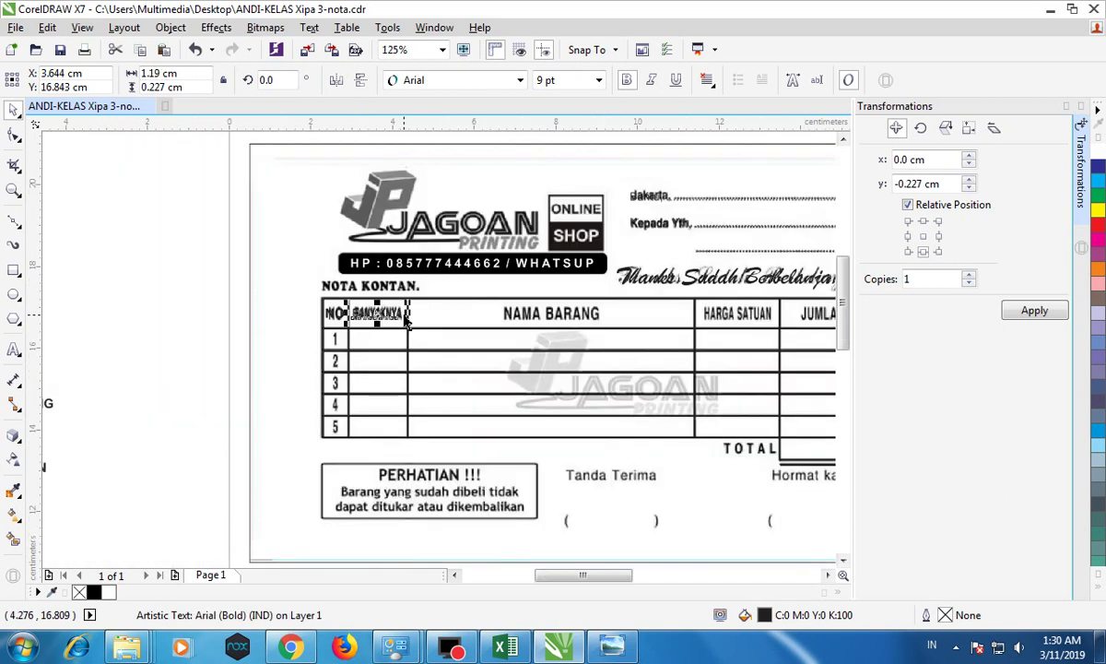
# Step: Centre the NAMA BARANG label horizontally and vertically on its header cell
pyautogui.moveTo(49, 403); pyautogui.dragTo(208, 328)
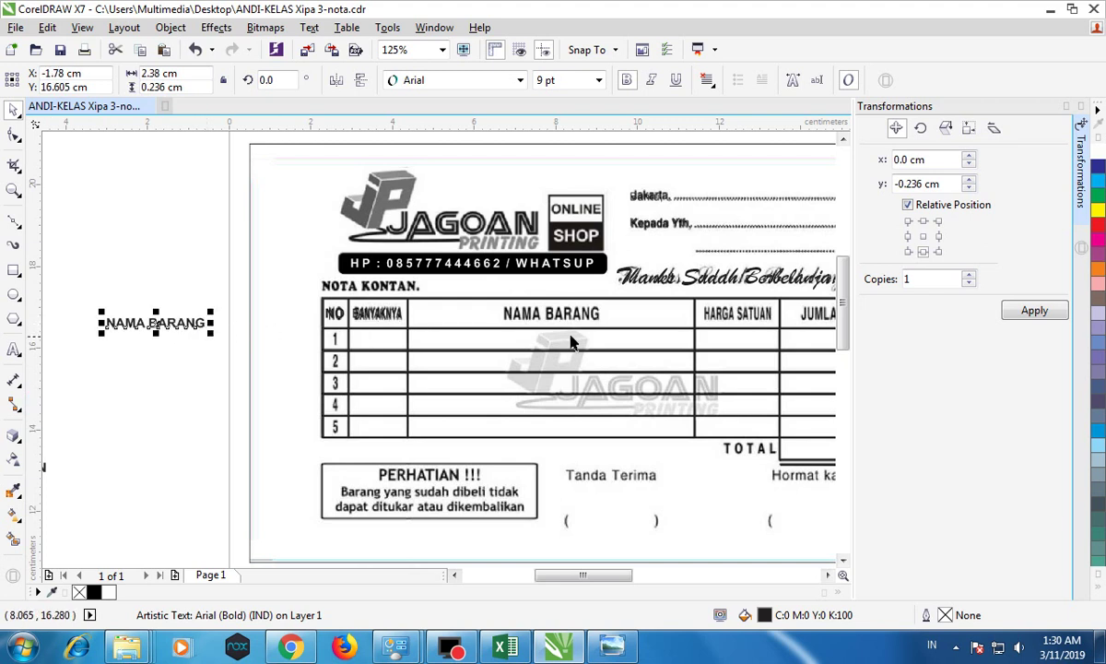
pyautogui.keyDown('shift'); pyautogui.click(590, 316); pyautogui.keyUp('shift')
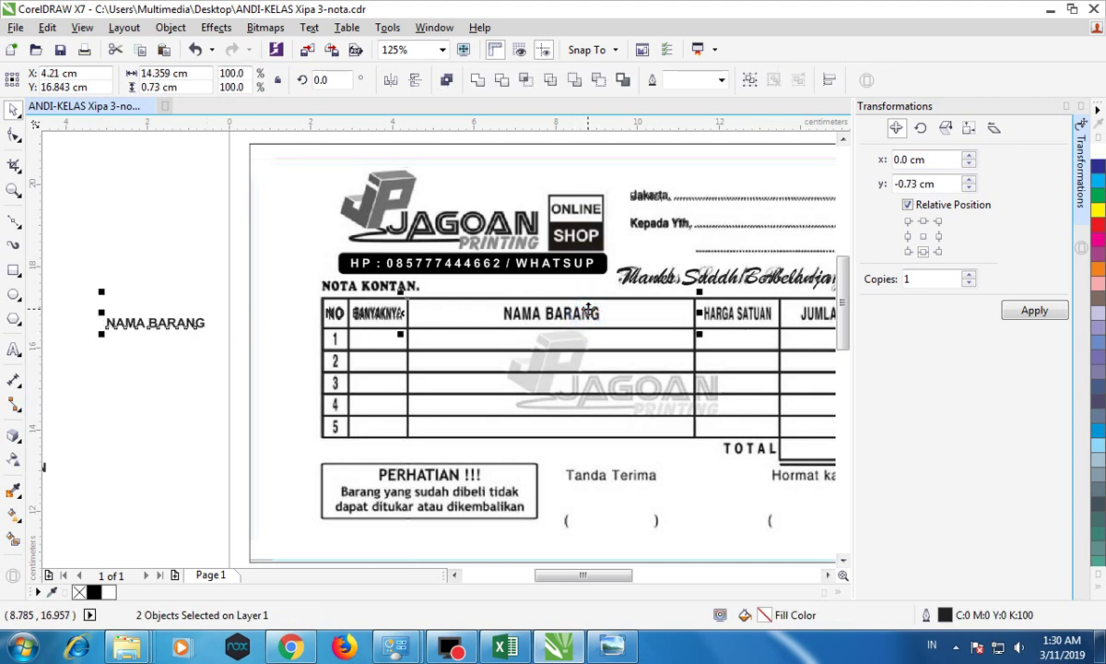
pyautogui.press('e')
pyautogui.press('c')
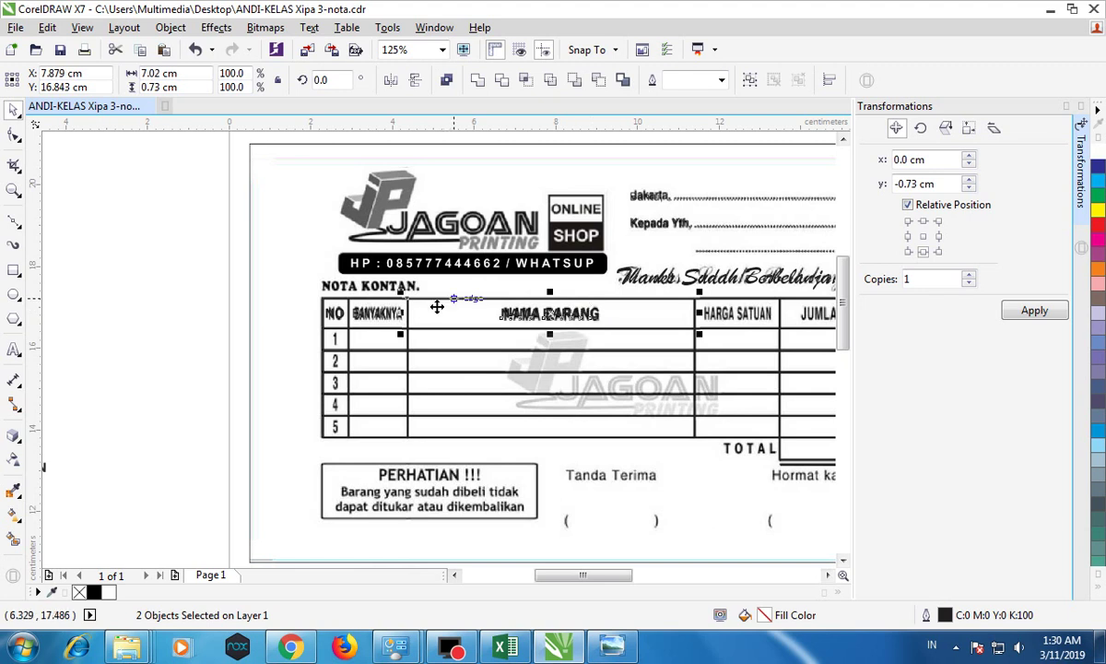
pyautogui.scroll(-4, 431, 314)
pyautogui.scroll(2, 360, 297)
# Step: Centre the JUMLAH label horizontally over its header cell
pyautogui.moveTo(372, 242); pyautogui.dragTo(366, 356)
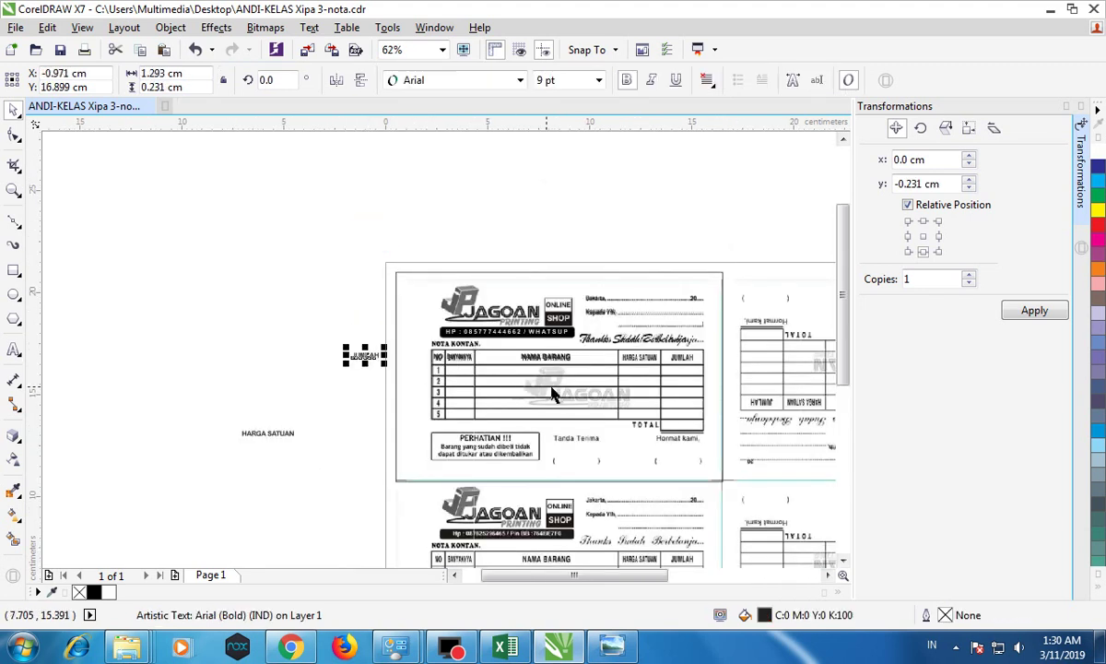
pyautogui.keyDown('shift'); pyautogui.click(691, 359); pyautogui.keyUp('shift')
pyautogui.press('e')
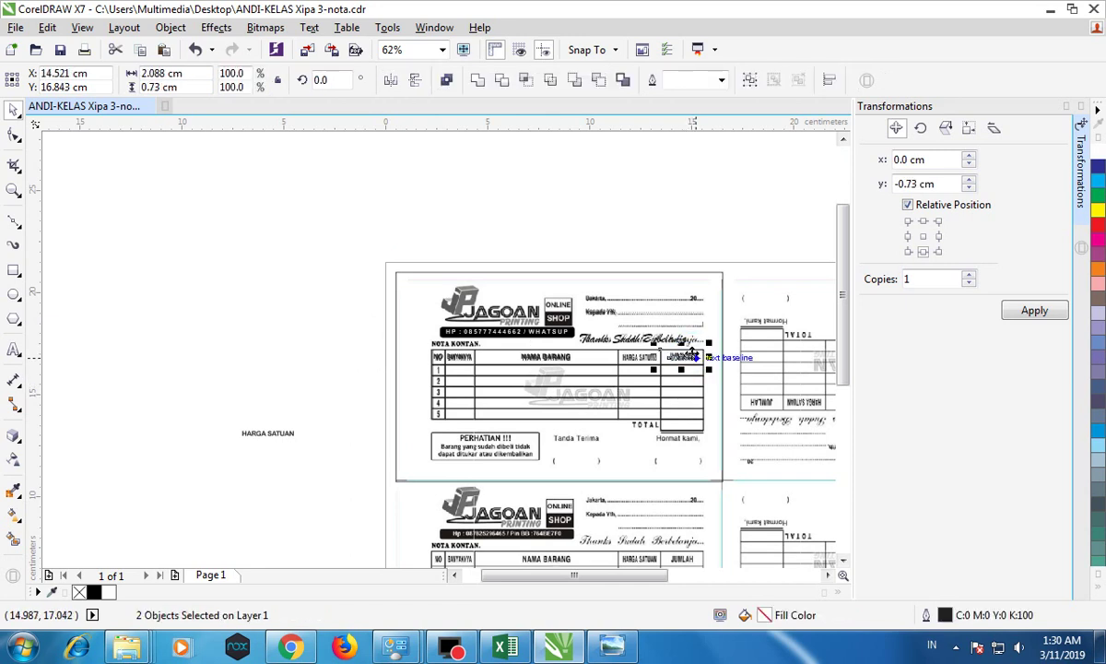
pyautogui.click(339, 255)
# Step: Centre the HARGA SATUAN label horizontally and vertically in its header cell
pyautogui.moveTo(269, 432); pyautogui.dragTo(391, 379)
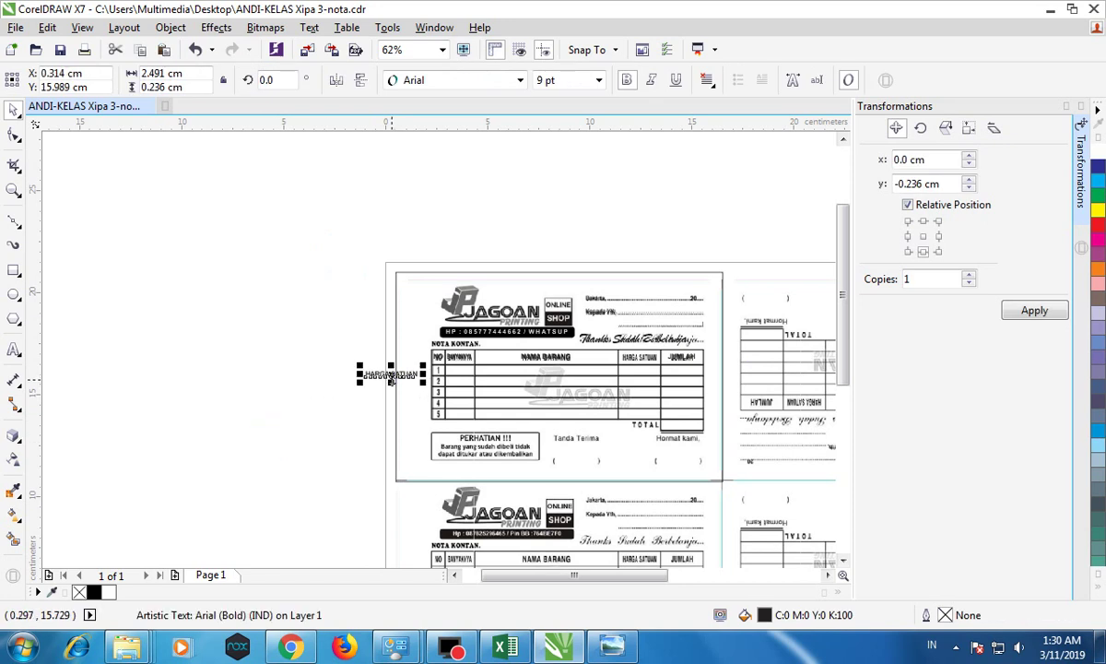
pyautogui.keyDown('shift'); pyautogui.click(648, 358); pyautogui.keyUp('shift')
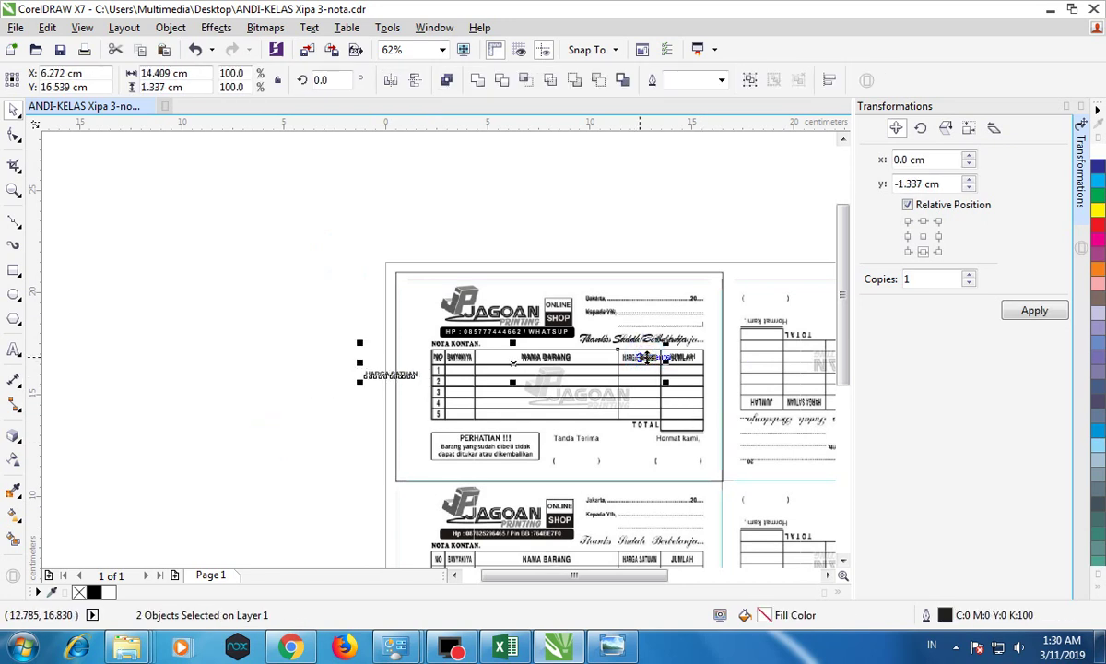
pyautogui.press('e')
pyautogui.press('c')
pyautogui.click(348, 299)
pyautogui.scroll(2, 686, 373)
pyautogui.scroll(1, 687, 373)
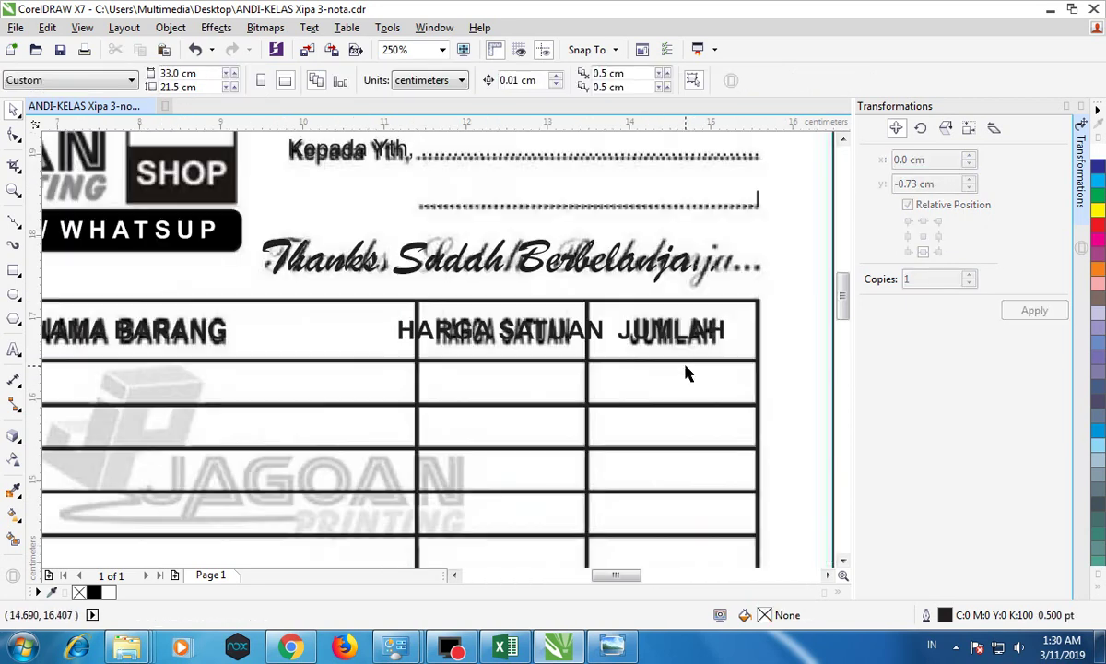
pyautogui.click(548, 335)
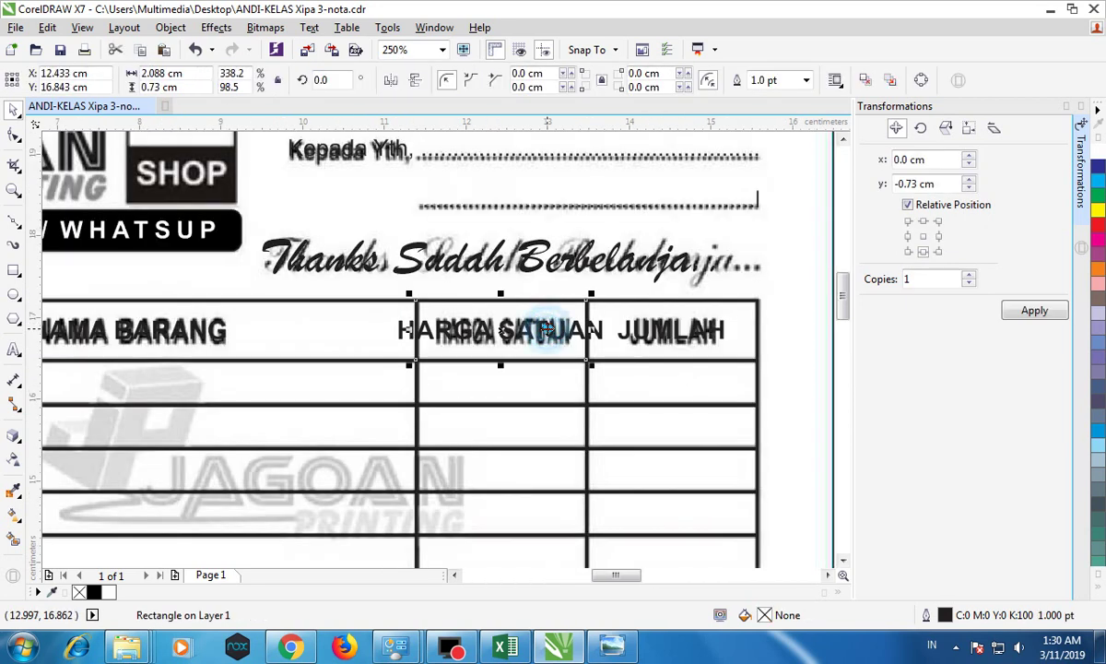
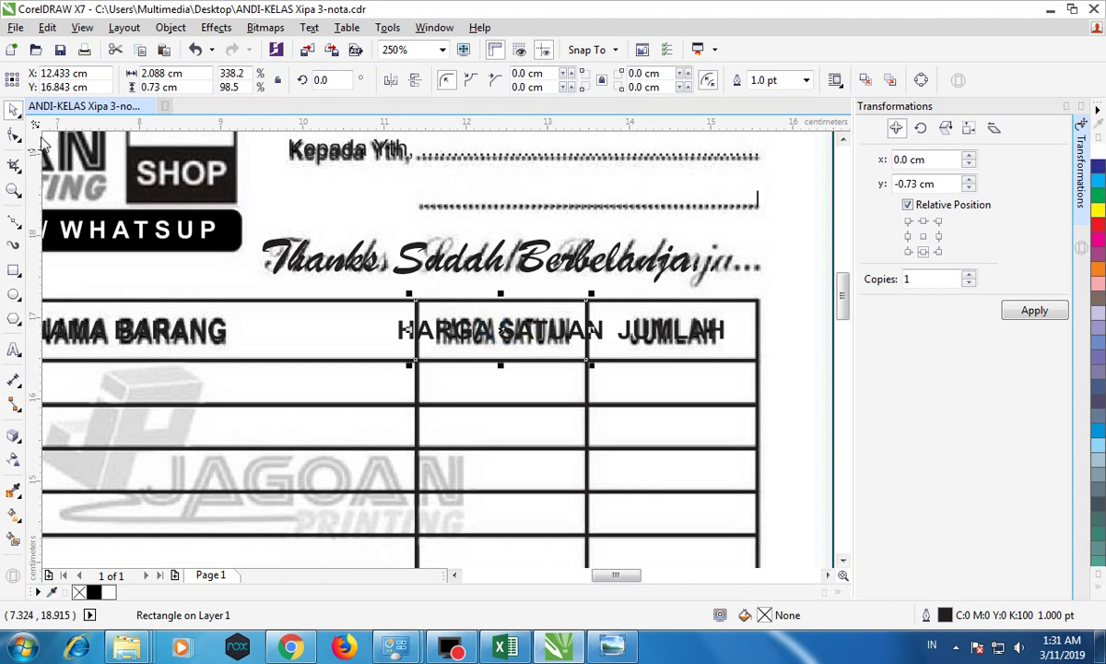
# Step: Break the retyped HARGA SATUAN onto two centre-aligned lines
pyautogui.click(166, 182)
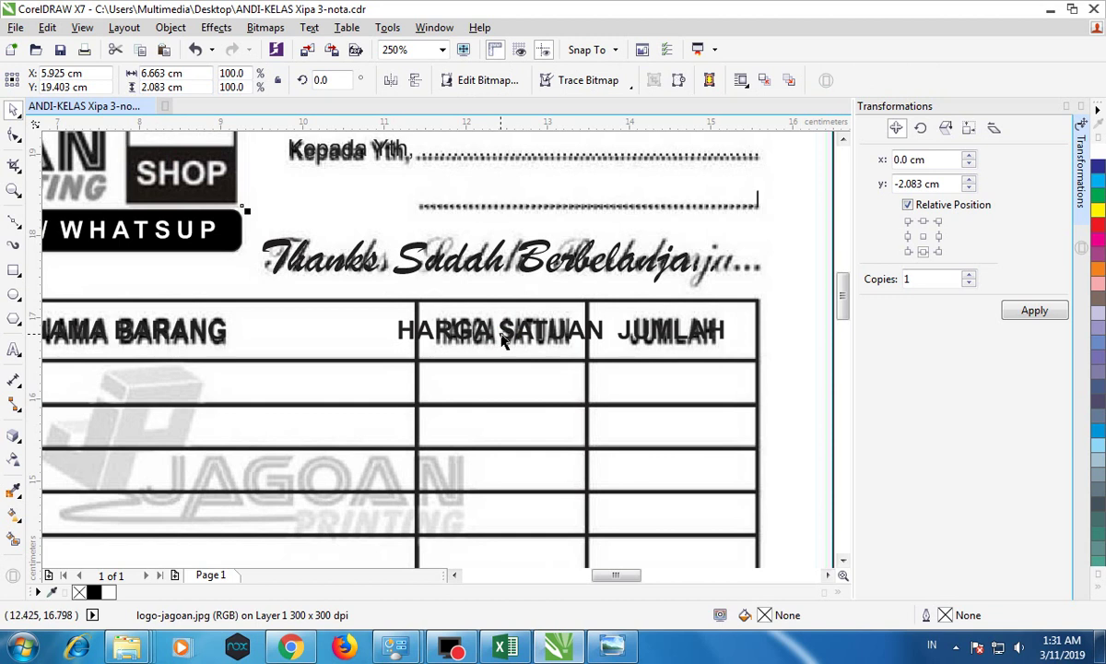
pyautogui.doubleClick(502, 333)
pyautogui.press('Return')
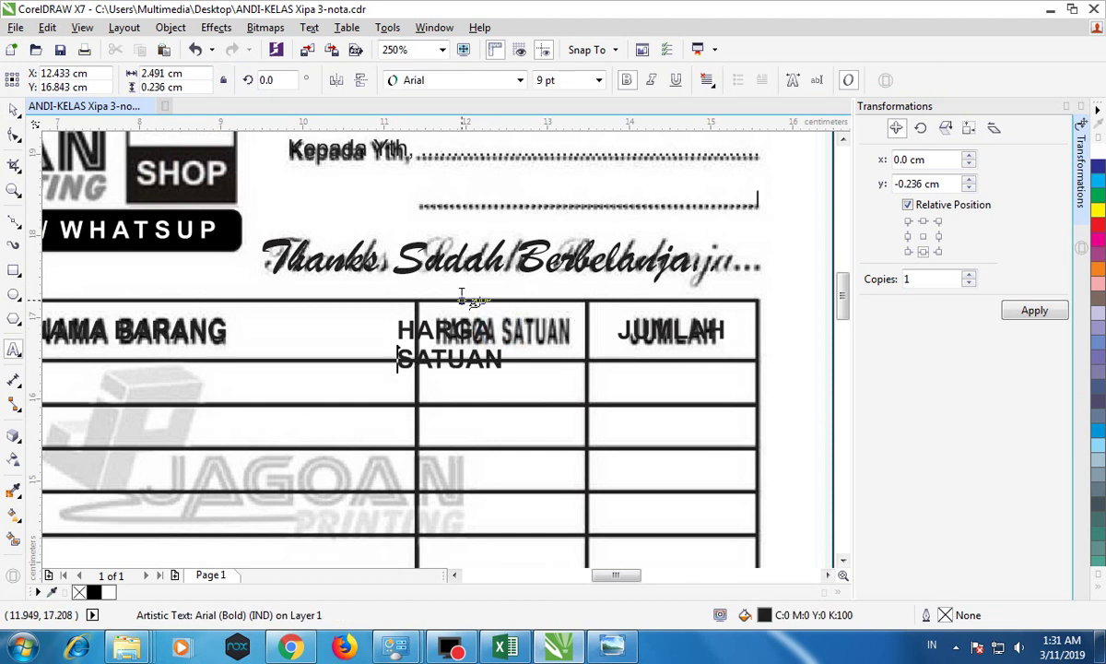
pyautogui.click(12, 109)
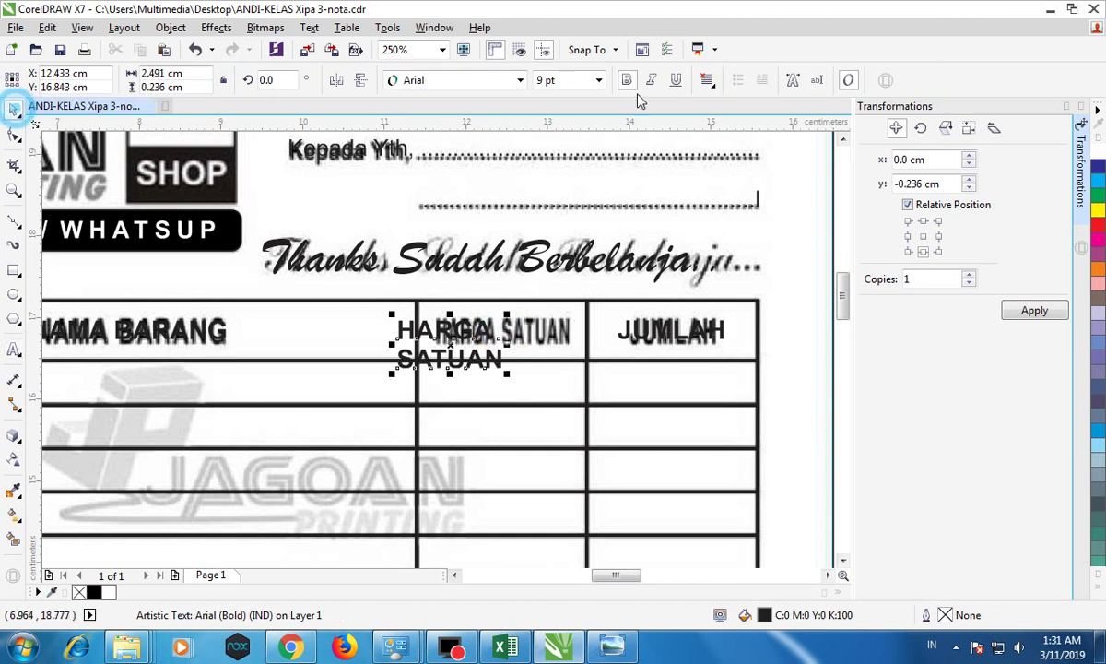
pyautogui.click(706, 81)
pyautogui.click(743, 139)
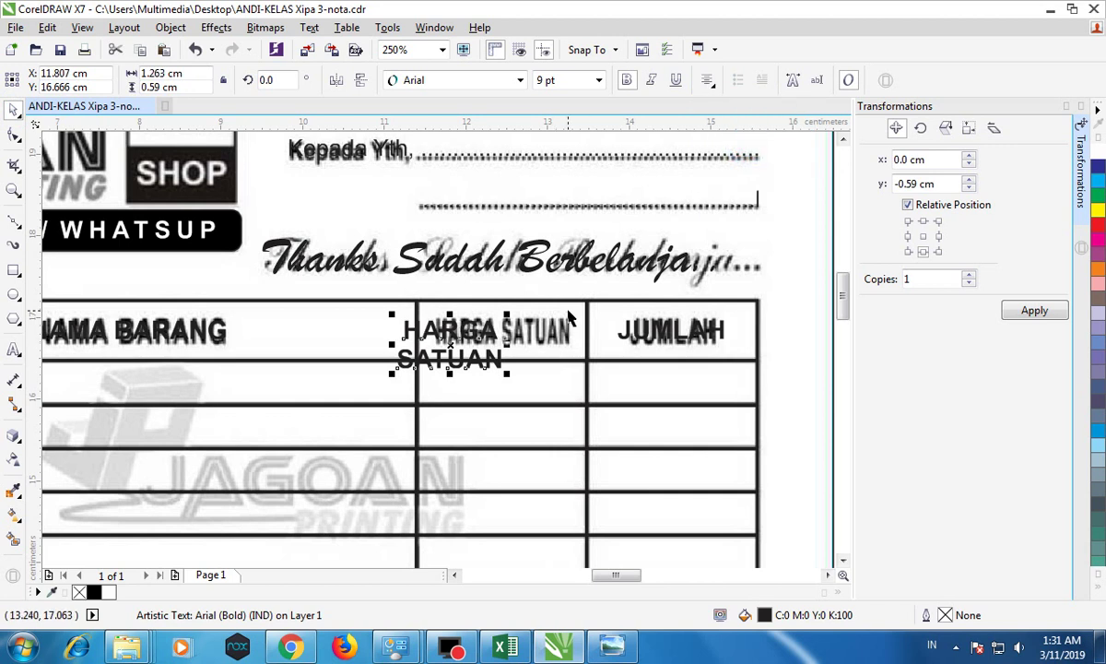
# Step: Centre the new HARGA SATUAN header exactly over the scanned header
pyautogui.keyDown('shift'); pyautogui.click(570, 313); pyautogui.keyUp('shift')
pyautogui.press('c')
pyautogui.press('e')
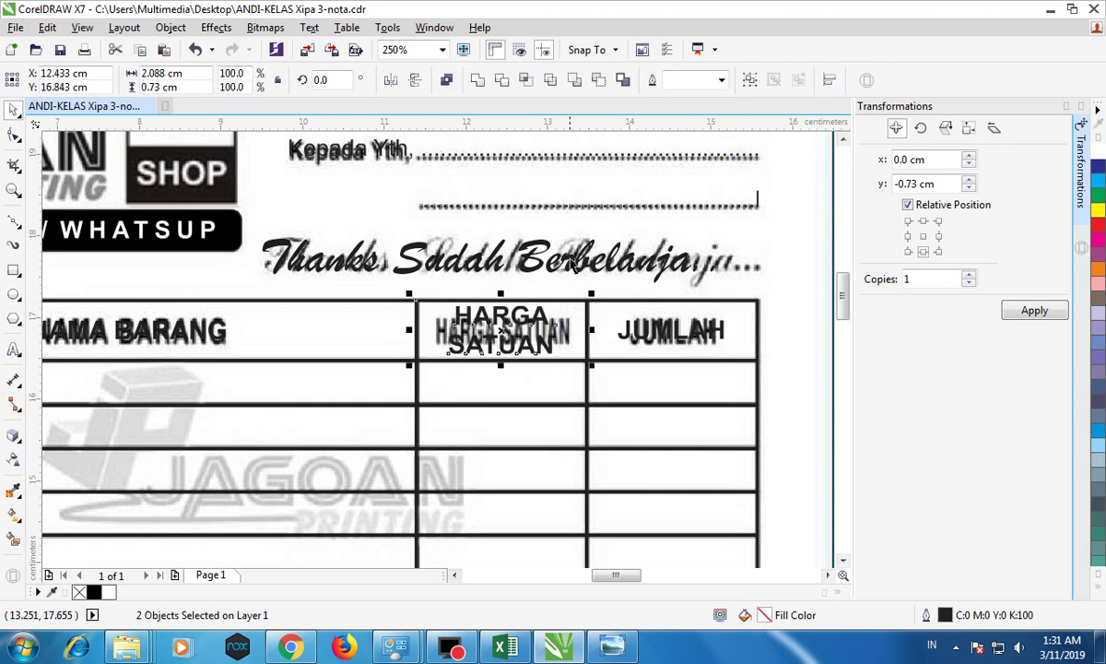
pyautogui.click(534, 260)
pyautogui.scroll(-4, 557, 332)
pyautogui.scroll(4, 369, 341)
# Step: Stretch the retyped BANYAKNYA text to fill its column width, undoing the earlier resize attempts
pyautogui.click(392, 318)
pyautogui.scroll(3, 405, 318)
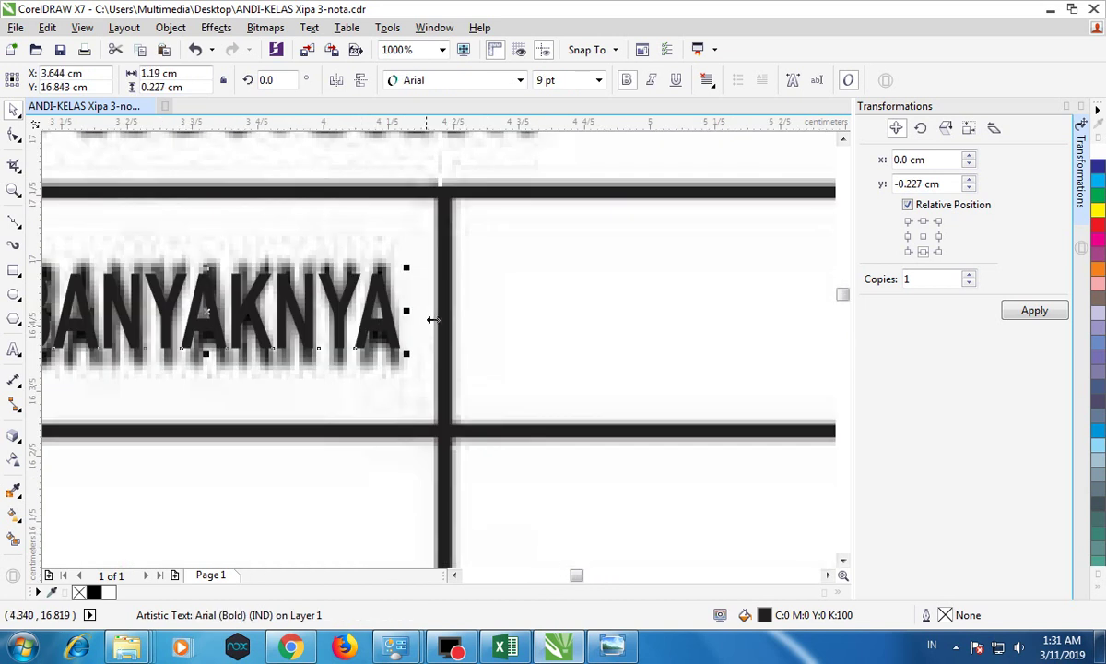
pyautogui.moveTo(408, 311); pyautogui.dragTo(541, 312)
pyautogui.moveTo(543, 265); pyautogui.dragTo(445, 286)
pyautogui.scroll(-3, 415, 272)
pyautogui.scroll(3, 378, 281)
pyautogui.hotkey('ctrl', 'z')
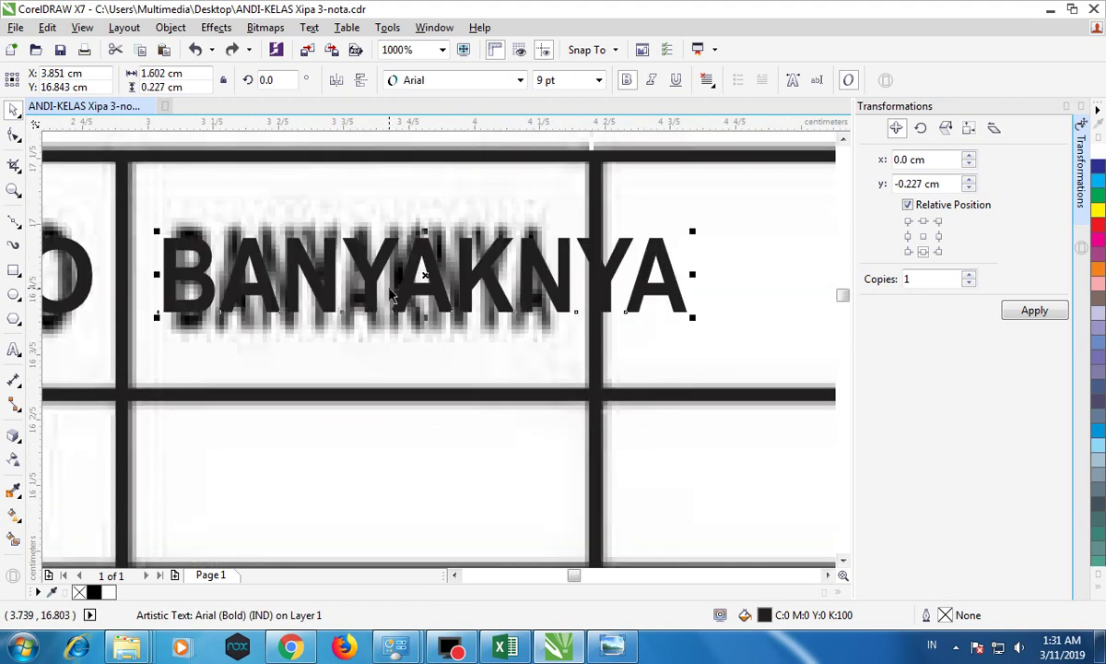
pyautogui.hotkey('ctrl', 'z')
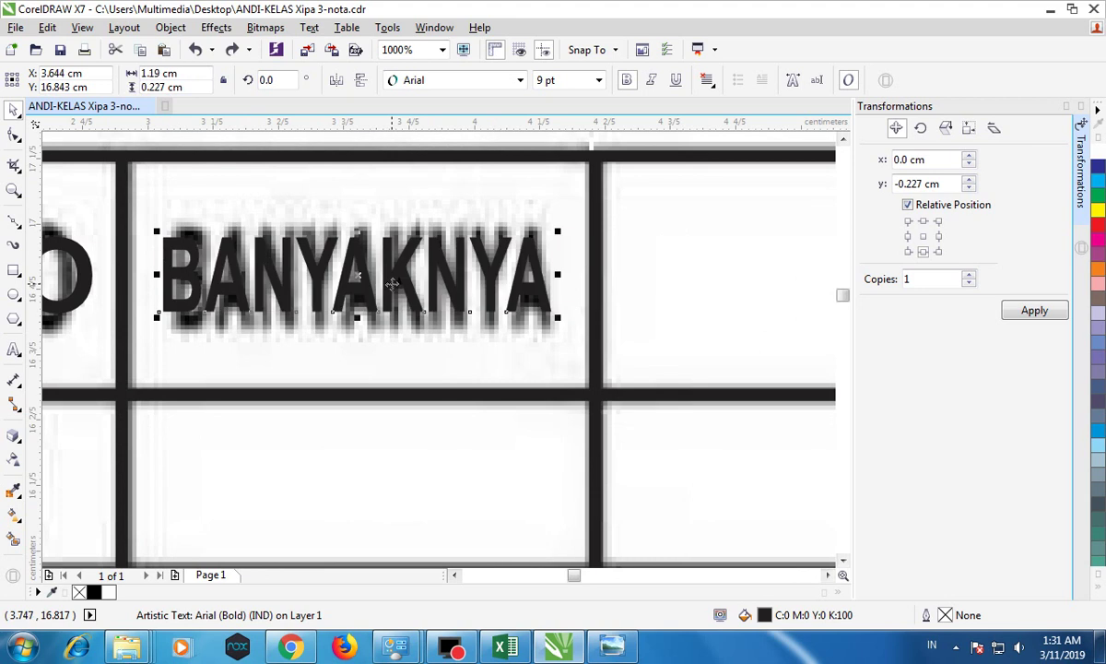
pyautogui.hotkey('ctrl', 'a')
pyautogui.click(231, 49)
pyautogui.scroll(-3, 550, 316)
pyautogui.scroll(-2, 553, 319)
pyautogui.scroll(4, 571, 318)
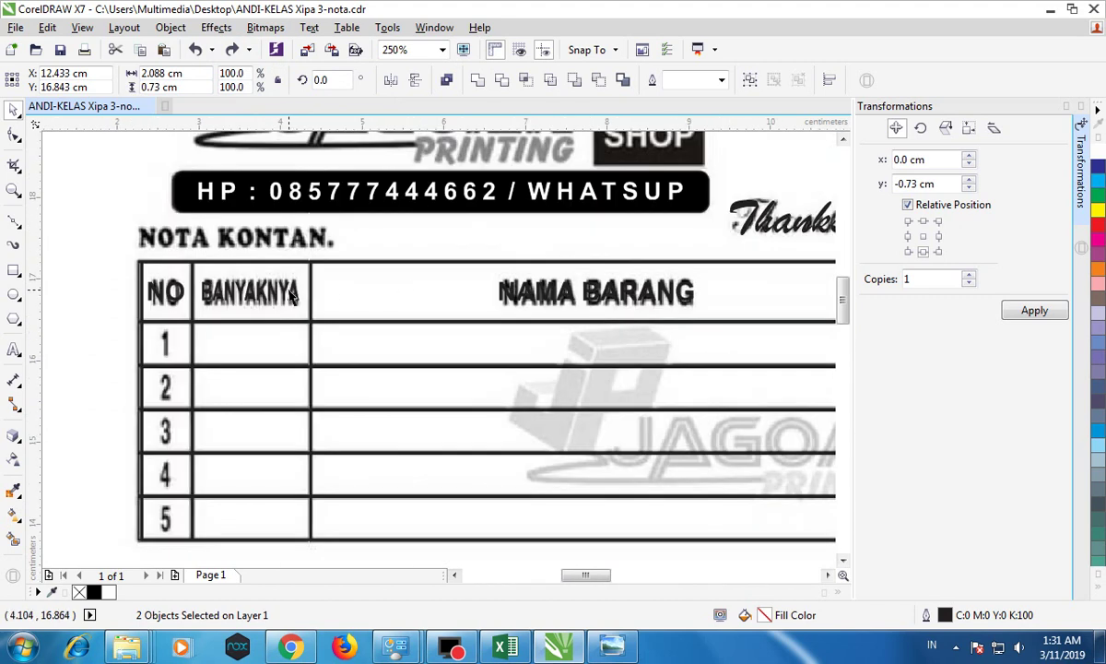
pyautogui.click(281, 287)
pyautogui.moveTo(306, 293); pyautogui.dragTo(341, 293)
# Step: Retype the header copy as 'JUMLAH'
pyautogui.doubleClick(267, 292)
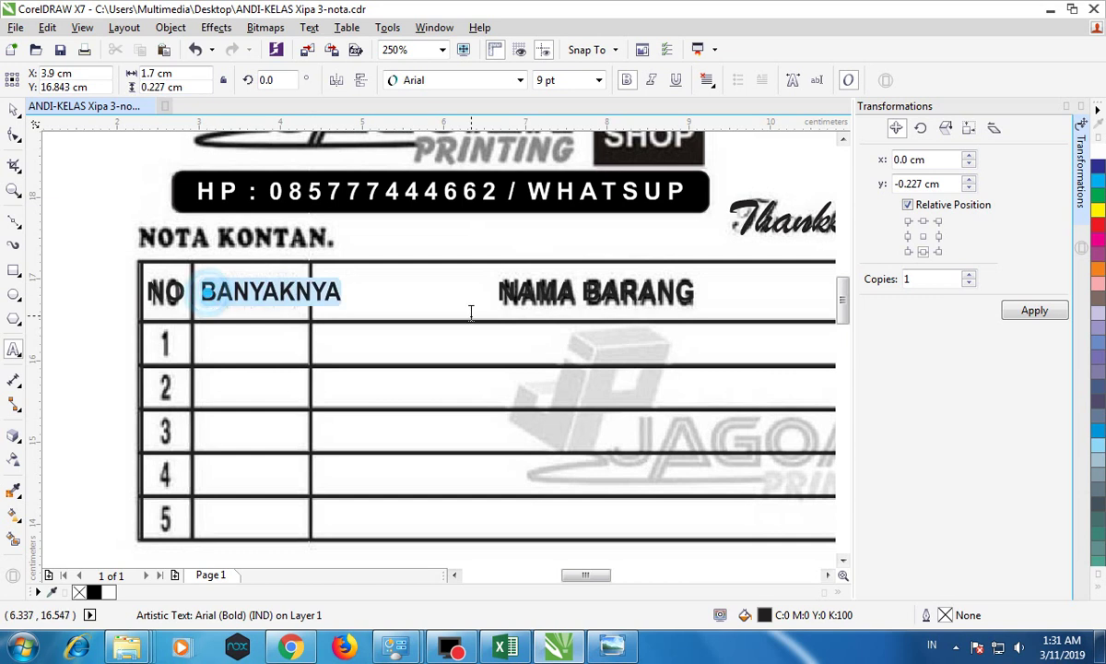
pyautogui.write('JUMLAH')
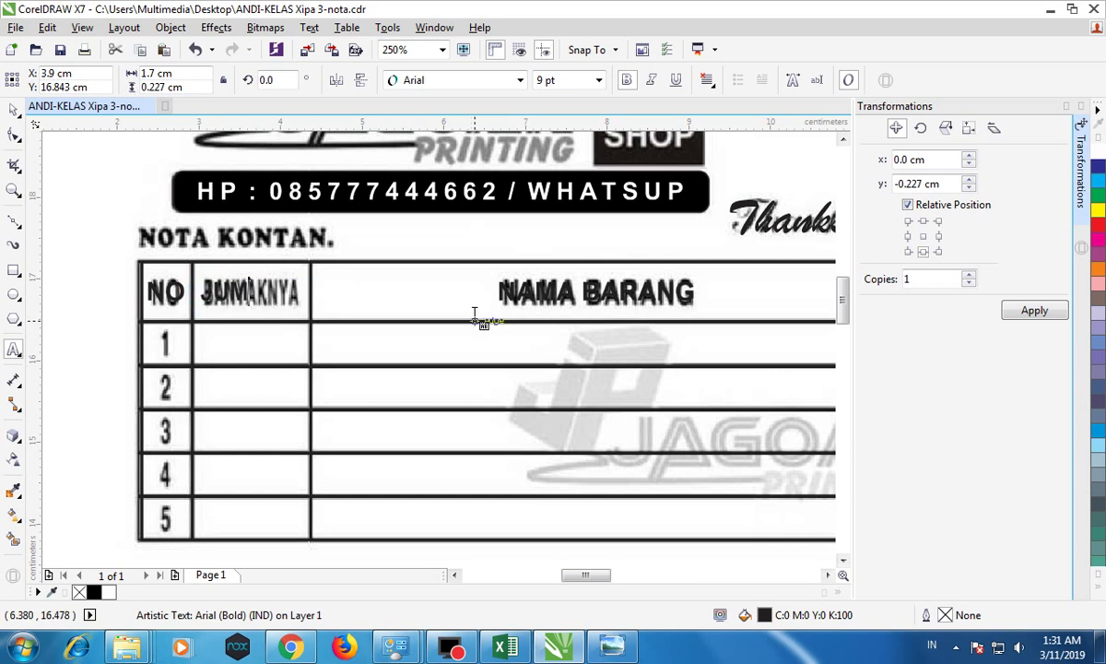
pyautogui.click(14, 113)
pyautogui.click(272, 274)
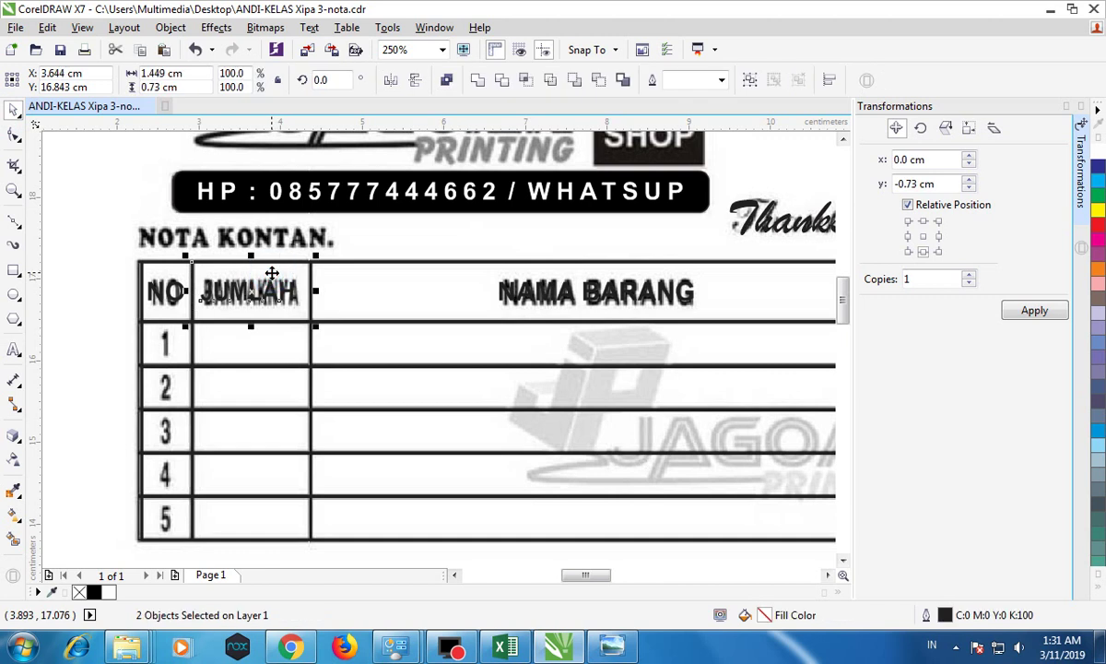
pyautogui.scroll(-2, 364, 304)
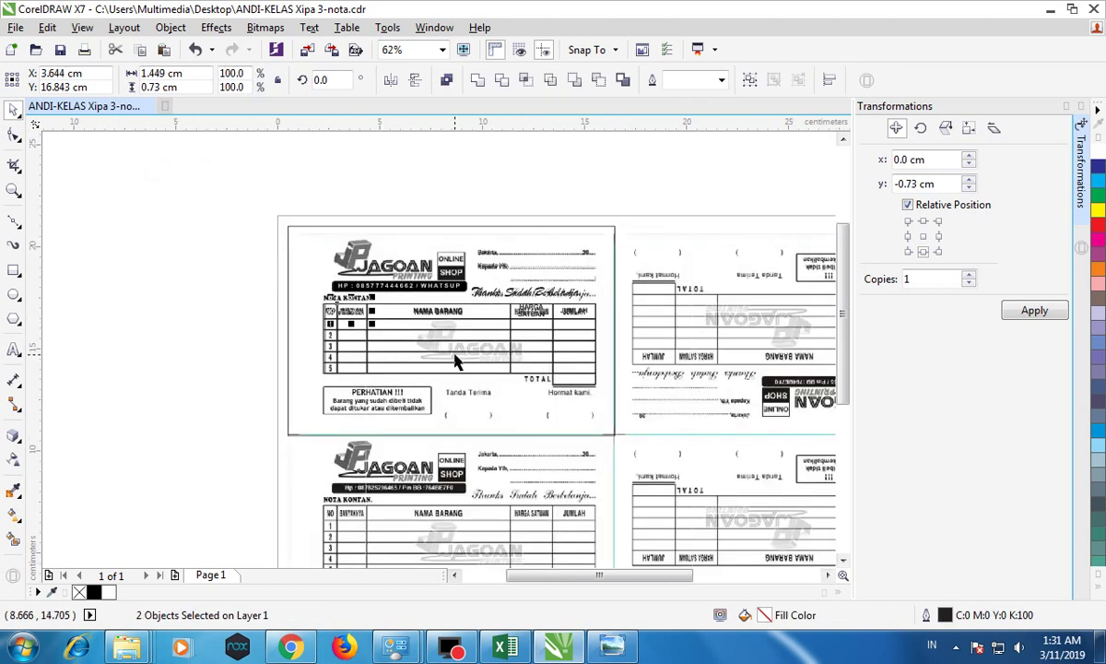
# Step: Move the JUMLAH copy down to the TOTAL row and retype it as 'TOTAL'
pyautogui.scroll(1, 455, 360)
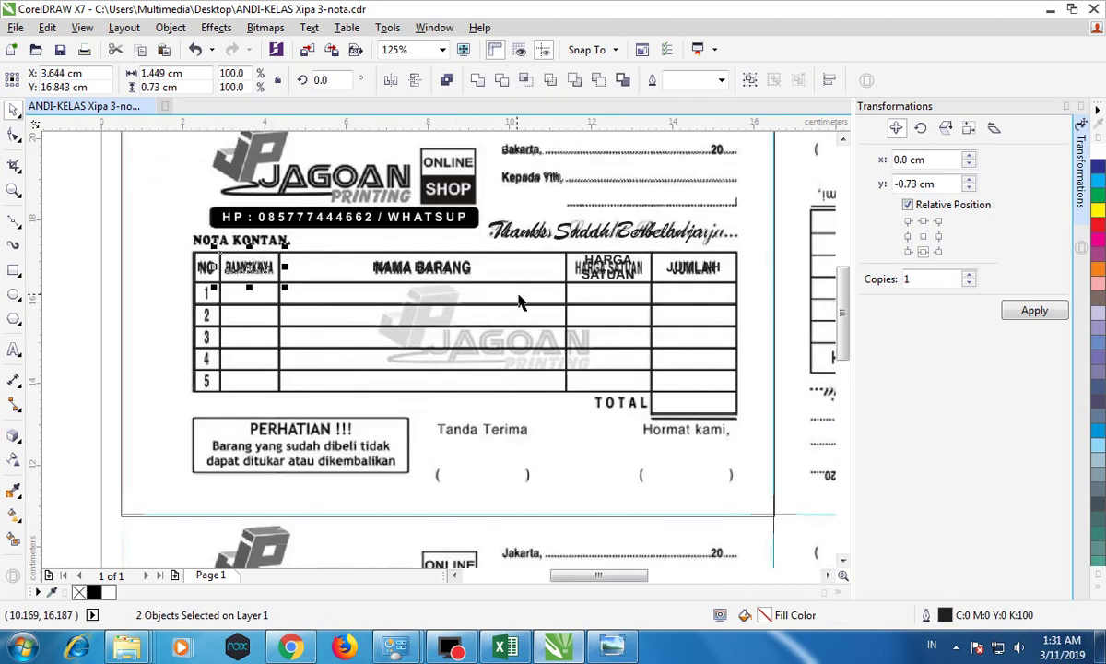
pyautogui.moveTo(694, 269); pyautogui.dragTo(684, 397)
pyautogui.scroll(1, 609, 409)
pyautogui.doubleClick(604, 398)
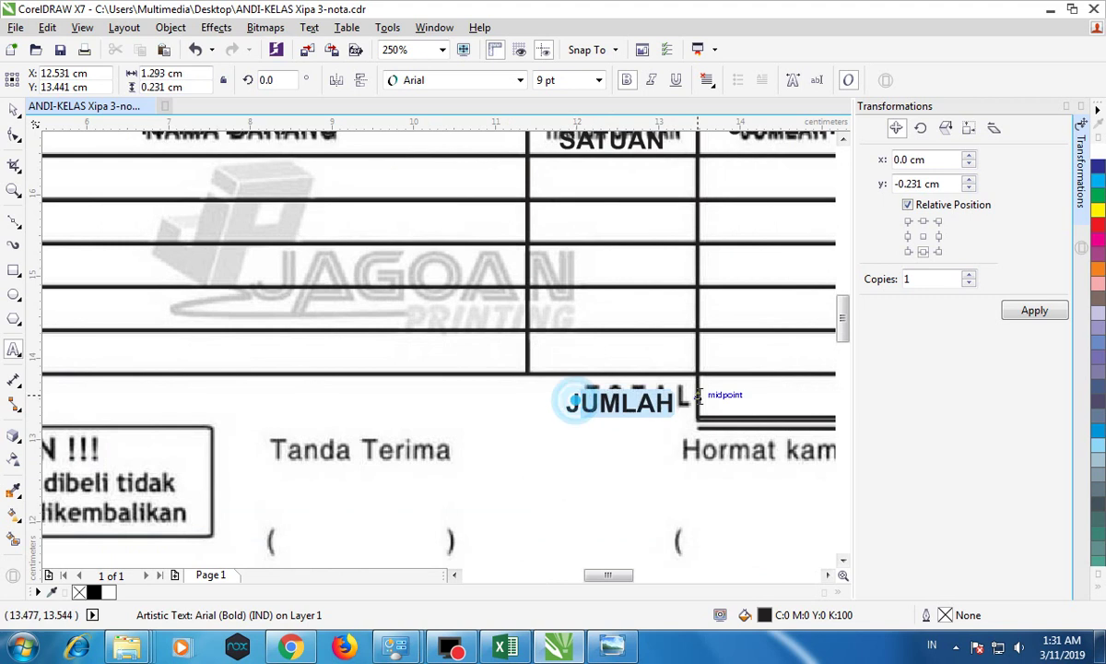
pyautogui.press('Delete')
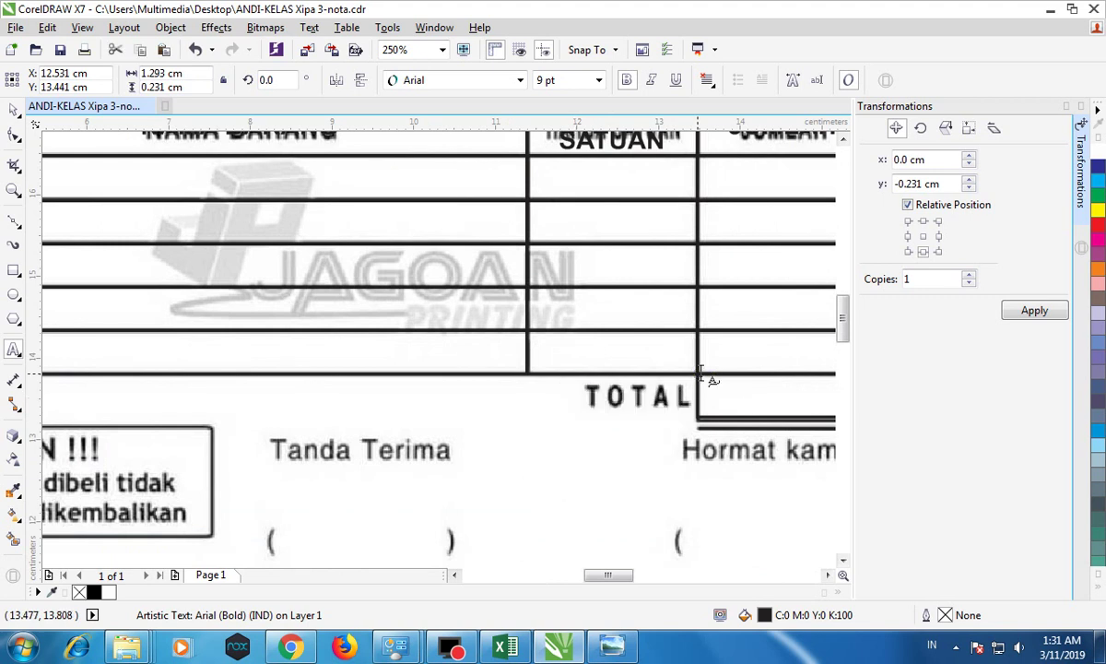
pyautogui.write('TOTAL')
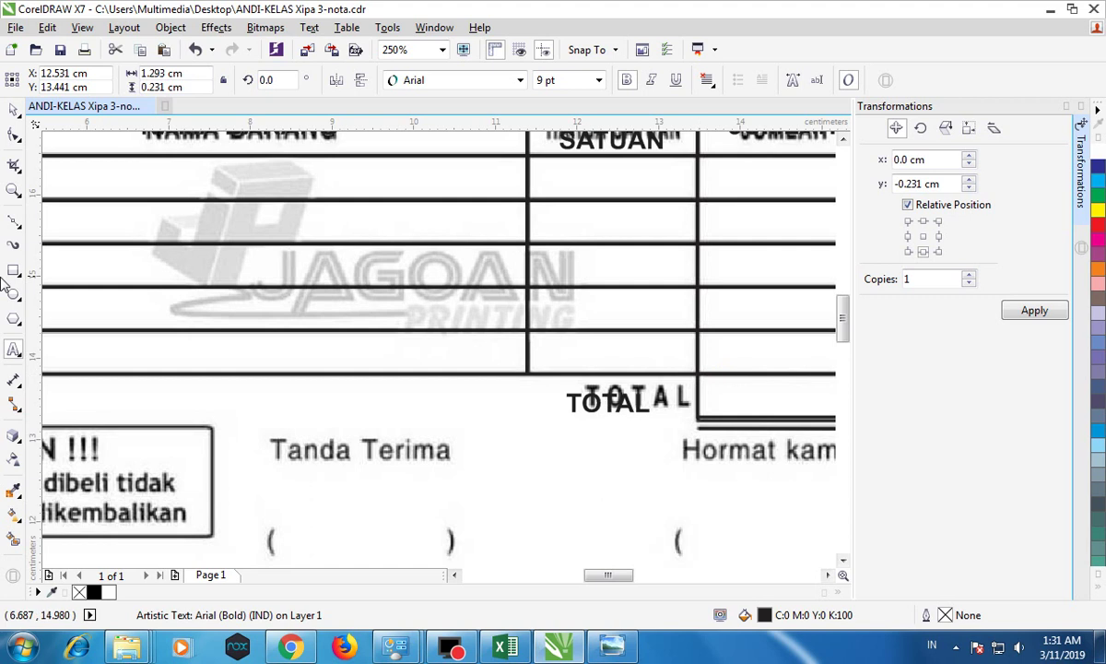
pyautogui.click(12, 110)
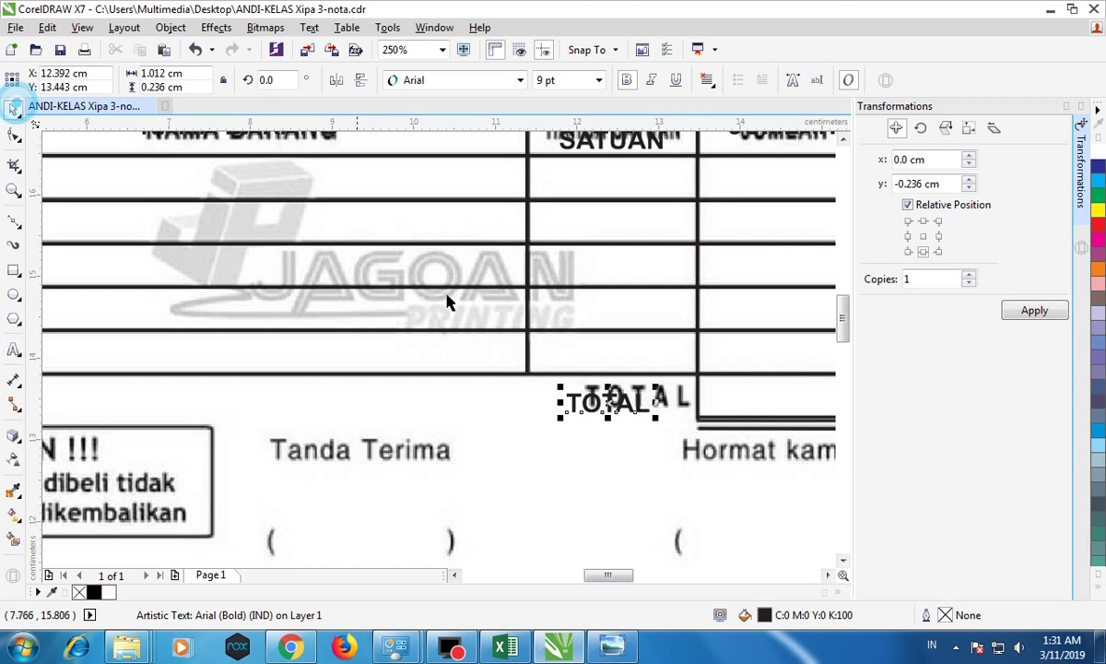
# Step: Position and enlarge TOTAL to cover the scanned TOTAL label
pyautogui.moveTo(608, 413)
pyautogui.mouseDown()
pyautogui.moveTo(615, 400)
pyautogui.moveTo(596, 399)
pyautogui.moveTo(607, 408)
pyautogui.mouseUp()
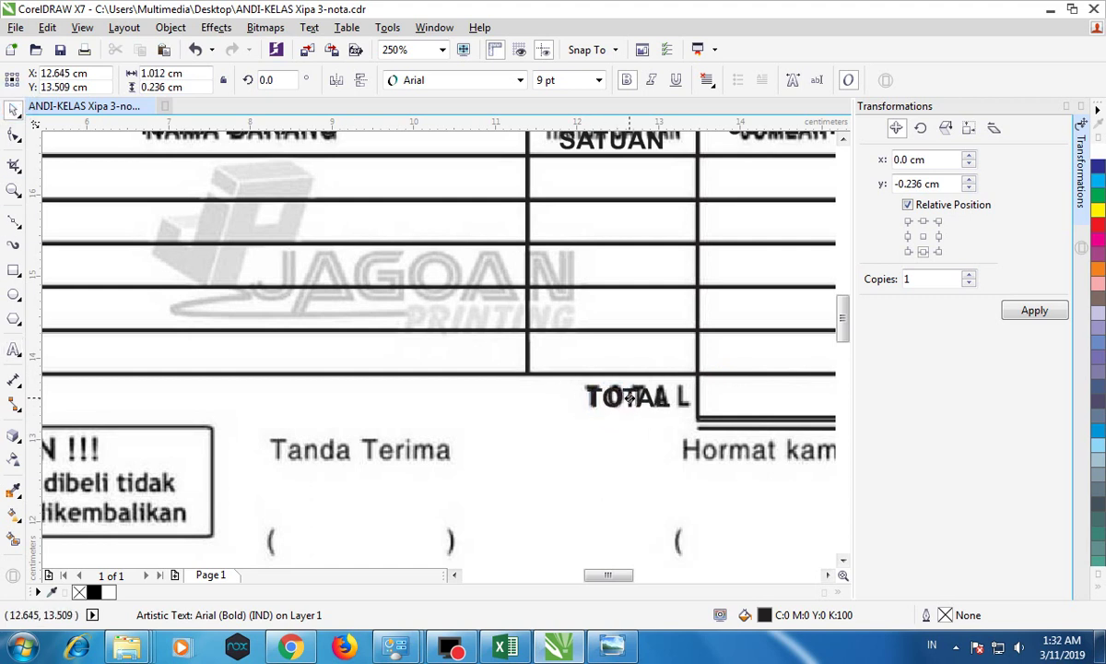
pyautogui.scroll(3, 629, 396)
pyautogui.moveTo(668, 369); pyautogui.dragTo(518, 418)
pyautogui.scroll(-3, 708, 369)
pyautogui.scroll(-2, 689, 391)
pyautogui.scroll(2, 659, 412)
# Step: Retype the spare copy as 'Tanda Terima' and fit it over the scanned label
pyautogui.press('Delete')
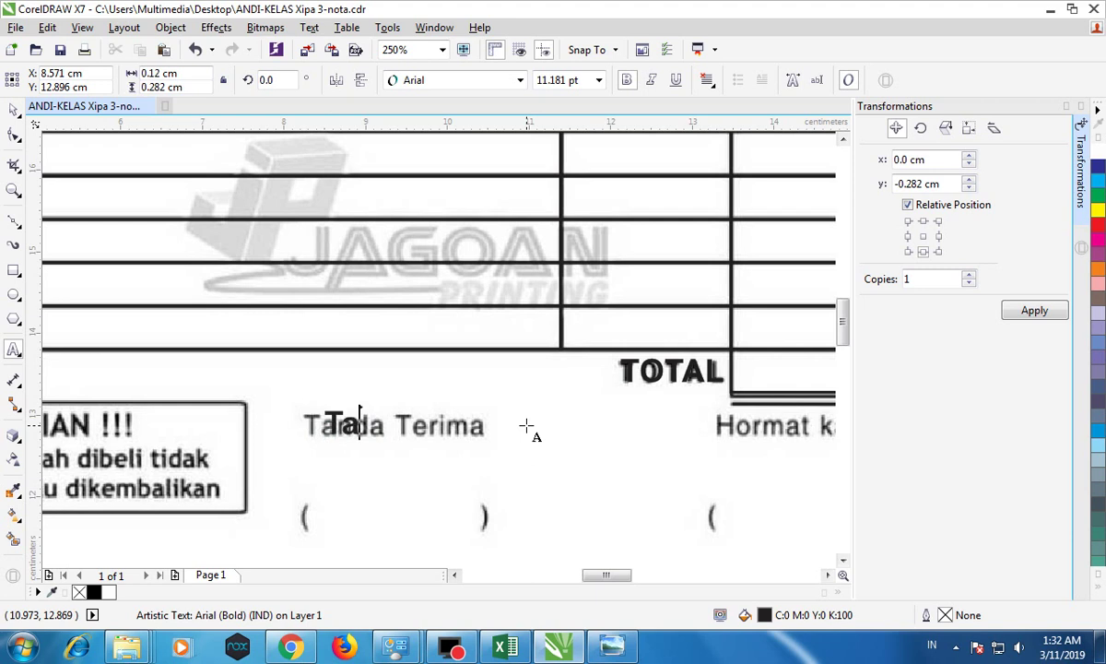
pyautogui.write('Tanda')
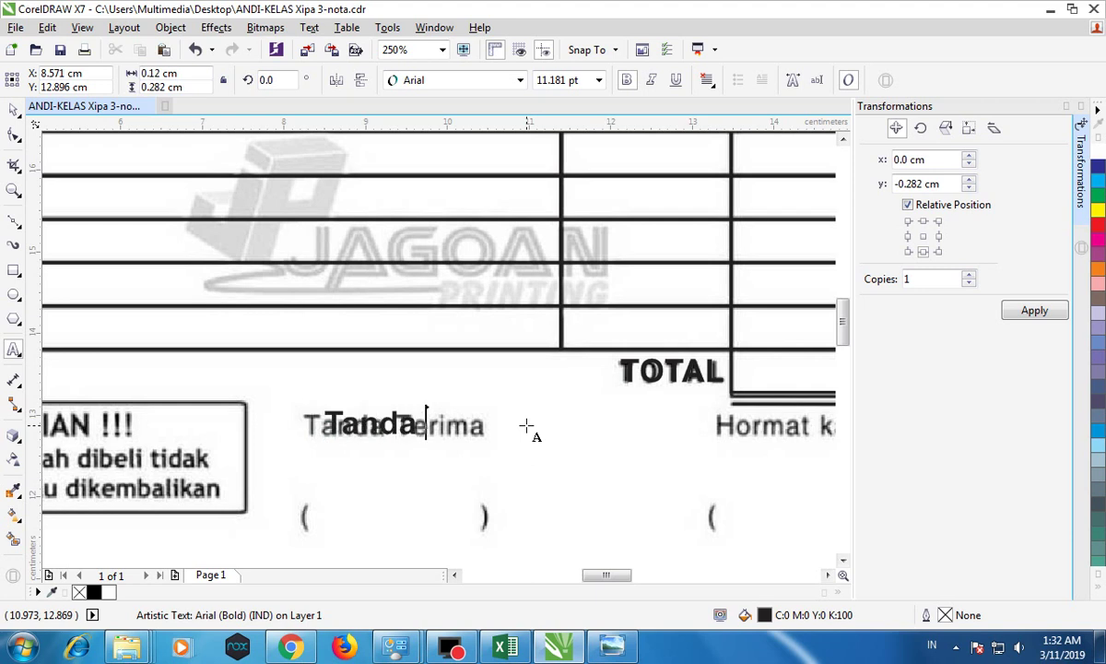
pyautogui.write(' Terima')
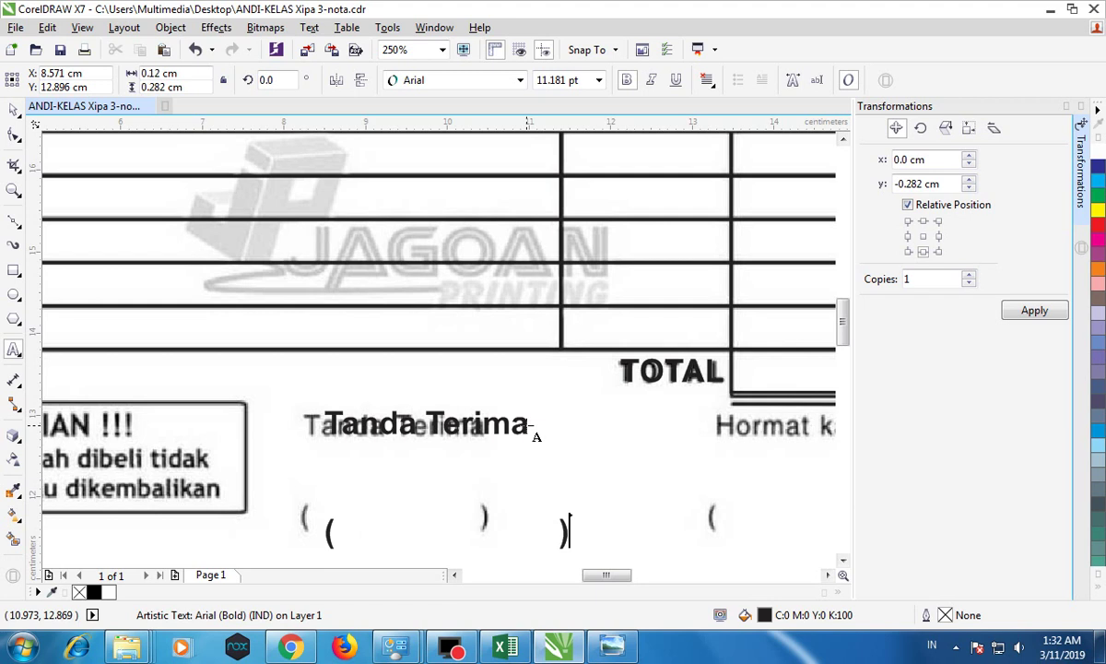
pyautogui.click(13, 110)
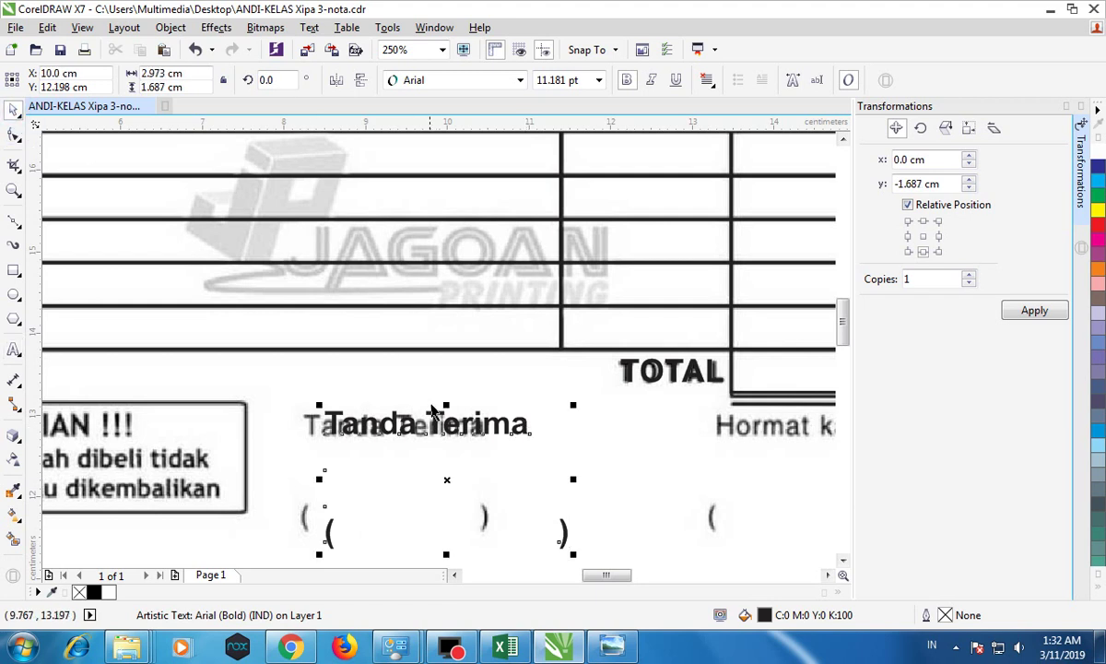
pyautogui.moveTo(443, 413); pyautogui.dragTo(422, 415)
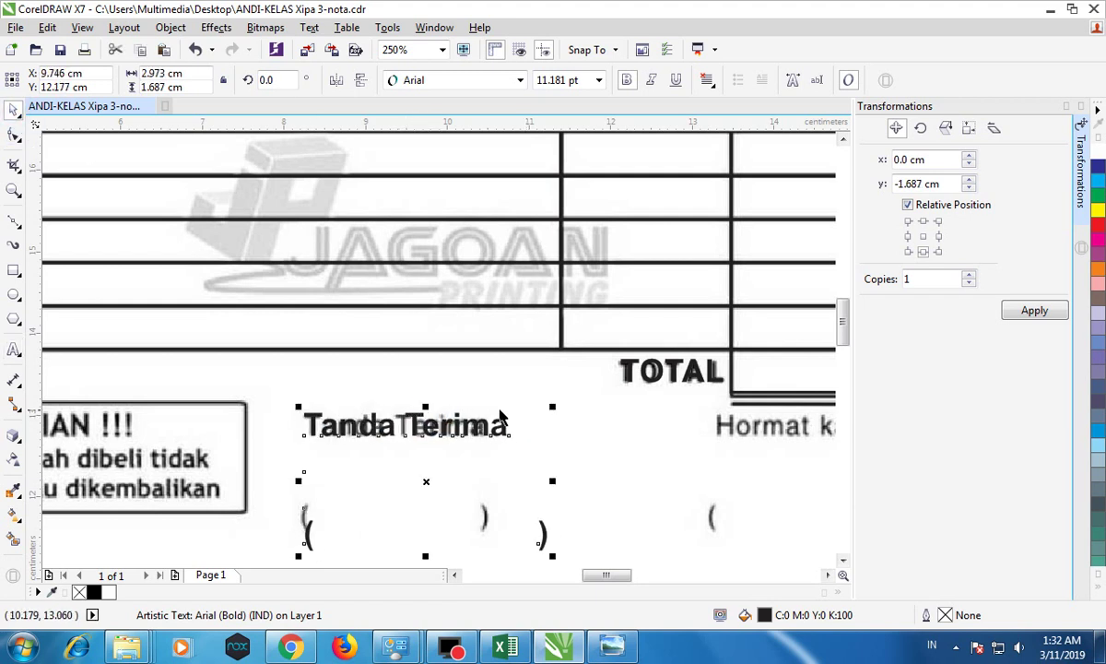
pyautogui.moveTo(552, 406); pyautogui.dragTo(475, 421)
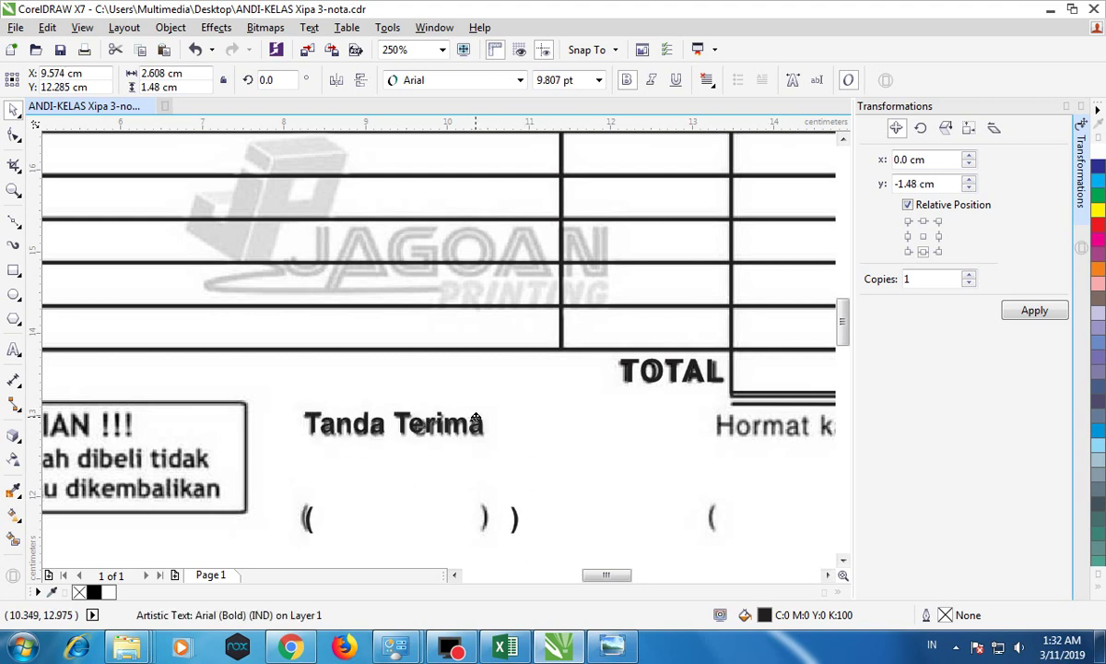
# Step: Set Tanda Terima to 10 pt with left alignment and nudge it into place
pyautogui.click(598, 80)
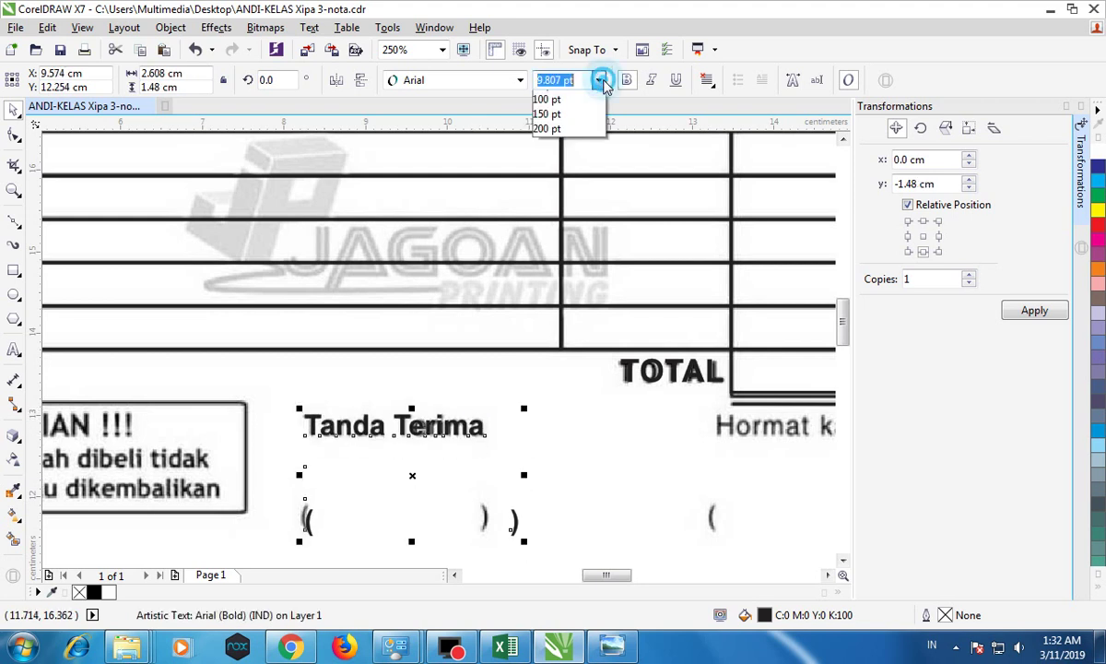
pyautogui.click(553, 158)
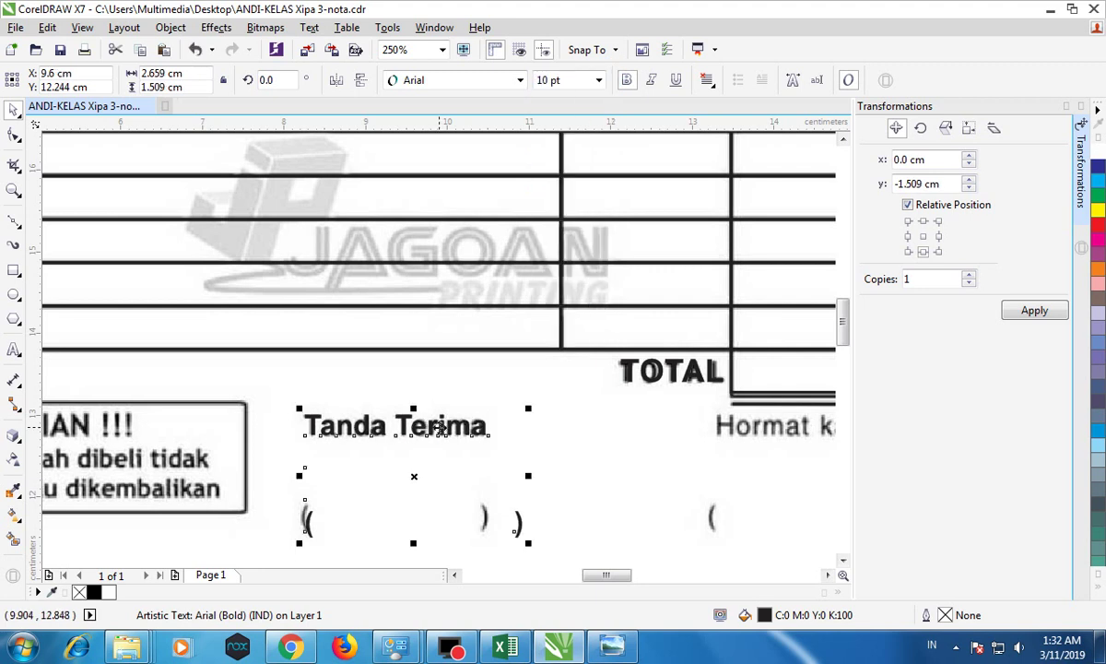
pyautogui.click(708, 81)
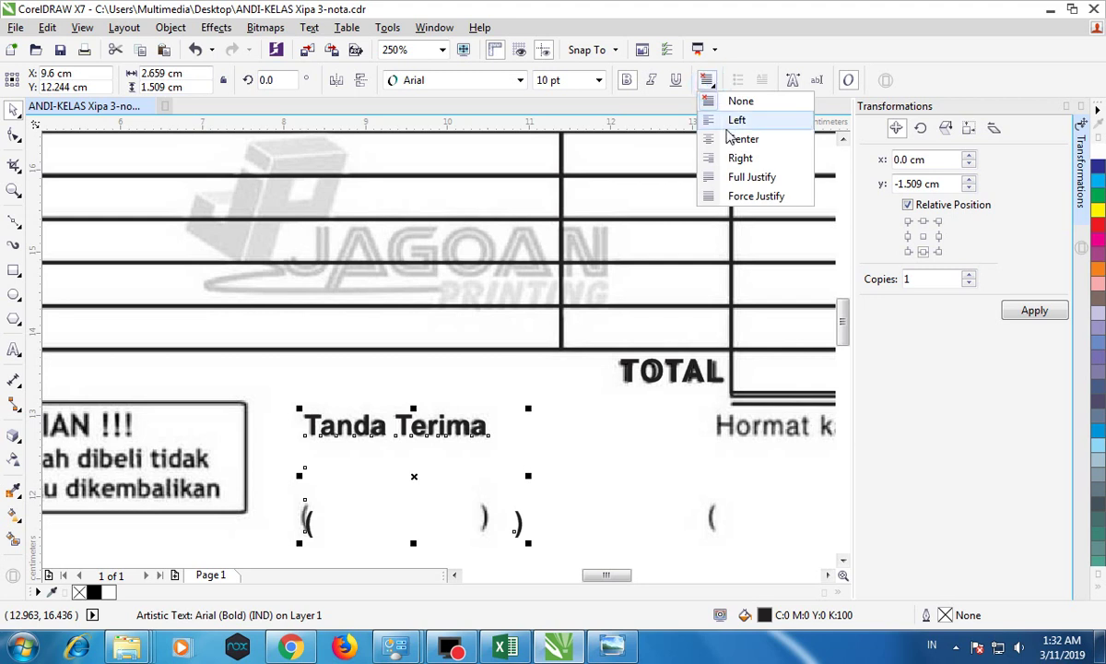
pyautogui.click(730, 124)
pyautogui.moveTo(419, 424); pyautogui.dragTo(404, 423)
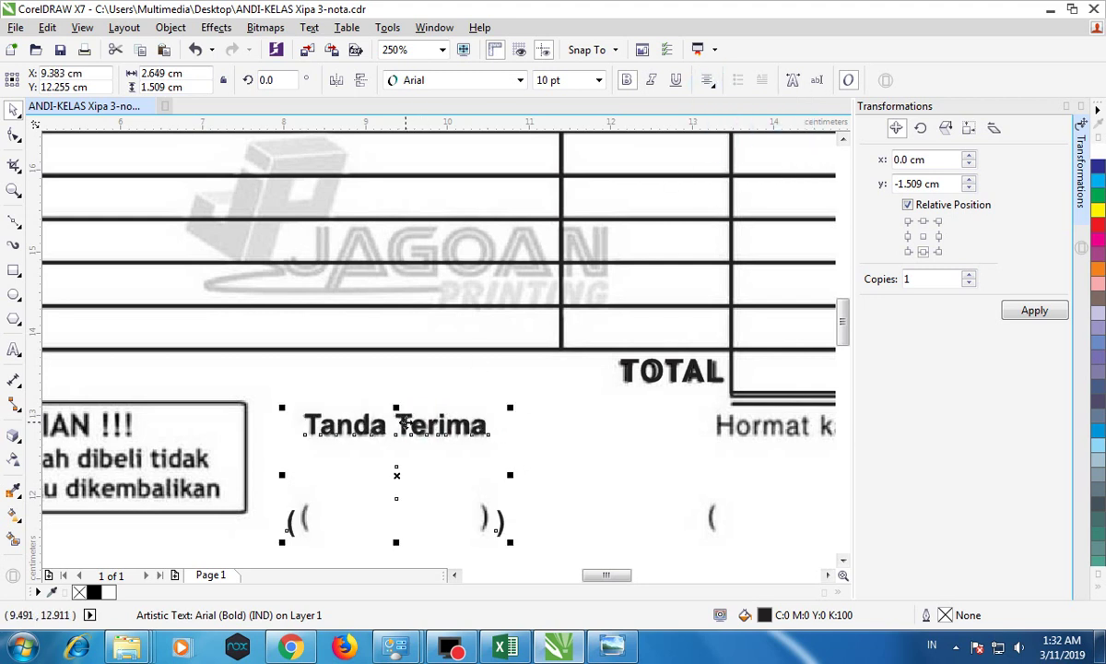
pyautogui.scroll(-2, 406, 429)
pyautogui.scroll(1, 411, 443)
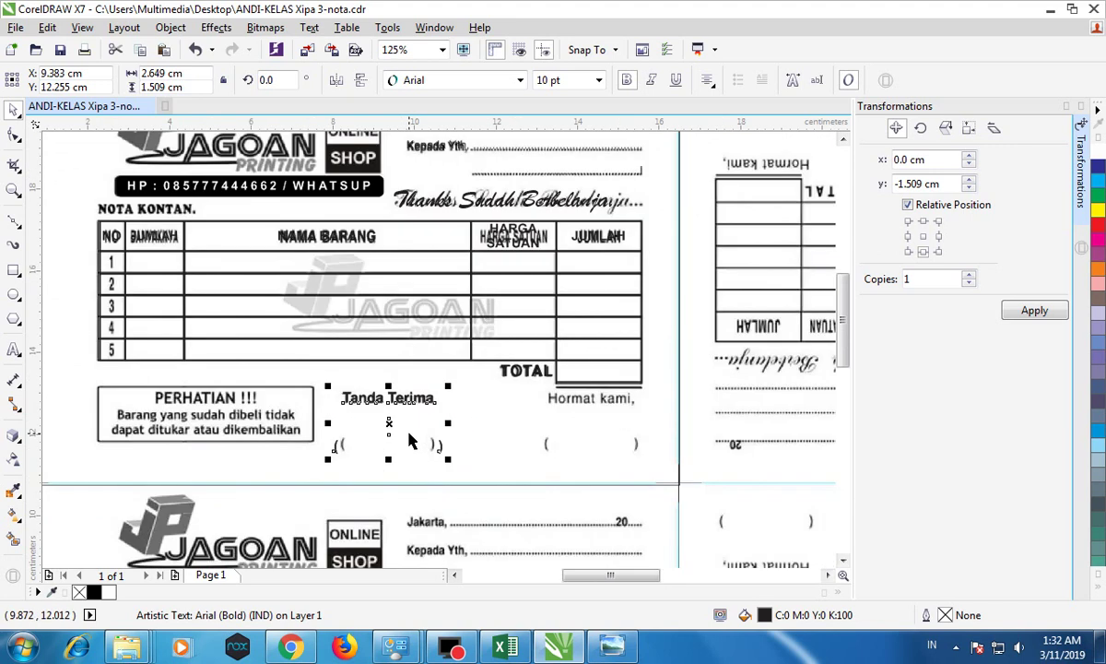
# Step: Place a copy of Tanda Terima over the scanned signature label and retype it as 'Hormat Kami'
pyautogui.click(139, 50)
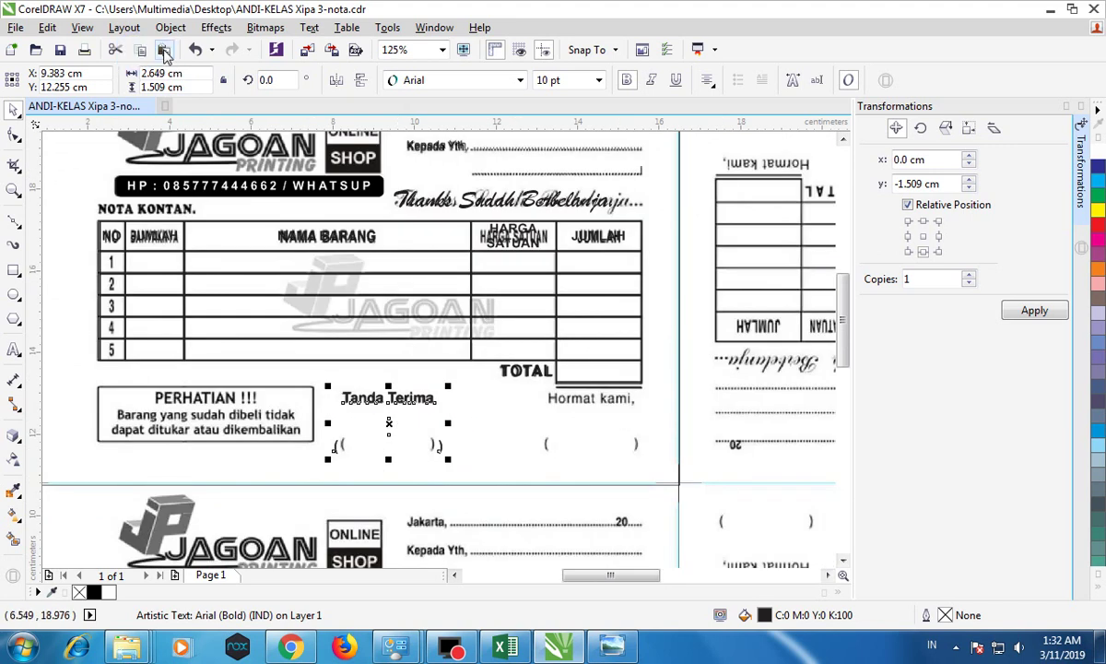
pyautogui.moveTo(392, 424); pyautogui.dragTo(585, 407)
pyautogui.click(585, 396)
pyautogui.press('Delete')
pyautogui.doubleClick(544, 396)
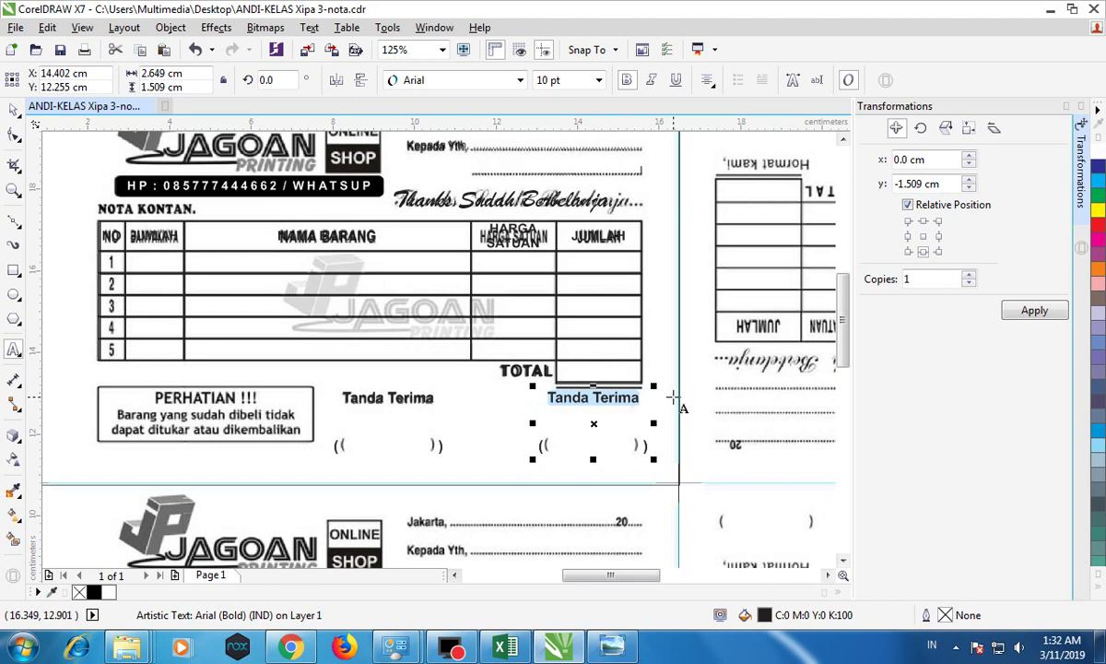
pyautogui.write('Hormat Kami,')
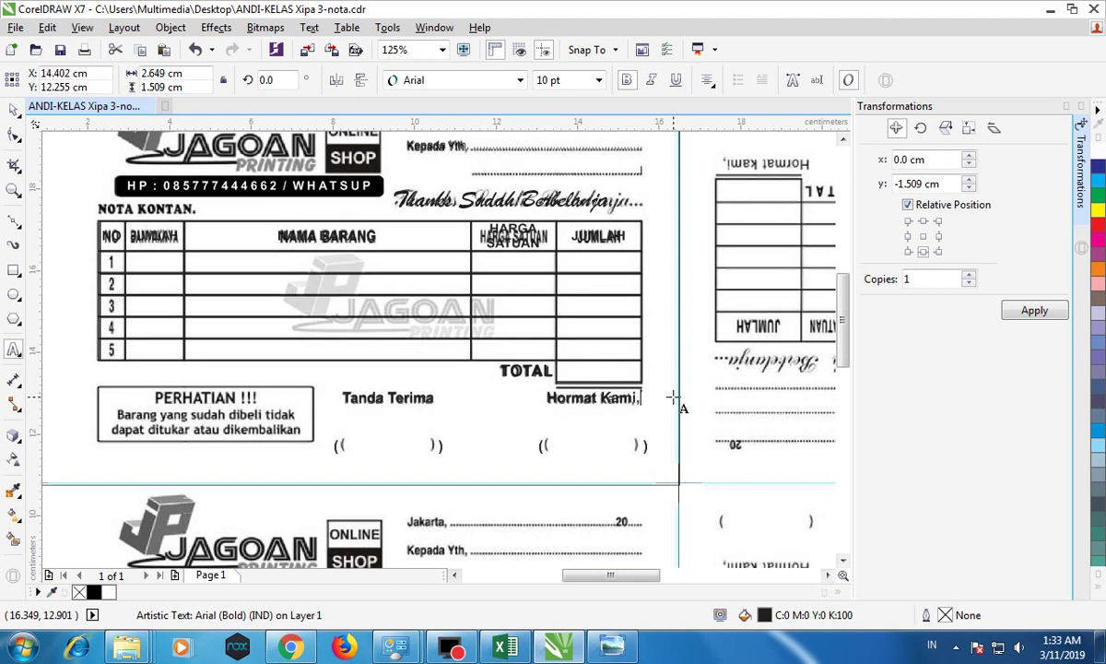
pyautogui.click(13, 111)
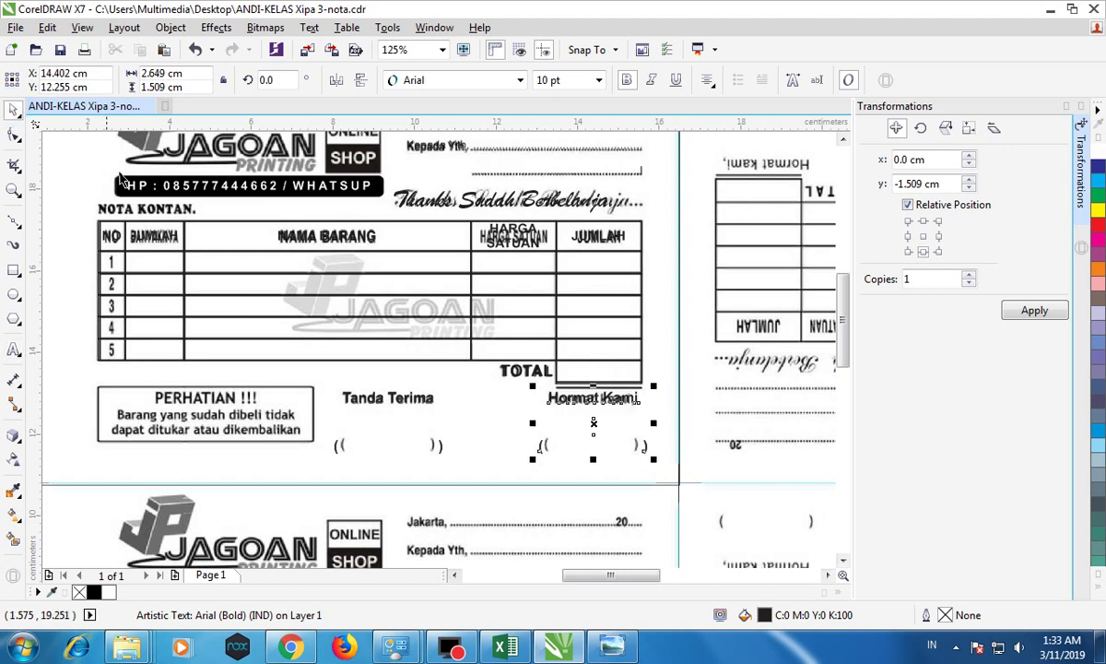
# Step: Draw a 1.0 pt outlined rectangle around the PERHATIAN box and fit its top edge
pyautogui.click(13, 270)
pyautogui.moveTo(98, 385); pyautogui.dragTo(314, 442)
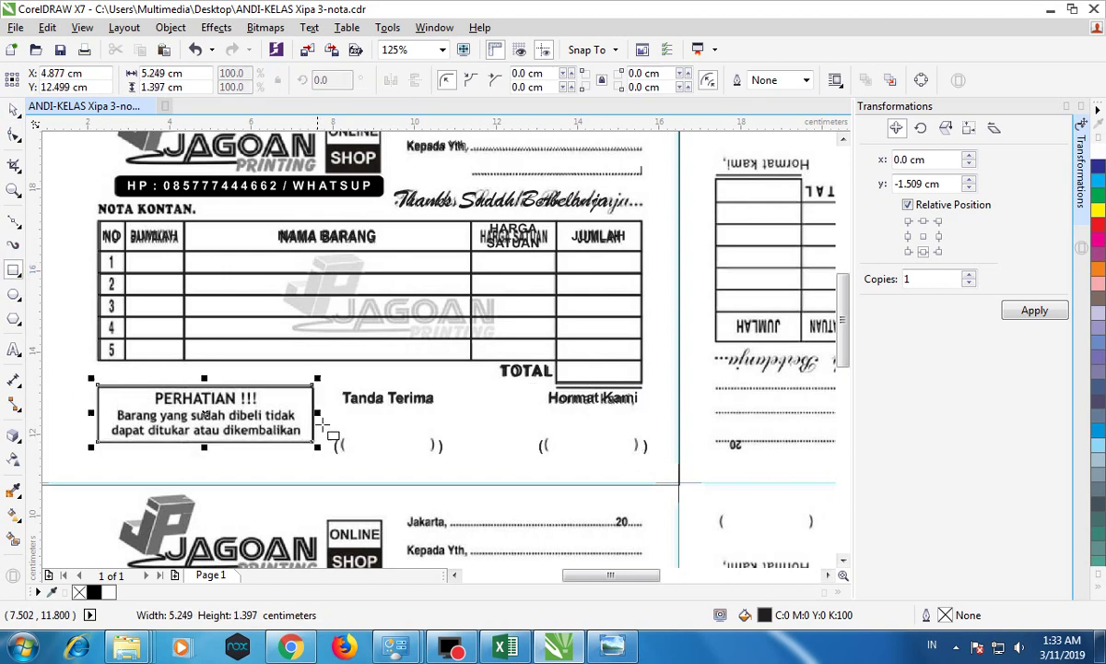
pyautogui.click(807, 80)
pyautogui.click(779, 152)
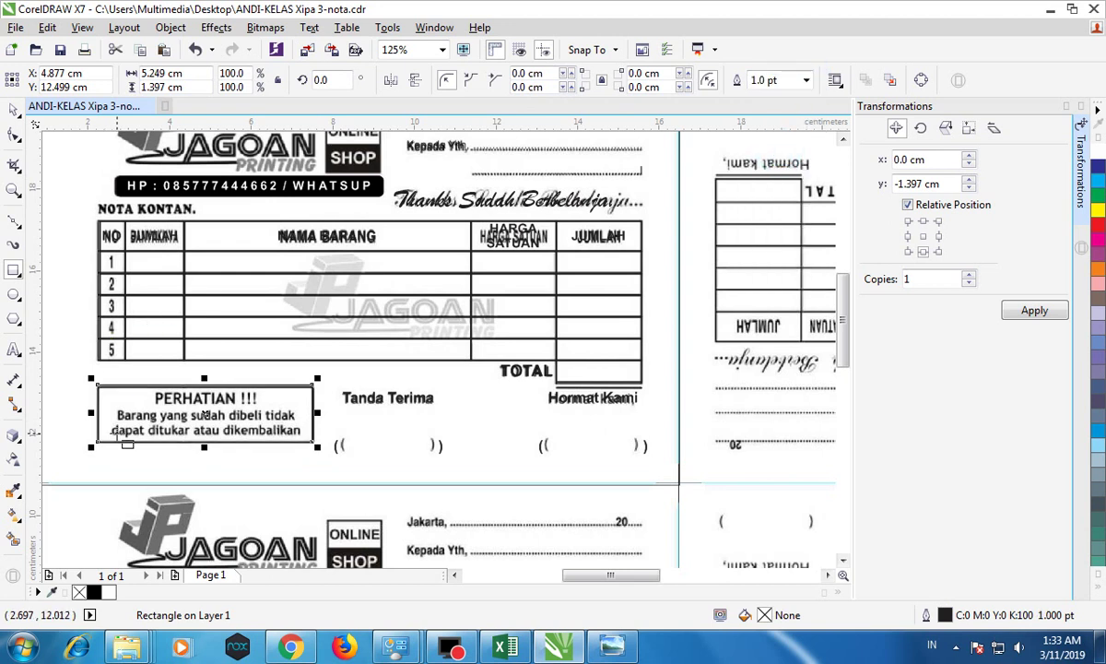
pyautogui.scroll(4, 120, 430)
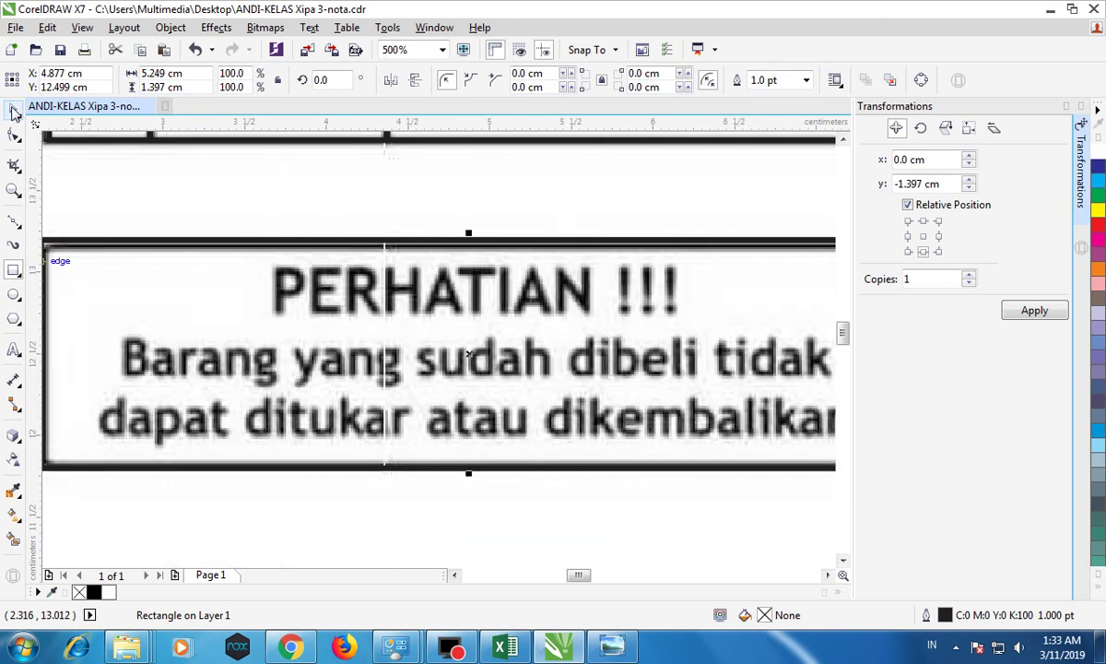
pyautogui.scroll(-4, 288, 326)
pyautogui.scroll(4, 221, 330)
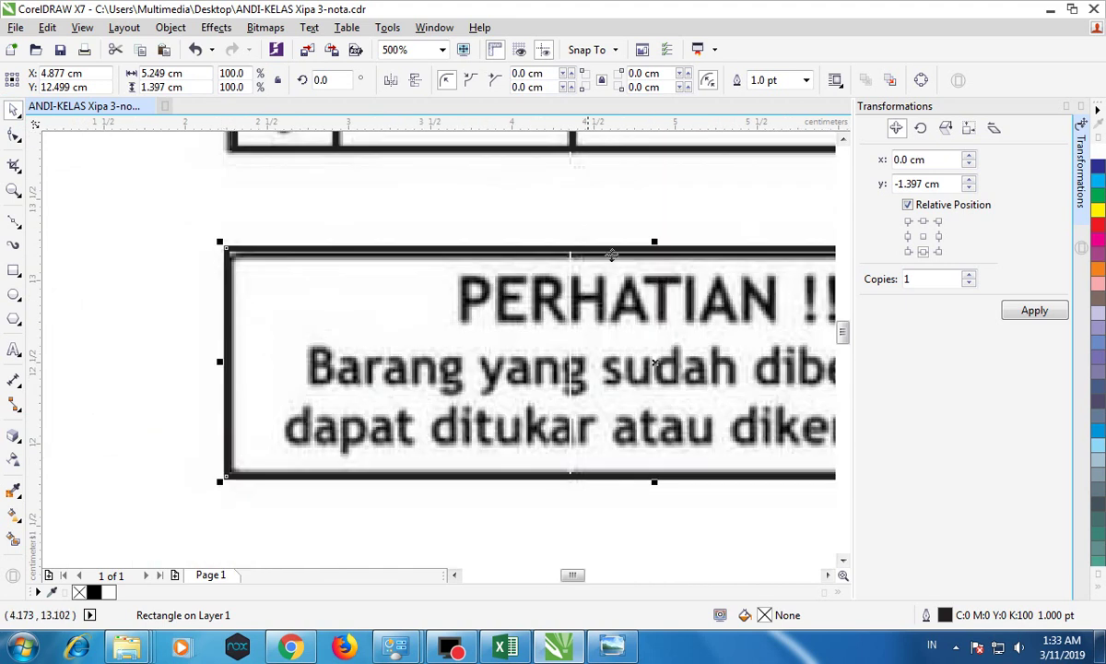
pyautogui.moveTo(654, 245)
pyautogui.mouseDown()
pyautogui.moveTo(654, 299)
pyautogui.moveTo(665, 249)
pyautogui.mouseUp()
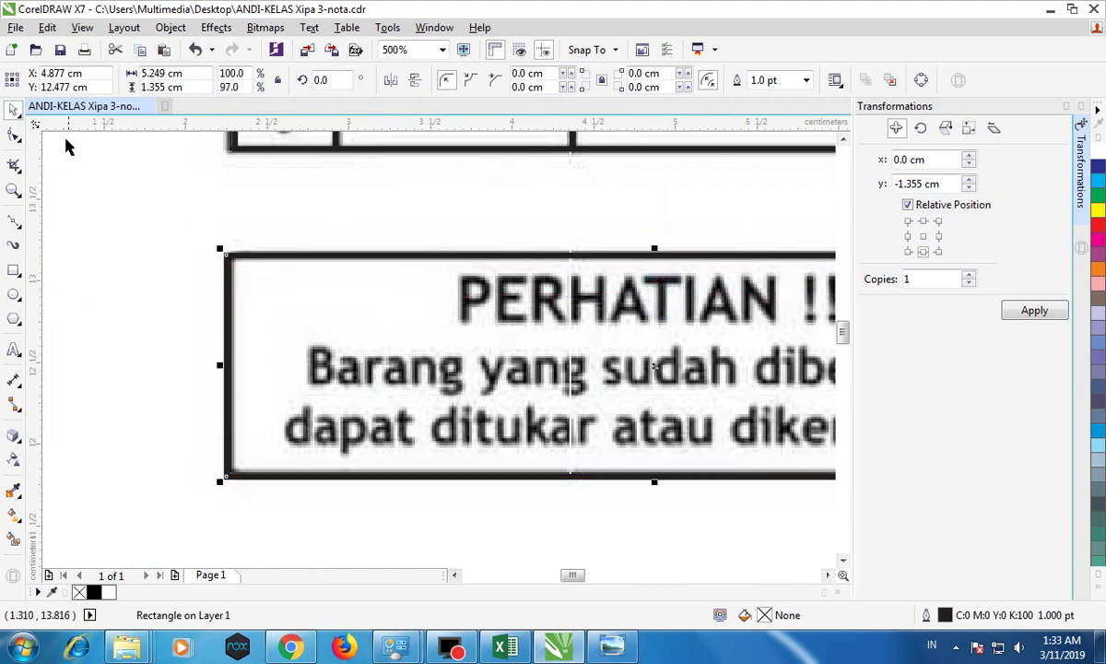
# Step: Round the rectangle's corners slightly, to about 0.111 cm
pyautogui.click(14, 136)
pyautogui.moveTo(228, 256); pyautogui.dragTo(237, 283)
pyautogui.click(14, 111)
pyautogui.scroll(-2, 365, 313)
pyautogui.scroll(2, 378, 314)
pyautogui.scroll(-1, 386, 314)
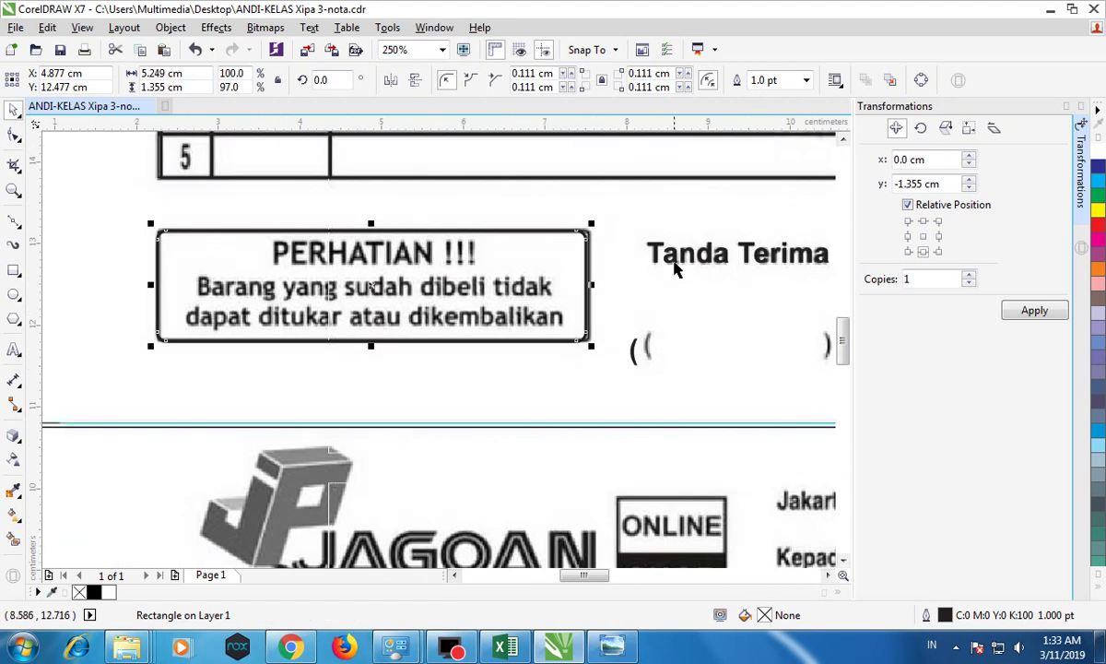
# Step: Check the Tanda Terima font, then type 'PERHATIAN' as new text above the warning box
pyautogui.click(648, 249)
pyautogui.click(14, 348)
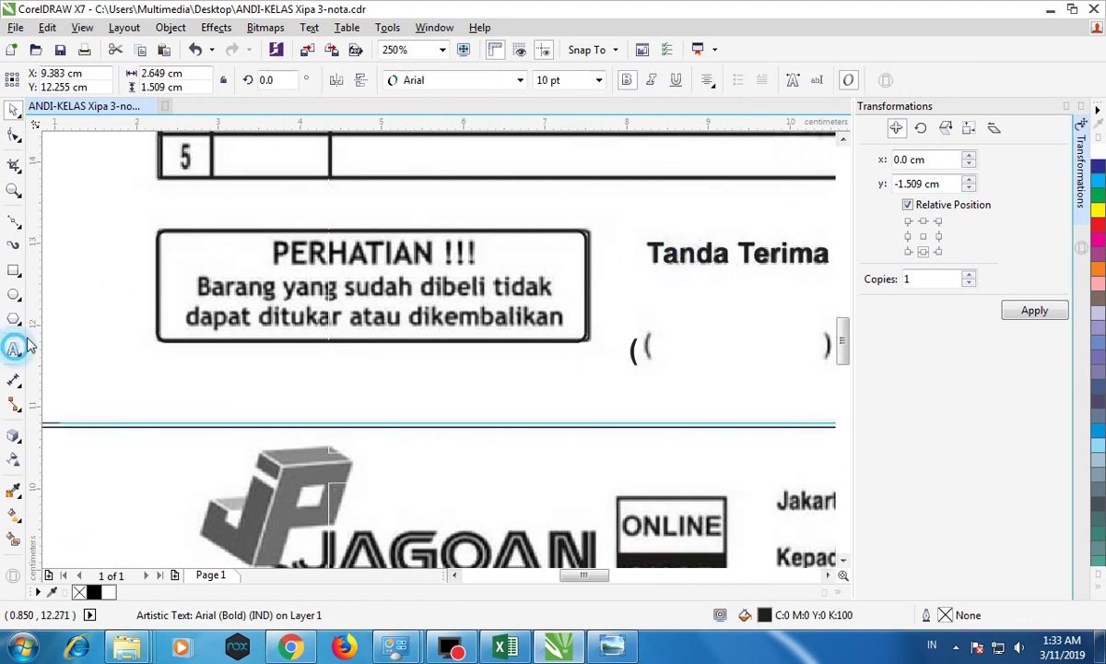
pyautogui.click(164, 215)
pyautogui.write('PERHATI')
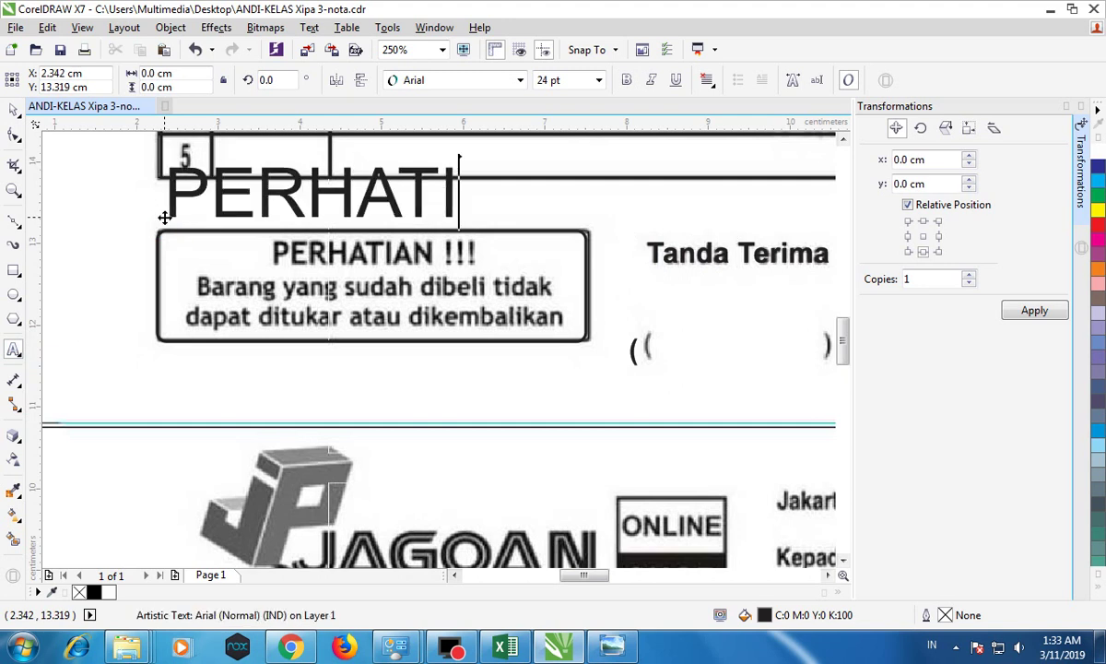
pyautogui.write('AN')
# Step: Make the PERHATIAN text bold and shrink it to heading size
pyautogui.click(14, 109)
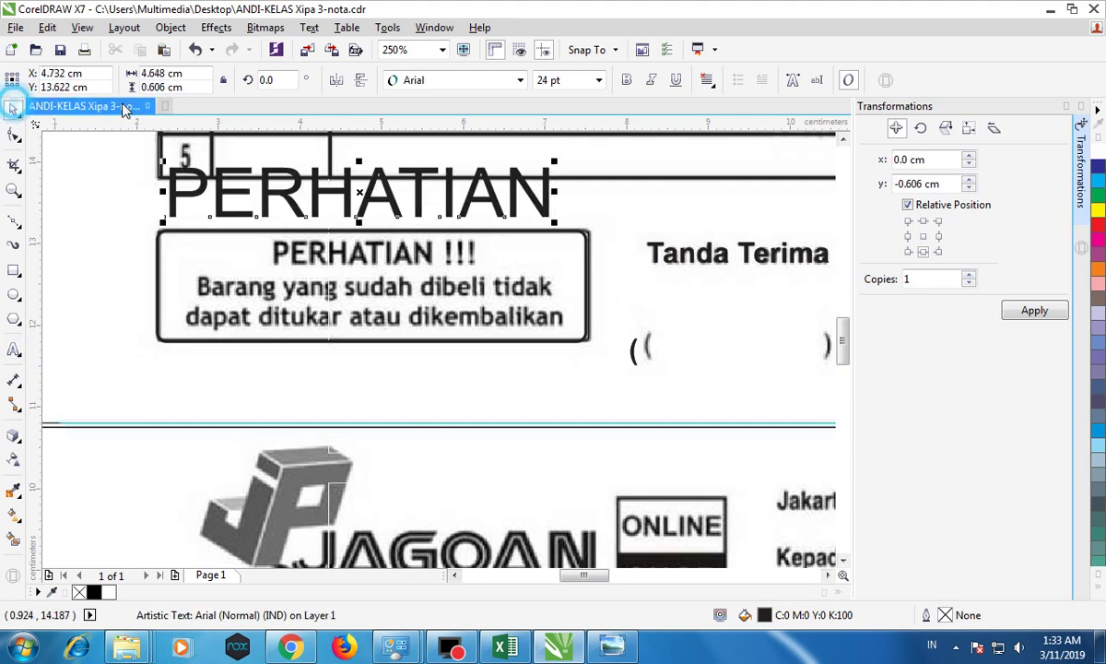
pyautogui.click(628, 81)
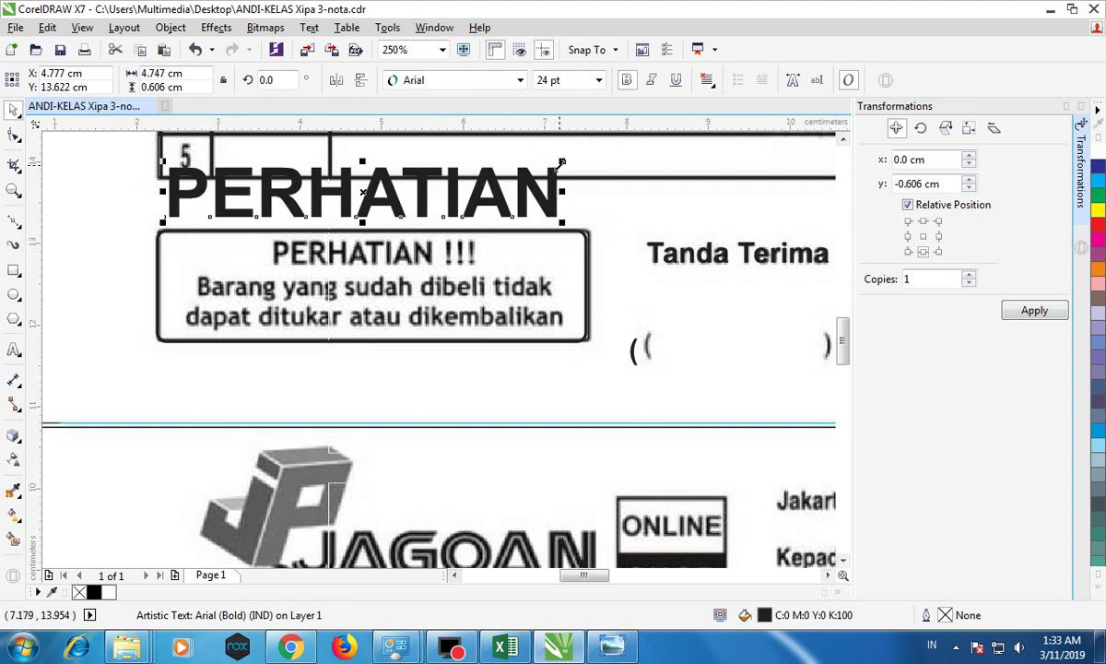
pyautogui.moveTo(558, 163); pyautogui.dragTo(304, 196)
pyautogui.click(268, 214)
# Step: Move PERHATIAN onto the scanned heading and scale it to match
pyautogui.moveTo(234, 212); pyautogui.dragTo(437, 258)
pyautogui.press('F8')
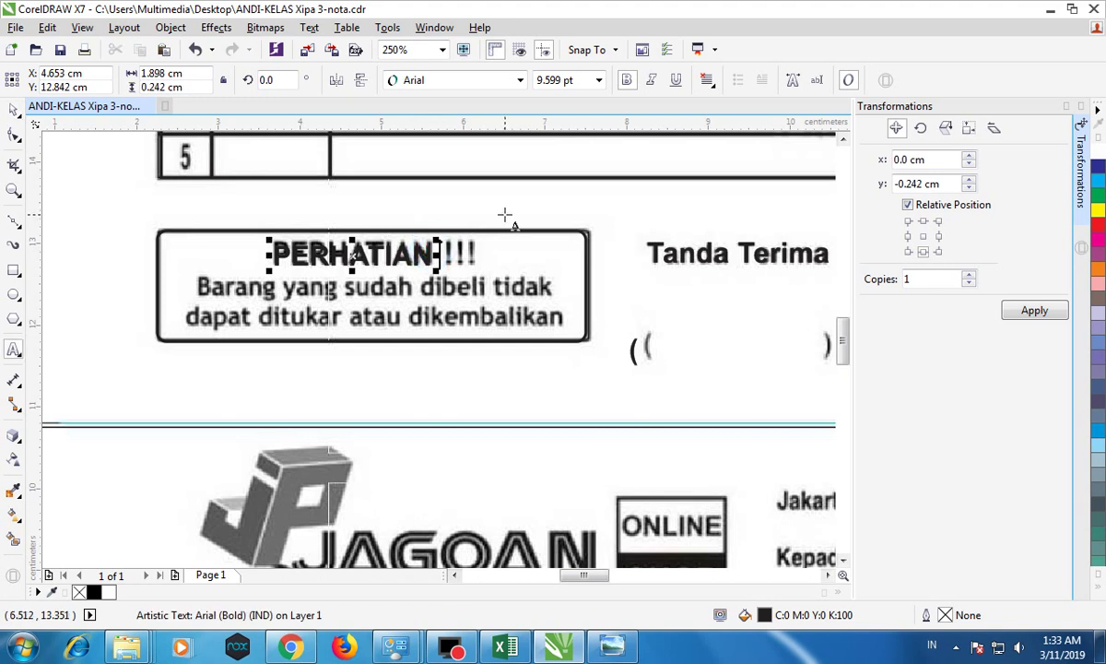
pyautogui.press('Escape')
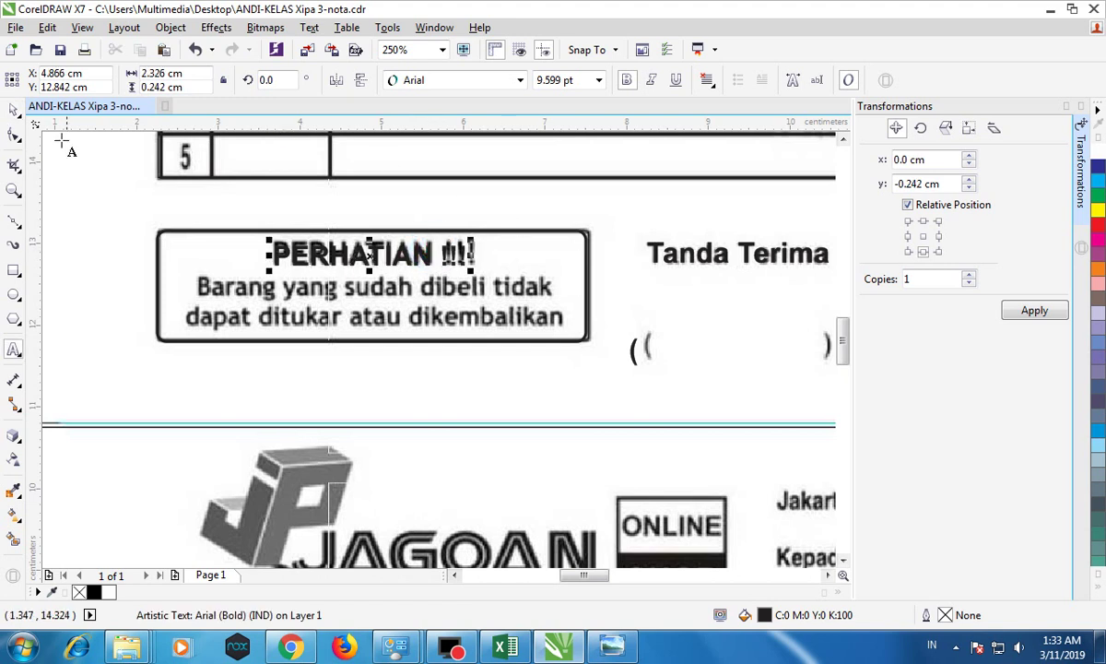
pyautogui.scroll(2, 469, 247)
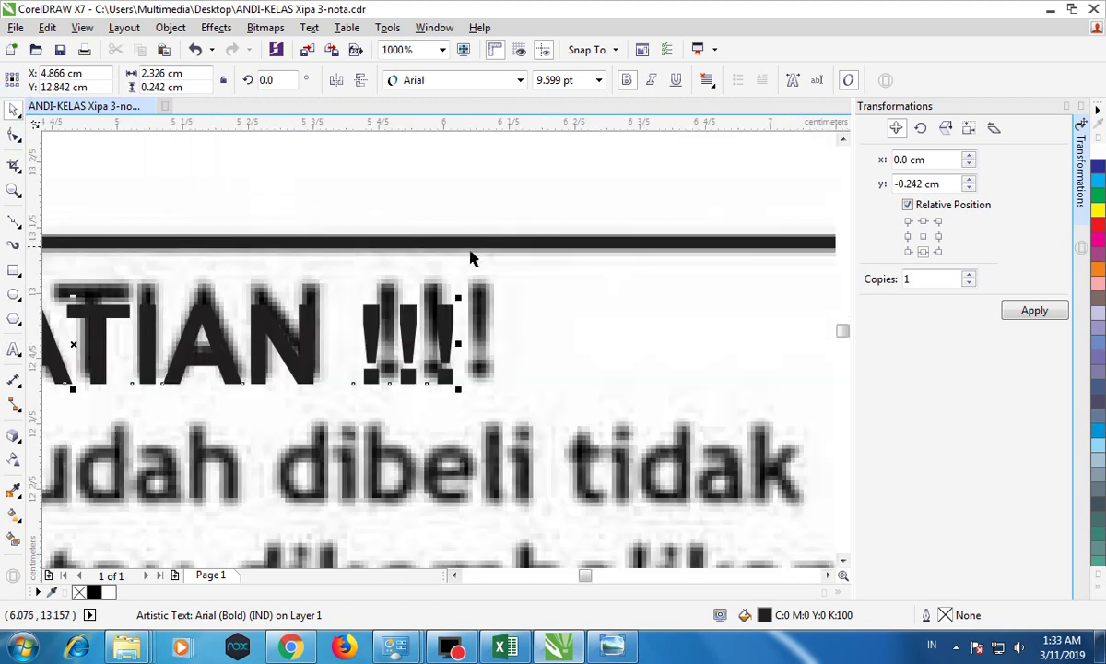
pyautogui.moveTo(462, 291); pyautogui.dragTo(494, 282)
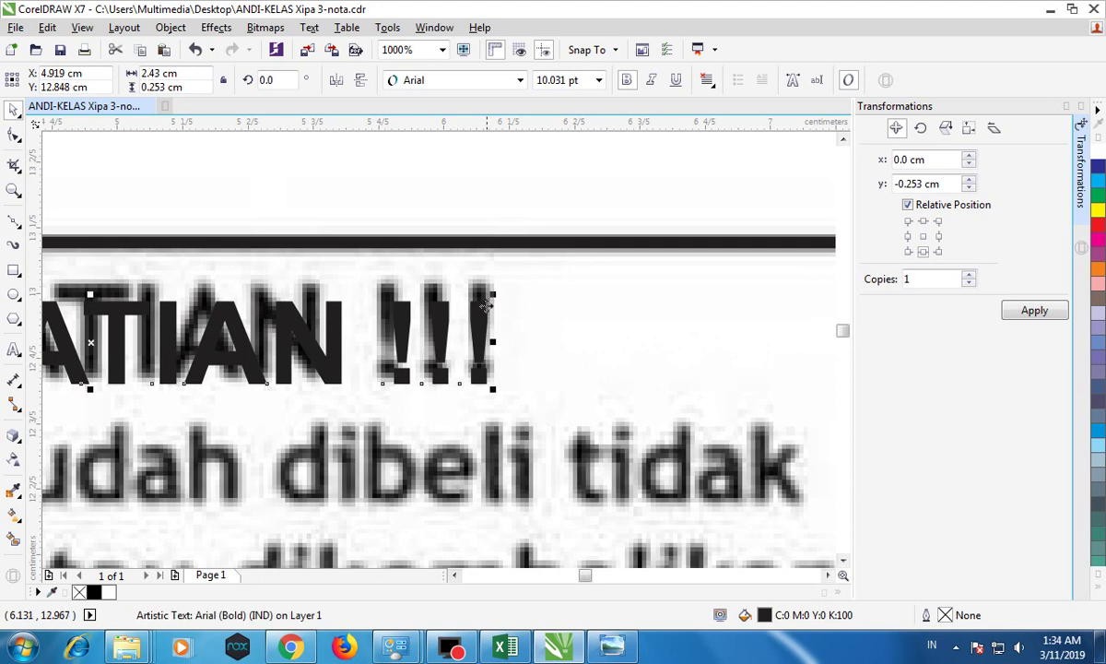
pyautogui.scroll(-3, 474, 318)
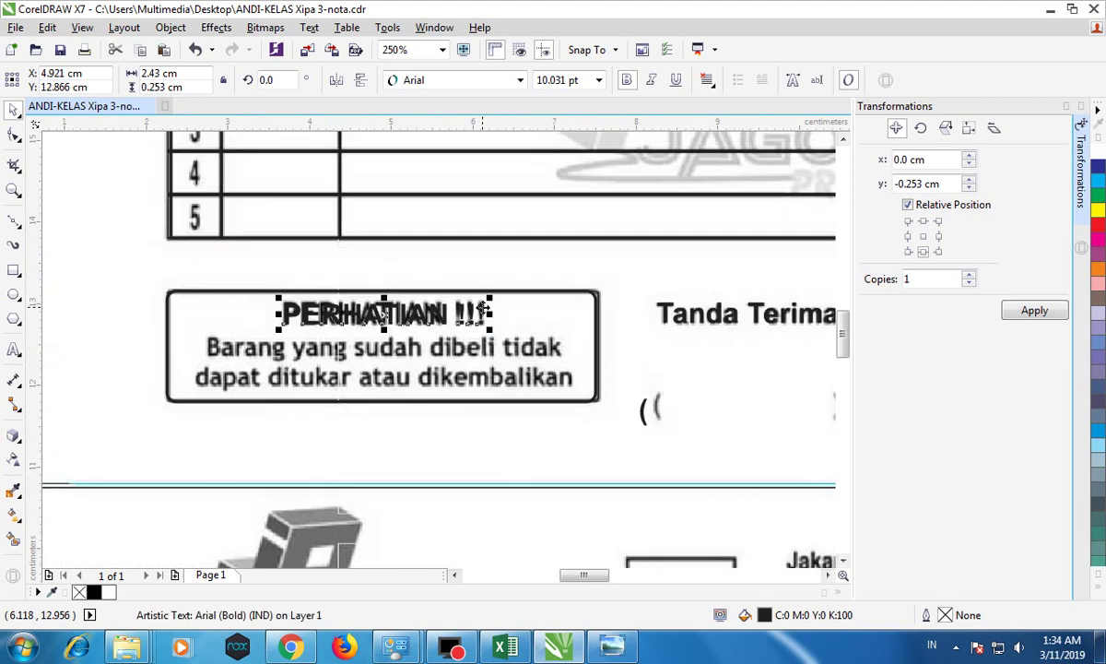
pyautogui.scroll(1, 466, 330)
pyautogui.doubleClick(496, 293)
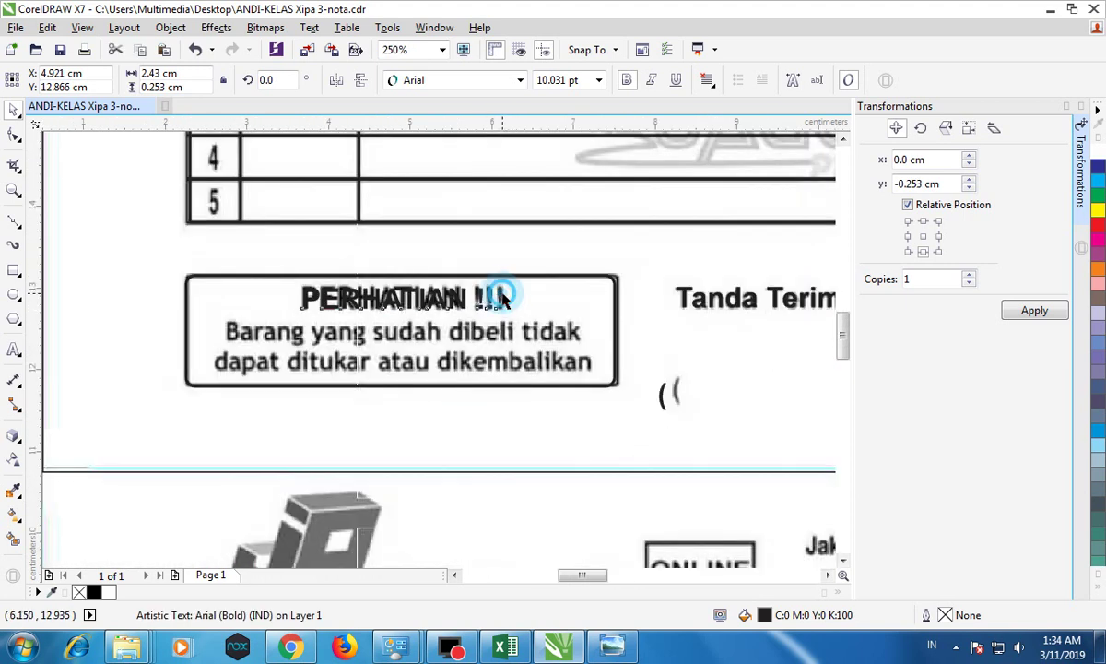
# Step: Type the first warning line ending in 'tidak', centre-align it and move it over the scan
pyautogui.click(302, 321)
pyautogui.write('Barang yang sudah di be')
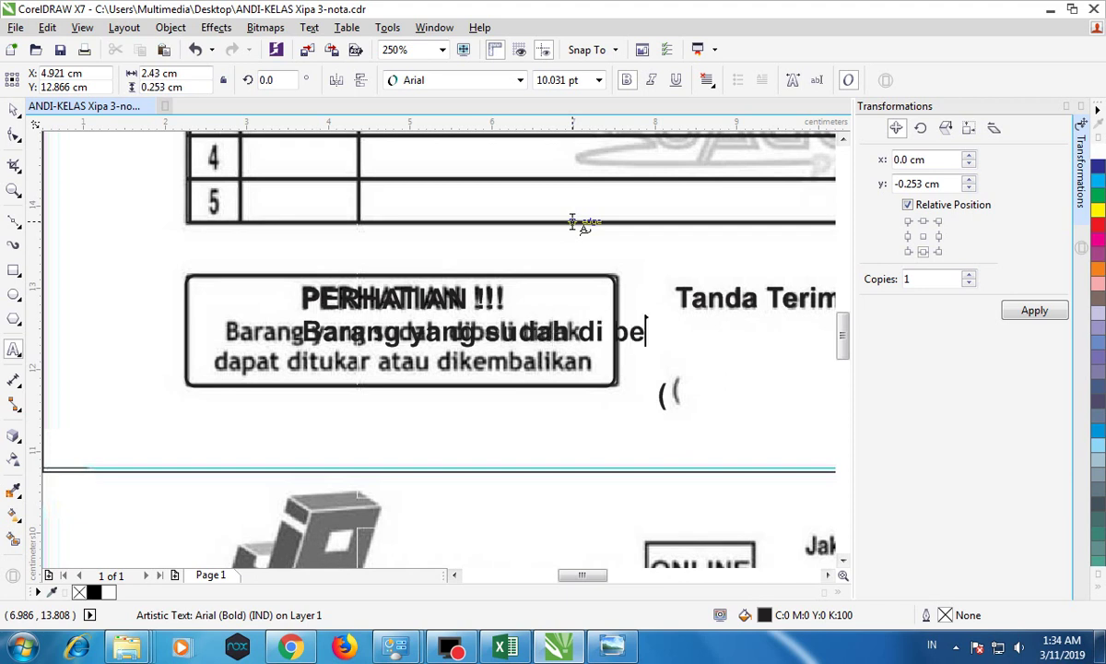
pyautogui.write('ida')
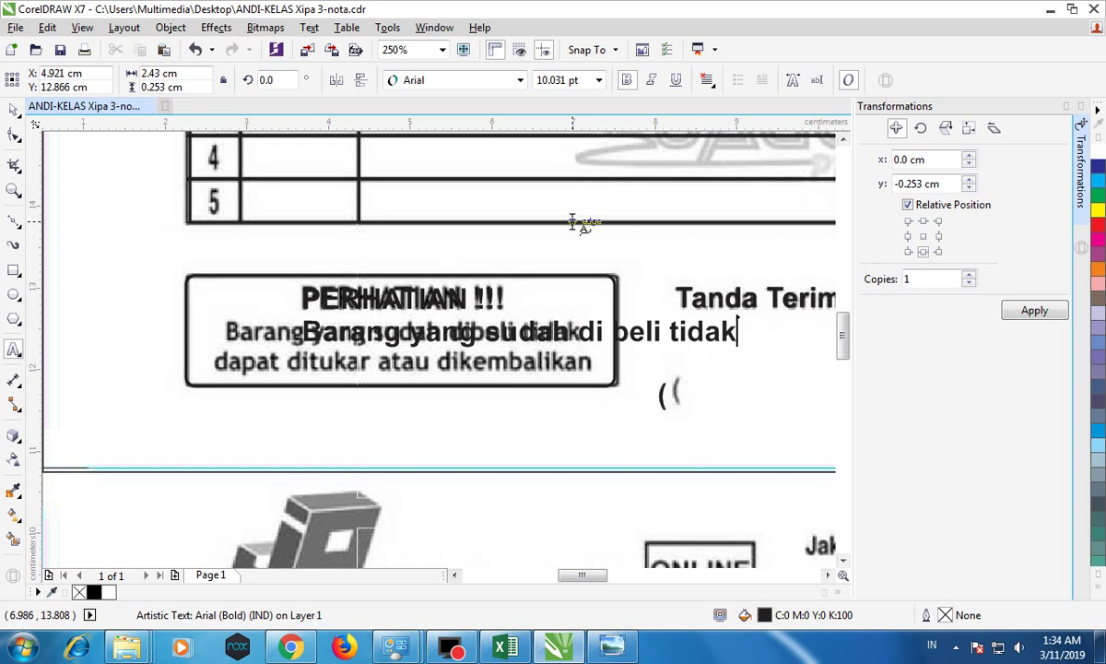
pyautogui.write('k')
pyautogui.click(13, 109)
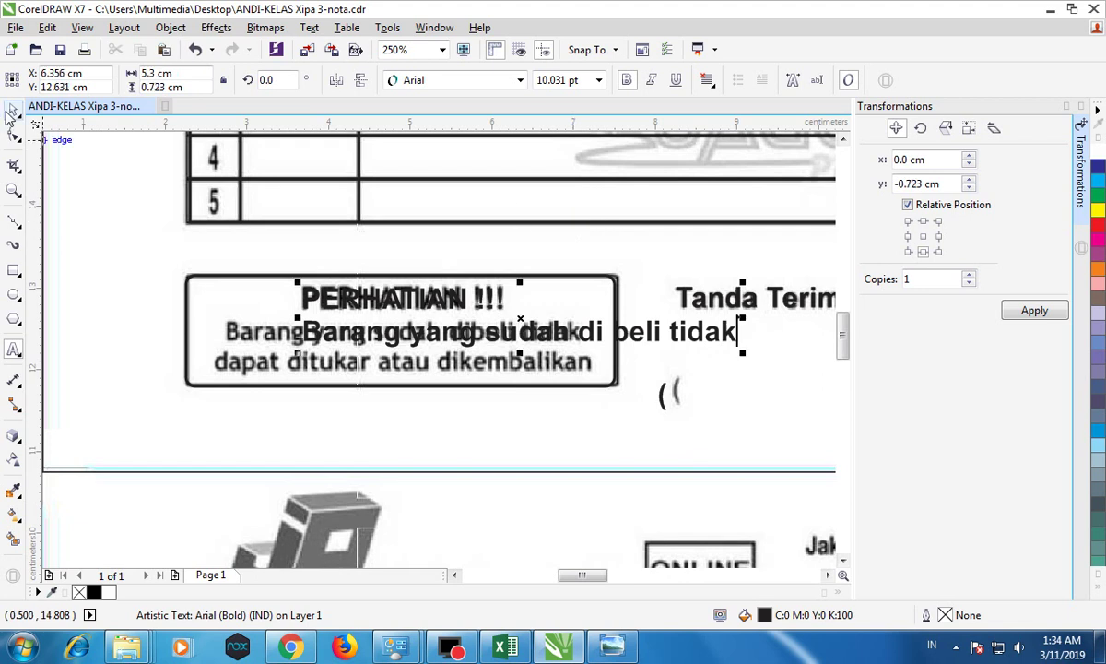
pyautogui.click(708, 80)
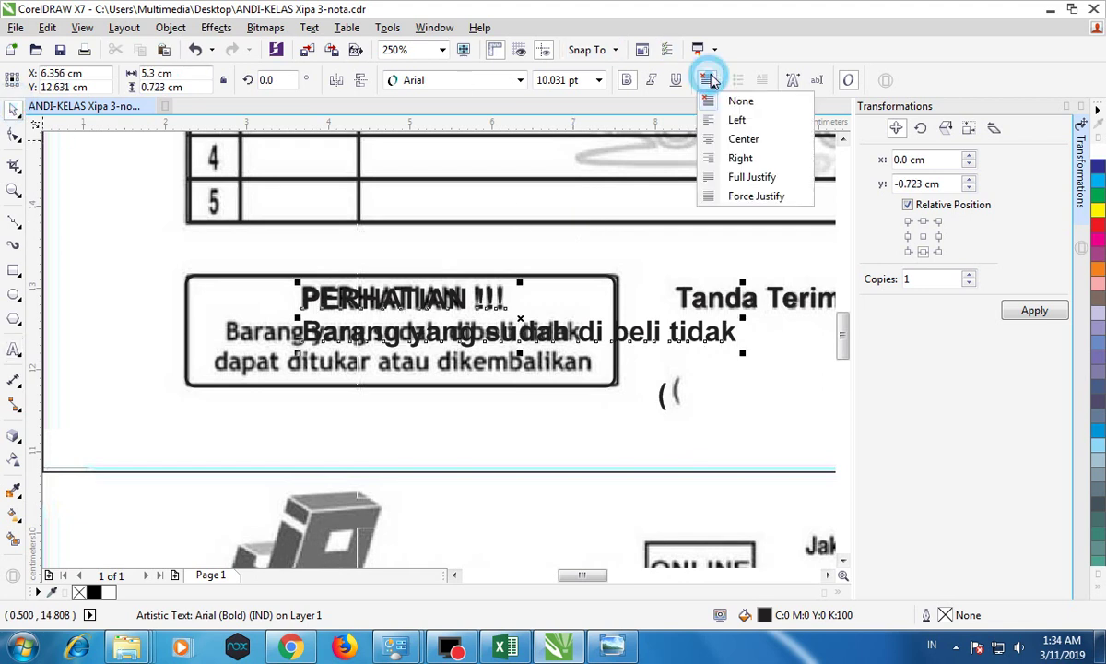
pyautogui.click(741, 141)
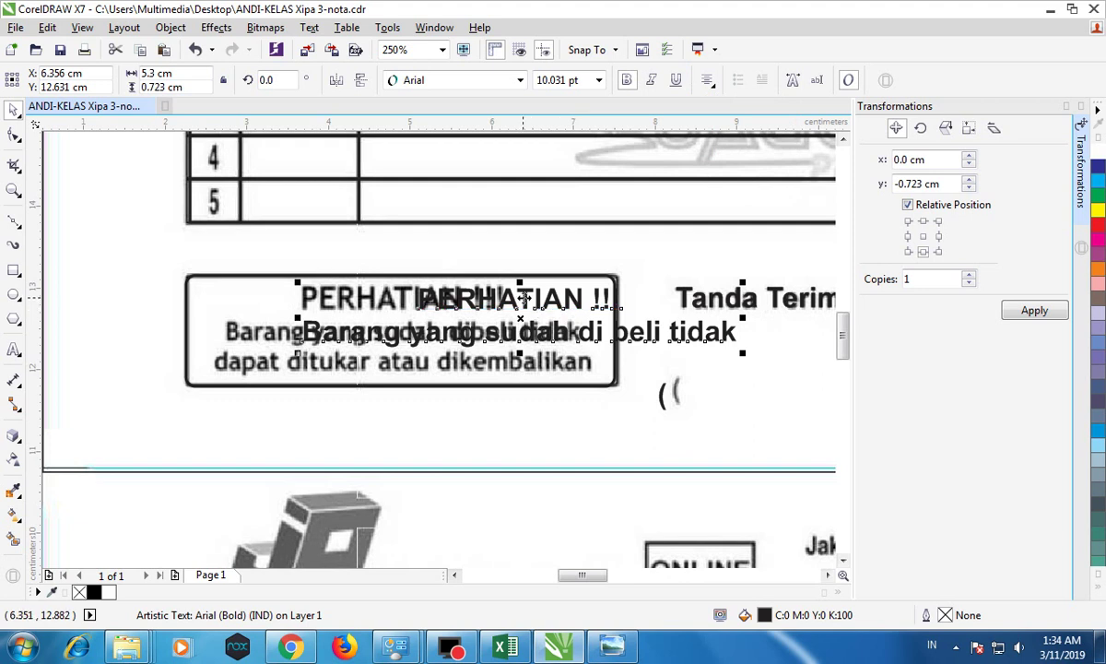
pyautogui.moveTo(521, 303); pyautogui.dragTo(410, 298)
# Step: Set the whole warning line to 8 pt
pyautogui.doubleClick(293, 321)
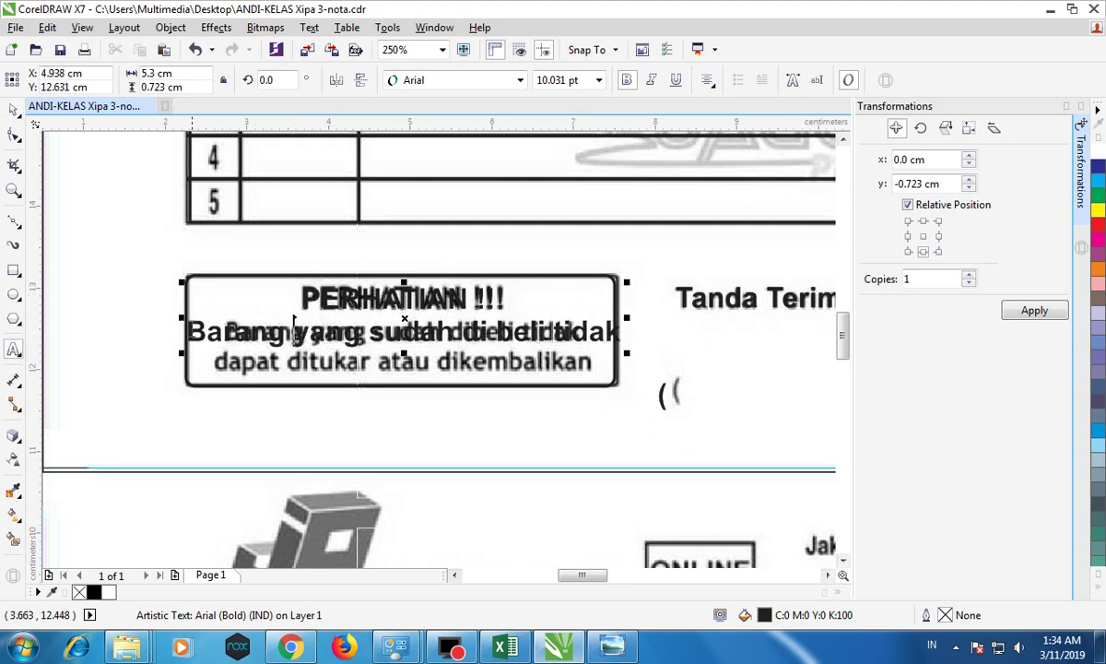
pyautogui.moveTo(189, 330); pyautogui.dragTo(621, 332)
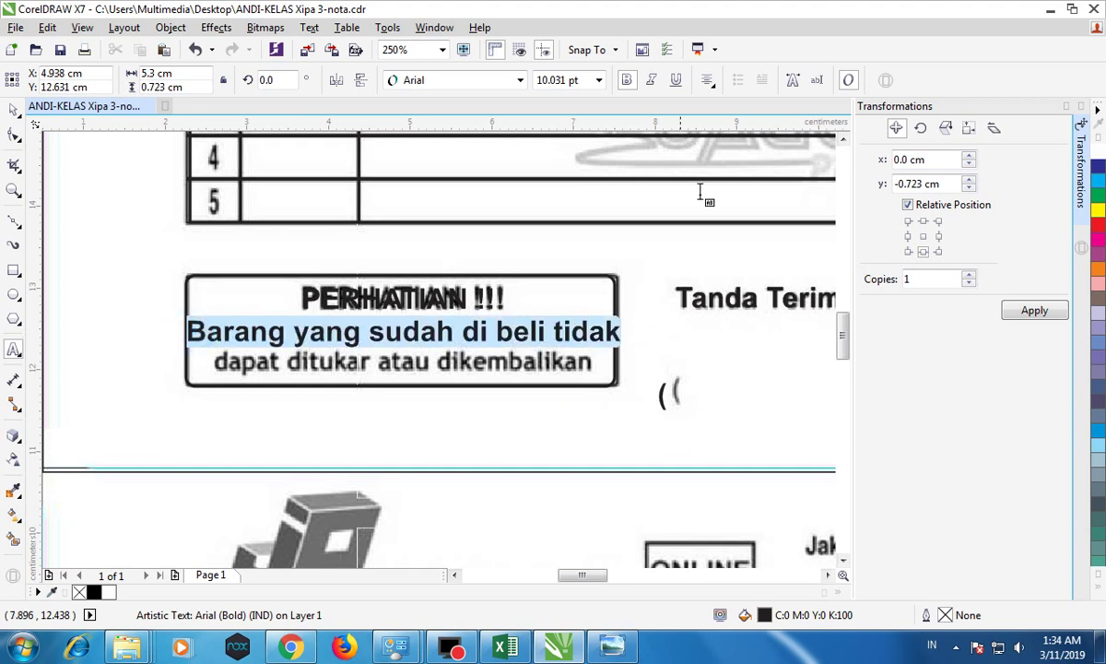
pyautogui.click(600, 81)
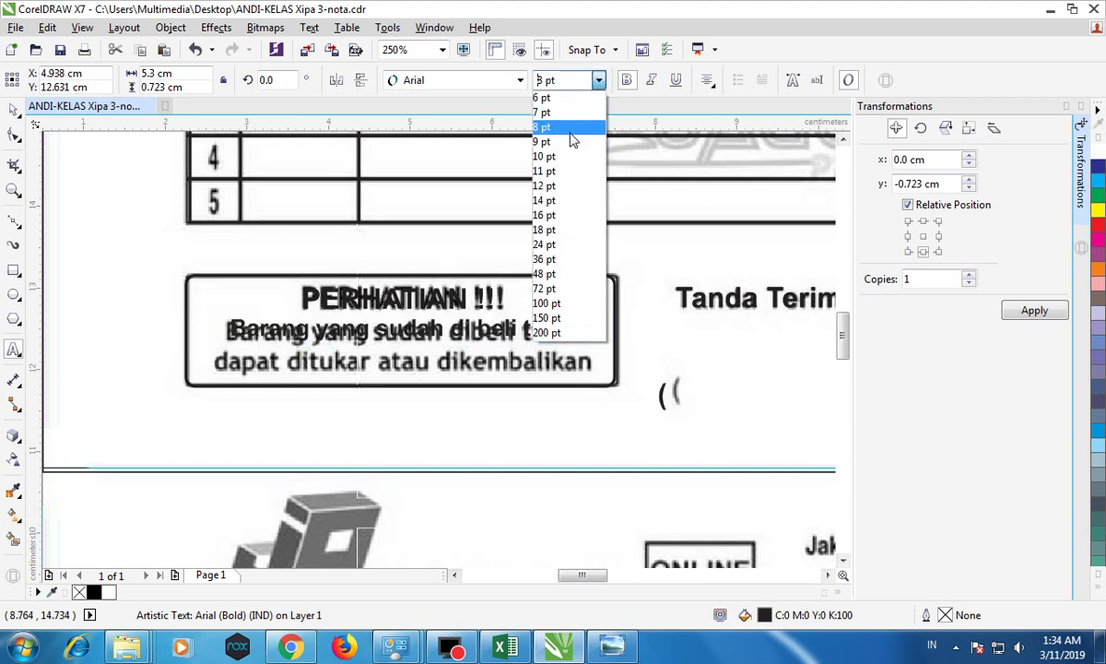
pyautogui.click(569, 129)
# Step: Add 'dapat ditukar atau di kembalikan' as the second line and lower it onto the scanned line
pyautogui.click(572, 318)
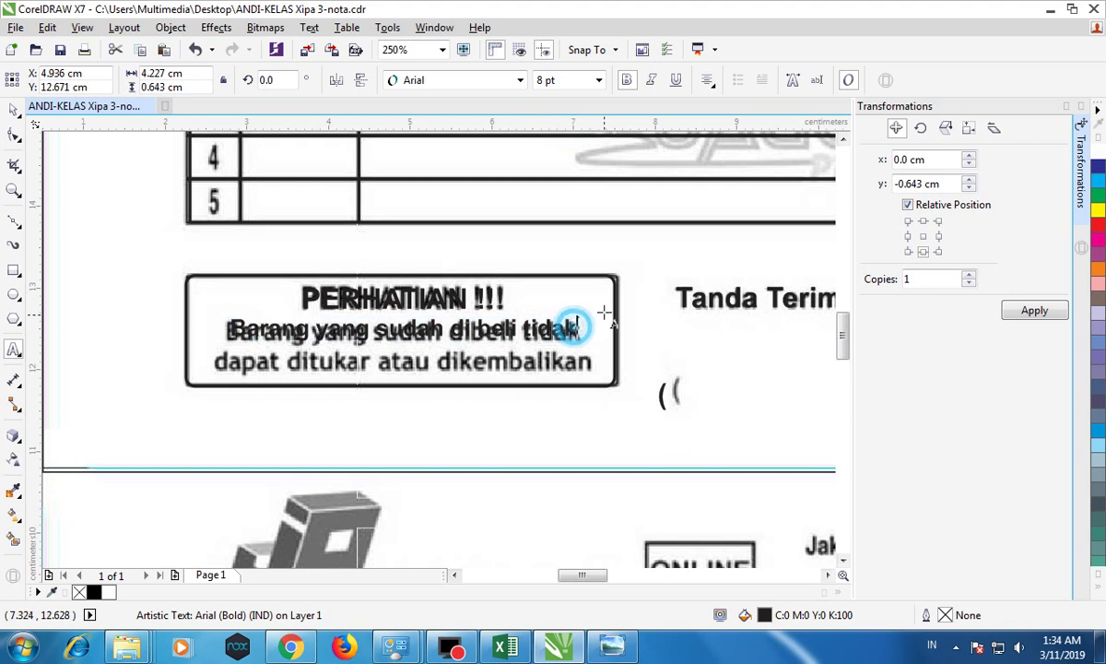
pyautogui.write('dapat ditukar')
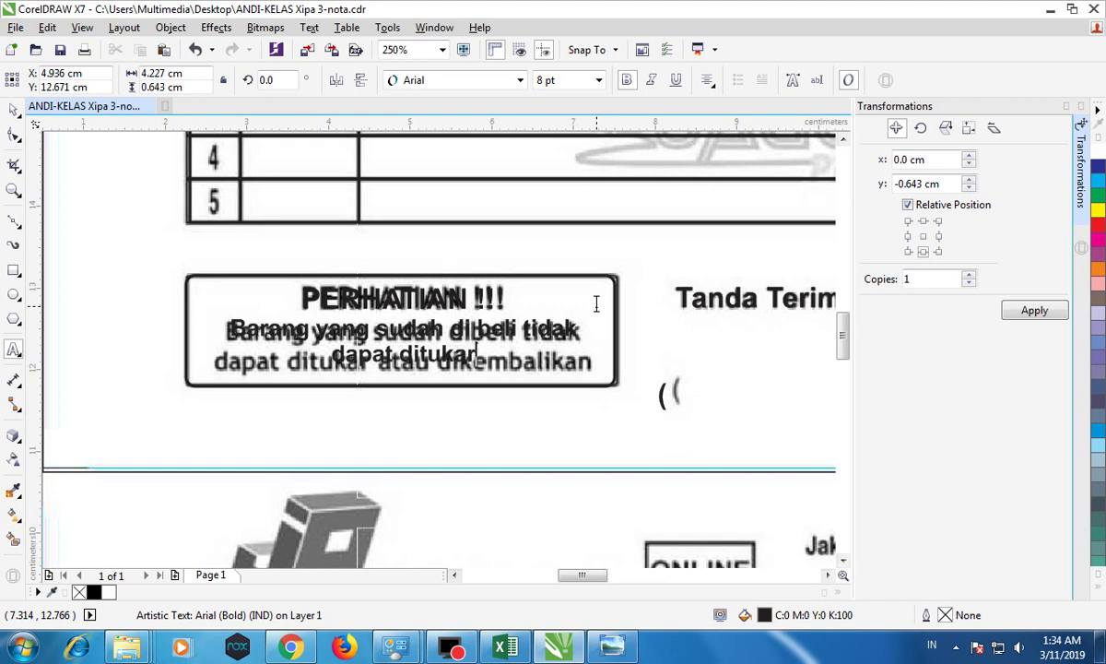
pyautogui.write(' atau d')
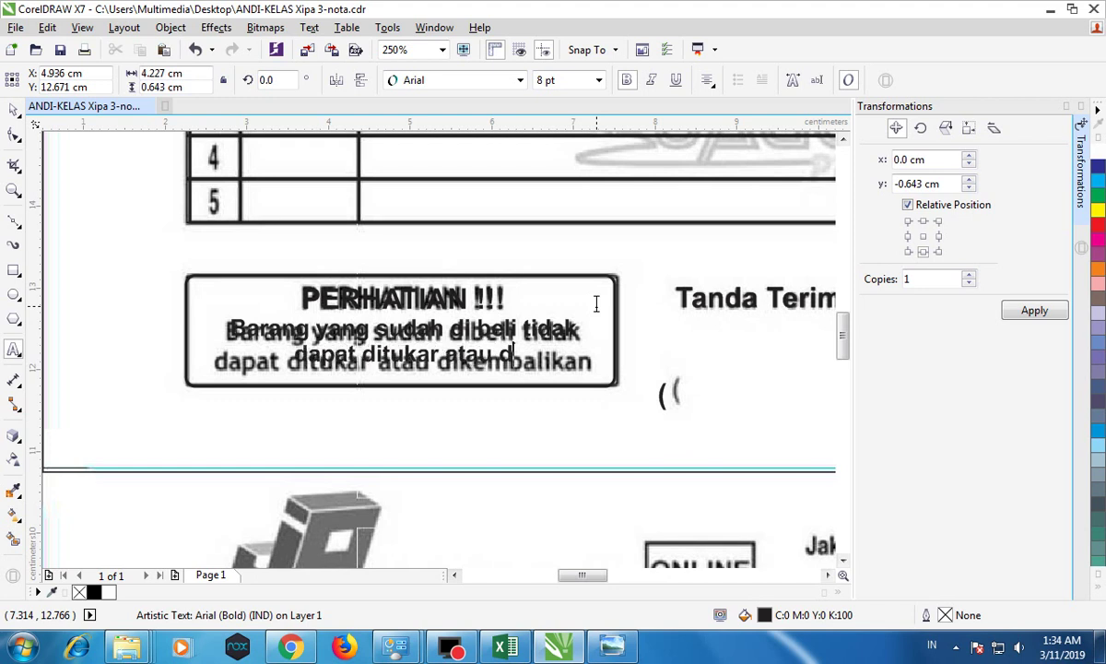
pyautogui.write('i kemba')
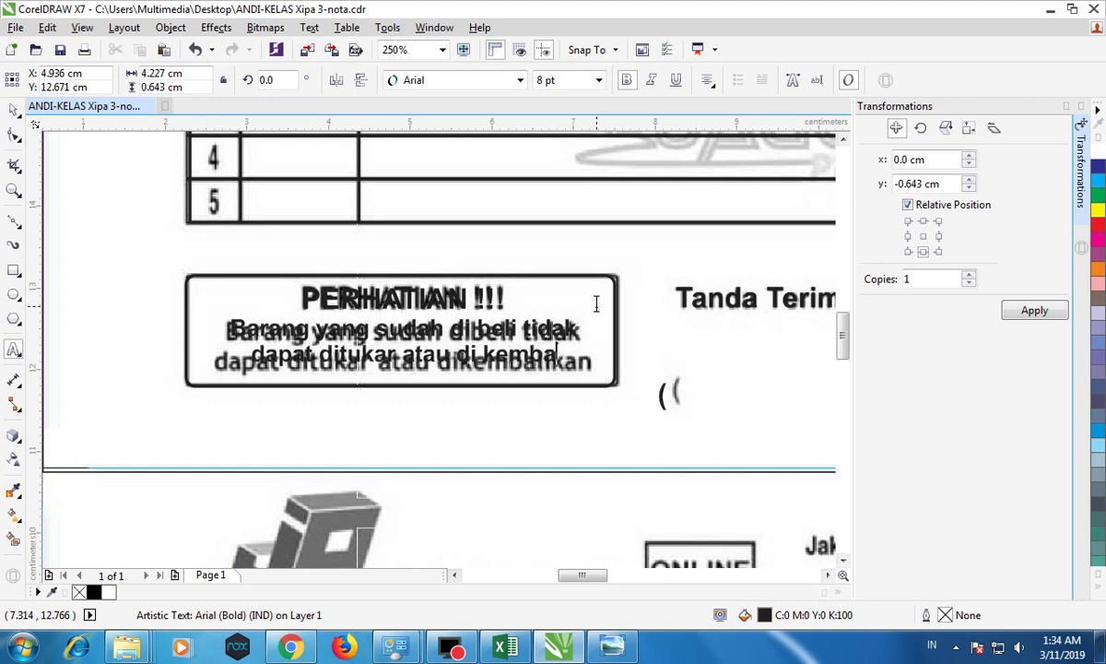
pyautogui.write('likan')
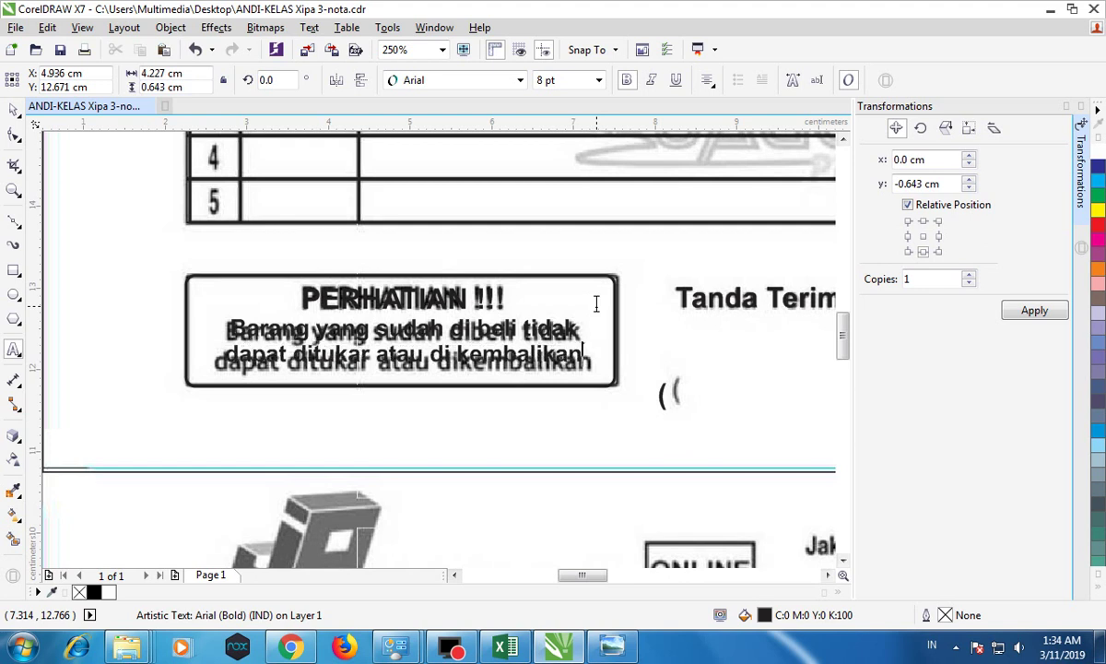
pyautogui.click(14, 111)
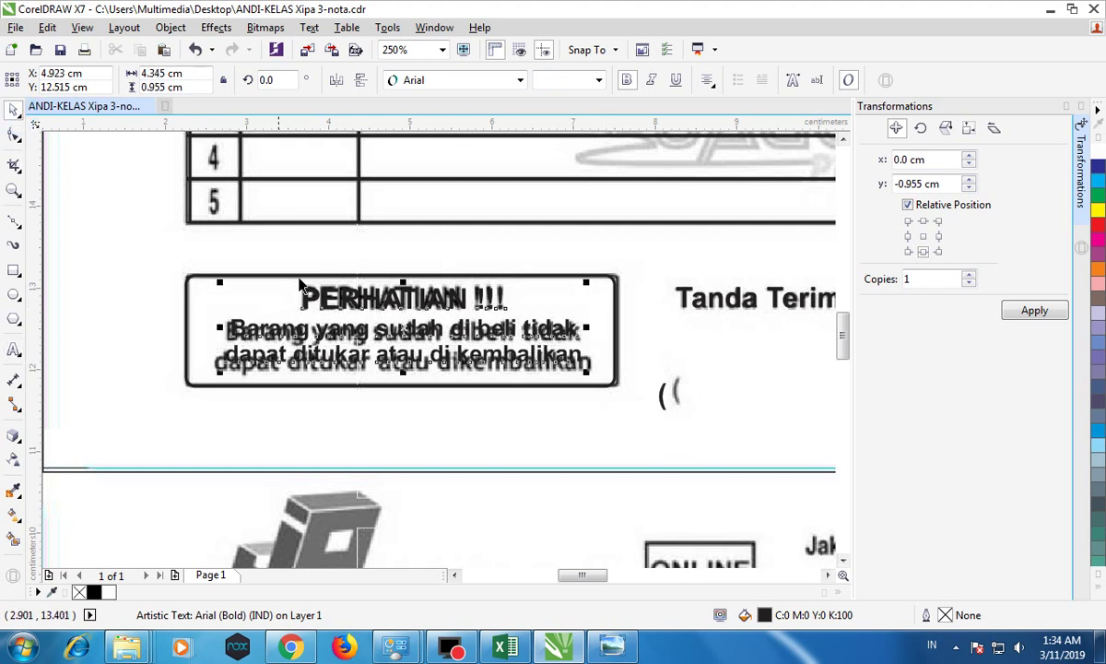
pyautogui.click(15, 136)
pyautogui.moveTo(219, 372); pyautogui.dragTo(220, 380)
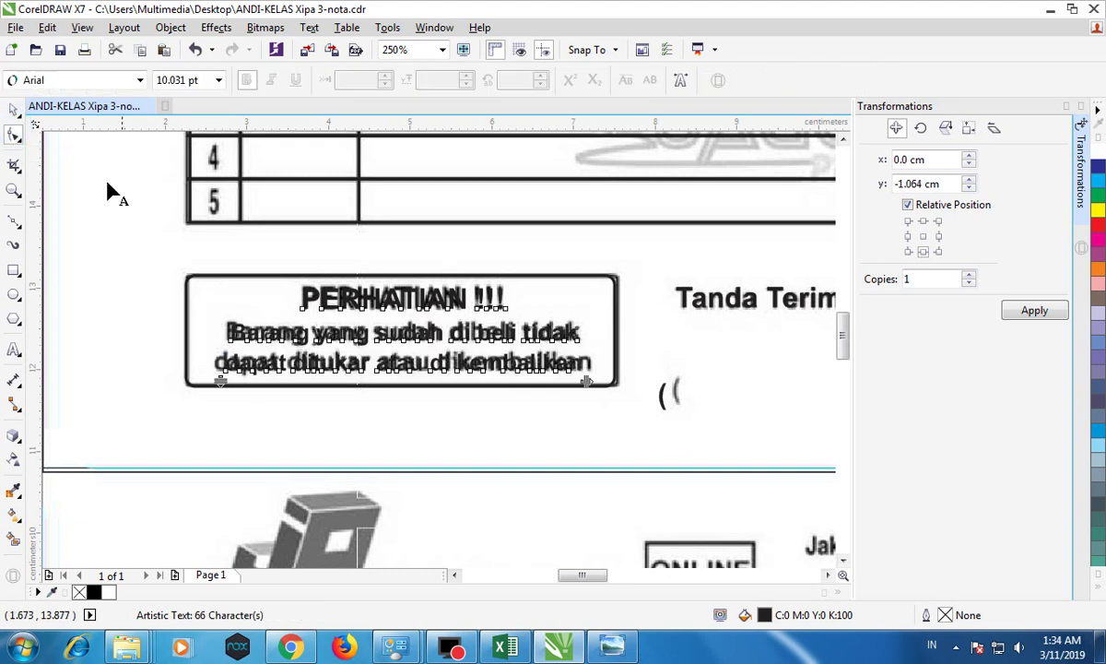
# Step: Spread the line spacing of numbers 1–5 so each lines up with a table row
pyautogui.click(14, 110)
pyautogui.scroll(-3, 264, 266)
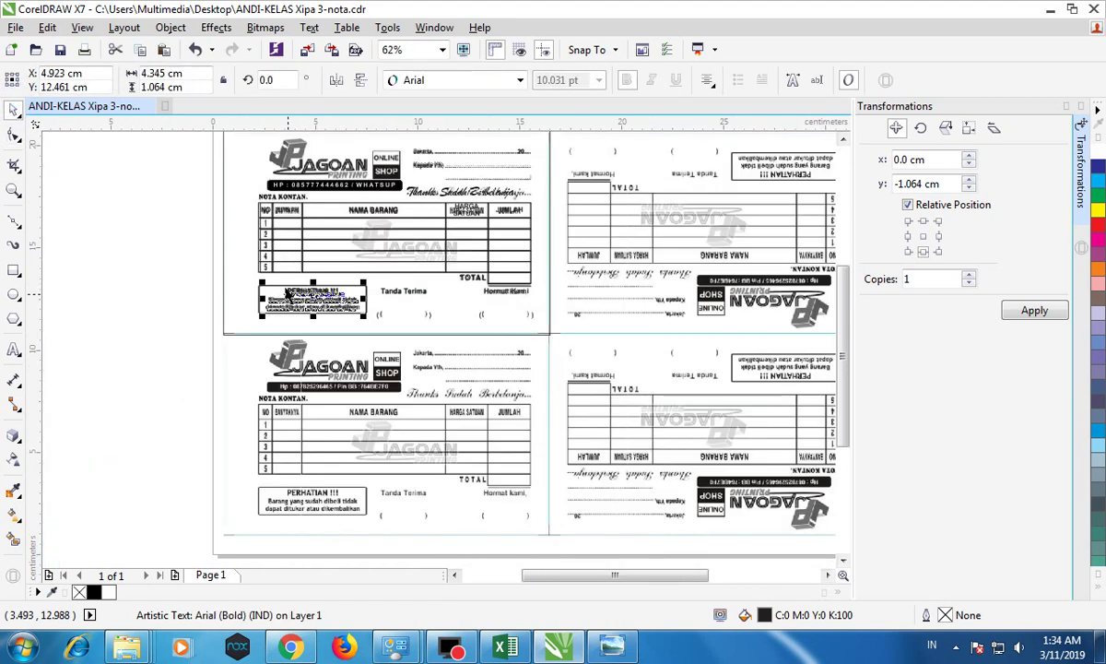
pyautogui.scroll(3, 267, 230)
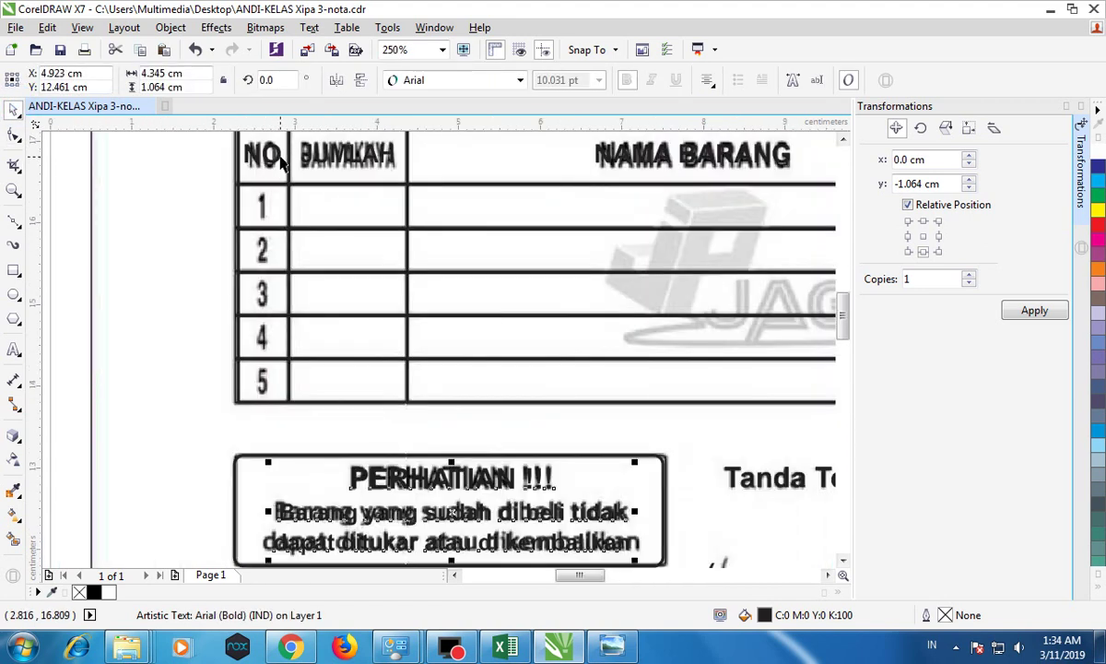
pyautogui.doubleClick(282, 162)
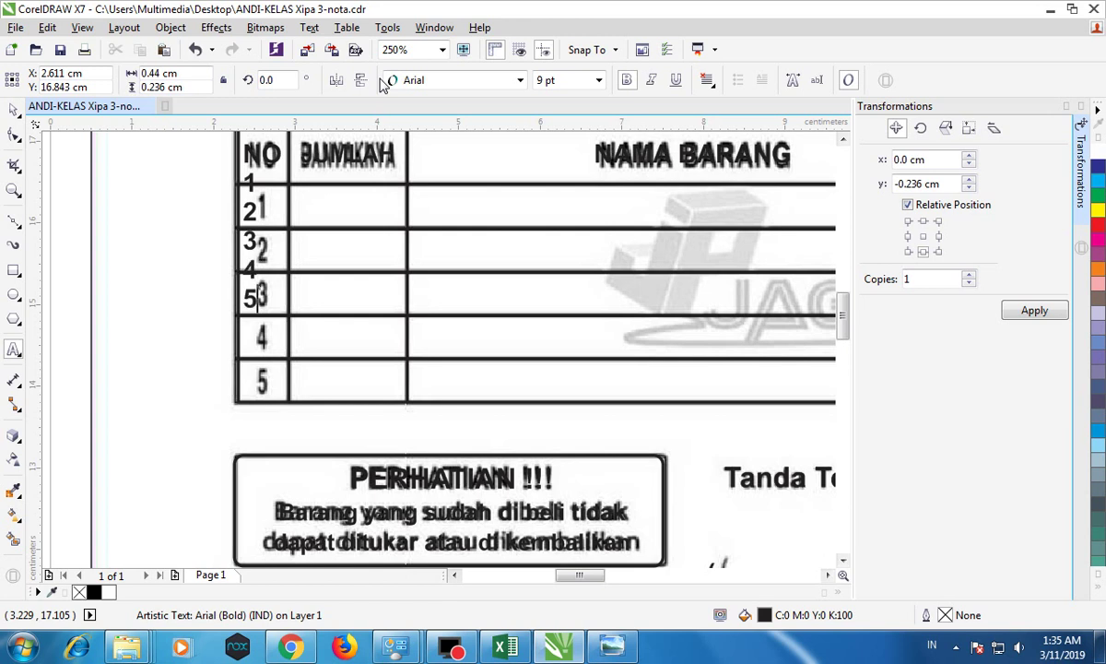
pyautogui.click(13, 137)
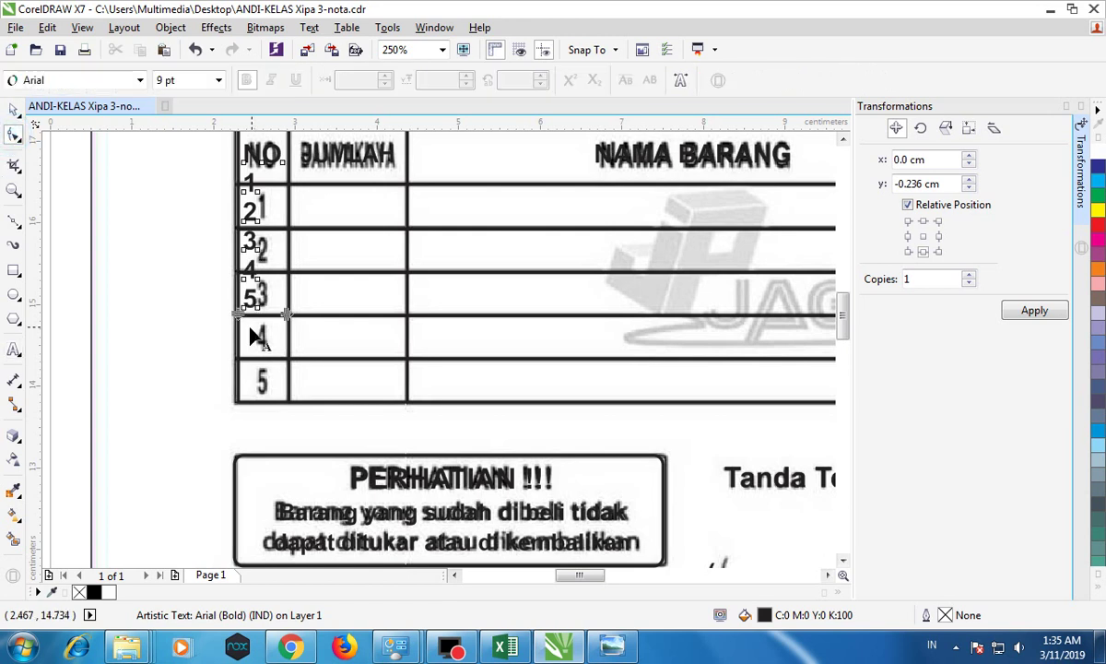
pyautogui.moveTo(232, 316); pyautogui.dragTo(238, 404)
pyautogui.press('space')
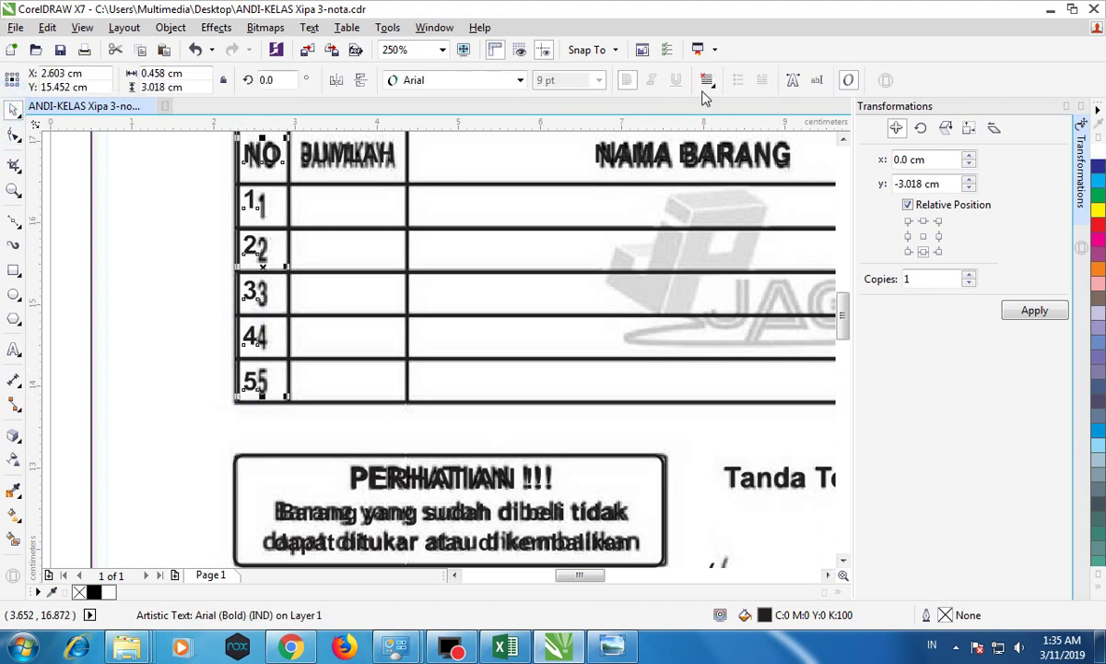
# Step: Centre the numbers 1–5 in the NO column
pyautogui.click(707, 81)
pyautogui.click(740, 139)
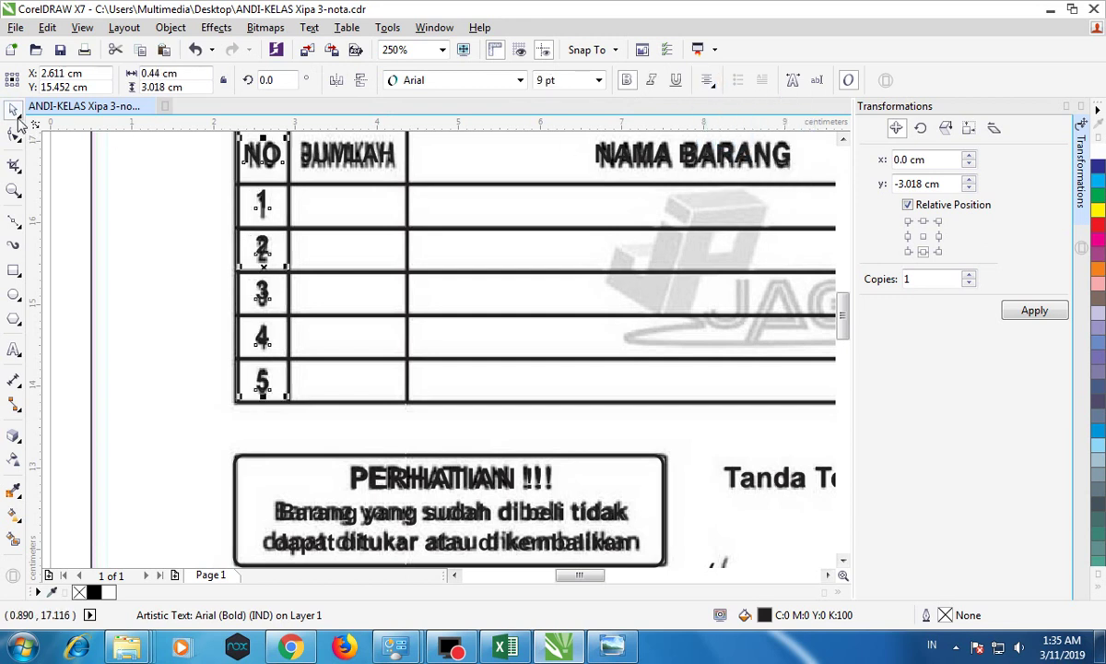
pyautogui.click(217, 247)
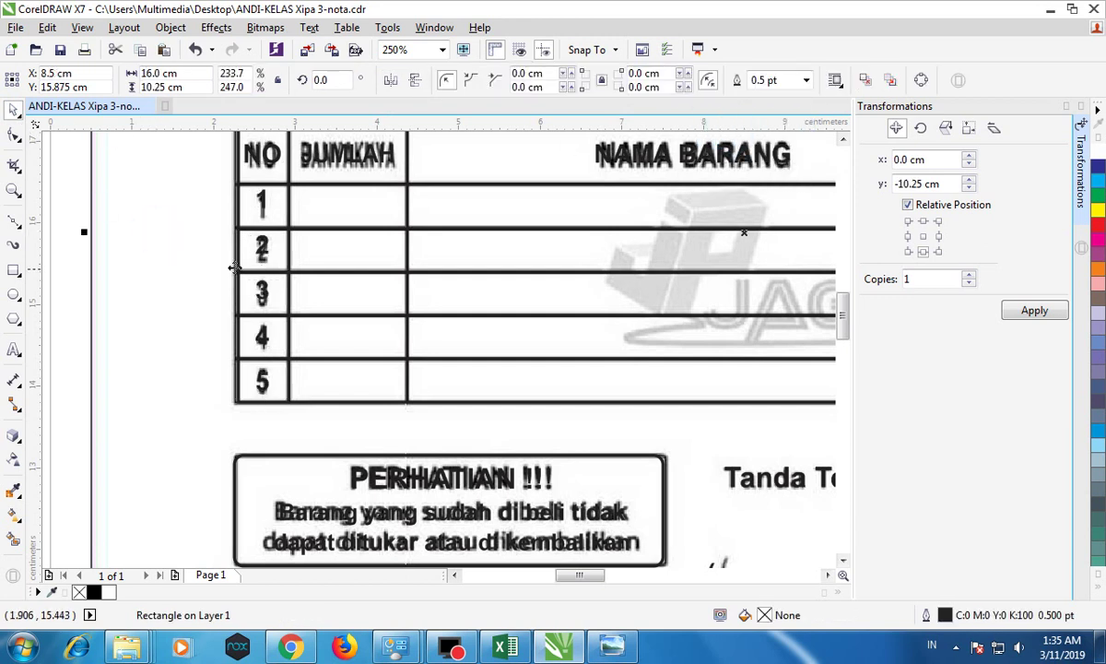
pyautogui.click(247, 197)
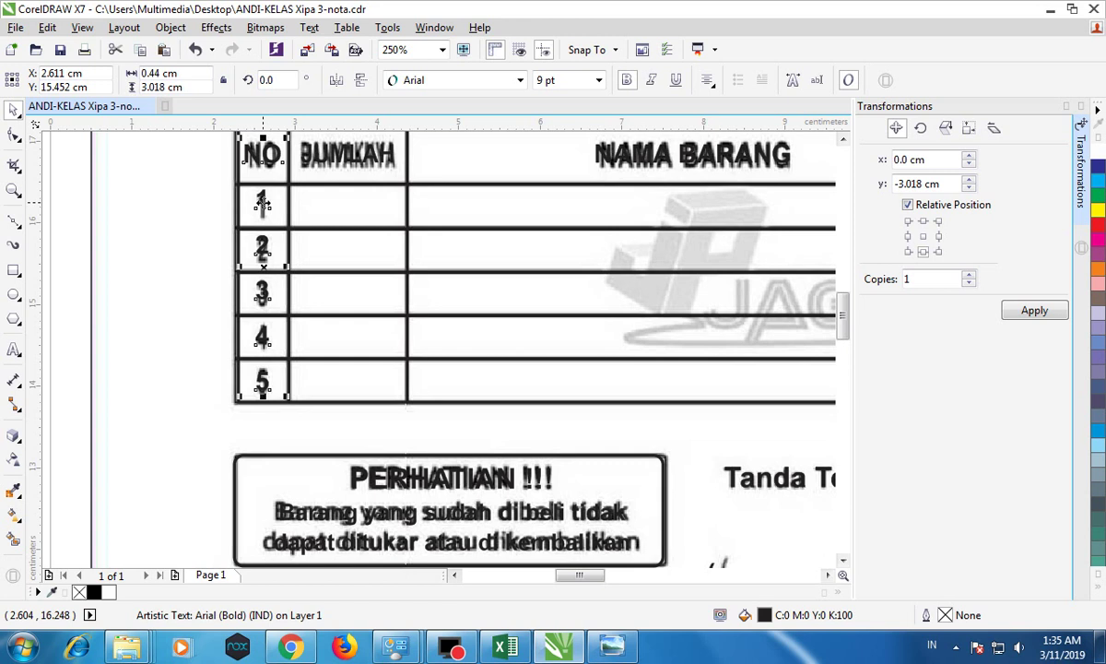
pyautogui.doubleClick(261, 201)
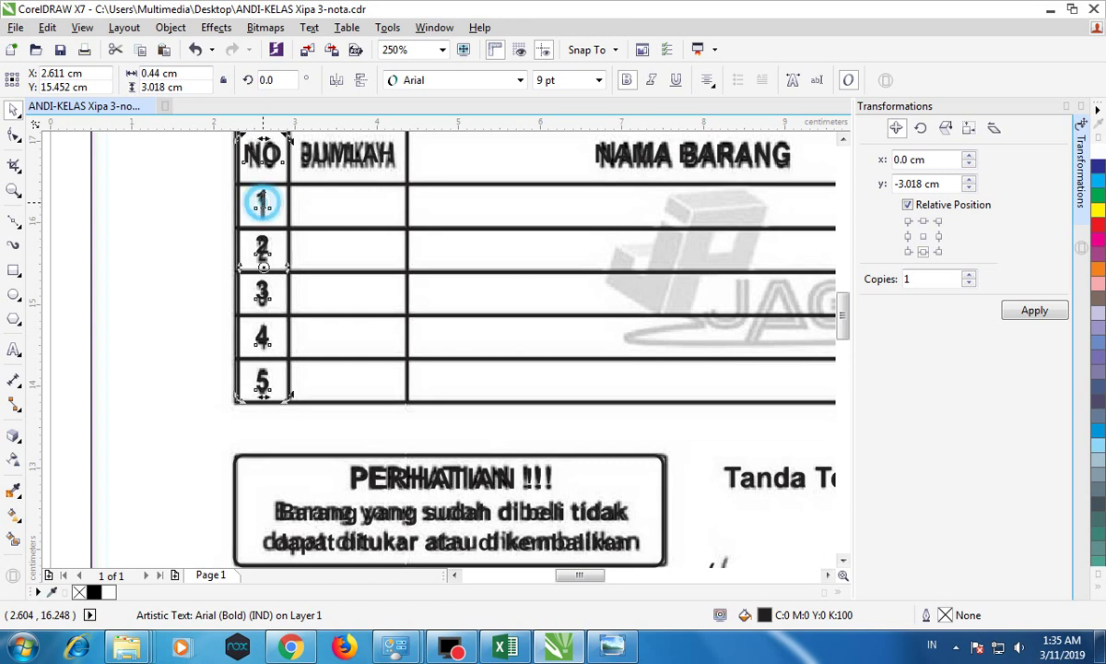
# Step: Copy the table's digit 1 out as a separate text object beside the table
pyautogui.moveTo(260, 198); pyautogui.dragTo(270, 203)
pyautogui.hotkey('ctrl', 'c')
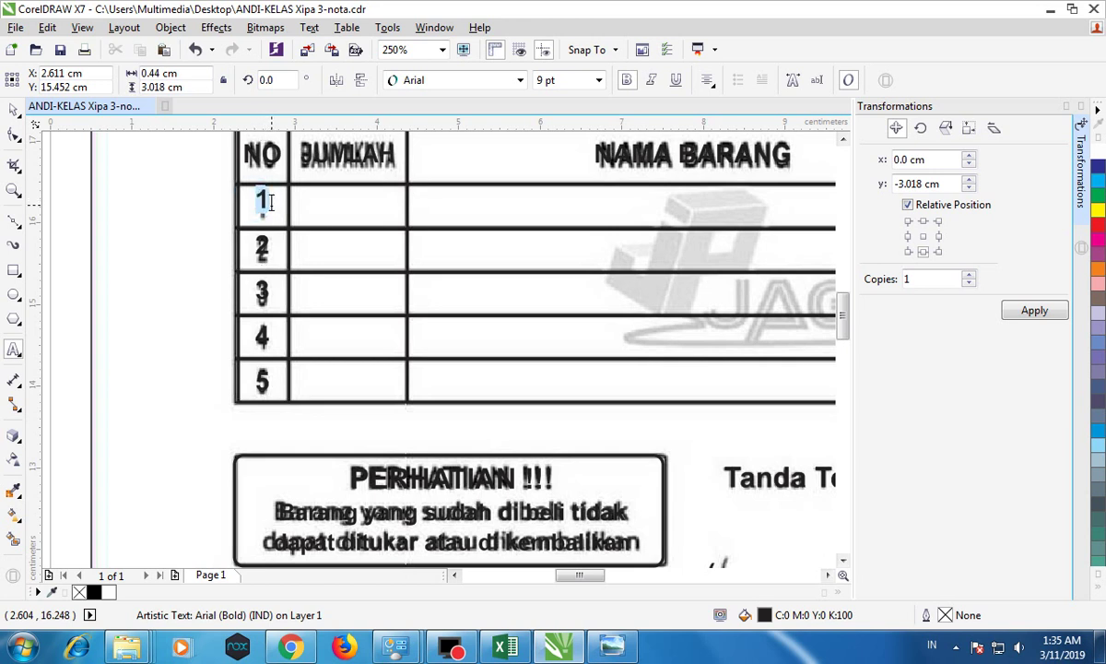
pyautogui.click(134, 184)
pyautogui.hotkey('ctrl', 'v')
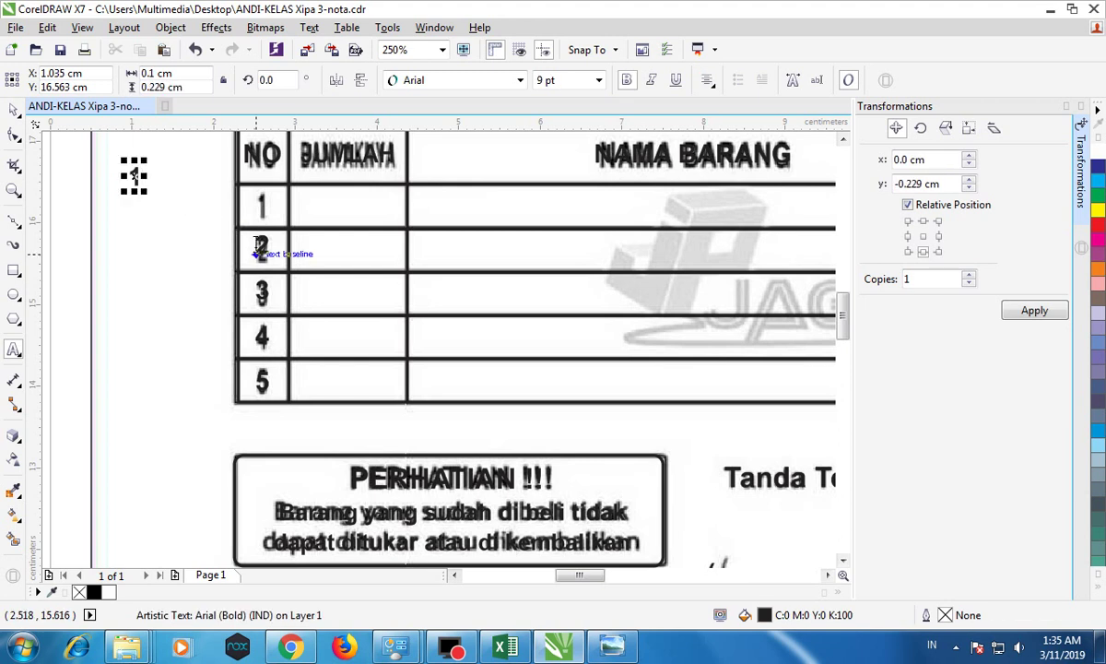
pyautogui.click(14, 108)
pyautogui.doubleClick(262, 255)
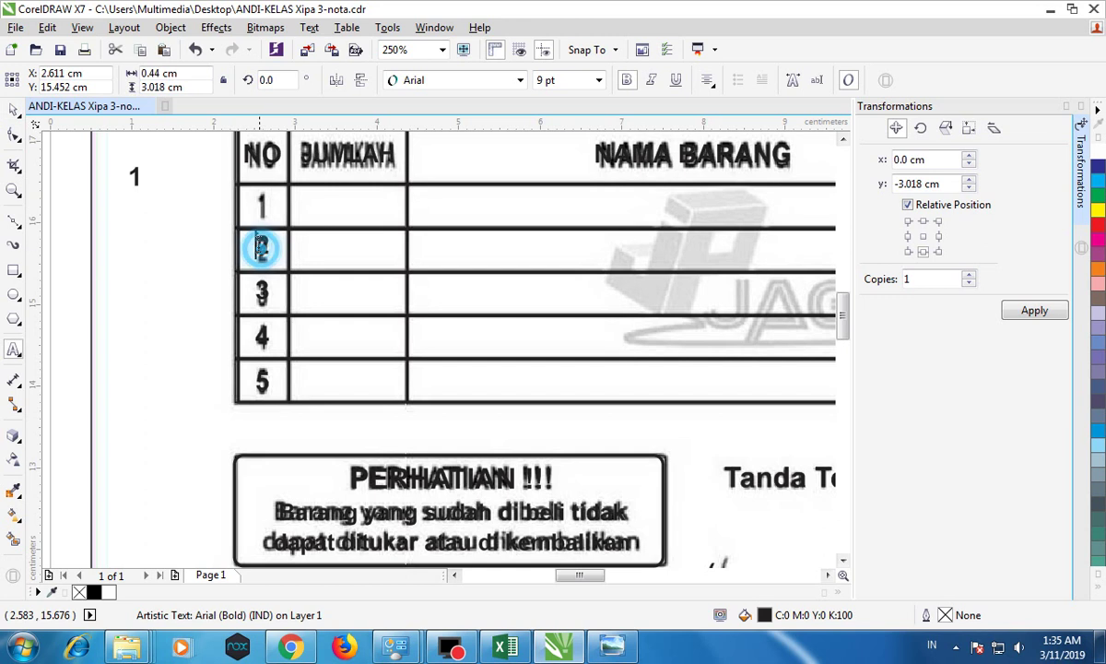
pyautogui.moveTo(242, 205); pyautogui.dragTo(294, 371)
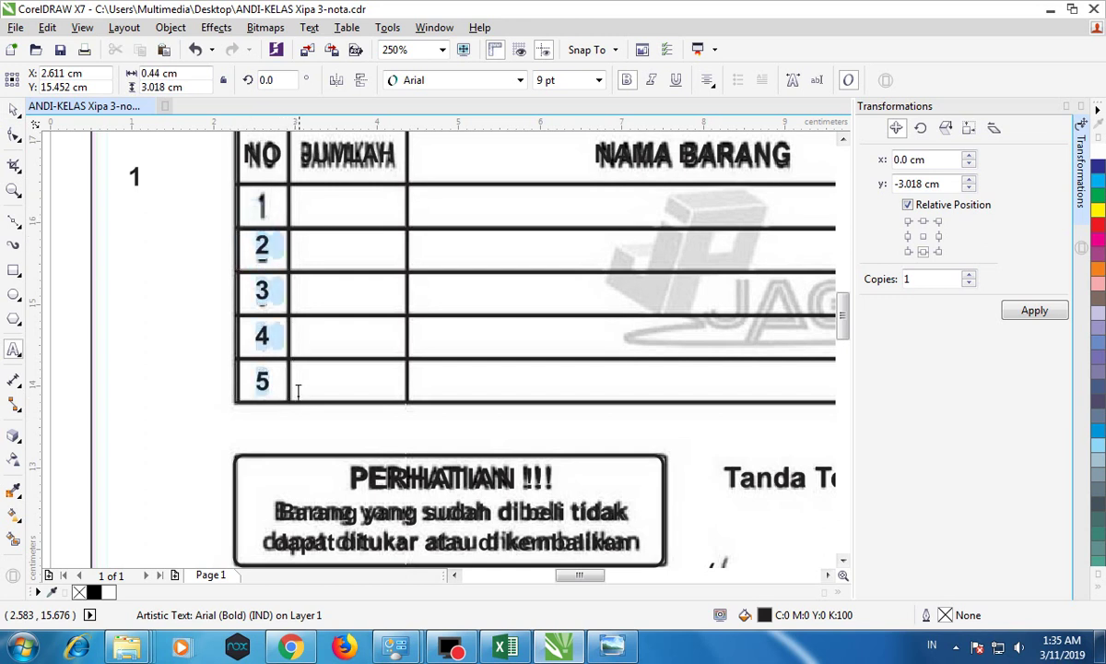
pyautogui.click(291, 370)
pyautogui.click(14, 109)
# Step: Duplicate the loose 1 several times and spread the copies beside the table
pyautogui.click(134, 178)
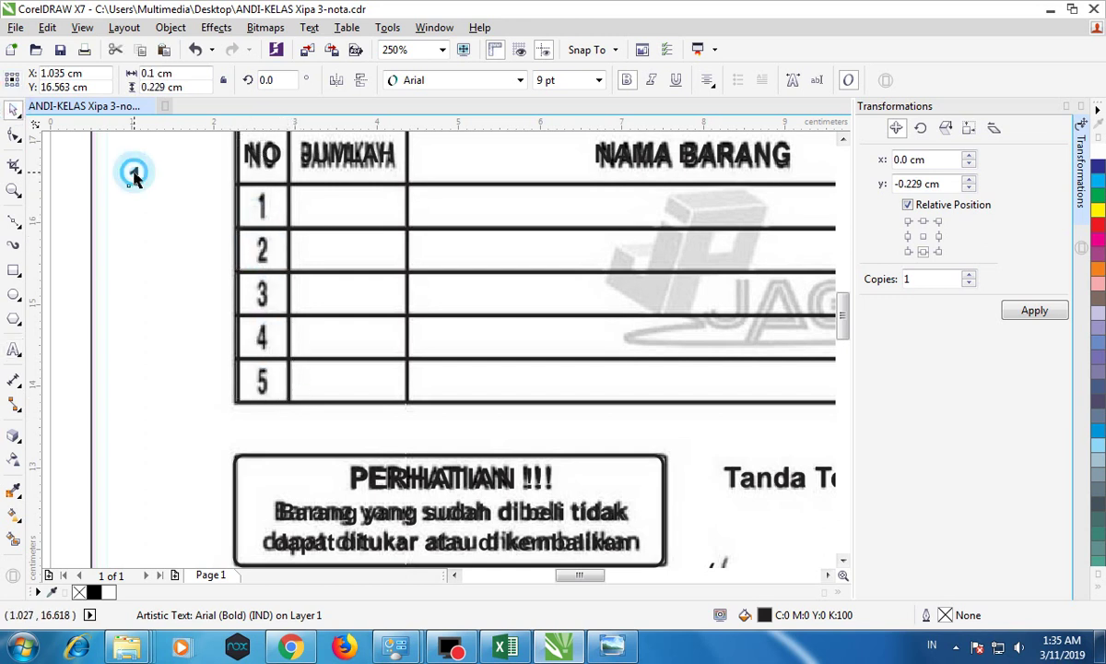
pyautogui.click(140, 50)
pyautogui.click(163, 50)
pyautogui.click(162, 50)
pyautogui.moveTo(135, 175); pyautogui.dragTo(136, 278)
pyautogui.moveTo(136, 185); pyautogui.dragTo(121, 162)
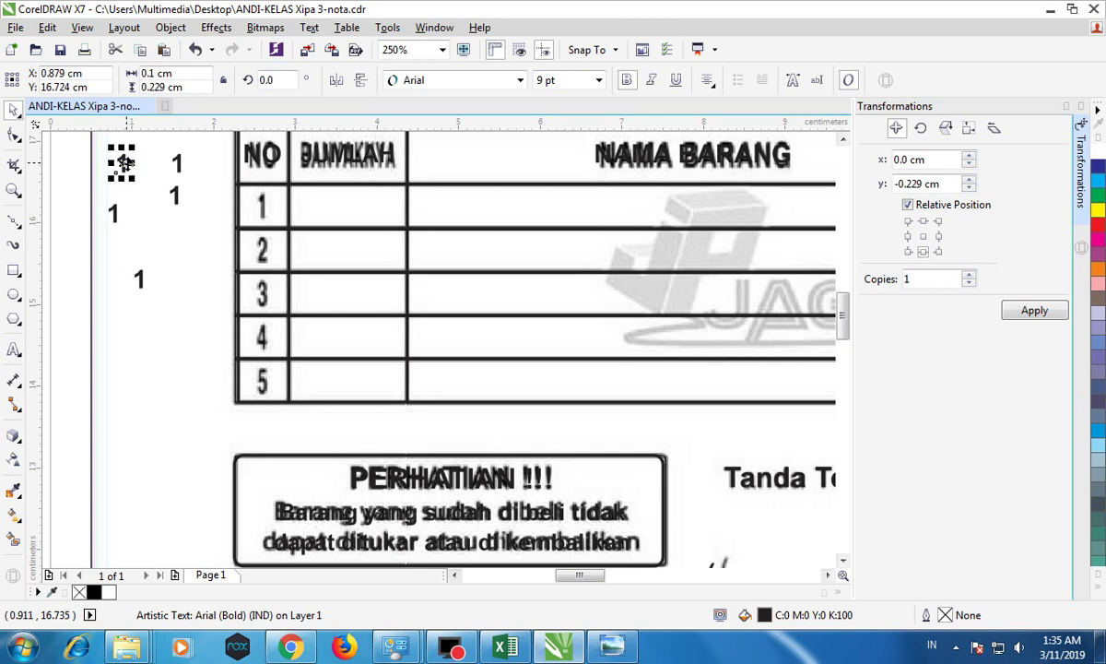
# Step: Change the copies to read 2, 3, 4 and 5, and save the document
pyautogui.doubleClick(176, 164)
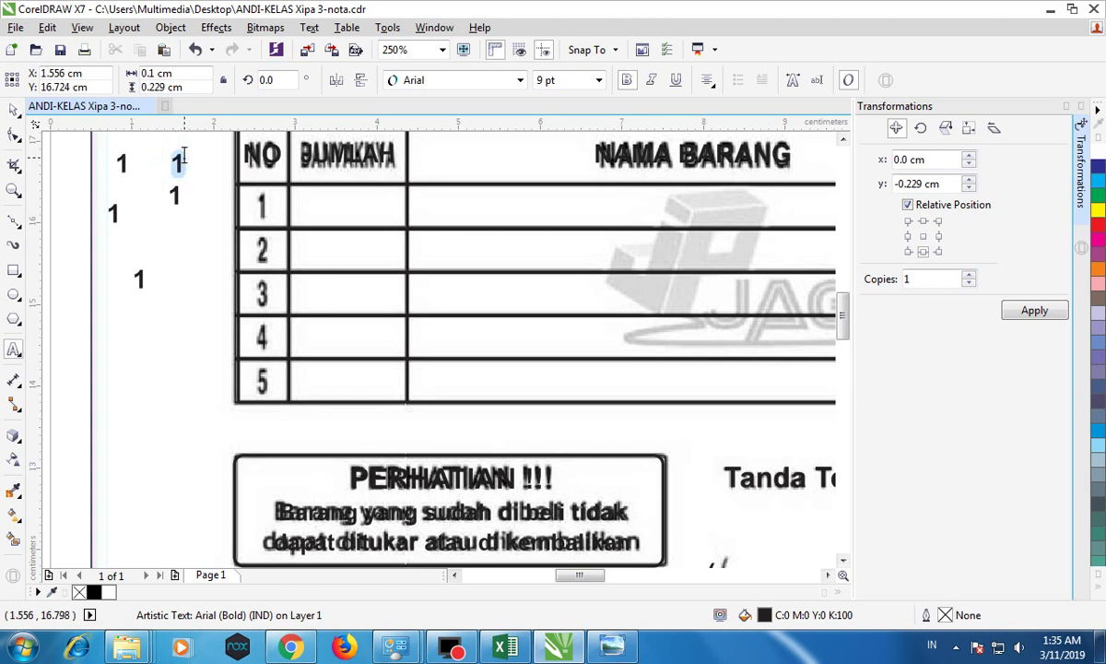
pyautogui.write('2')
pyautogui.doubleClick(177, 196)
pyautogui.write('3')
pyautogui.doubleClick(111, 213)
pyautogui.write('4')
pyautogui.press('Escape')
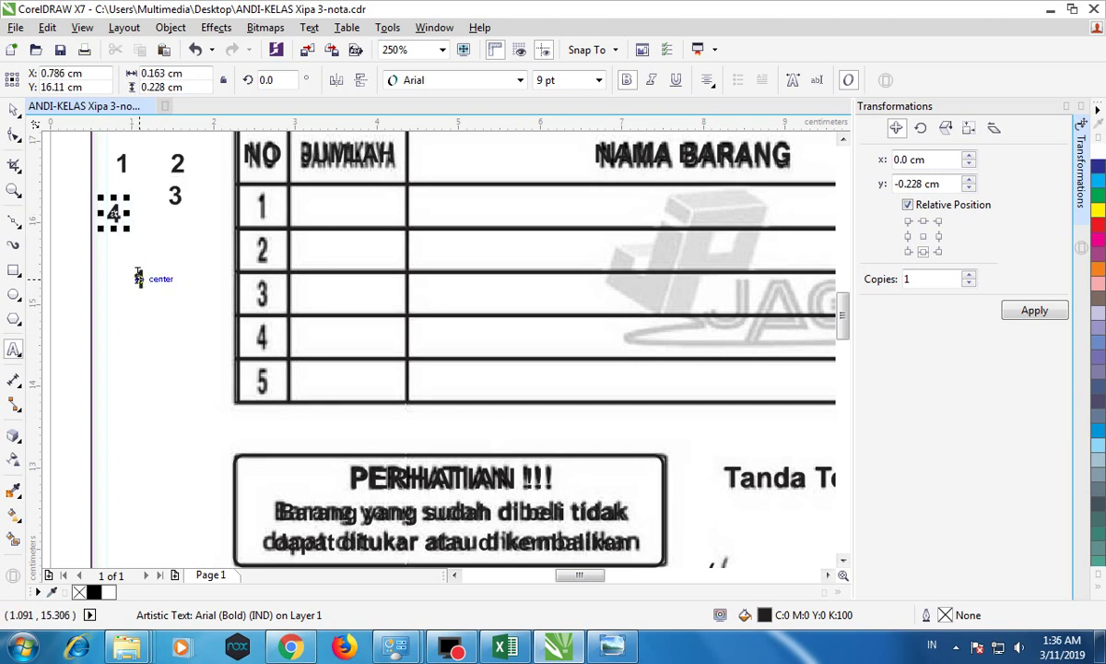
pyautogui.doubleClick(139, 278)
pyautogui.write('5')
pyautogui.click(60, 49)
pyautogui.click(13, 109)
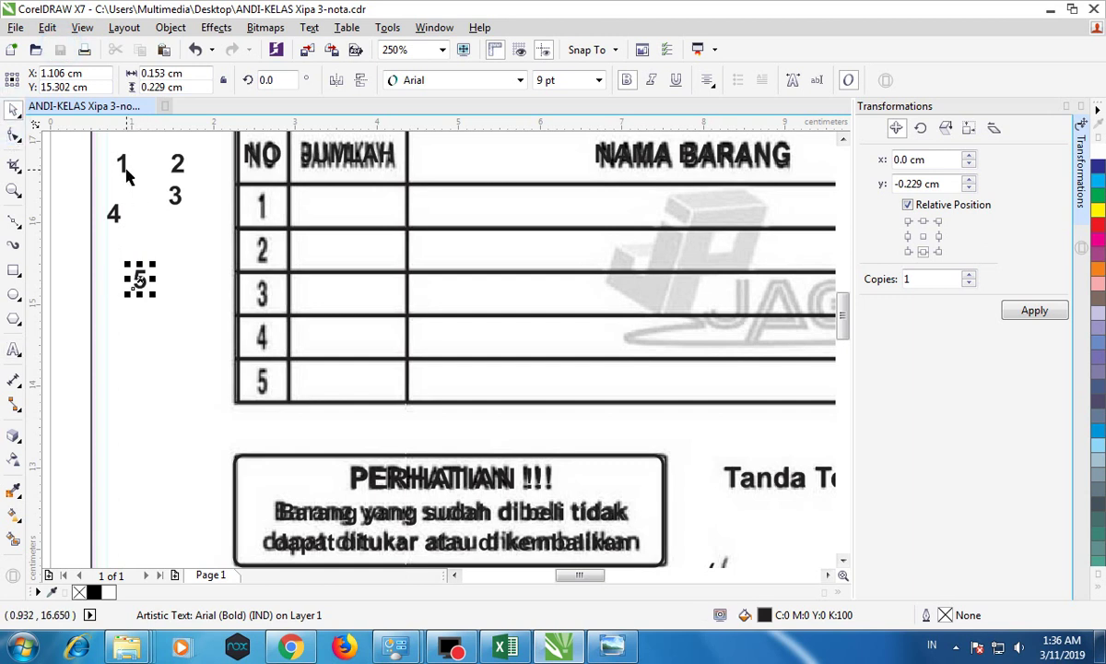
# Step: Centre the loose 1 and 2 exactly on the table's row 1 and row 2 numbers
pyautogui.click(123, 166)
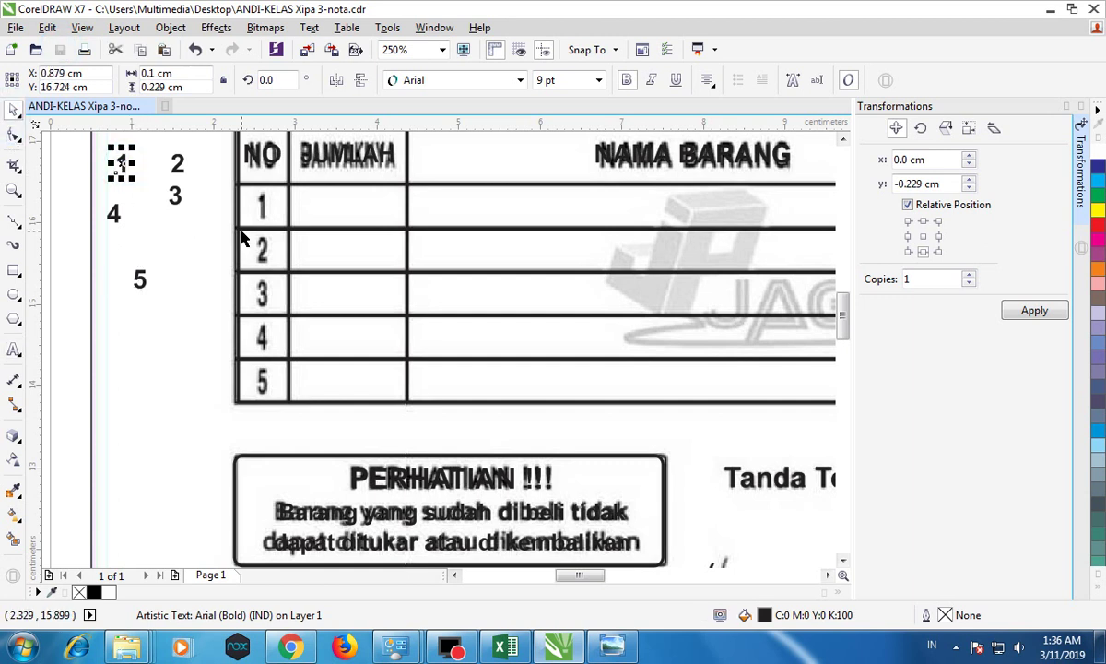
pyautogui.keyDown('shift'); pyautogui.click(268, 204); pyautogui.keyUp('shift')
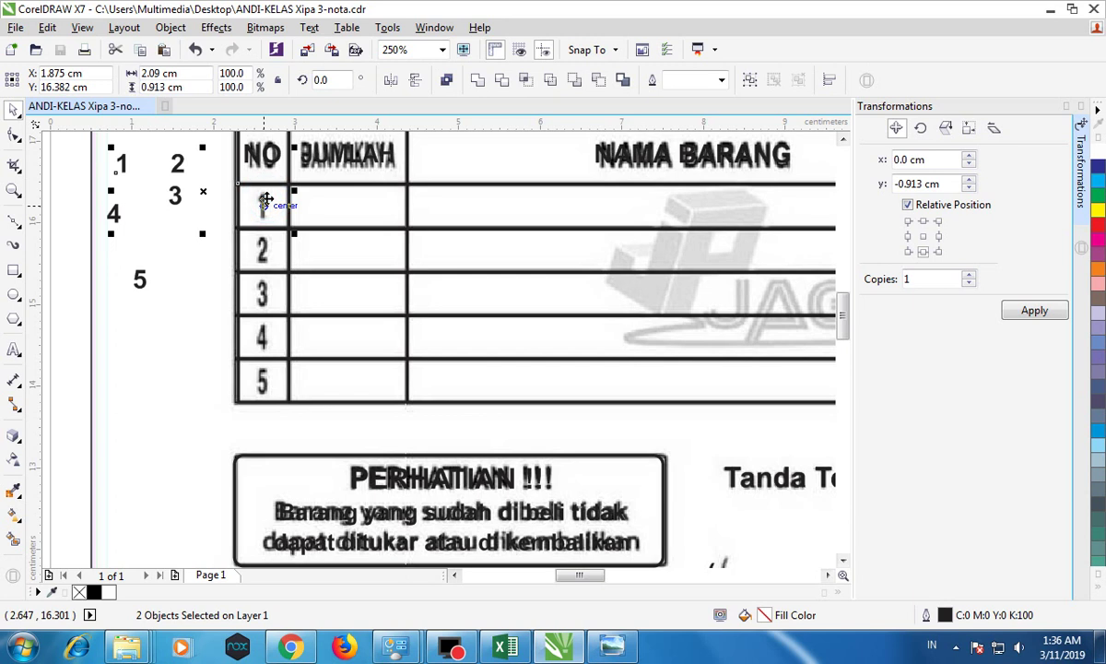
pyautogui.press('c')
pyautogui.press('e')
pyautogui.click(171, 175)
pyautogui.click(177, 168)
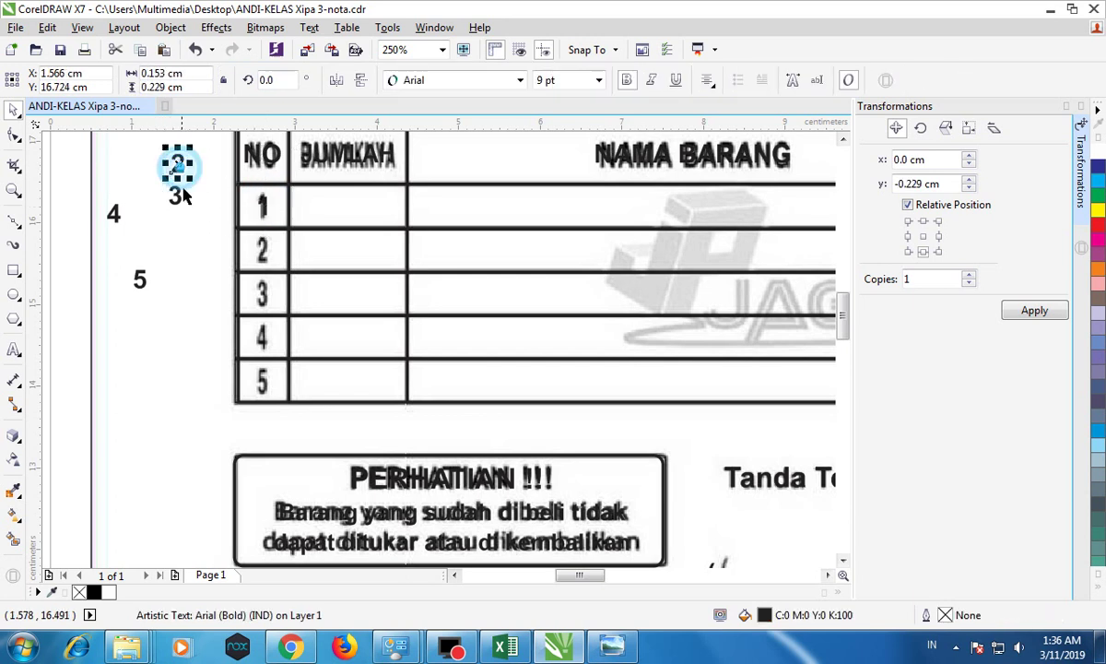
pyautogui.keyDown('shift'); pyautogui.click(256, 242); pyautogui.keyUp('shift')
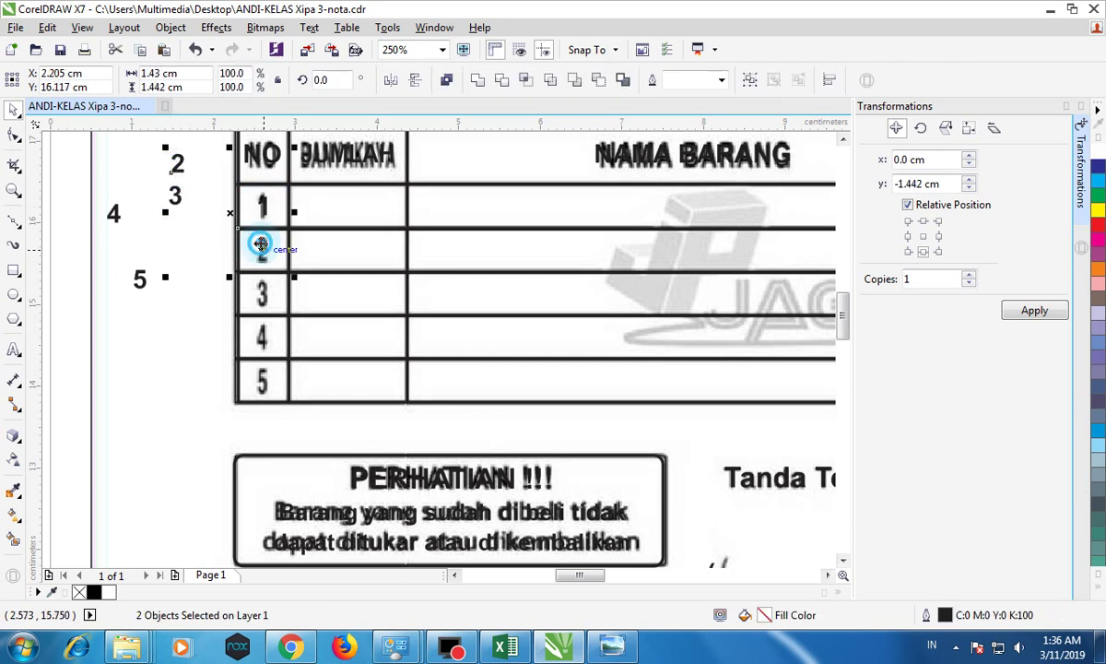
pyautogui.press('c')
pyautogui.press('e')
pyautogui.click(132, 182)
# Step: Centre the loose 3, 4 and 5 exactly on their table rows' numbers
pyautogui.click(173, 197)
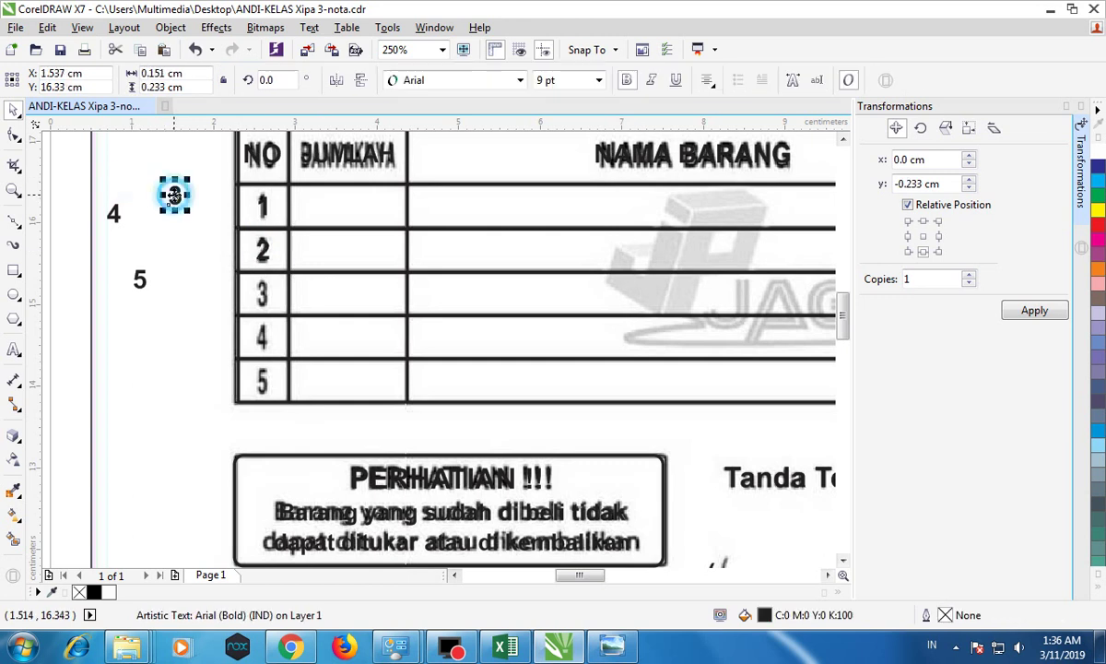
pyautogui.keyDown('shift'); pyautogui.click(265, 295); pyautogui.keyUp('shift')
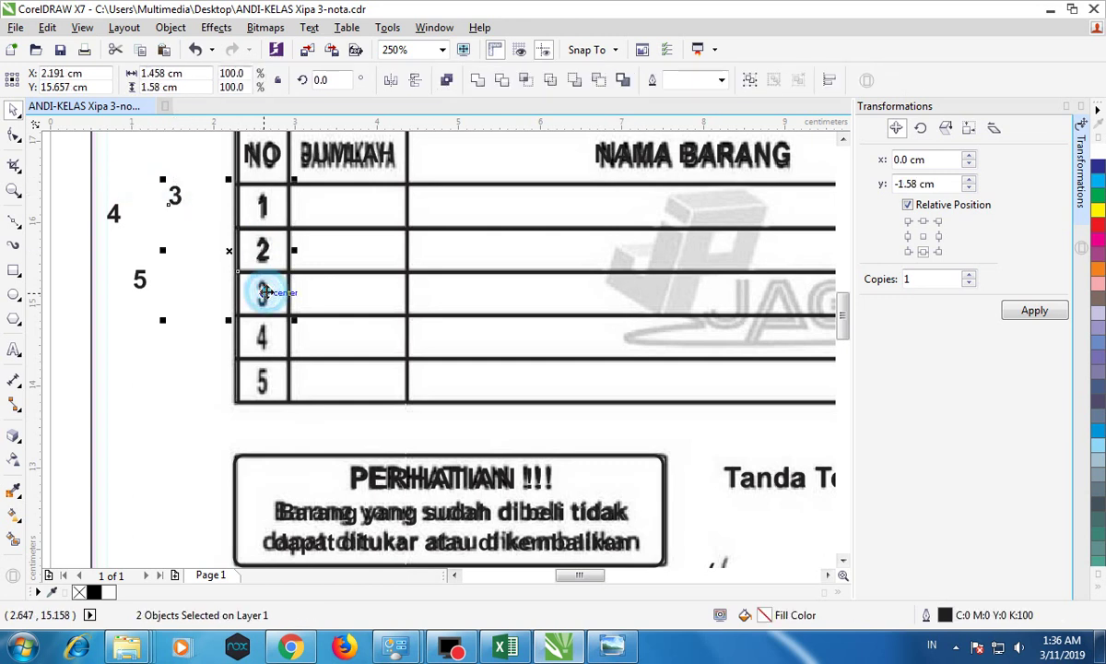
pyautogui.press('c')
pyautogui.press('e')
pyautogui.click(115, 216)
pyautogui.click(115, 217)
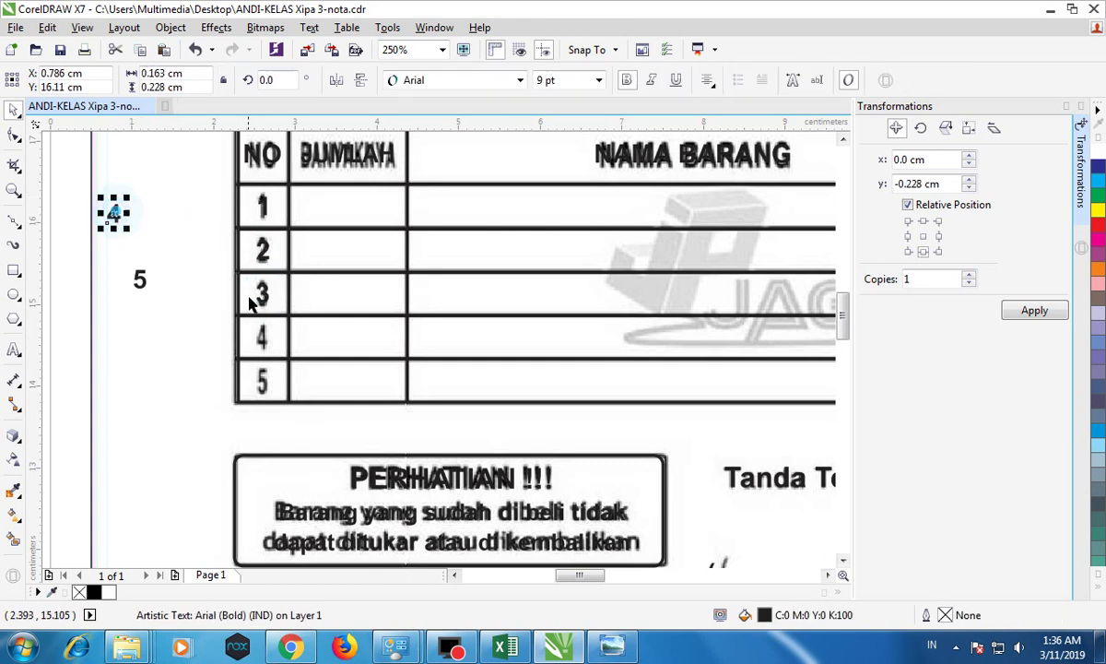
pyautogui.keyDown('shift'); pyautogui.click(262, 332); pyautogui.keyUp('shift')
pyautogui.press('c')
pyautogui.press('e')
pyautogui.click(140, 279)
pyautogui.keyDown('shift'); pyautogui.click(251, 373); pyautogui.keyUp('shift')
pyautogui.press('c')
pyautogui.press('e')
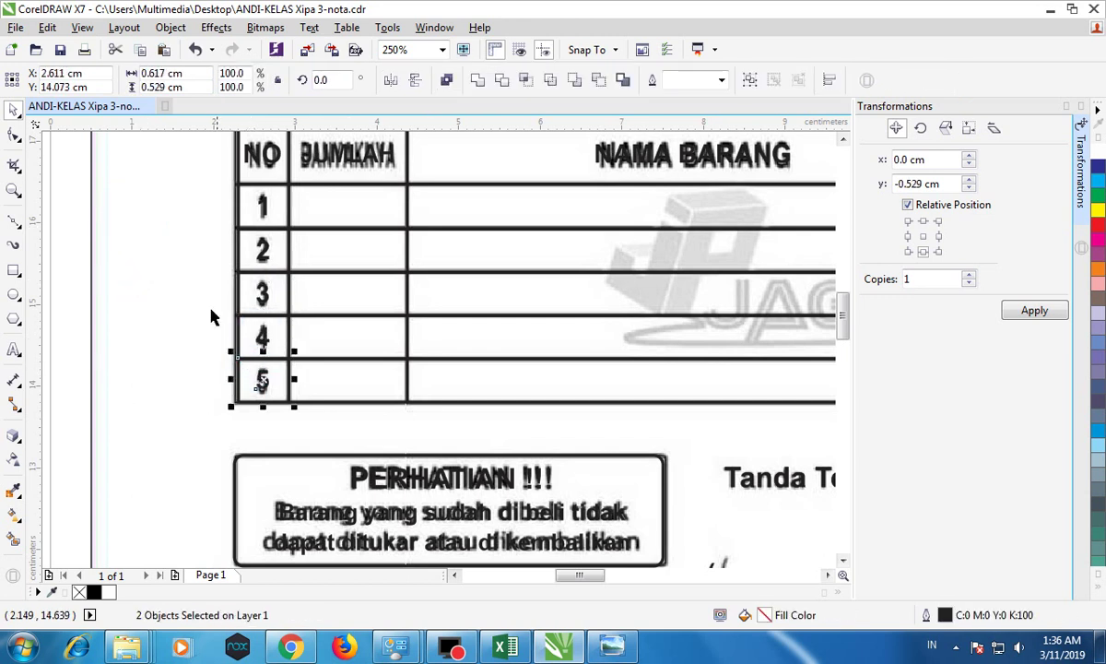
pyautogui.click(181, 275)
# Step: Save, then type the 'NOTA KONTAN' heading as a new text line left of the table
pyautogui.scroll(-1, 273, 284)
pyautogui.scroll(-2, 273, 284)
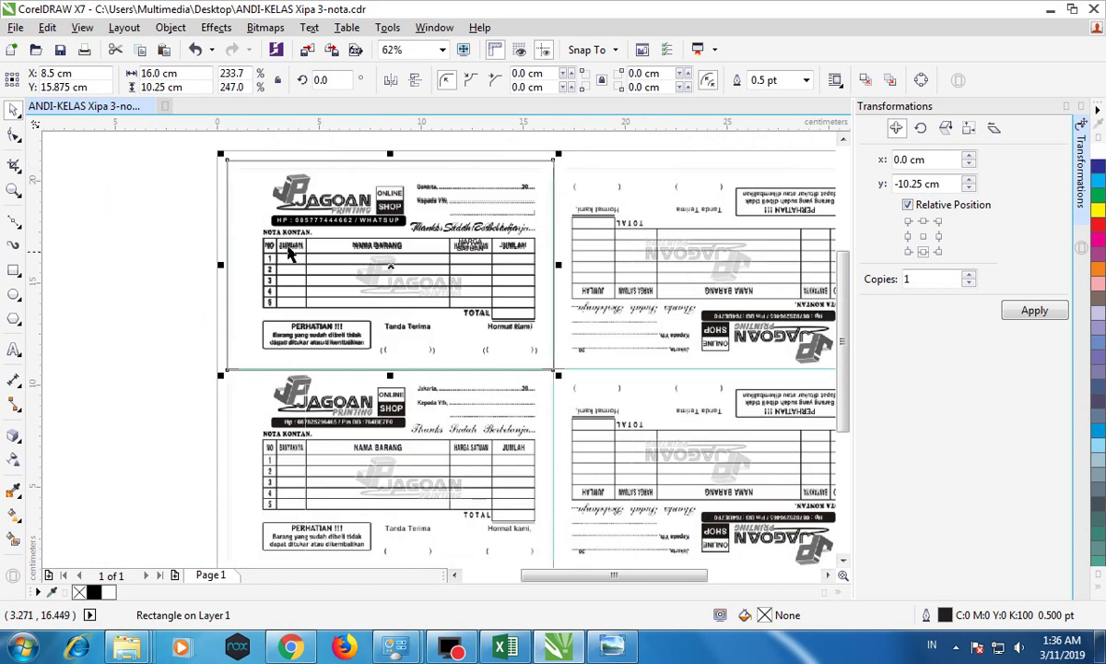
pyautogui.scroll(1, 300, 233)
pyautogui.click(60, 50)
pyautogui.click(48, 145)
pyautogui.scroll(1, 266, 269)
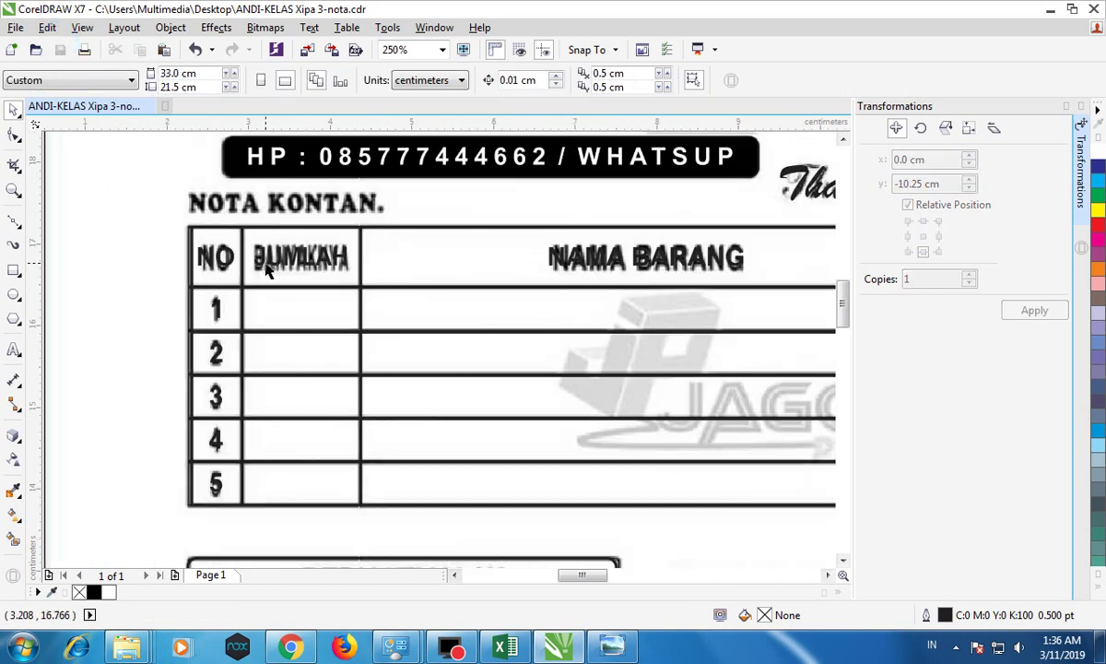
pyautogui.click(14, 349)
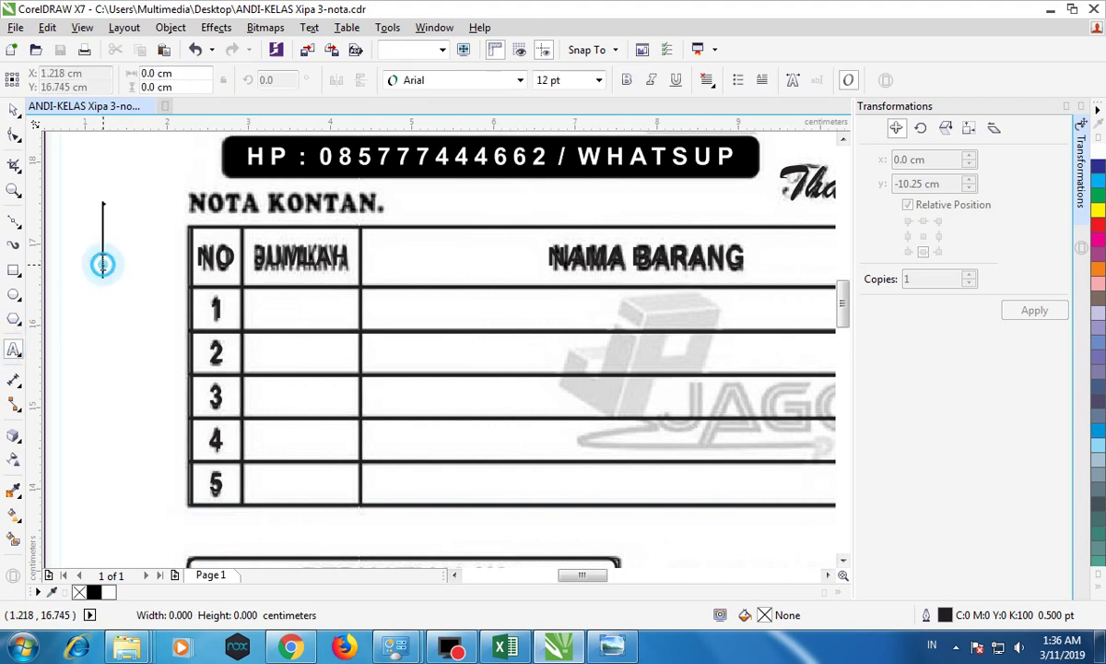
pyautogui.click(102, 262)
pyautogui.write('TA')
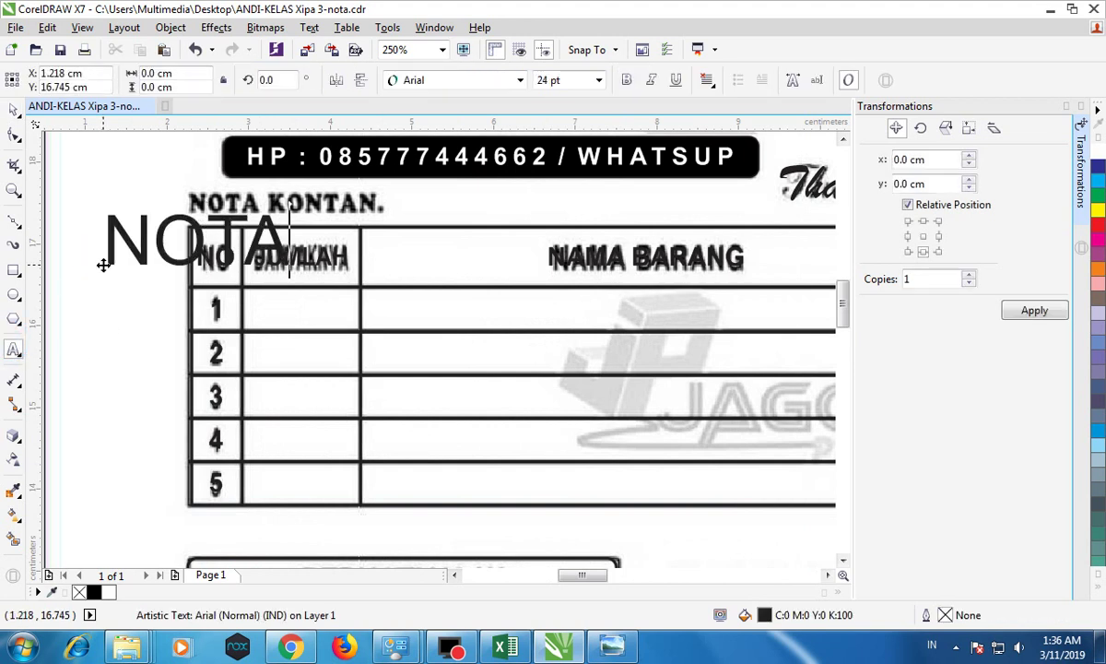
pyautogui.write(' KONTAN')
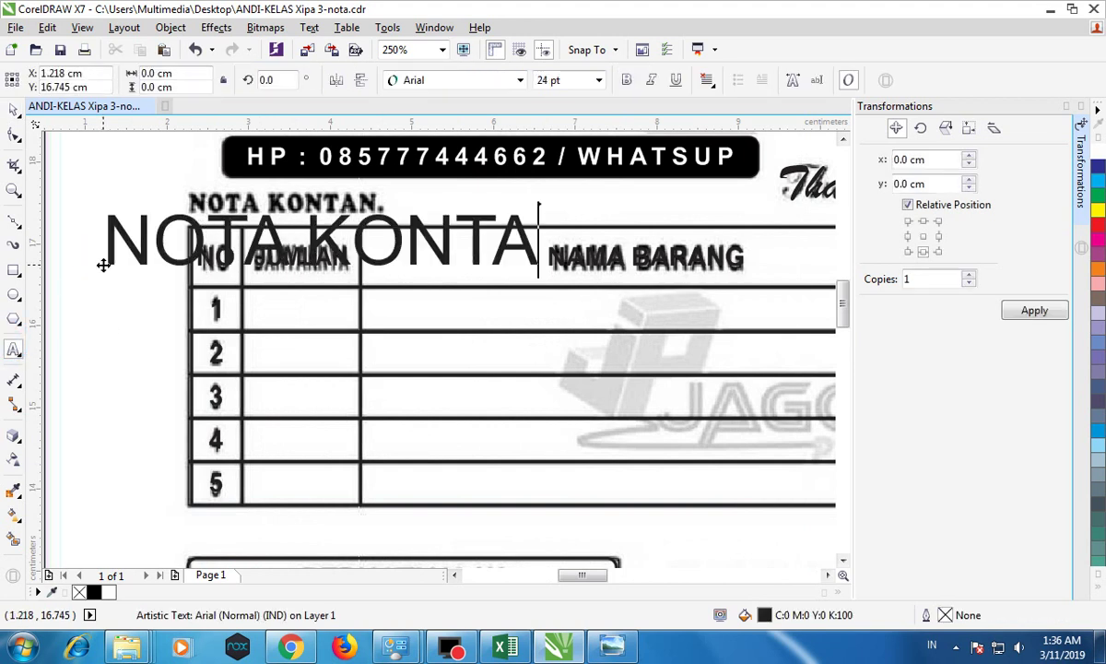
pyautogui.click(14, 109)
# Step: Scale the heading over the scanned title and set its font to Clarendon Blk BT
pyautogui.moveTo(606, 209); pyautogui.dragTo(221, 253)
pyautogui.moveTo(153, 252); pyautogui.dragTo(245, 208)
pyautogui.moveTo(318, 200); pyautogui.dragTo(392, 197)
pyautogui.click(519, 81)
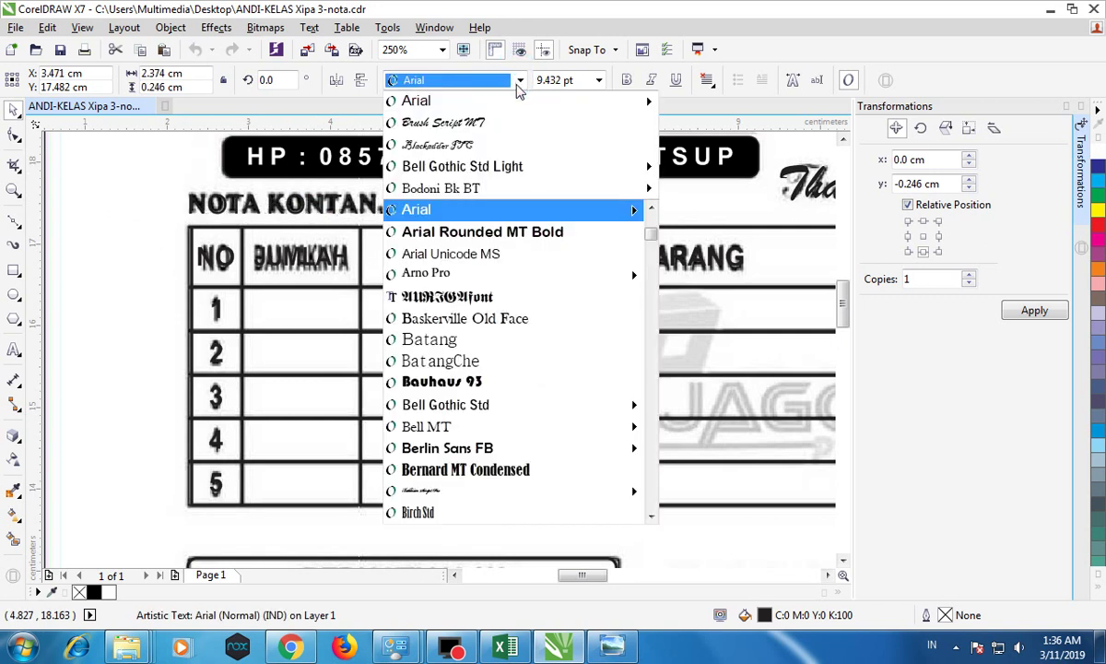
pyautogui.scroll(-2, 543, 382)
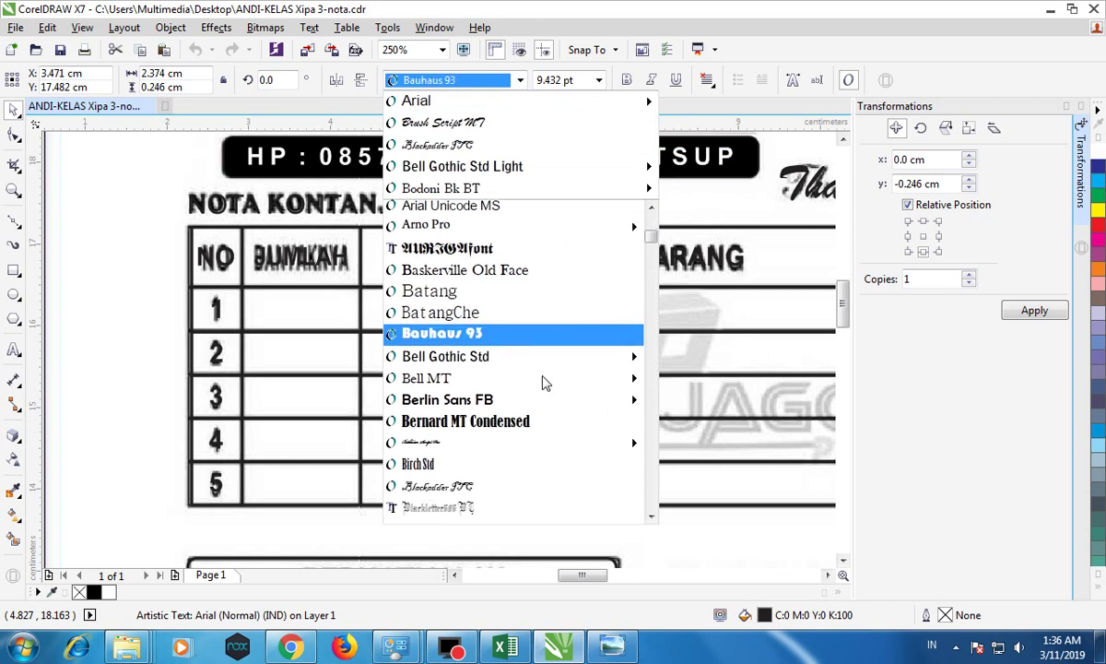
pyautogui.scroll(4, 543, 382)
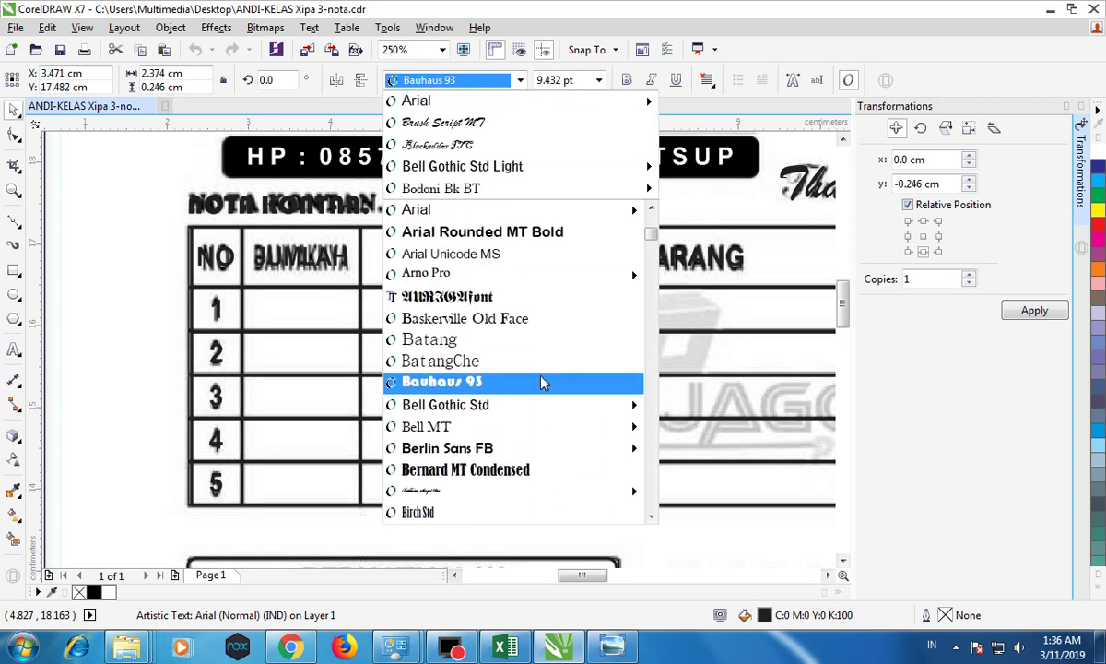
pyautogui.scroll(3, 530, 369)
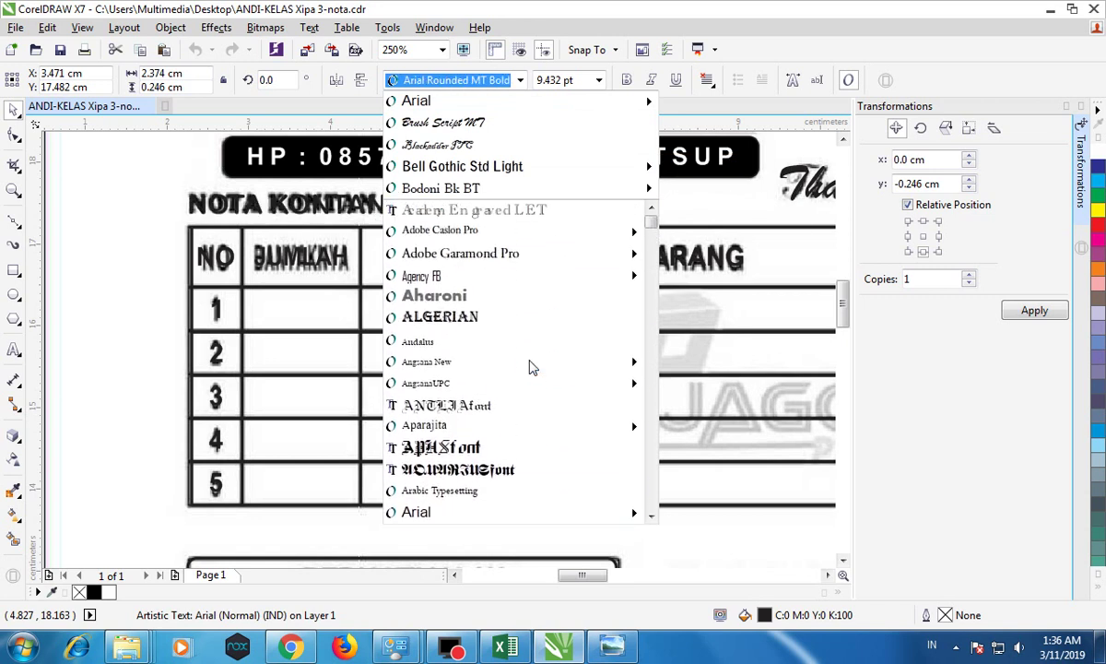
pyautogui.moveTo(651, 223); pyautogui.dragTo(655, 276)
pyautogui.scroll(-2, 517, 419)
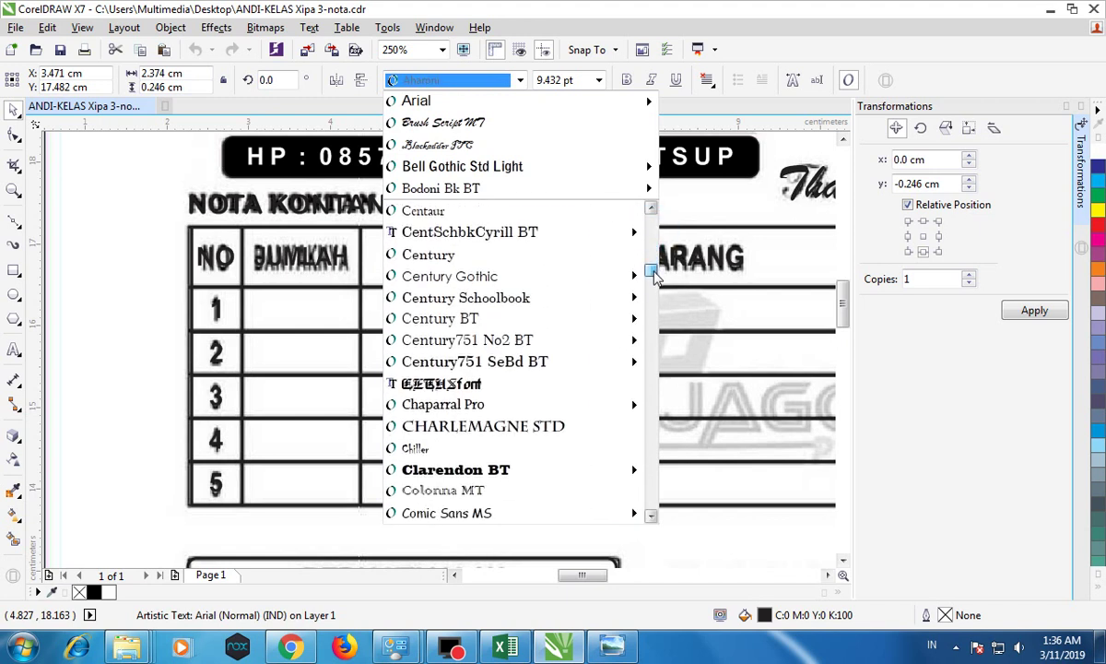
pyautogui.click(503, 448)
# Step: Shrink the heading slightly to 8.24 pt to fit the scan, and return the zoom to 125%
pyautogui.moveTo(420, 189); pyautogui.dragTo(392, 189)
pyautogui.scroll(4, 231, 198)
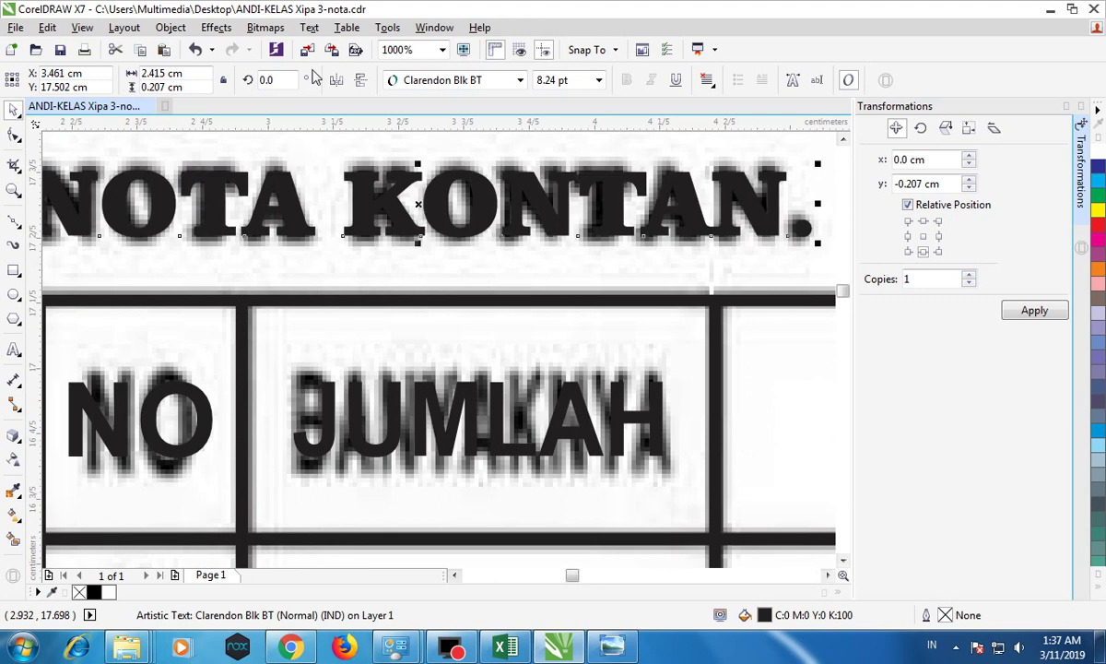
pyautogui.scroll(-8, 503, 255)
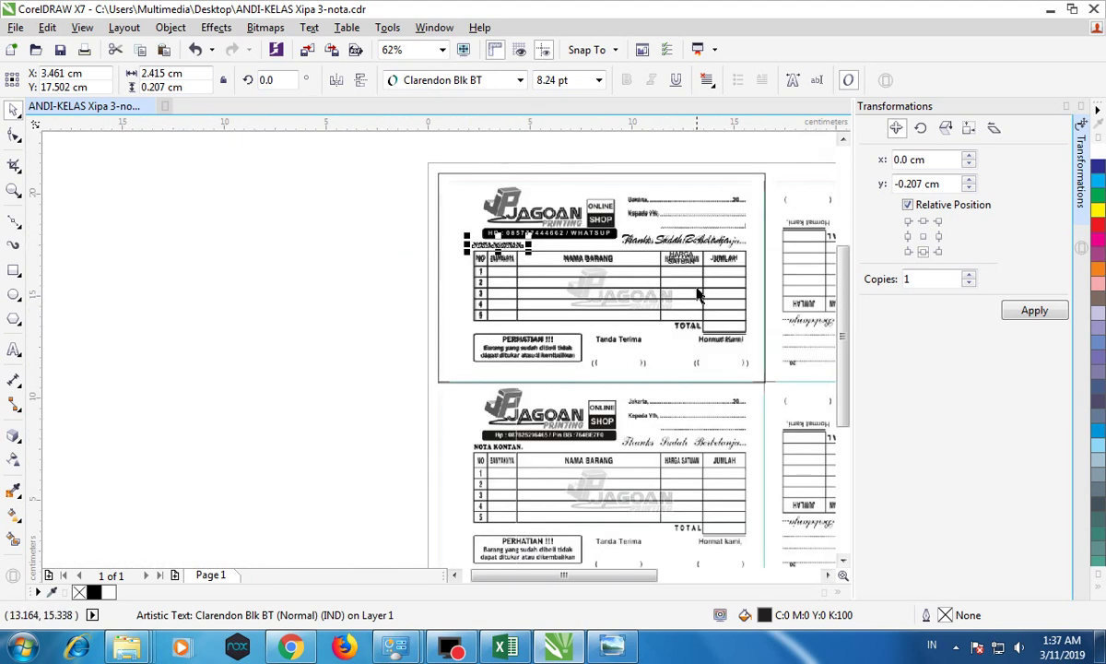
pyautogui.scroll(2, 702, 251)
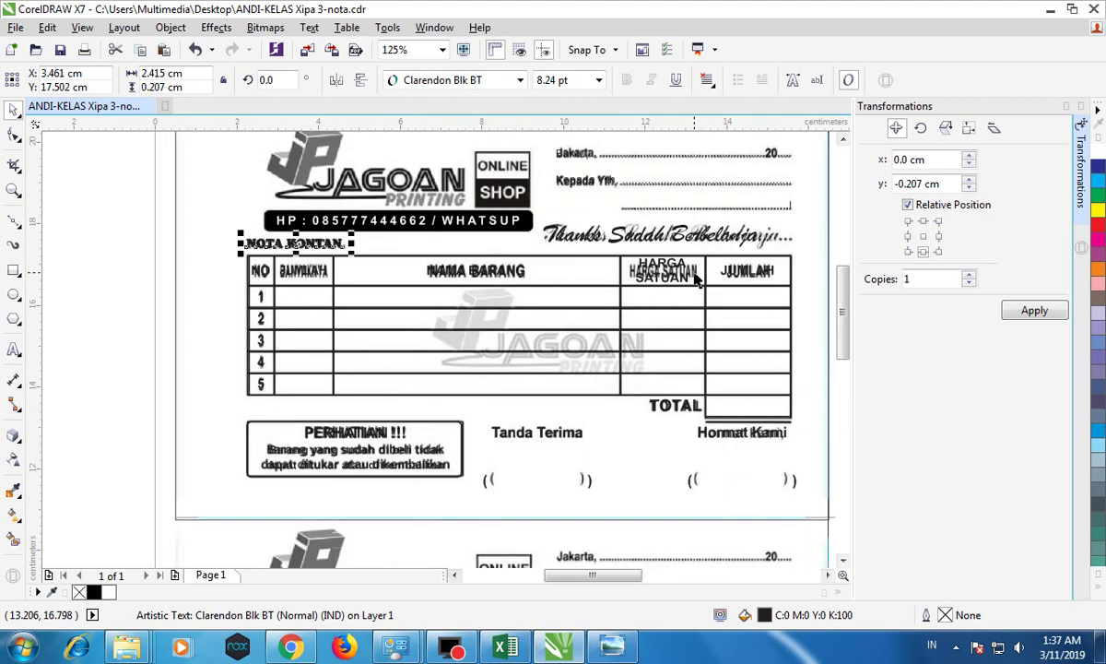
# Step: Place a copy of the logo on the table's centre and make it uniformly 50% transparent
pyautogui.click(348, 171)
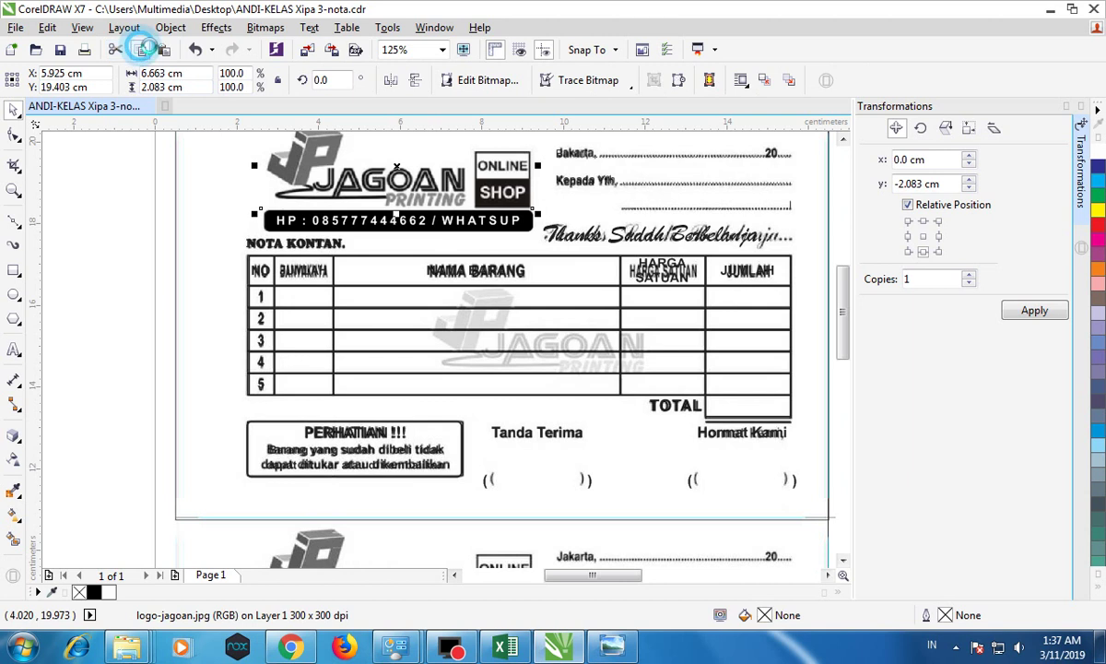
pyautogui.click(163, 49)
pyautogui.moveTo(397, 167); pyautogui.dragTo(533, 329)
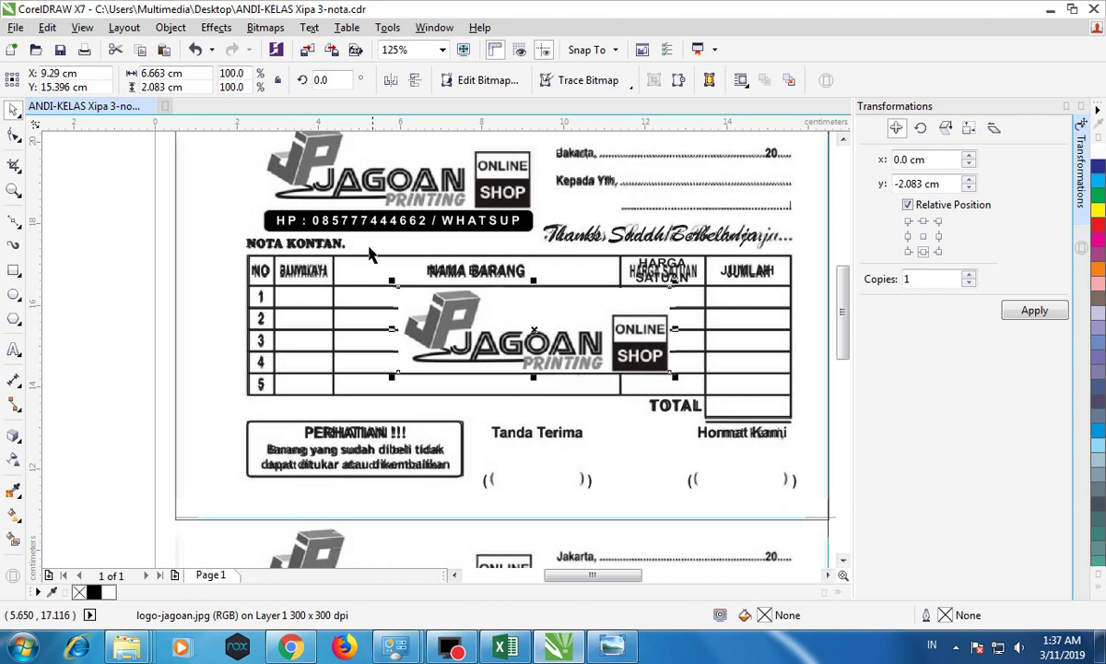
pyautogui.click(15, 461)
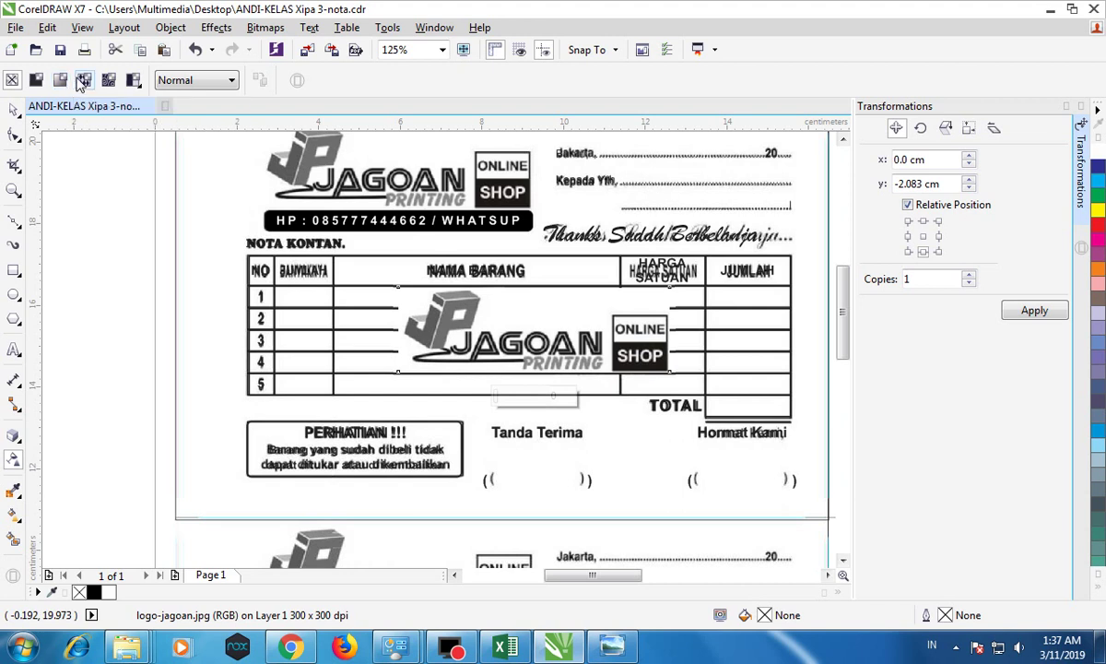
pyautogui.click(195, 81)
pyautogui.click(177, 100)
pyautogui.click(35, 83)
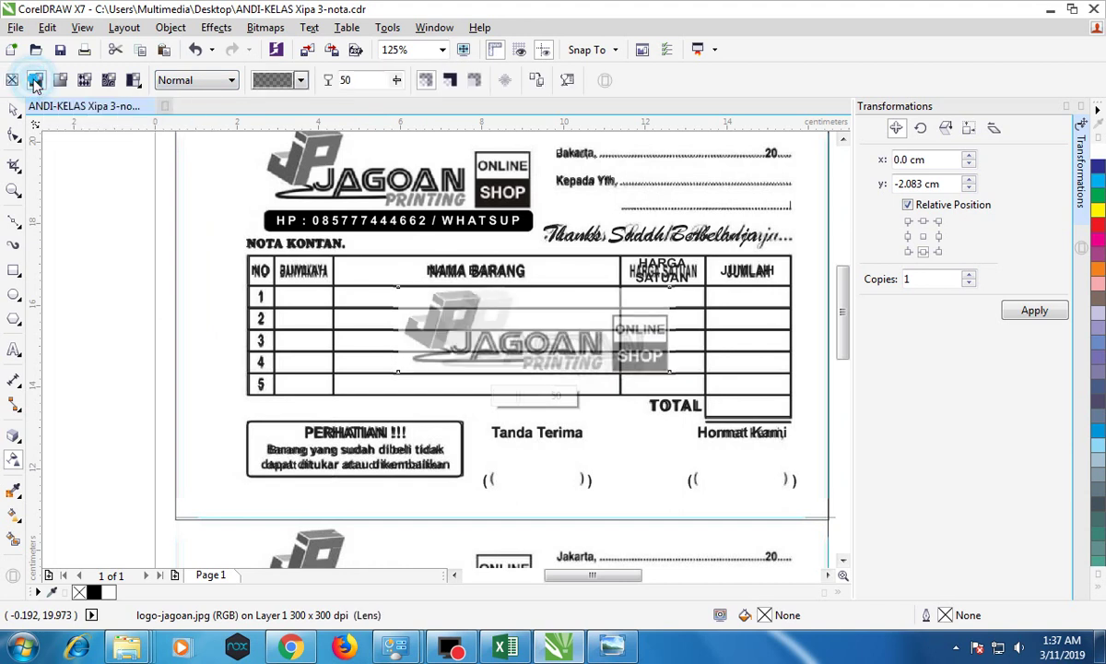
pyautogui.click(13, 109)
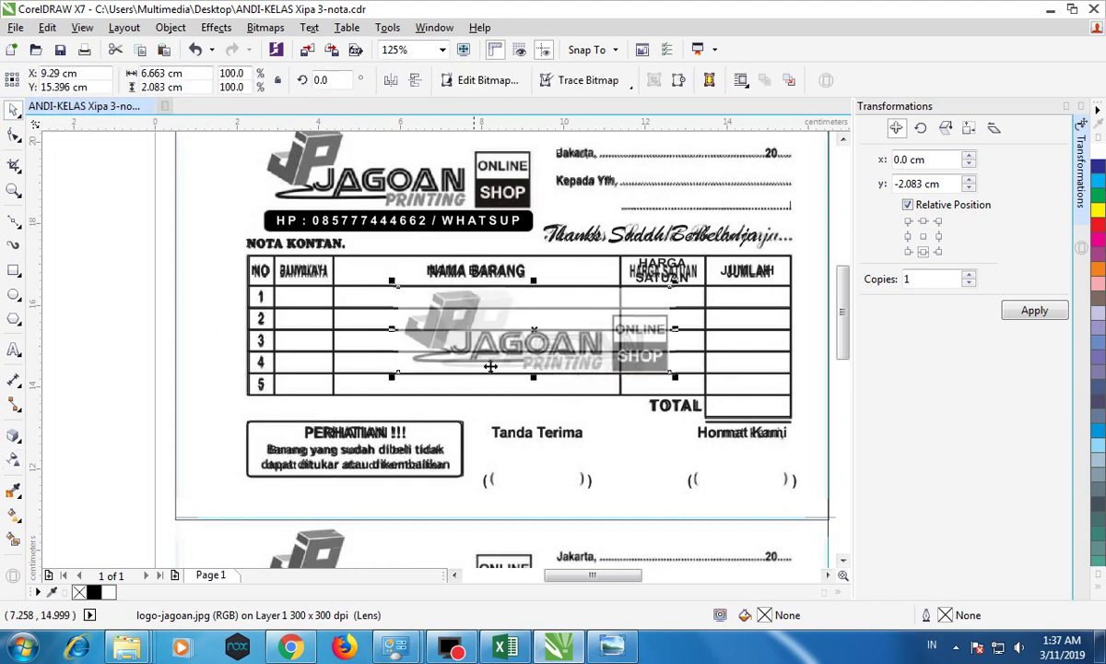
# Step: Send the faded logo to the back of the page
pyautogui.rightClick(534, 328)
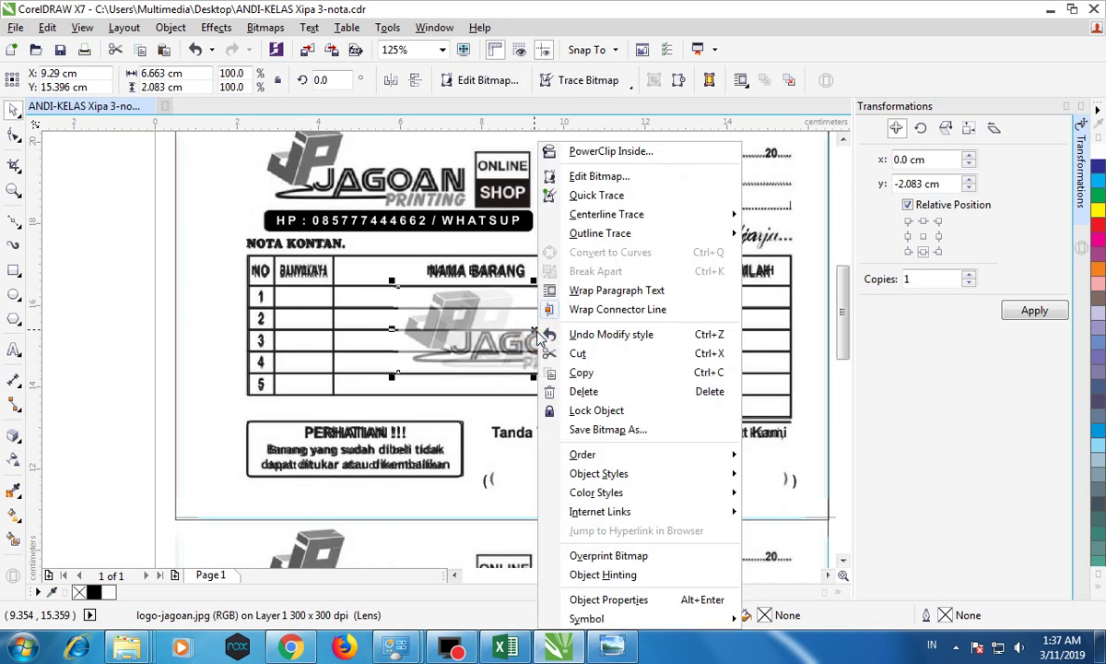
pyautogui.moveTo(604, 458)
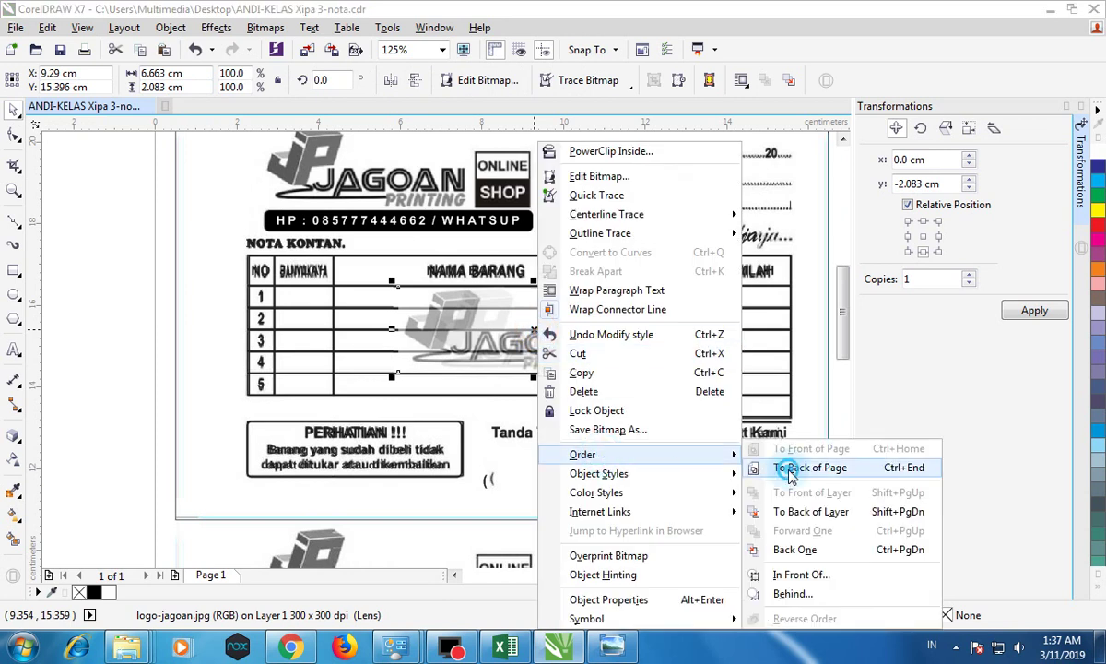
pyautogui.click(811, 467)
# Step: Delete the scanned receipt image from the page
pyautogui.scroll(-3, 698, 468)
pyautogui.scroll(-1, 706, 466)
pyautogui.moveTo(841, 328); pyautogui.dragTo(842, 365)
pyautogui.moveTo(729, 575); pyautogui.dragTo(744, 574)
pyautogui.click(506, 407)
pyautogui.press('Delete')
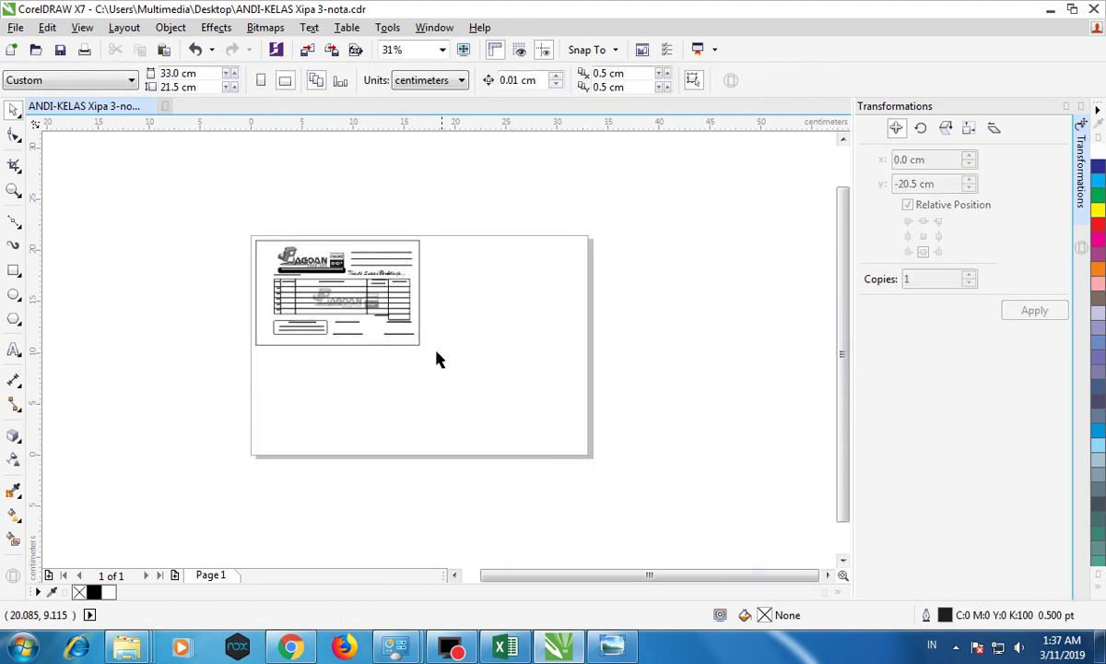
# Step: Save, then add 'l,' after 'Bantu' so the date line reads 'Bantul,'
pyautogui.scroll(2, 316, 291)
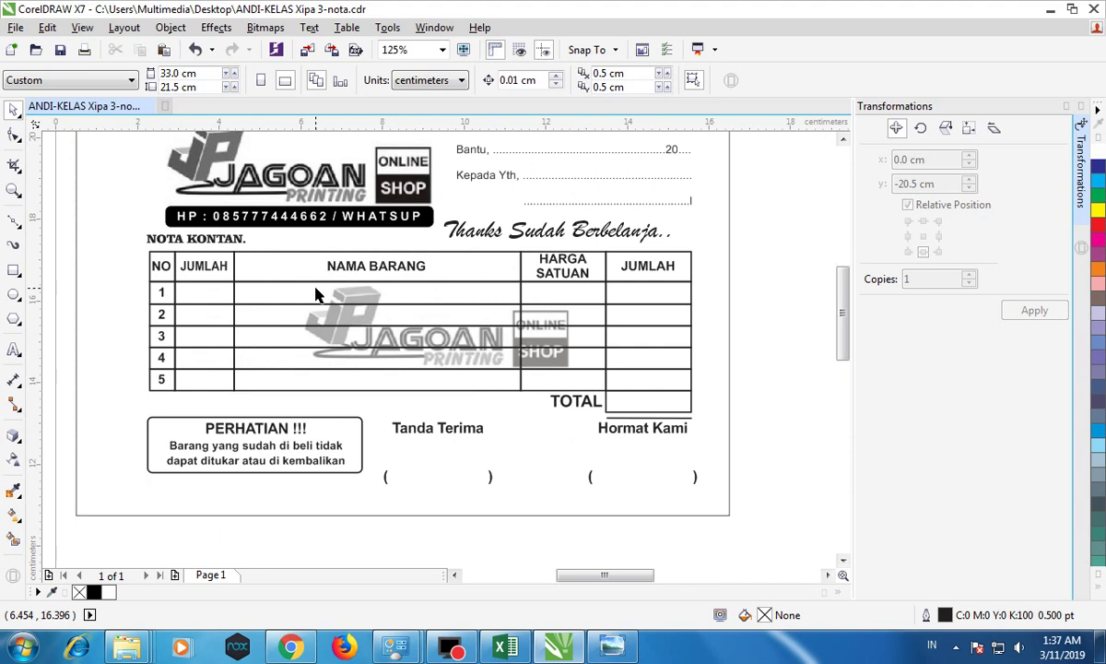
pyautogui.click(60, 50)
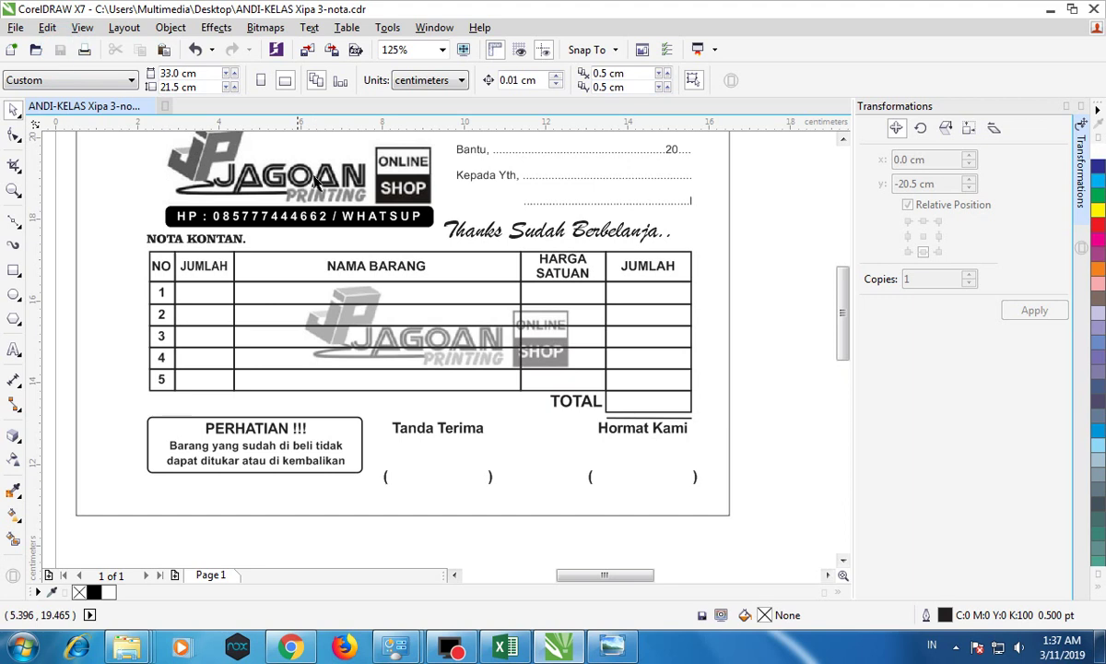
pyautogui.click(481, 147)
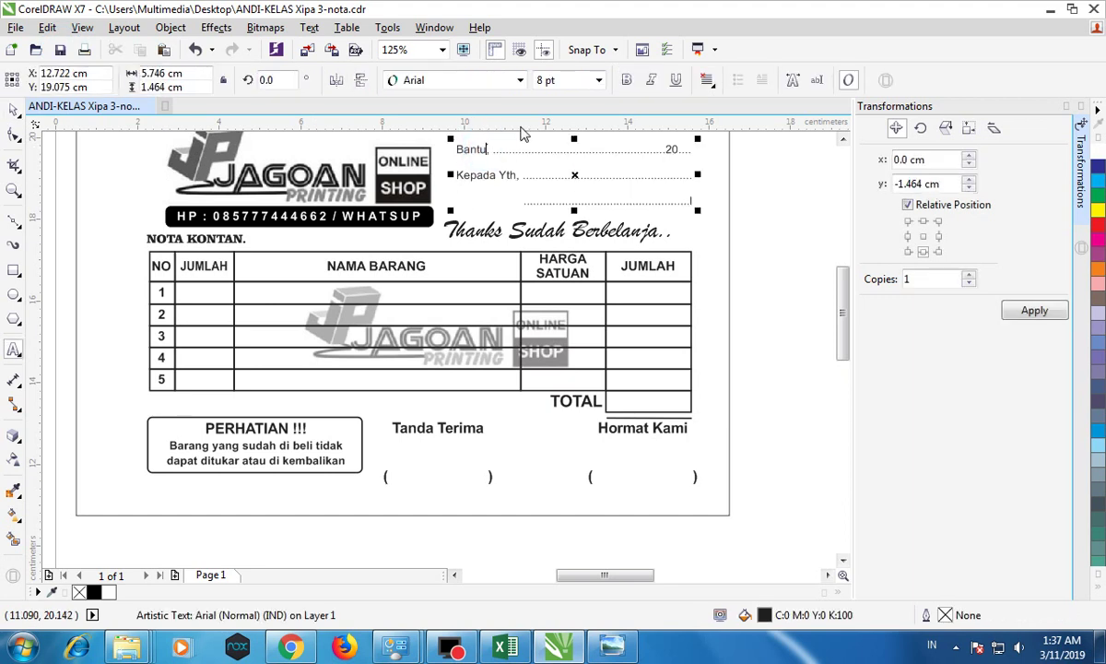
pyautogui.write('l,')
pyautogui.click(698, 147)
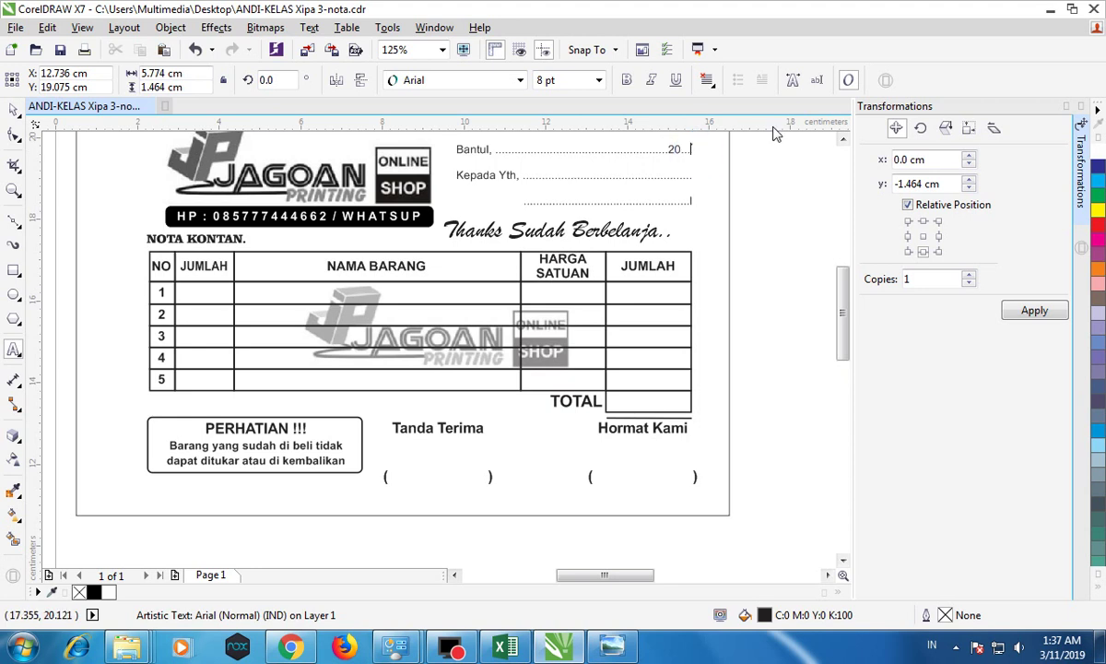
# Step: Select the 16.0 × 10.25 cm border rectangle around the receipt
pyautogui.click(13, 110)
pyautogui.click(118, 162)
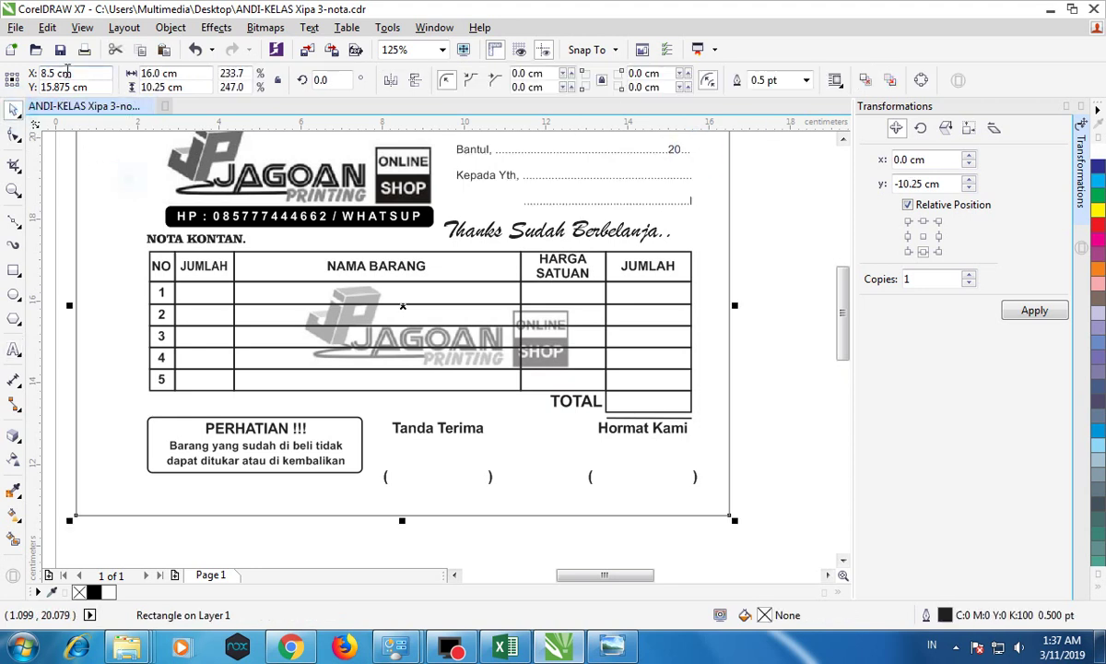
pyautogui.click(48, 171)
pyautogui.scroll(-4, 270, 290)
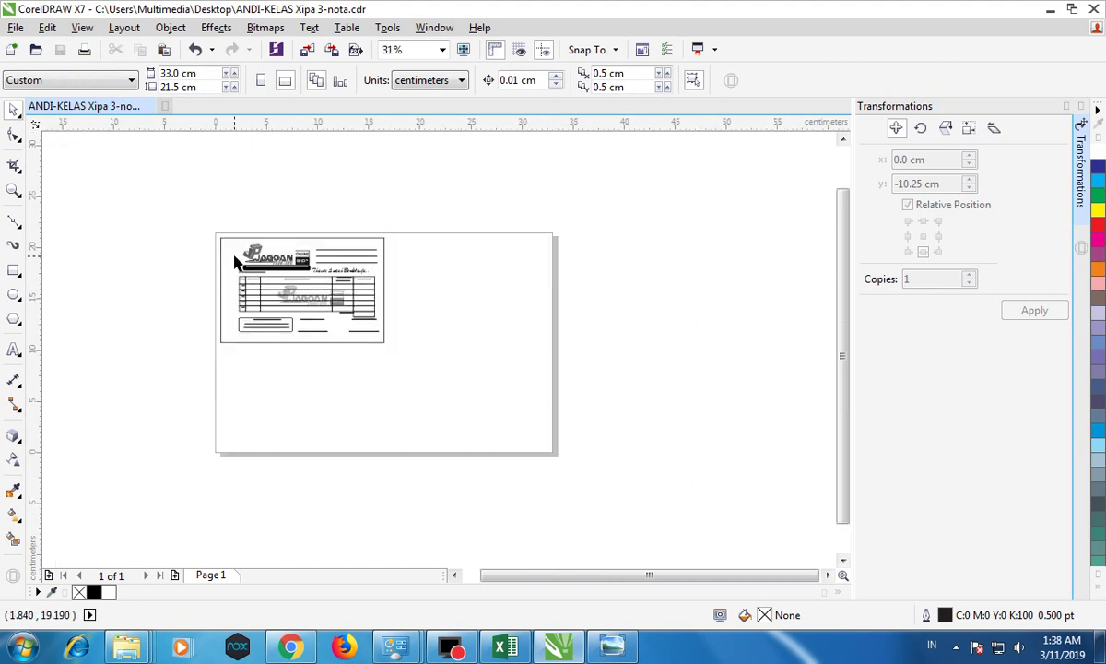
pyautogui.scroll(4, 235, 264)
pyautogui.scroll(-2, 257, 265)
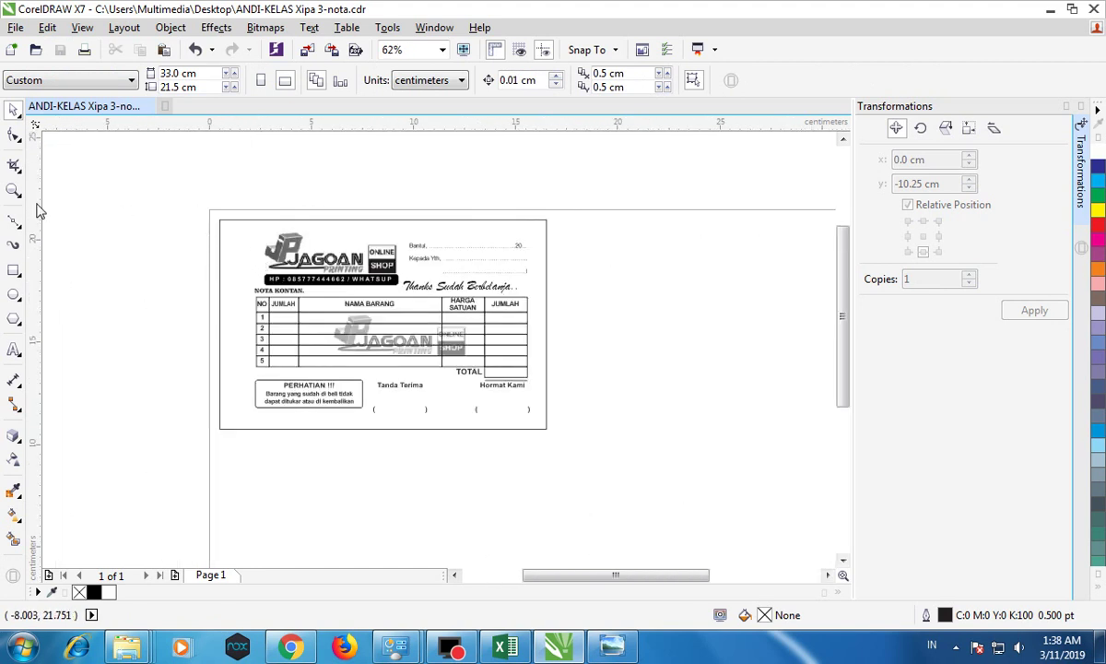
pyautogui.click(20, 226)
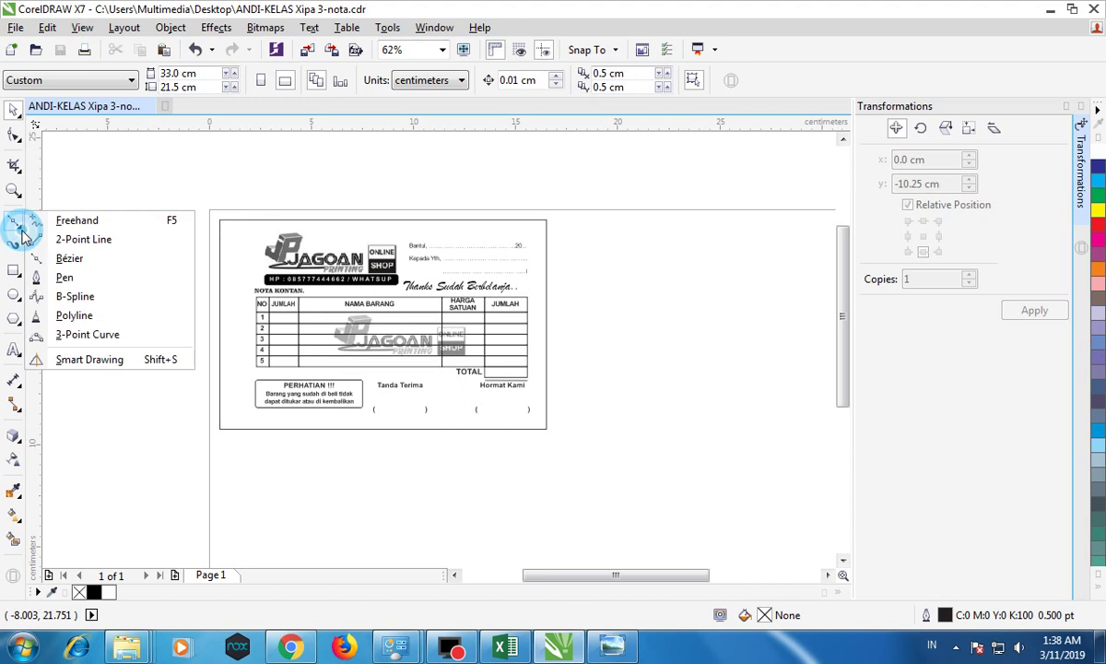
pyautogui.click(73, 260)
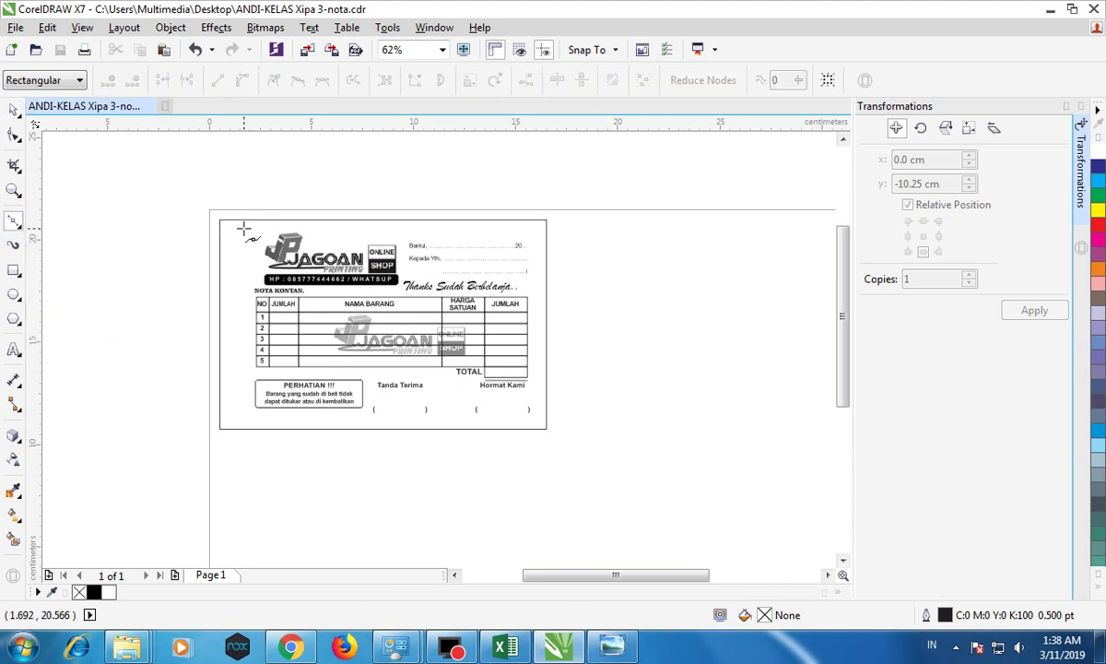
pyautogui.click(14, 108)
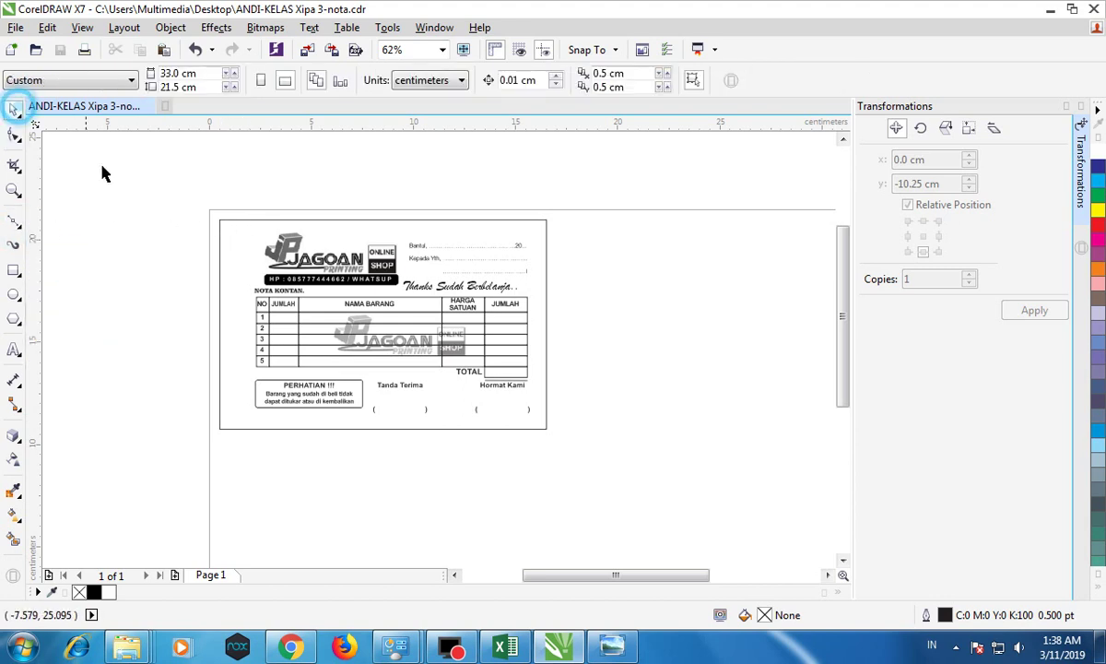
pyautogui.click(222, 219)
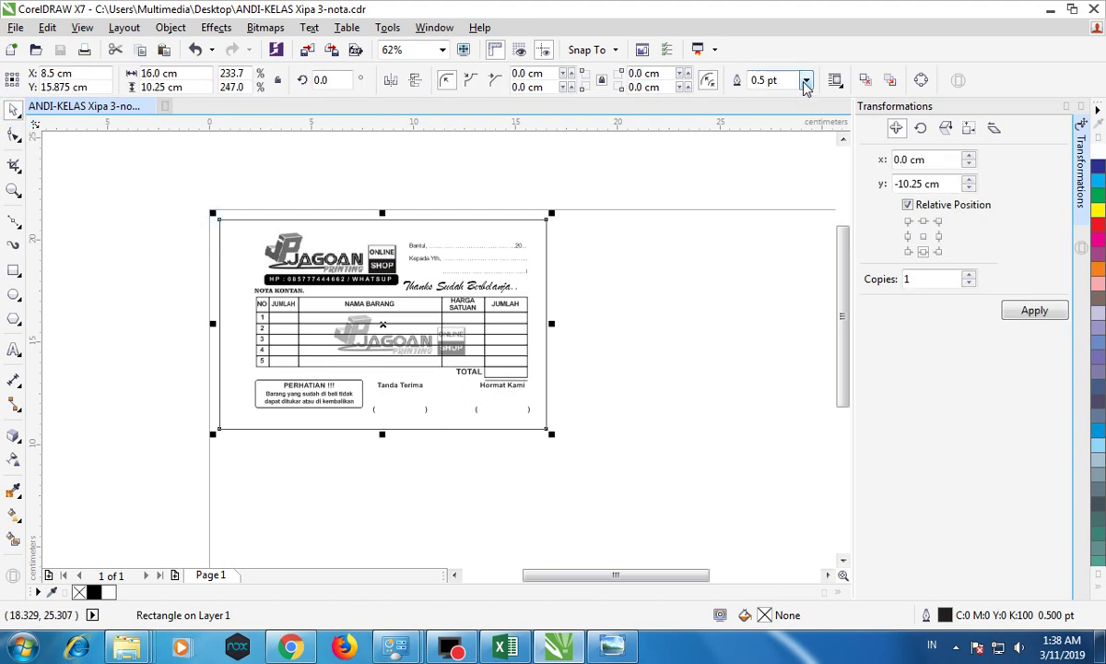